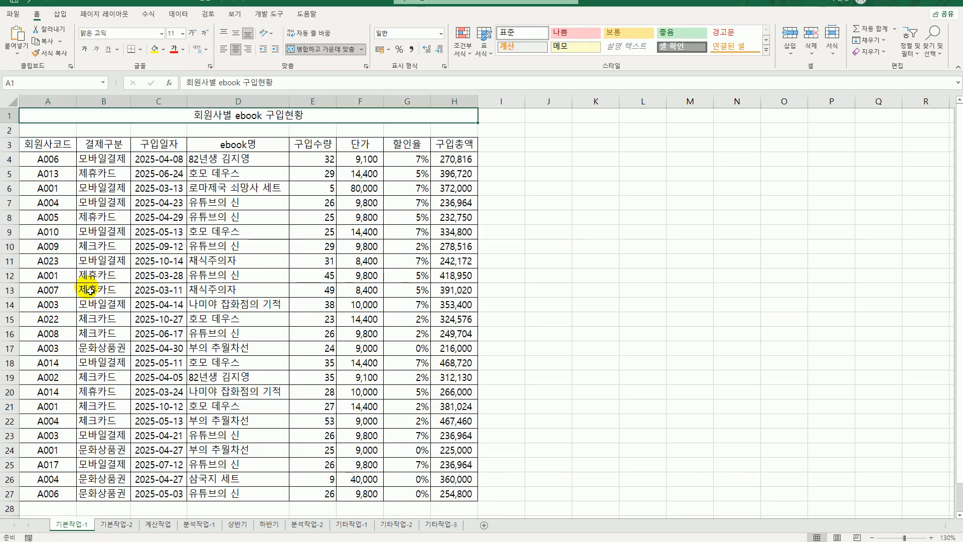
Step: Enter the criteria heading 조건 in cell A30 below the ebook purchase table
scroll(91, 290, "down", 3)
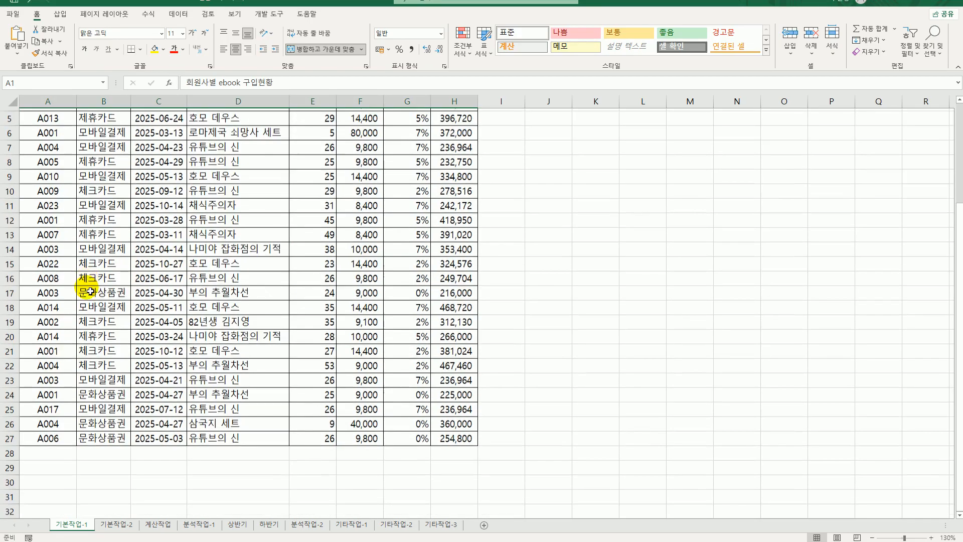
left_click(55, 417)
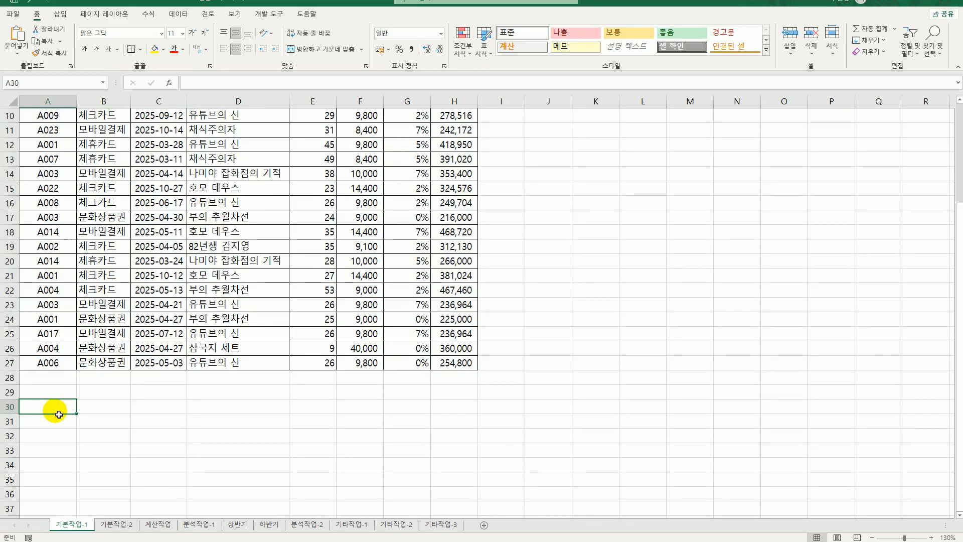
type("wh")
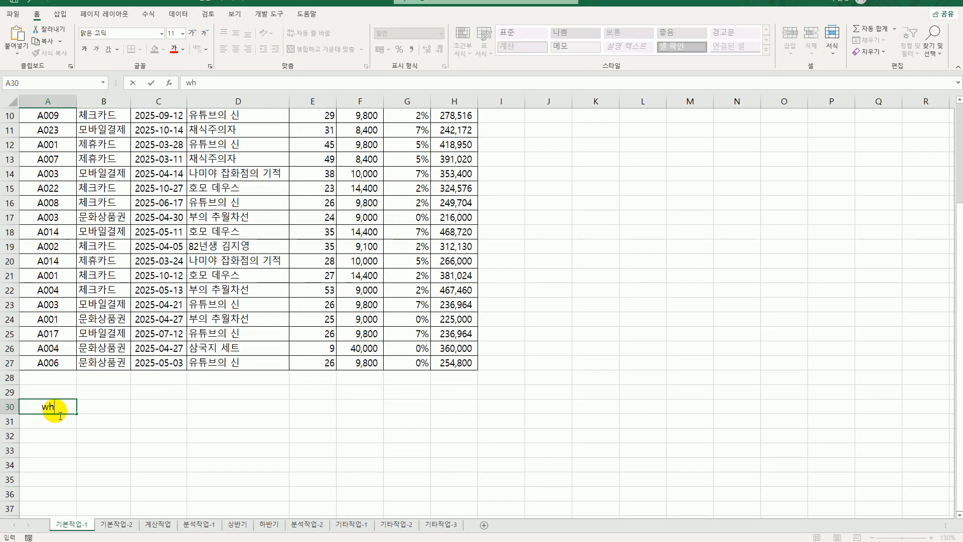
key("BackSpace")
key("BackSpace")
type("조건")
key("Return")
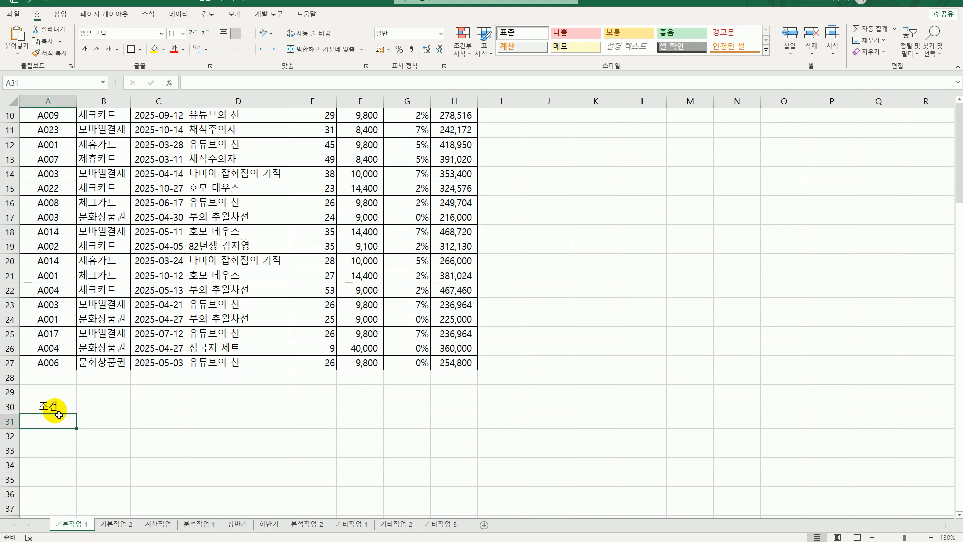
Step: Begin a formula in A31 with AND containing RANK.EQ, using the first 구입총액 value, H4, as the number to rank
type("=")
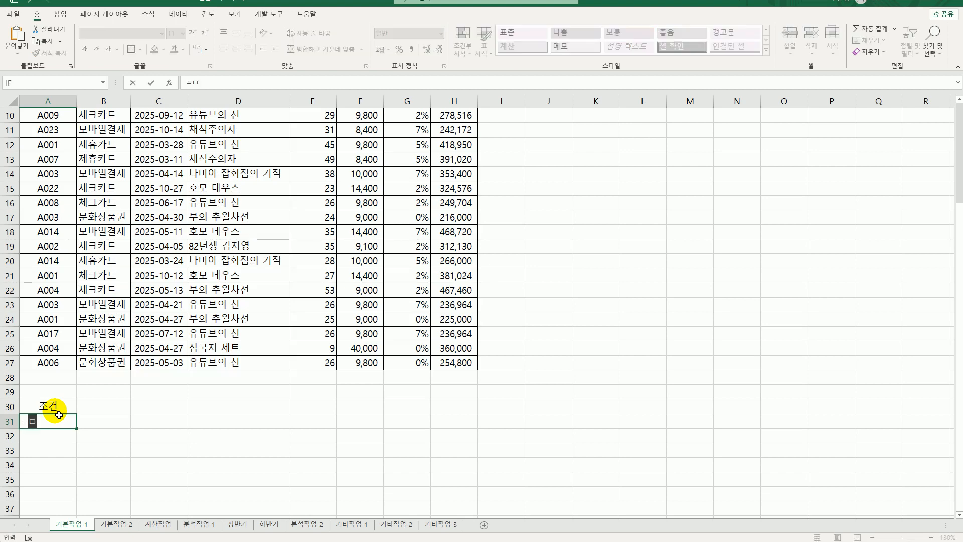
type("and(")
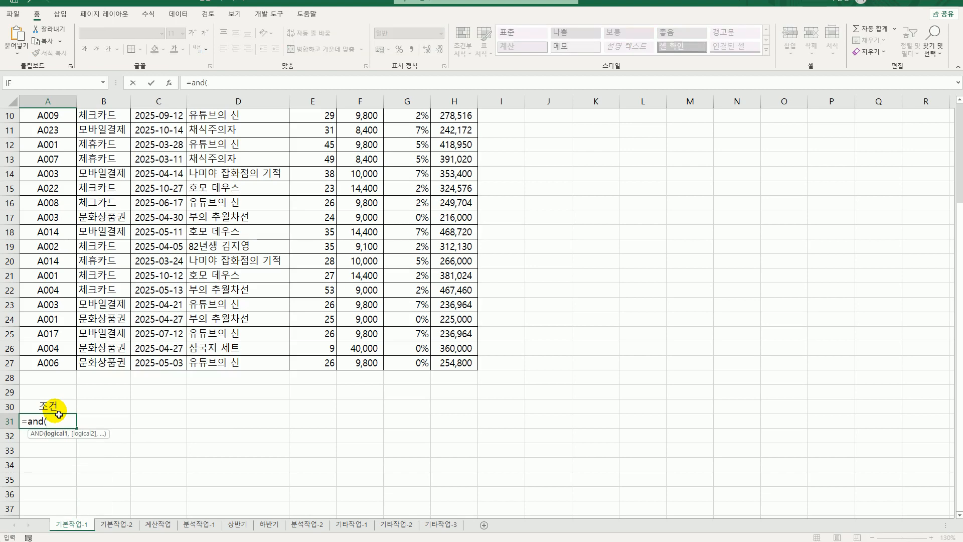
type("rank.")
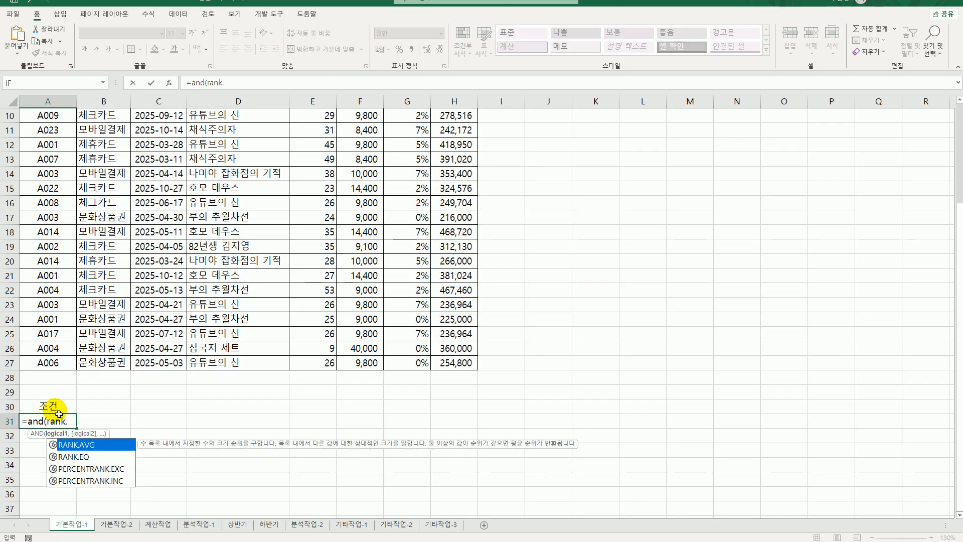
double_click(82, 457)
scroll(474, 418, "up", 1)
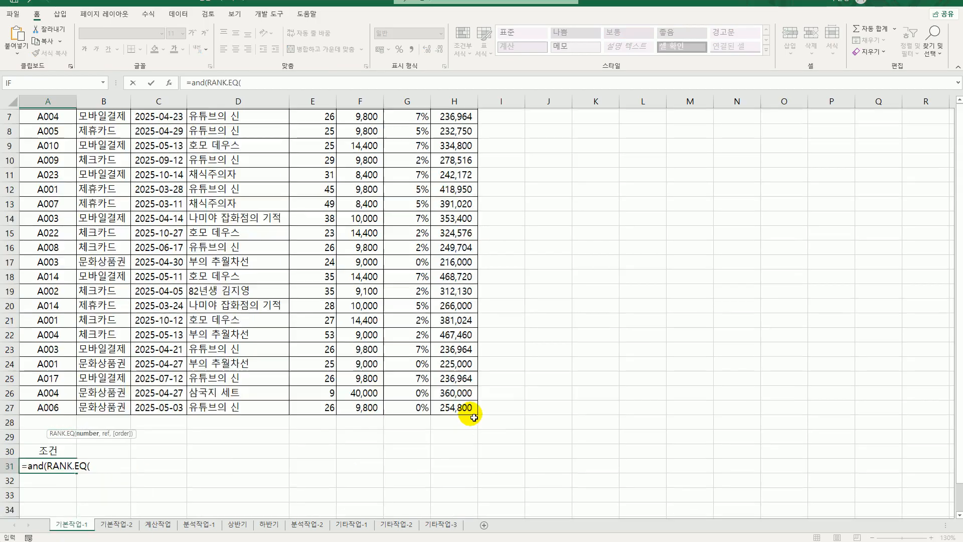
scroll(474, 417, "down", 1)
scroll(467, 150, "up", 3)
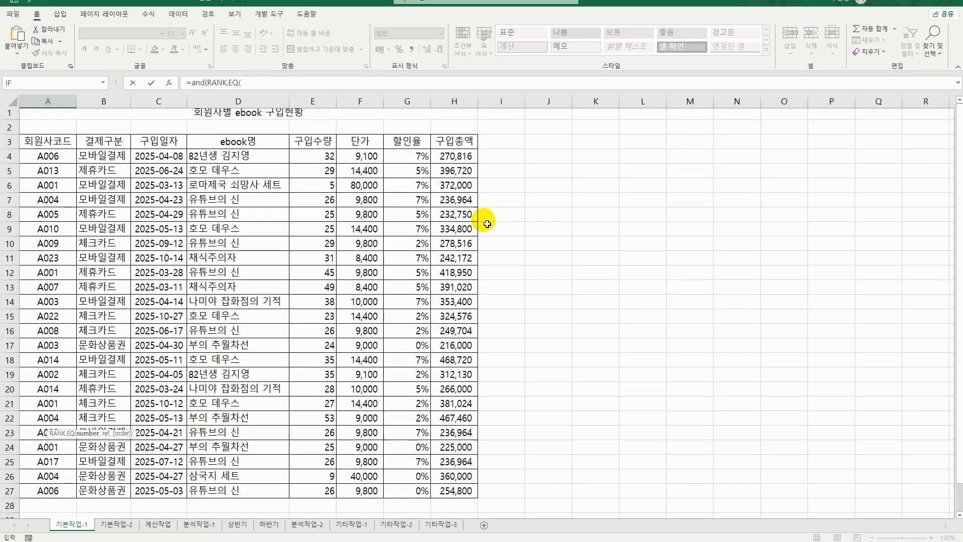
left_click(473, 161)
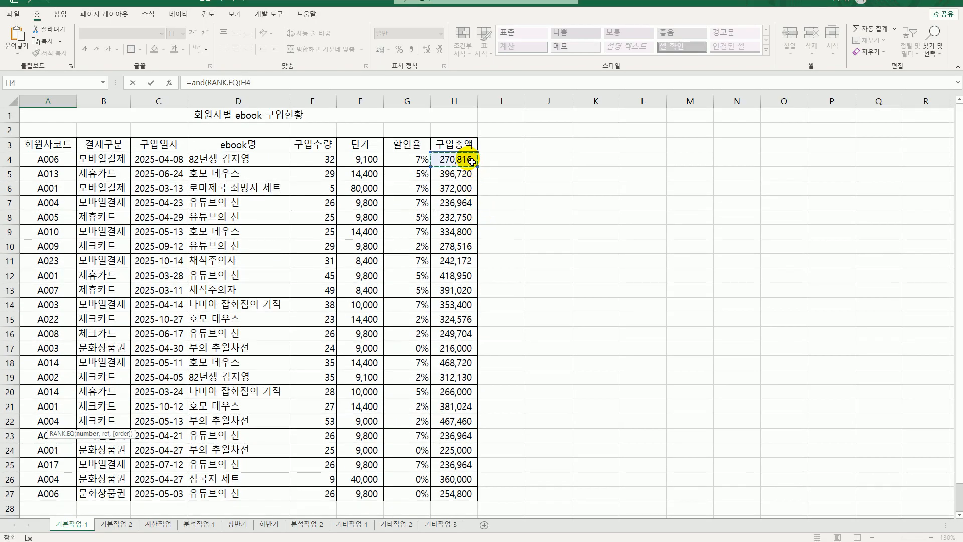
Step: Add the 구입총액 values as the RANK.EQ reference range, made absolute as $H$4:$H$27
type(",")
left_click_drag(470, 162, 460, 498)
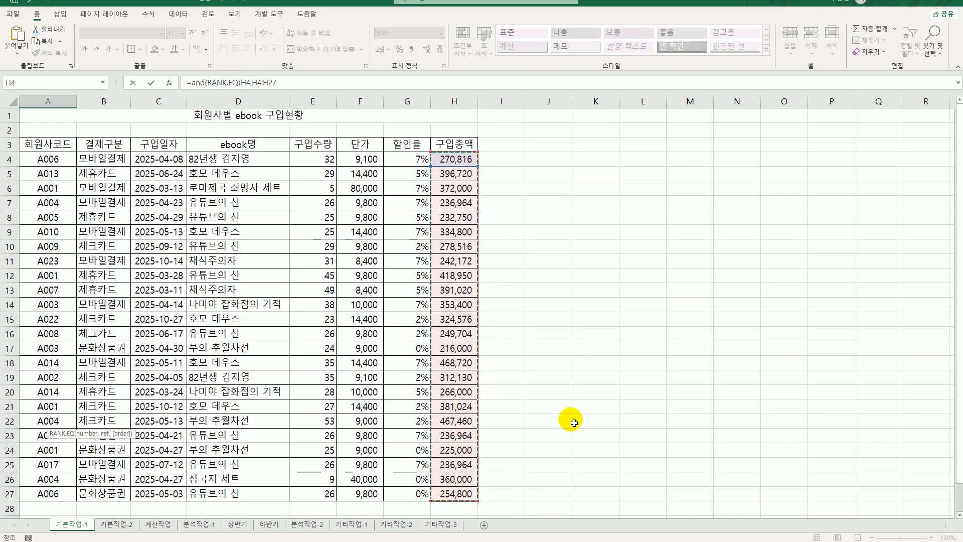
scroll(574, 423, "down", 3)
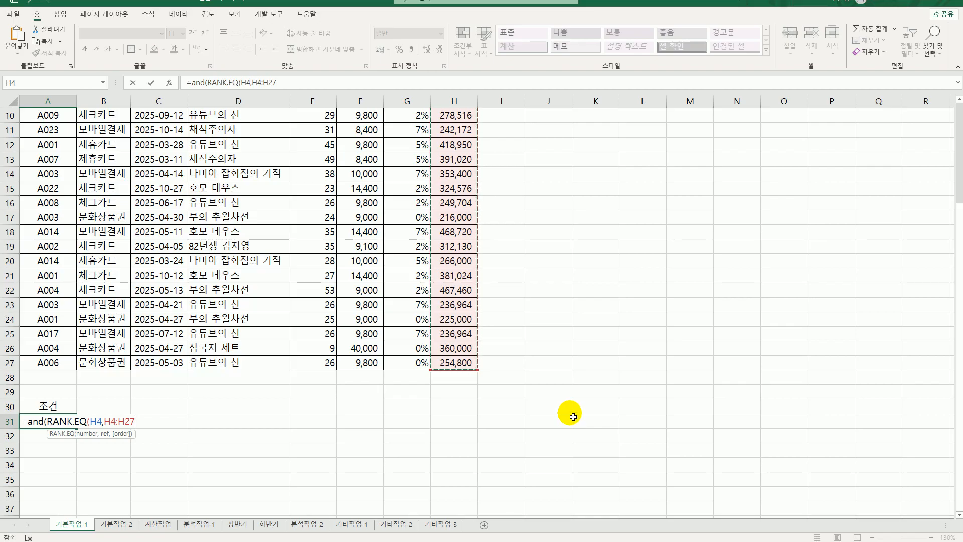
key("F4")
scroll(573, 417, "up", 3)
scroll(573, 416, "down", 3)
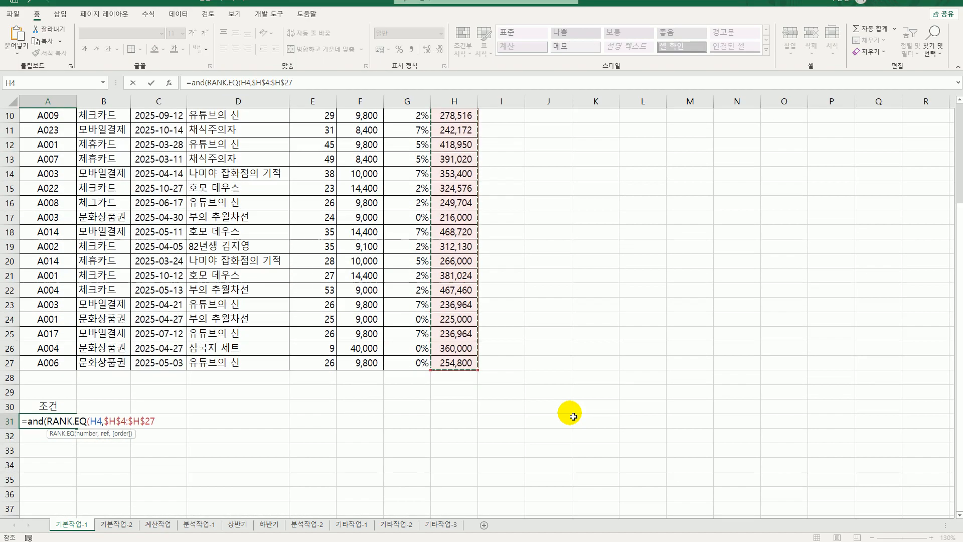
Step: Set the RANK.EQ order to 0 (descending), close the function and require the rank to be <=10
type(",")
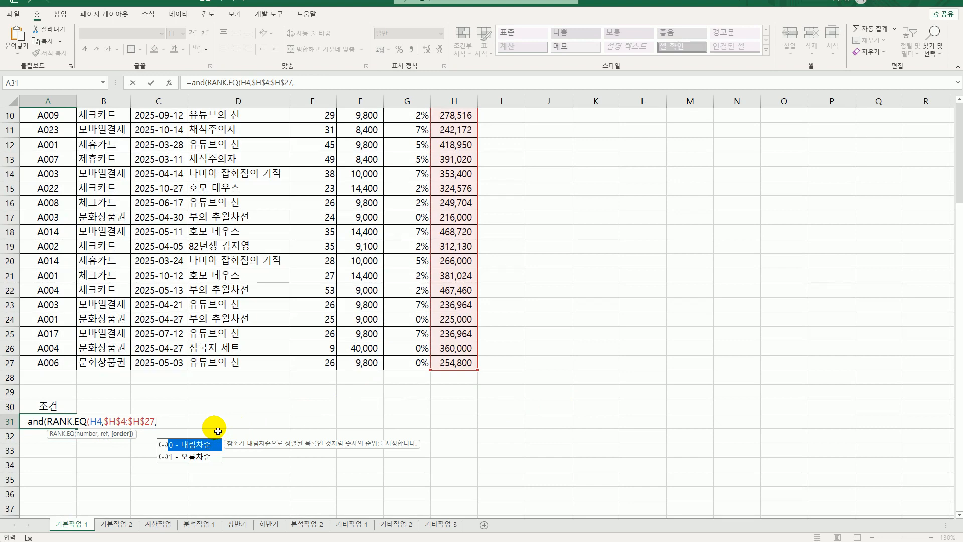
double_click(213, 448)
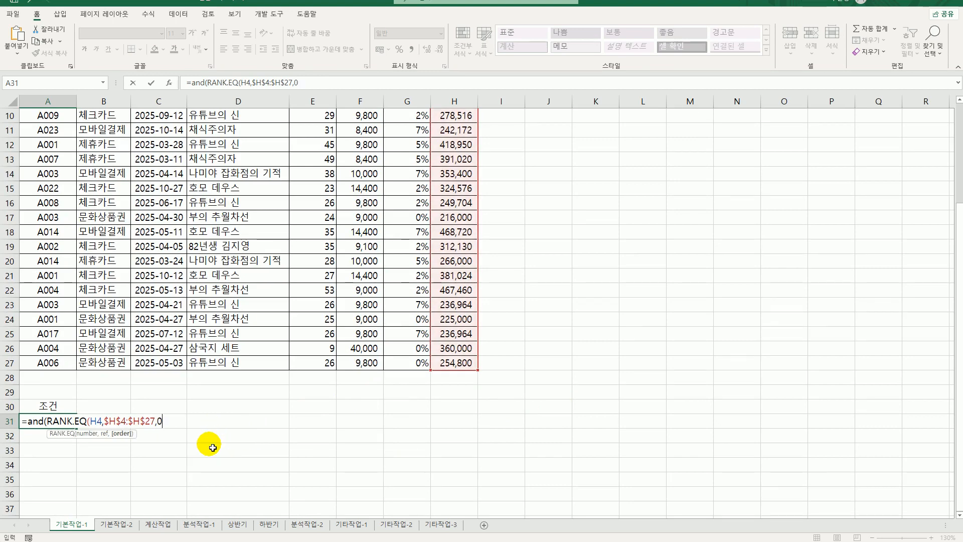
type(")")
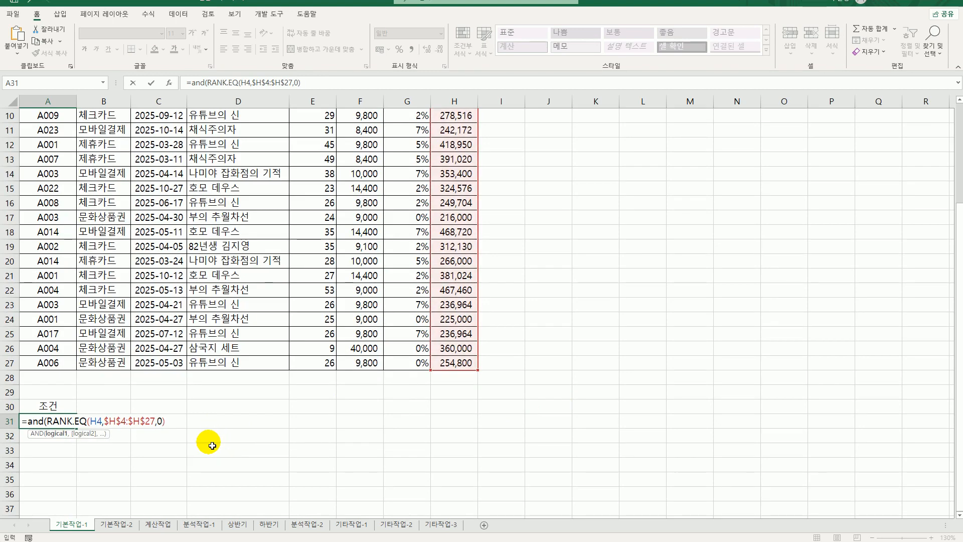
type("<=10,")
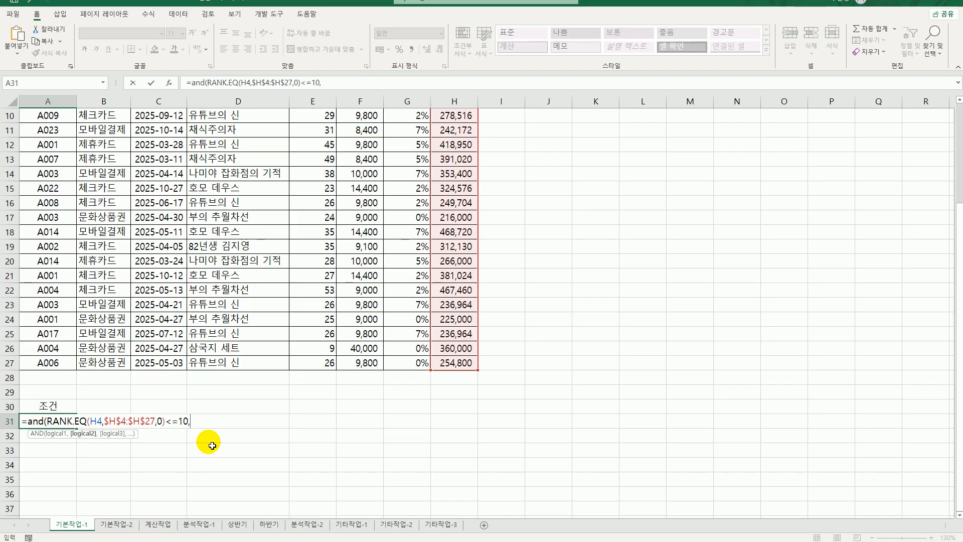
Step: Complete the AND formula with the second condition OR(E4<10,E4>=30) on the 구입수량 value and enter it
type("or(")
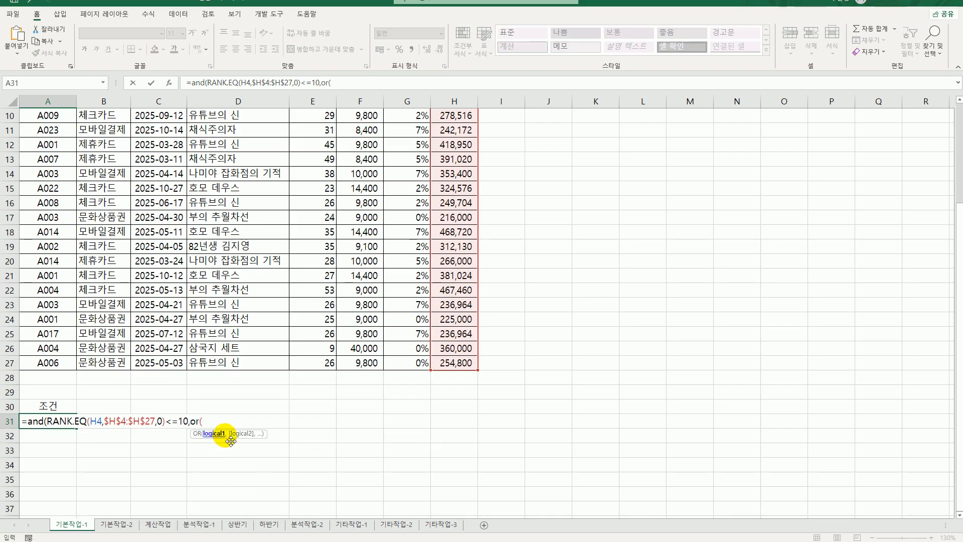
scroll(230, 441, "up", 3)
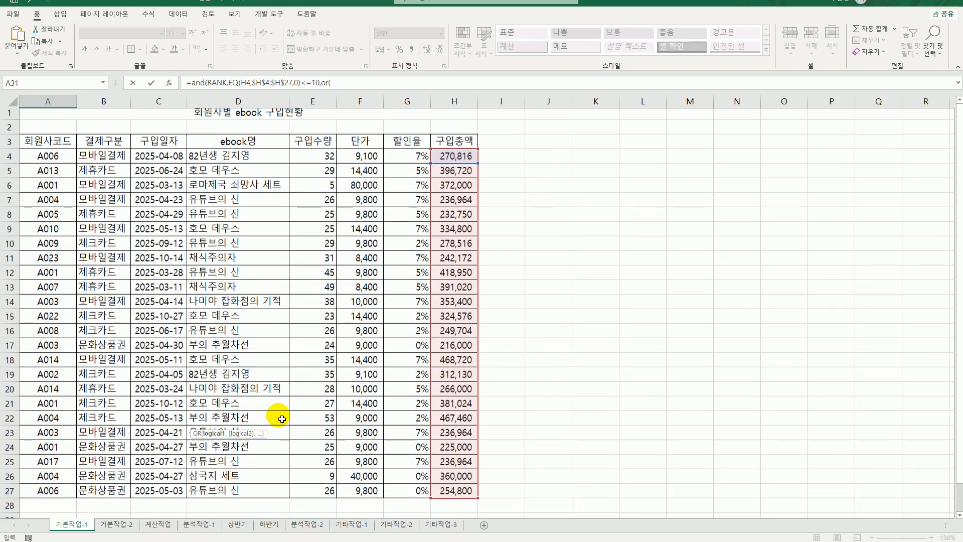
left_click(333, 161)
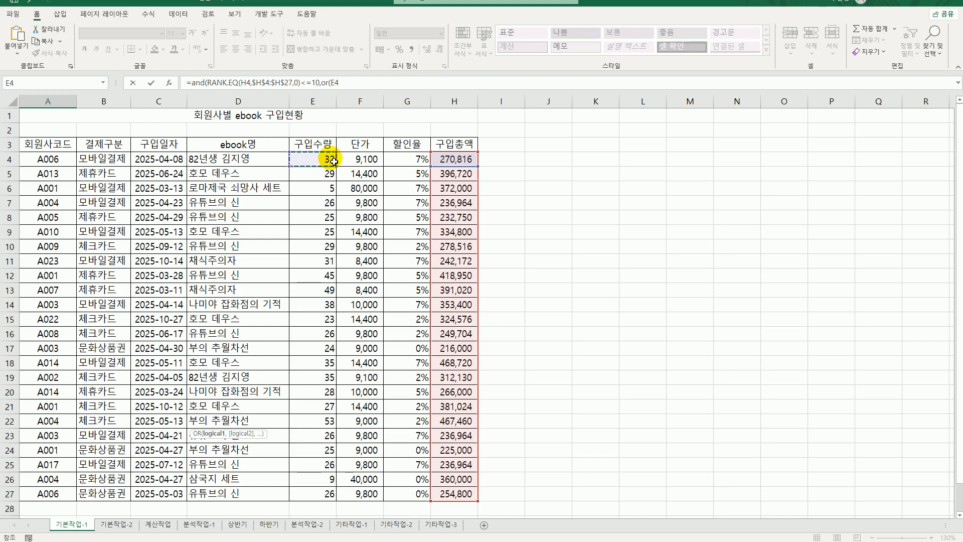
type("<10,")
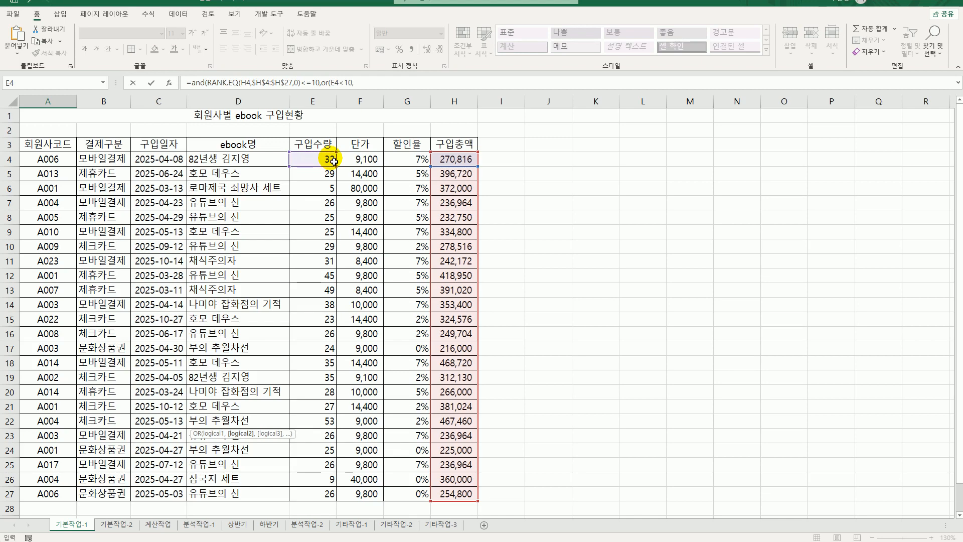
left_click(329, 164)
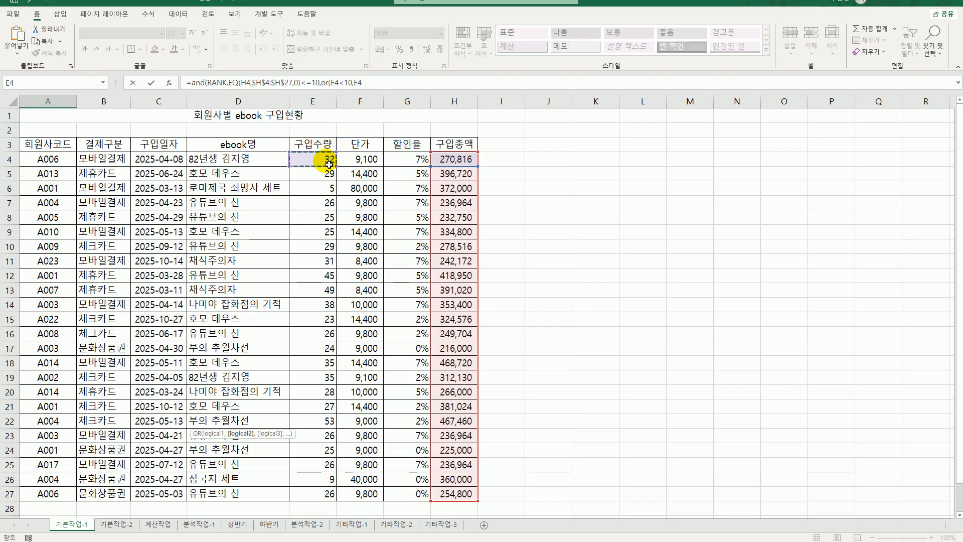
scroll(323, 185, "down", 3)
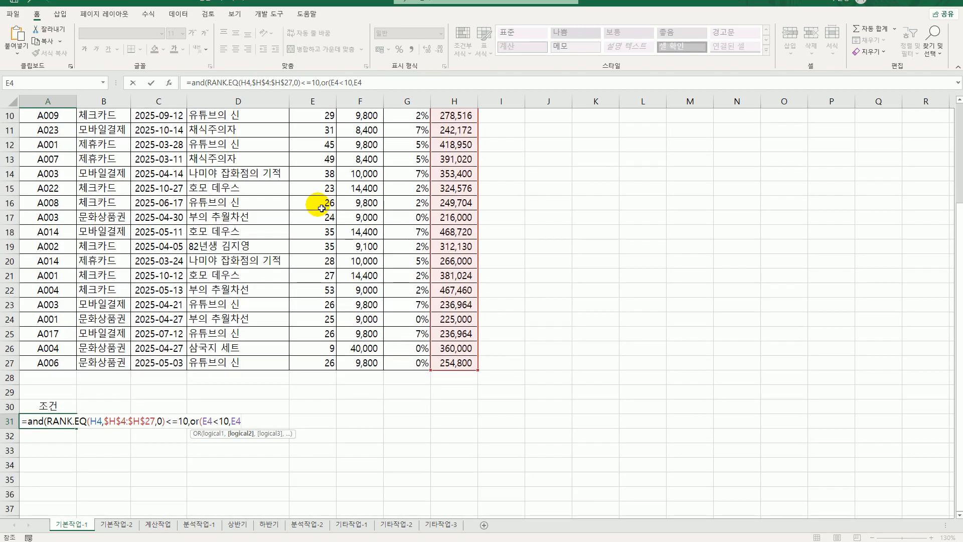
type(">=30)")
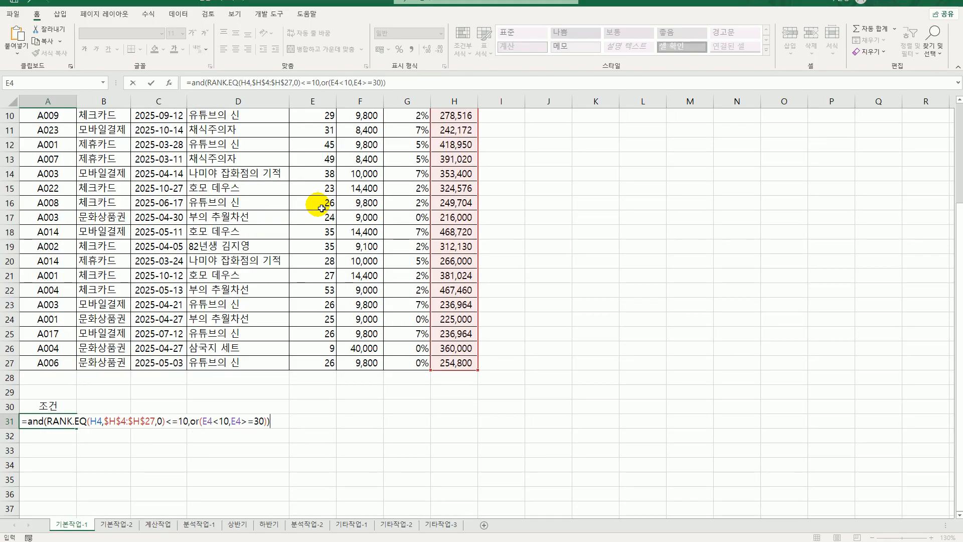
key("Return")
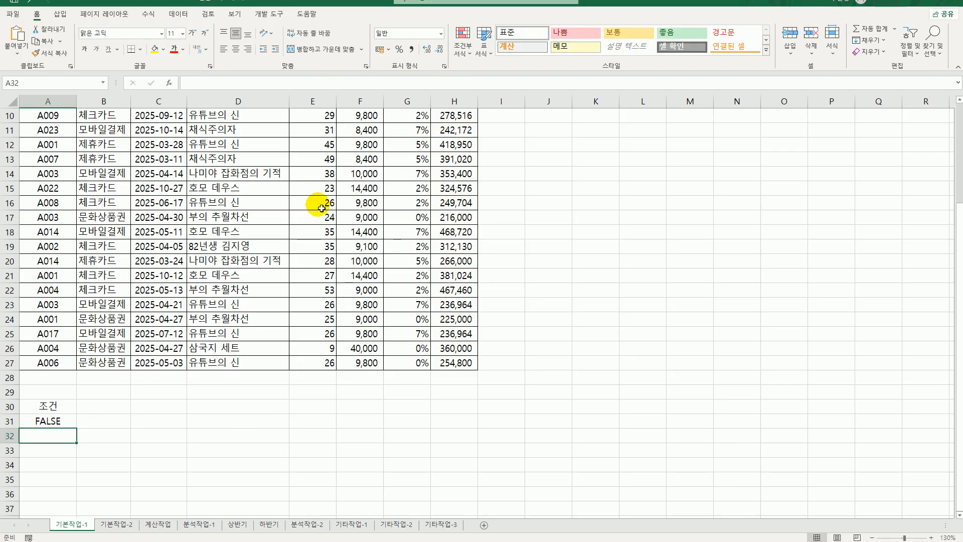
Step: Start an advanced filter on the purchase table A3:H27 with $A$30:$A$31 as the criteria range
scroll(322, 208, "up", 3)
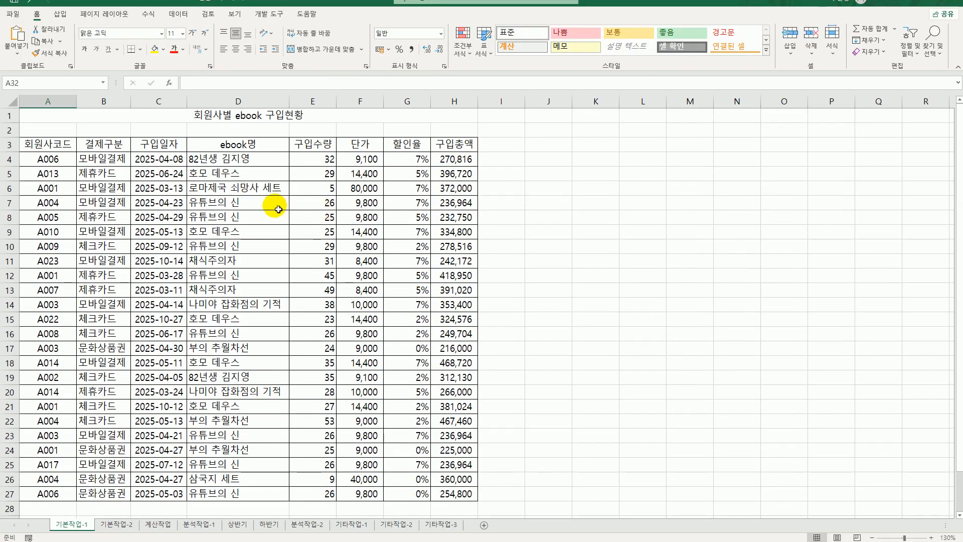
left_click(278, 209)
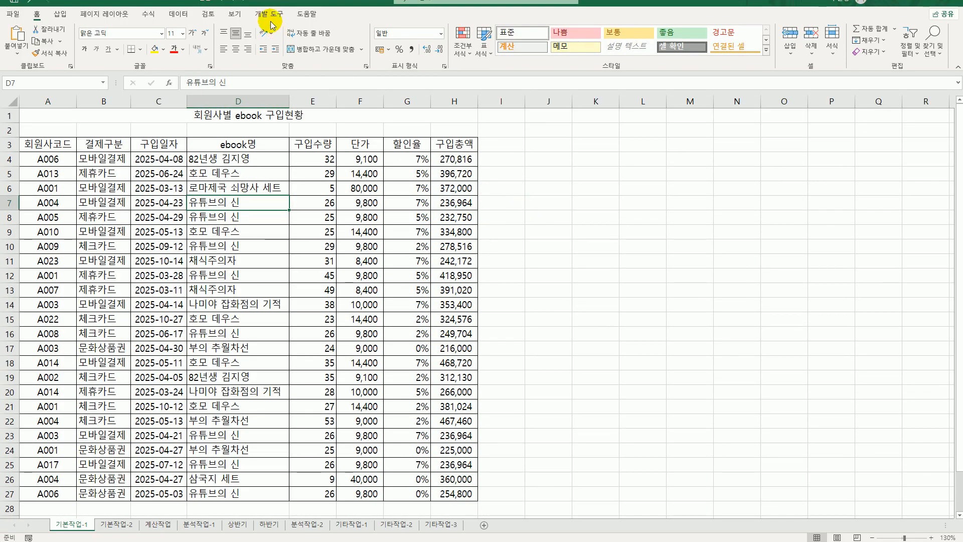
left_click(182, 15)
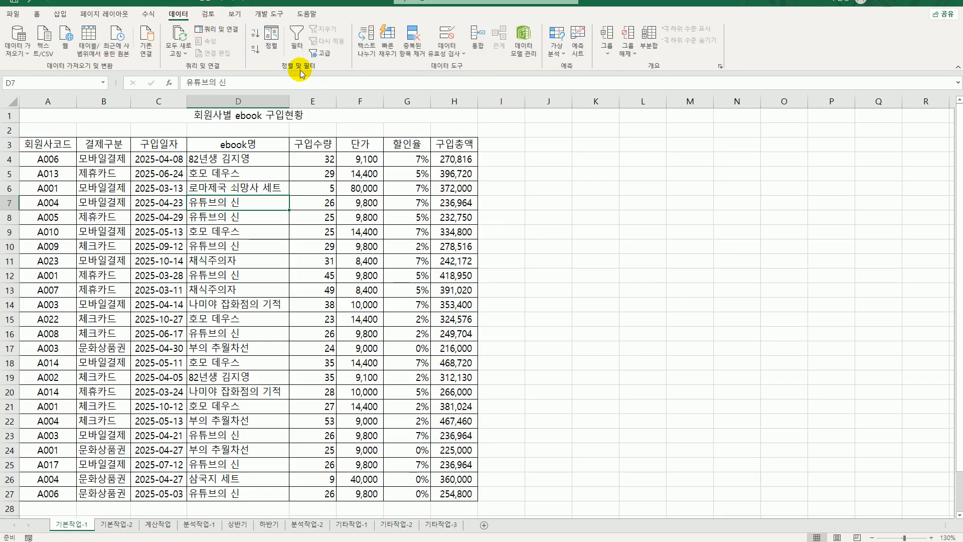
left_click(320, 53)
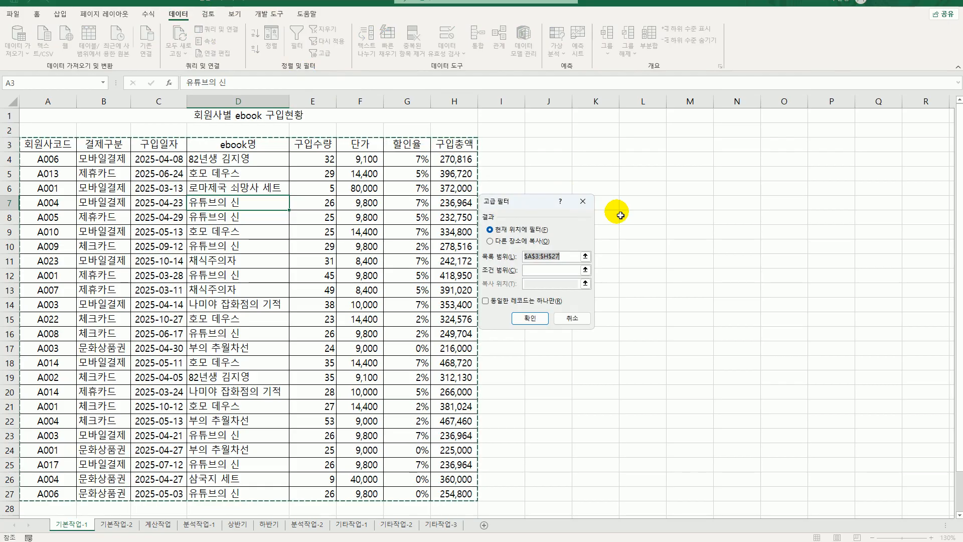
scroll(315, 287, "down", 3)
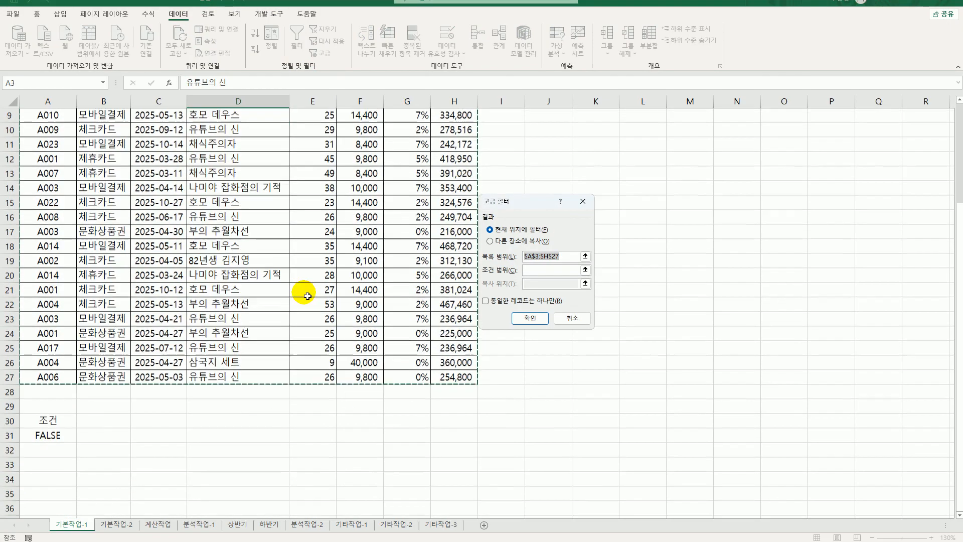
left_click(551, 271)
left_click_drag(64, 410, 63, 425)
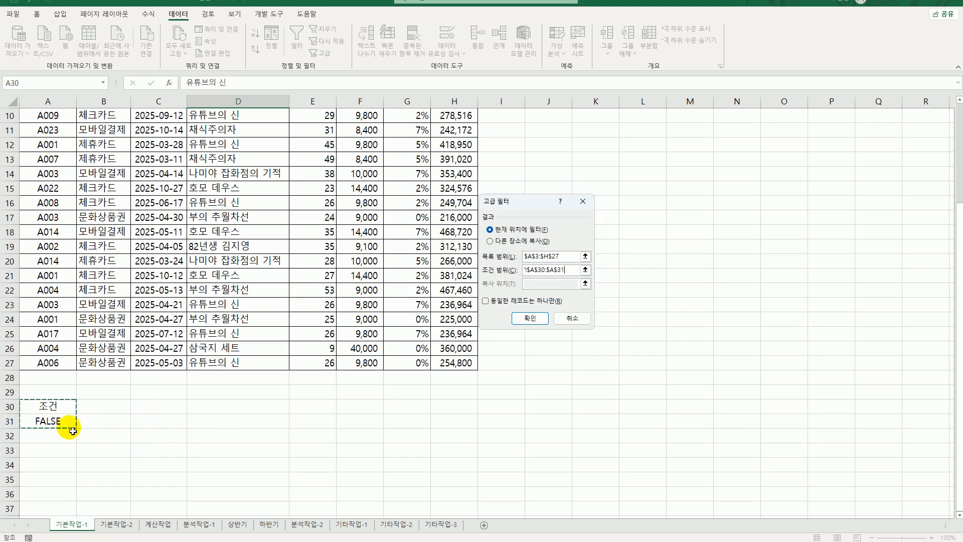
Step: Set the advanced filter to copy its results to another location starting at A33, and run it
left_click(490, 240)
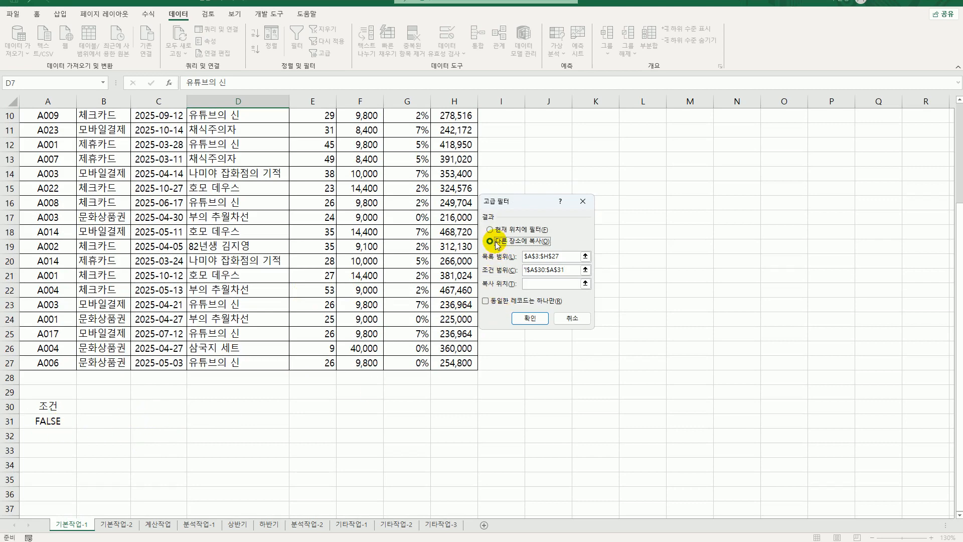
left_click(550, 283)
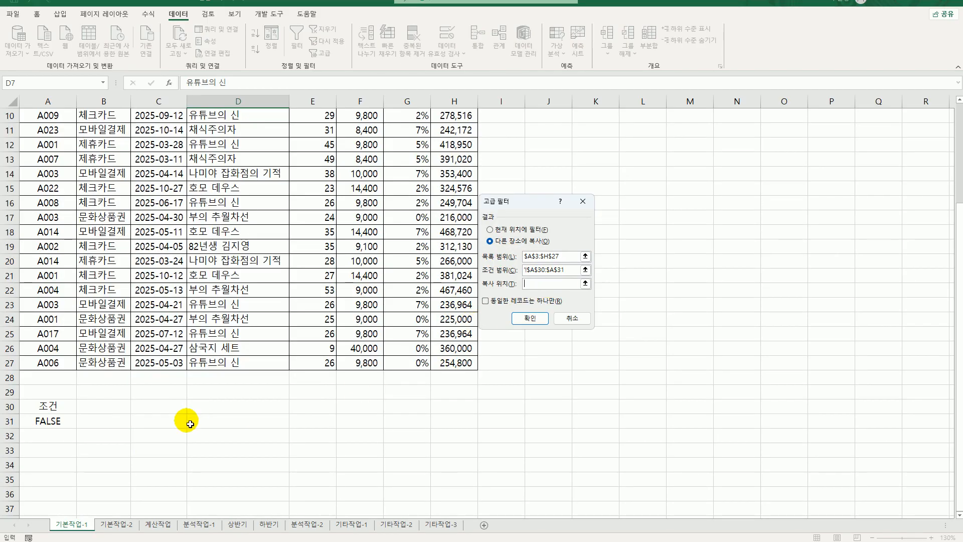
left_click(50, 454)
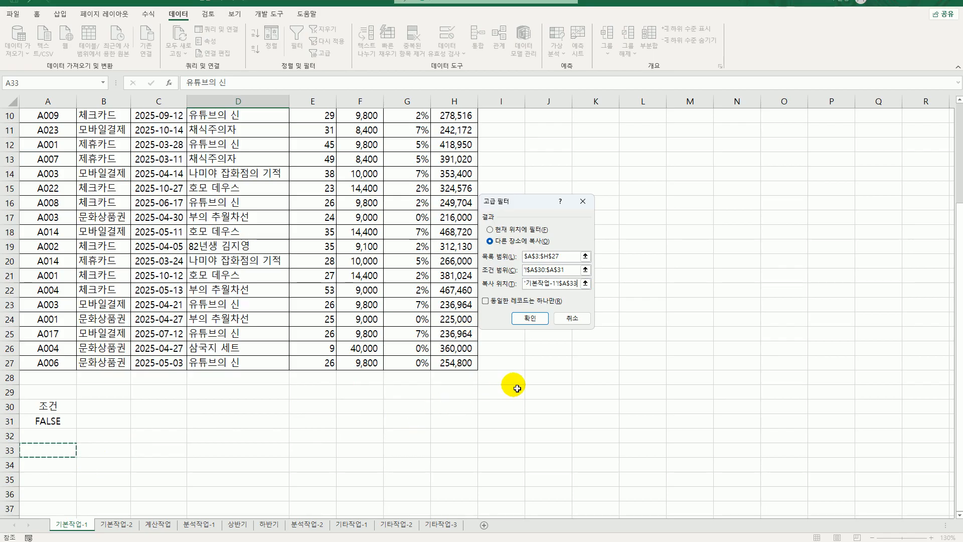
left_click(539, 321)
scroll(485, 365, "down", 3)
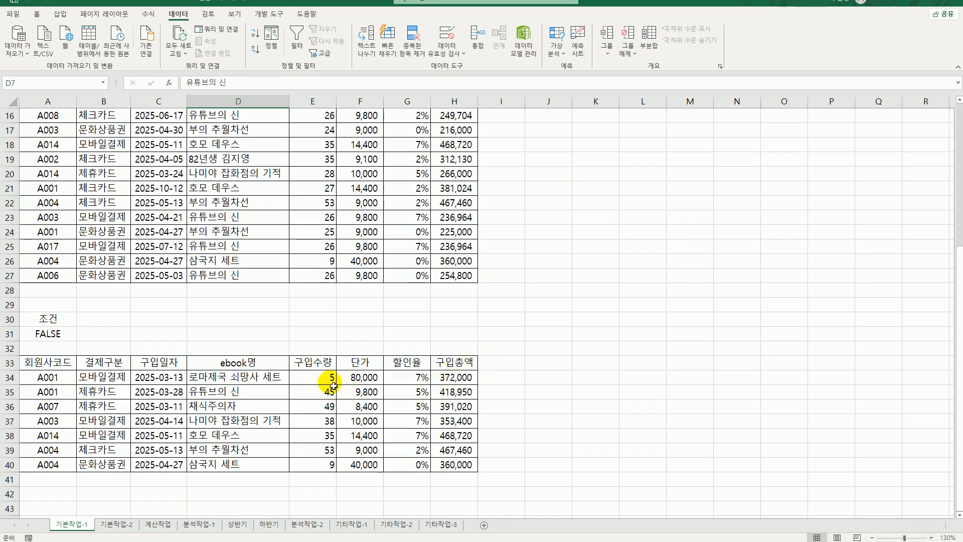
Step: Start a new conditional formatting rule on the purchase records A4:H27 that uses a formula to determine which cells to format
left_click_drag(329, 377, 330, 472)
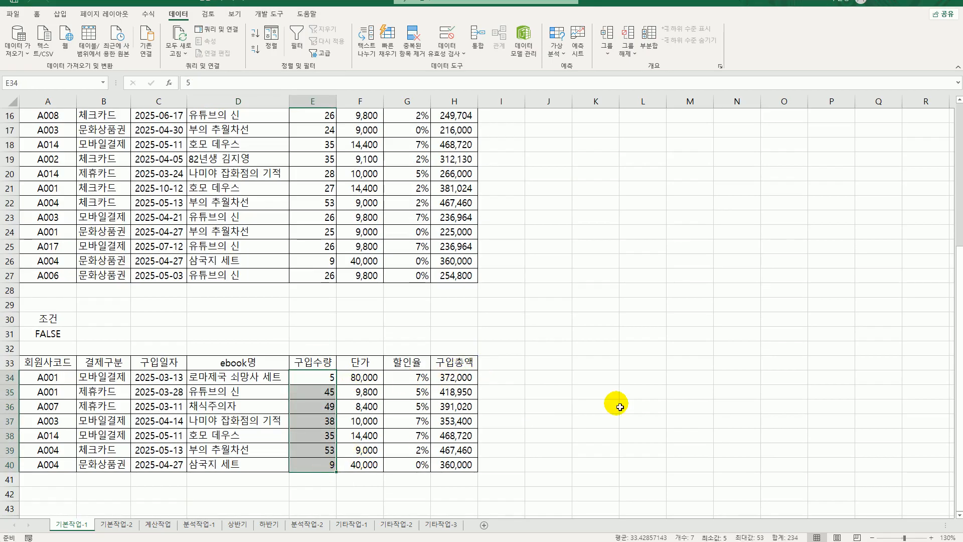
scroll(620, 402, "up", 5)
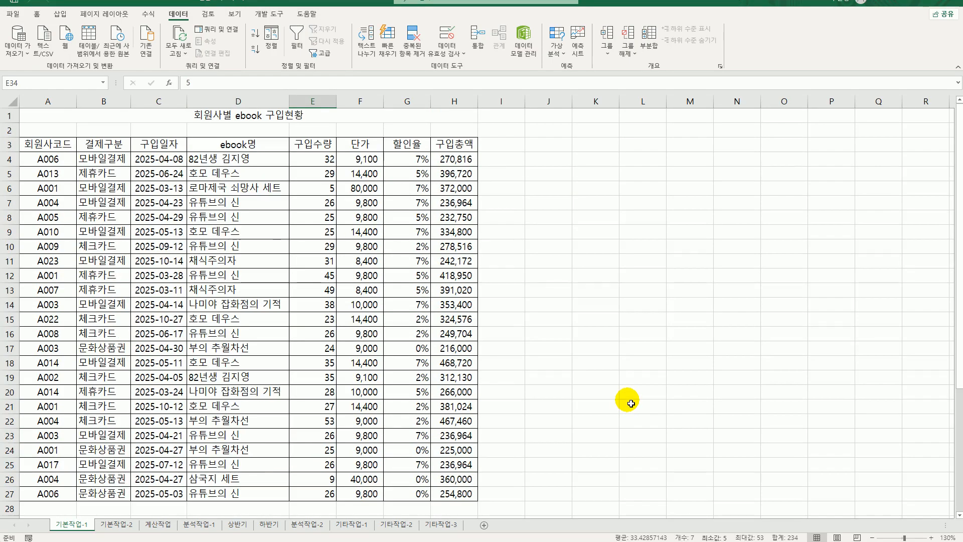
left_click(59, 164)
left_click_drag(58, 167, 453, 498)
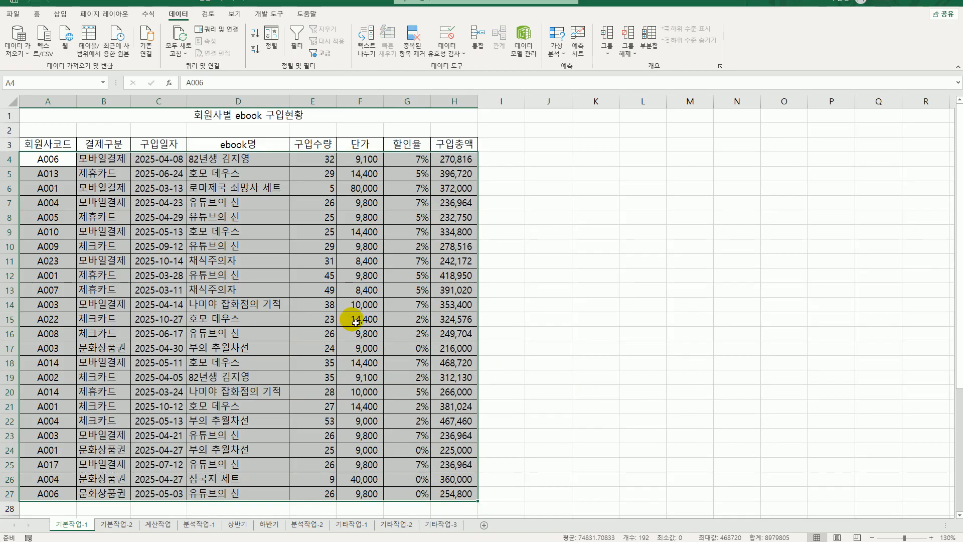
left_click(36, 14)
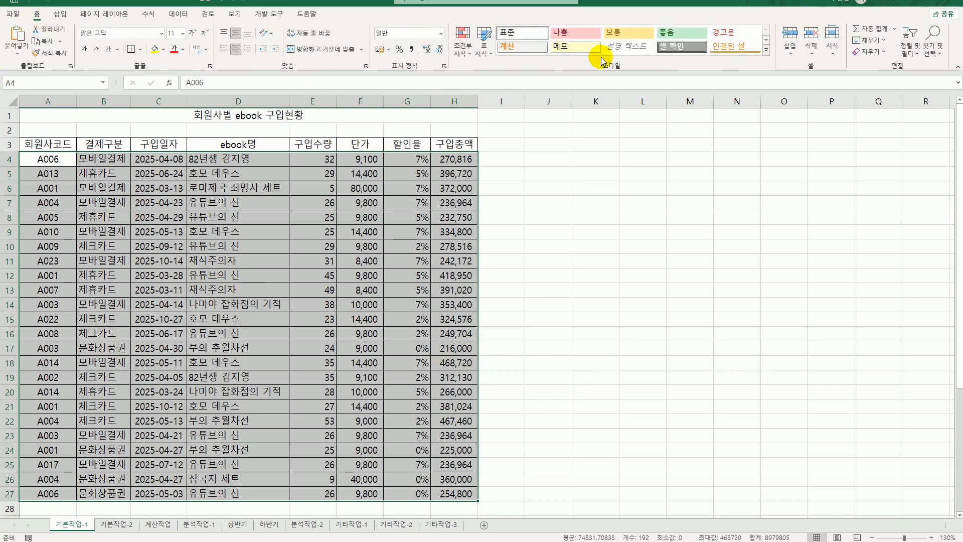
left_click(464, 50)
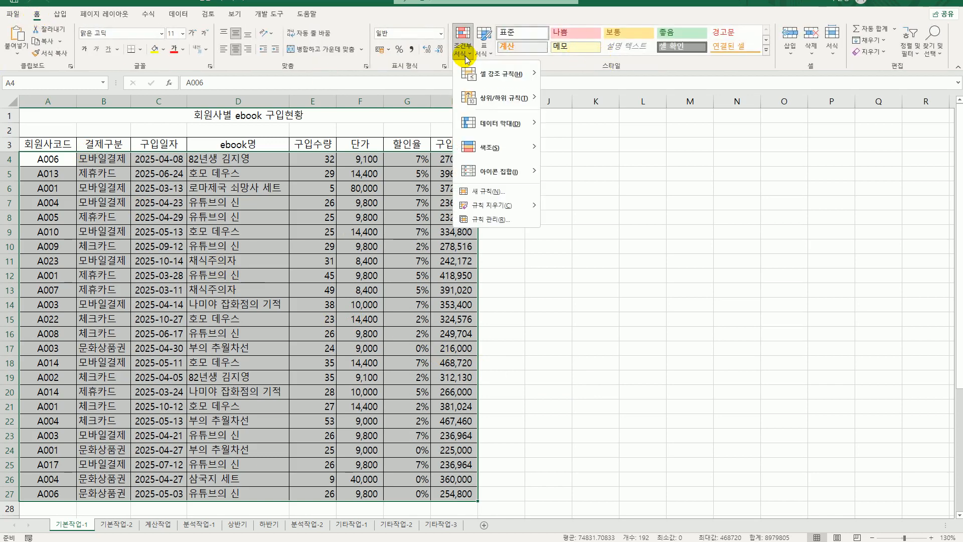
left_click(504, 191)
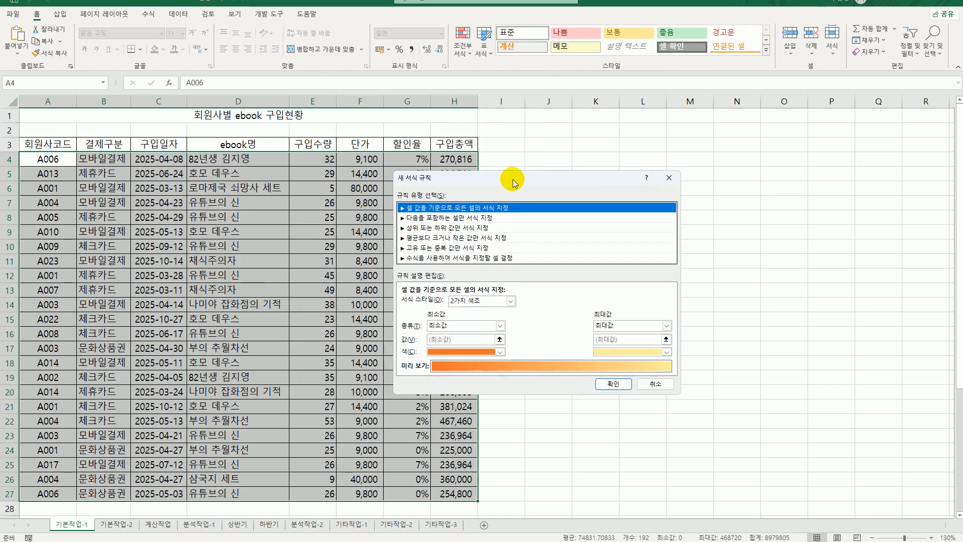
left_click(595, 198)
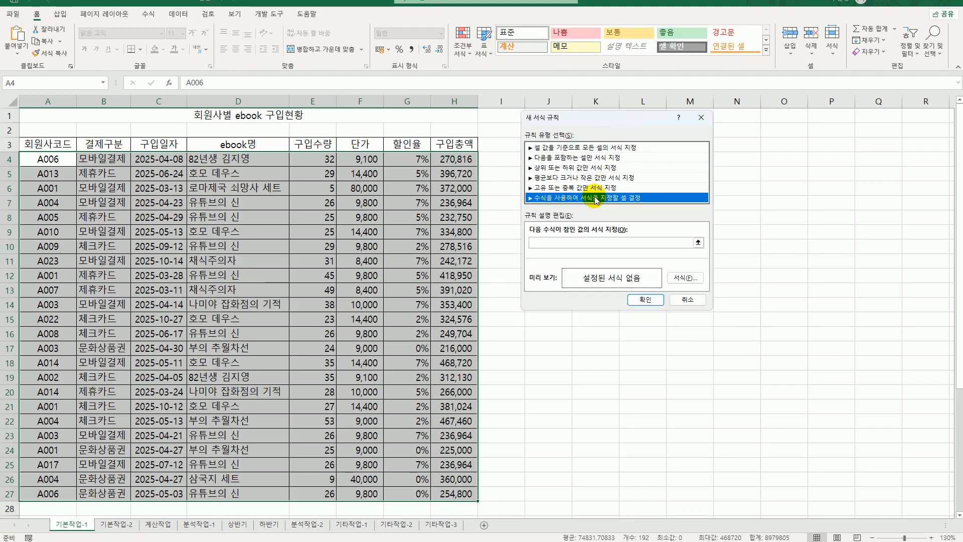
left_click(577, 244)
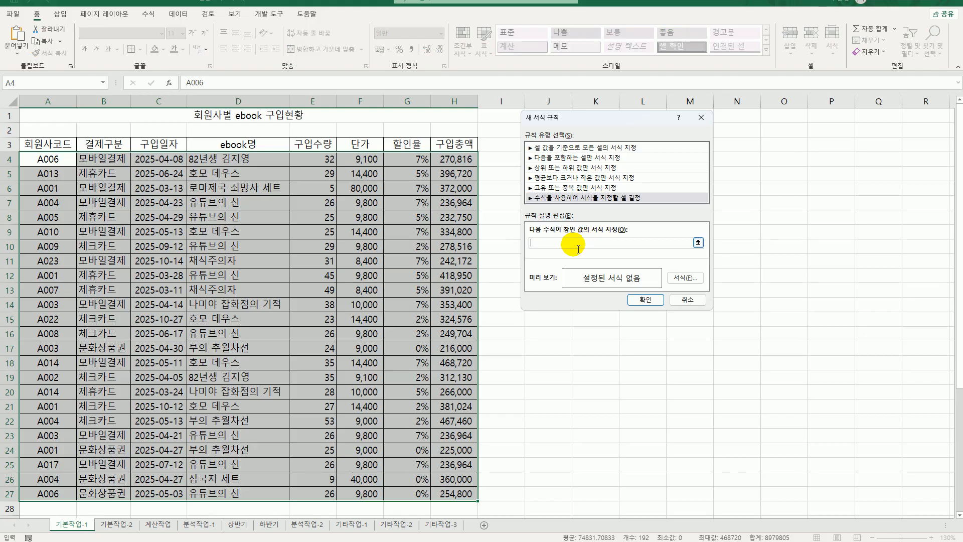
Step: Begin the rule formula with =OR($E4=MAX($E$4:$E$27), to match the highest 구입수량
type("=or(")
left_click(326, 159)
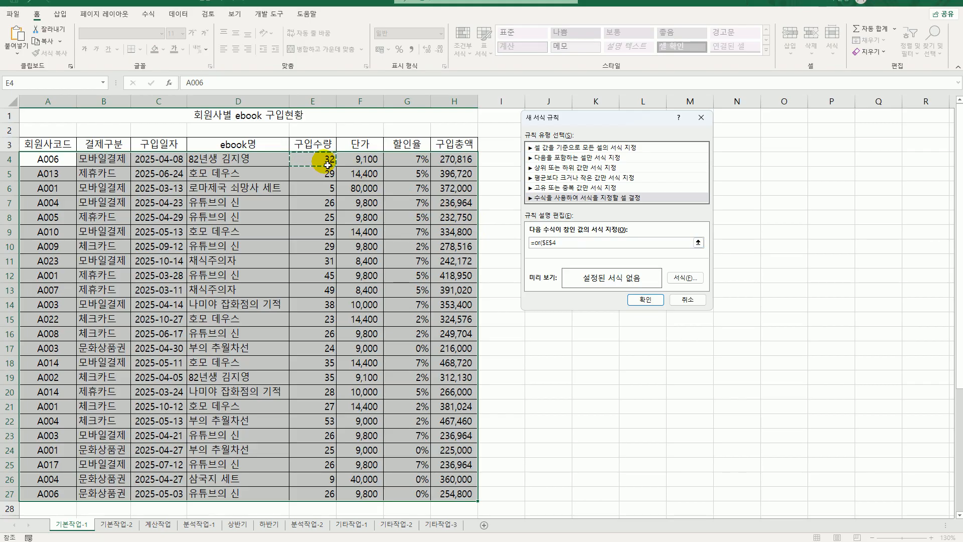
key("F4")
key("F4")
type("=max")
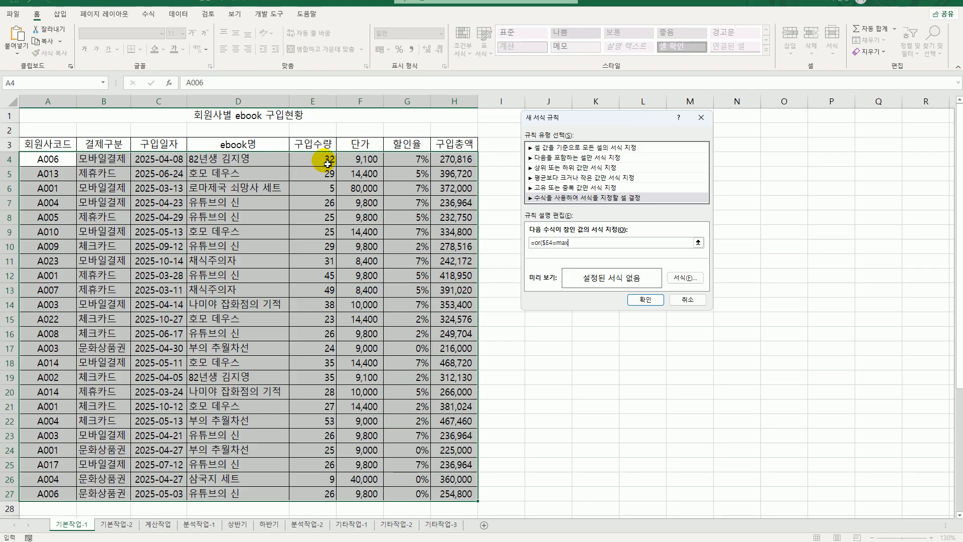
type("(")
left_click_drag(324, 158, 334, 493)
type(")")
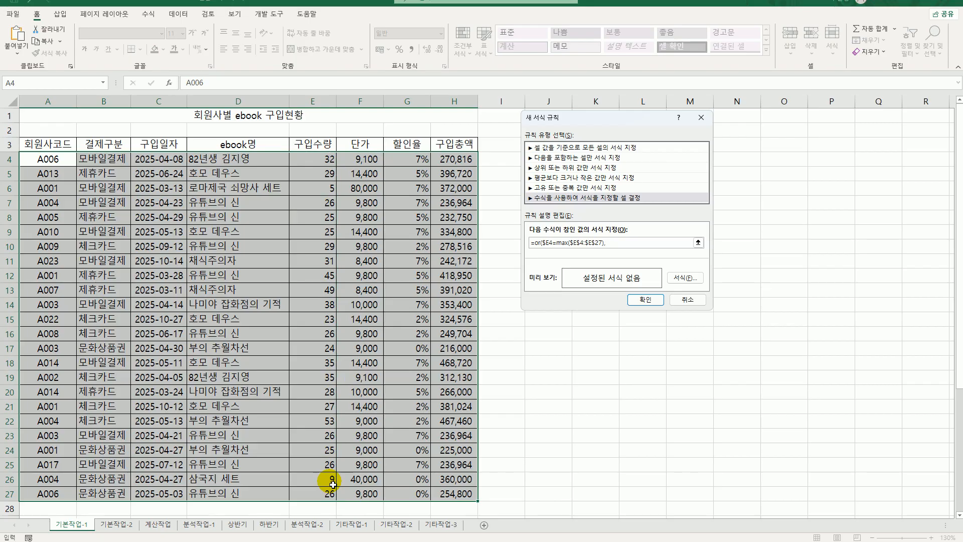
type(",")
Step: Add $E4=MIN($E$4:$E$27) as the second OR condition and close the rule formula
left_click(327, 160)
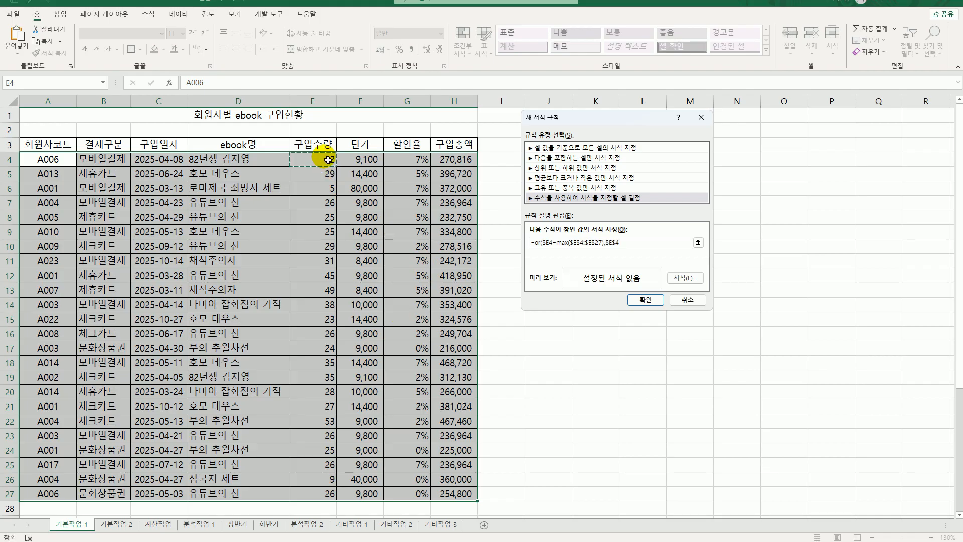
key("F4")
key("F4")
type("=")
left_click_drag(327, 160, 317, 499)
left_click_drag(317, 500, 316, 494)
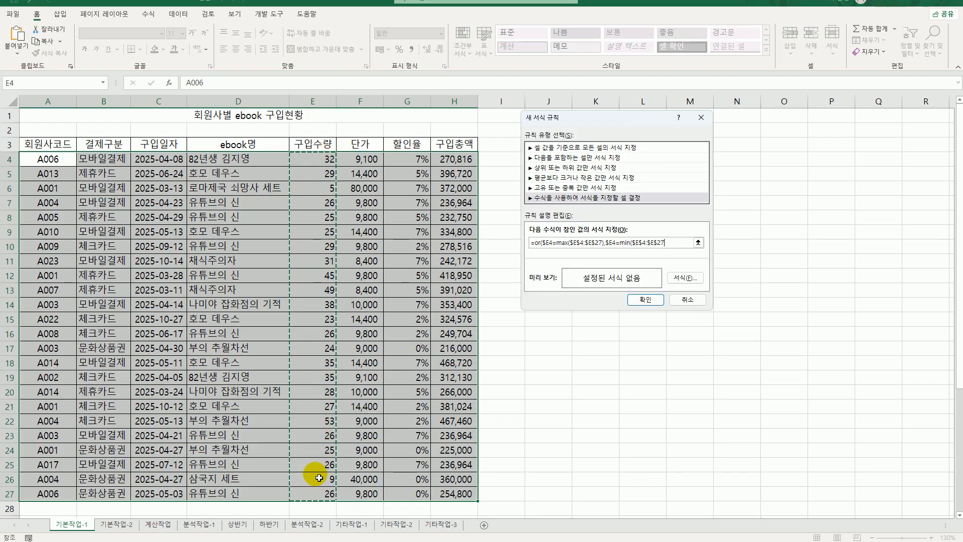
type(")")
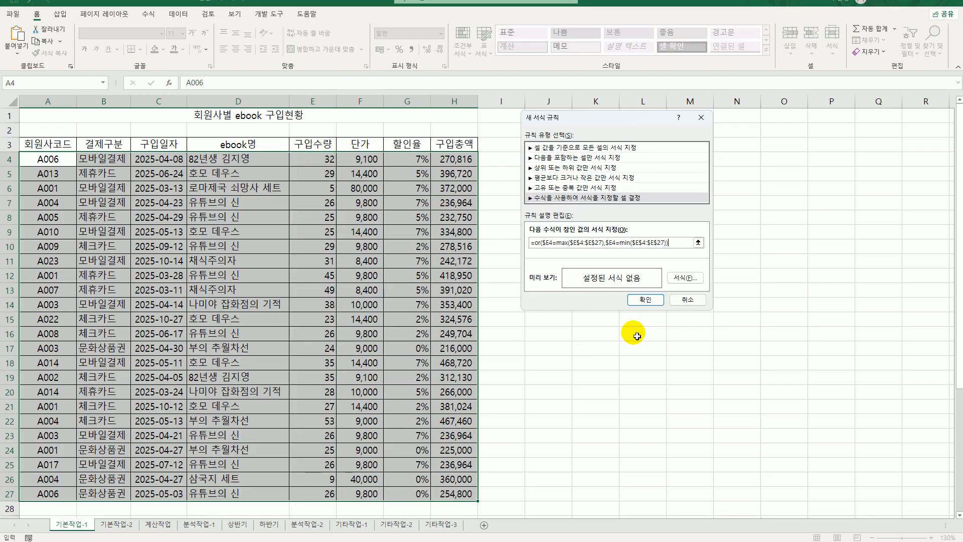
Step: Give the rule a bold italic font (굵은 기울임꼴) and a yellow fill, and apply it to the records
left_click(686, 279)
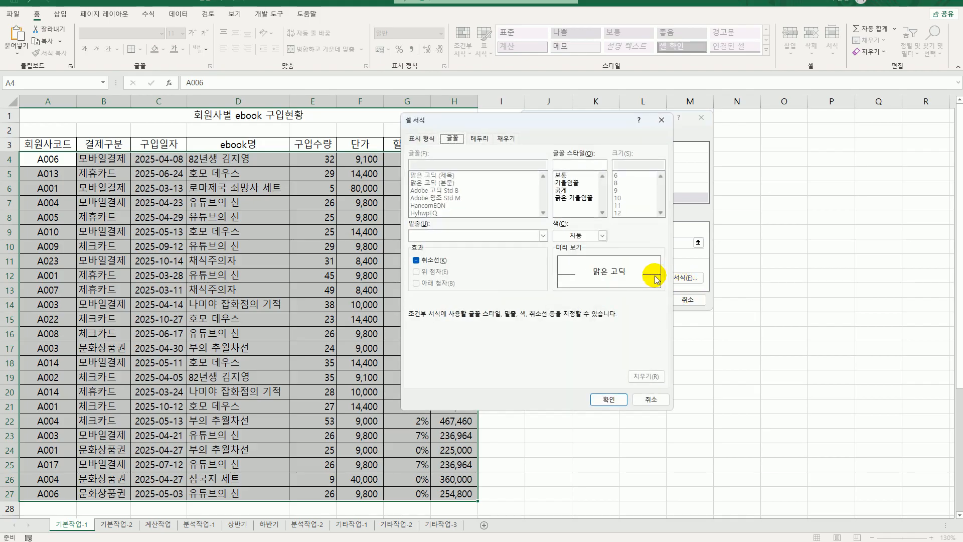
left_click(581, 200)
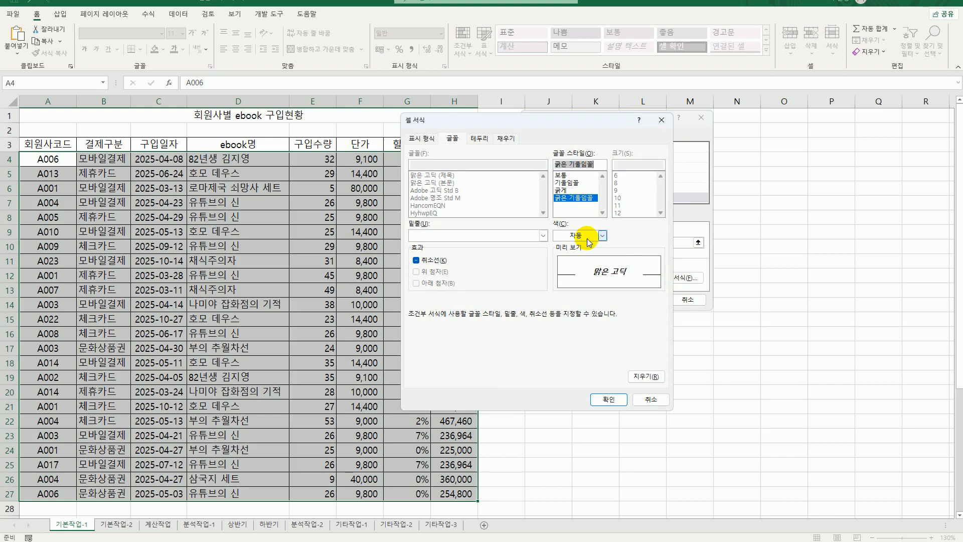
left_click(506, 138)
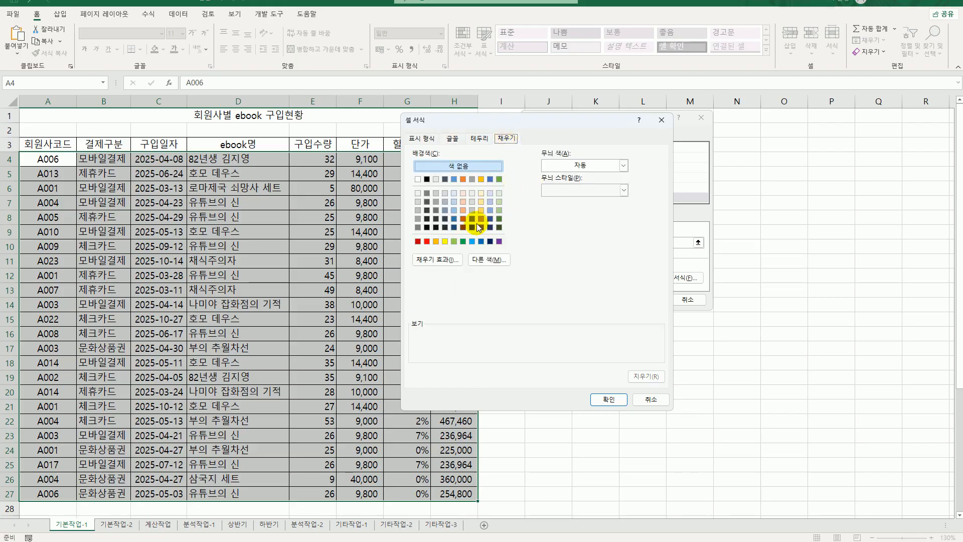
left_click(445, 242)
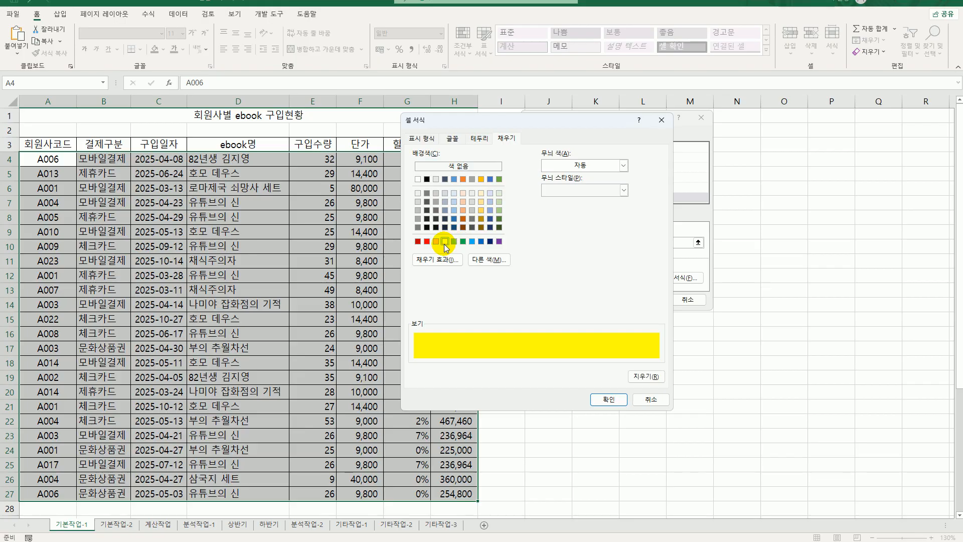
left_click(609, 399)
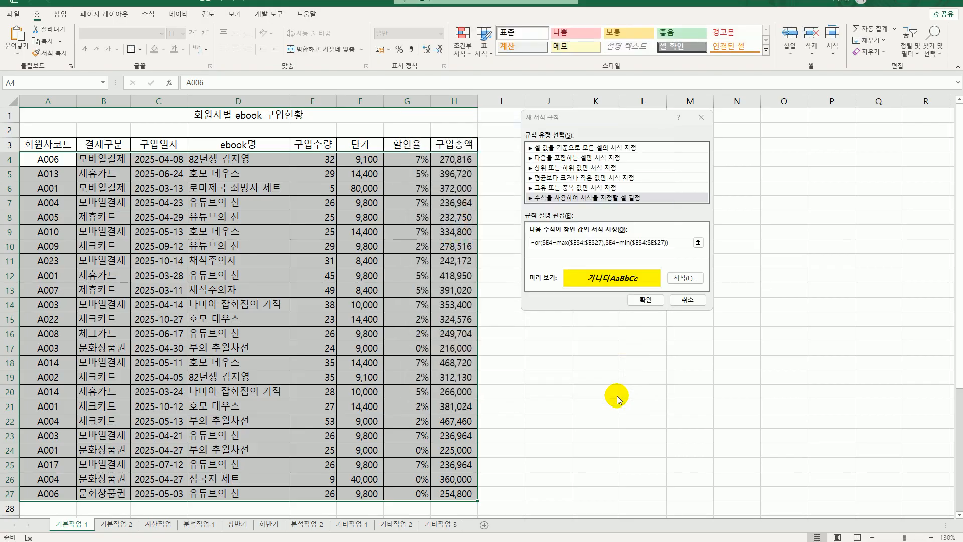
left_click(647, 300)
Step: AutoFit the 구입총액 and 구입일자 columns and check the 구입수량 cells of the highlighted rows
left_click(454, 421)
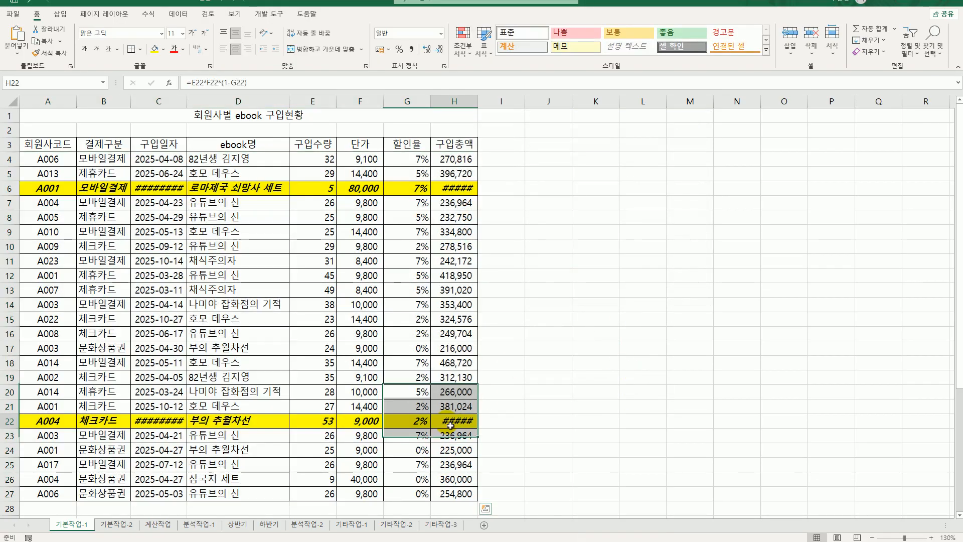
double_click(479, 106)
double_click(190, 105)
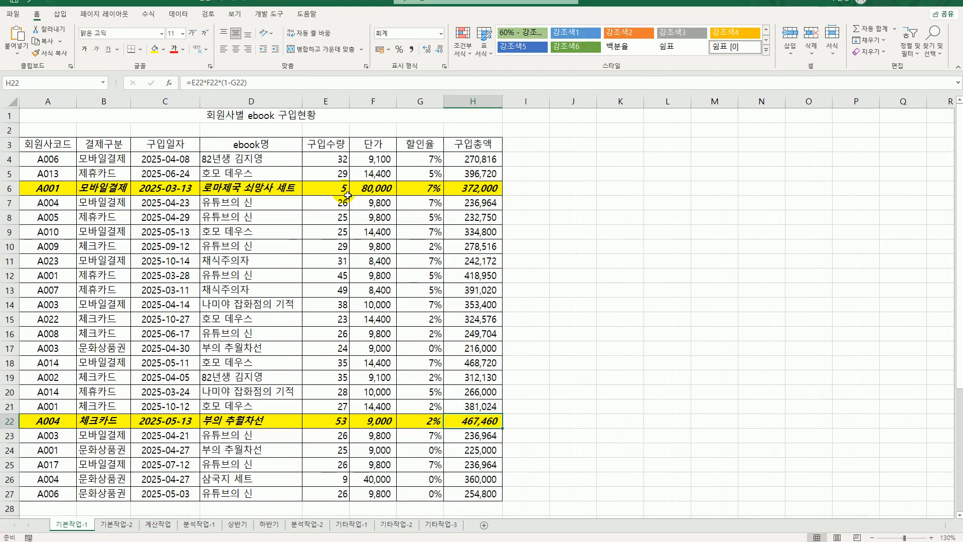
left_click(342, 426)
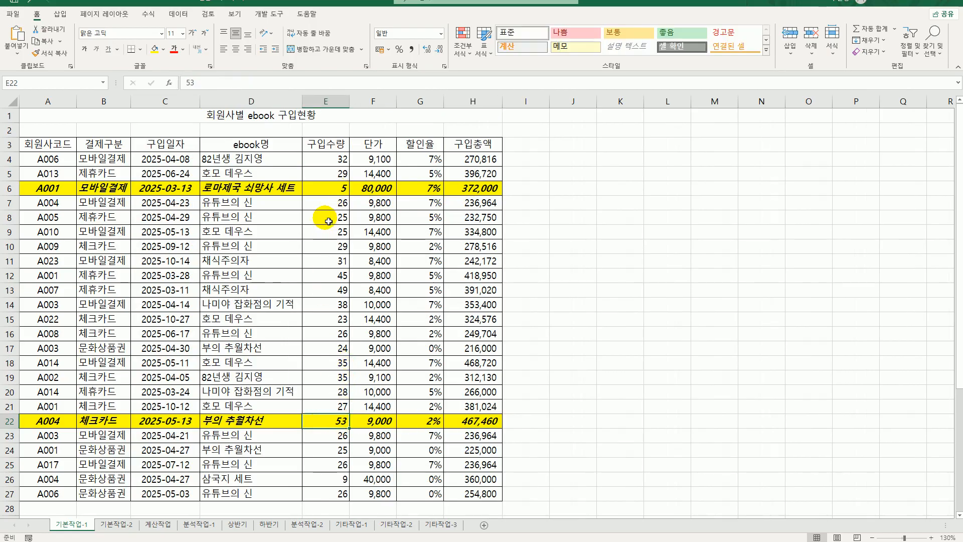
left_click(329, 189)
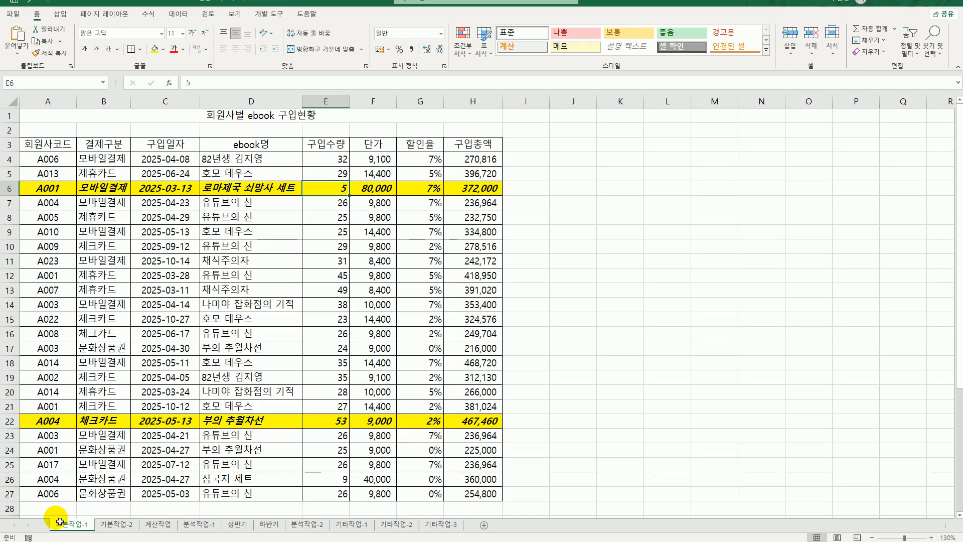
Step: On the 기본작업-2 sheet, turn off the locked (잠금) protection attribute for all cells
left_click(123, 525)
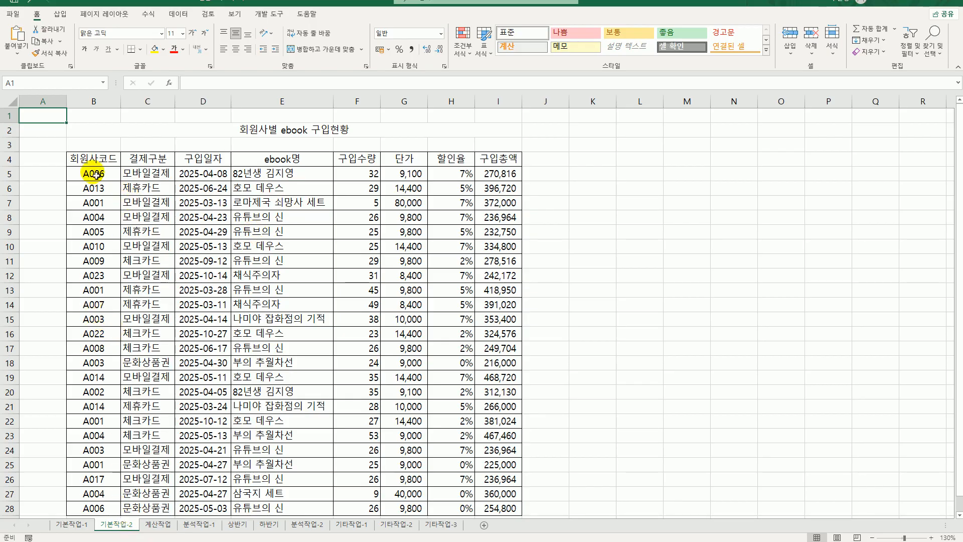
left_click(14, 105)
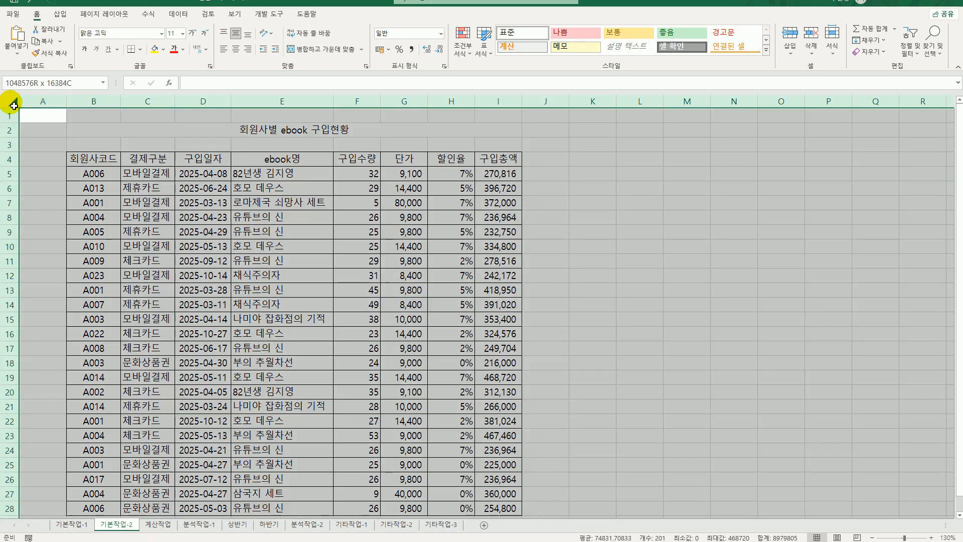
right_click(146, 131)
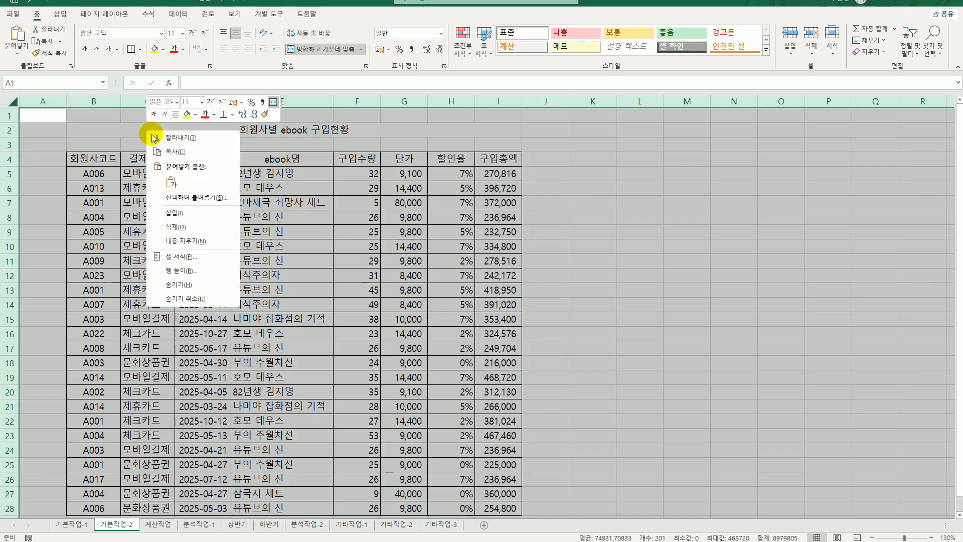
left_click(216, 257)
left_click(232, 136)
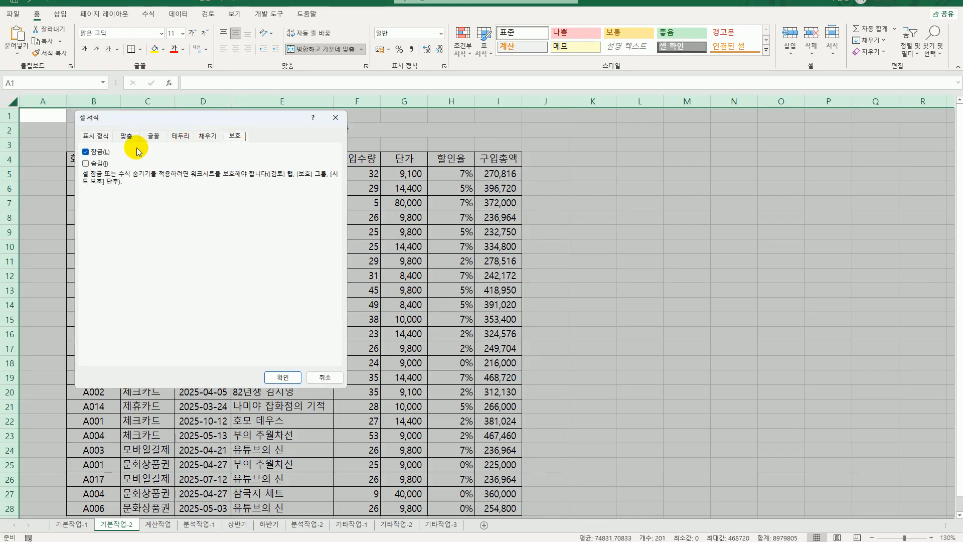
left_click(106, 156)
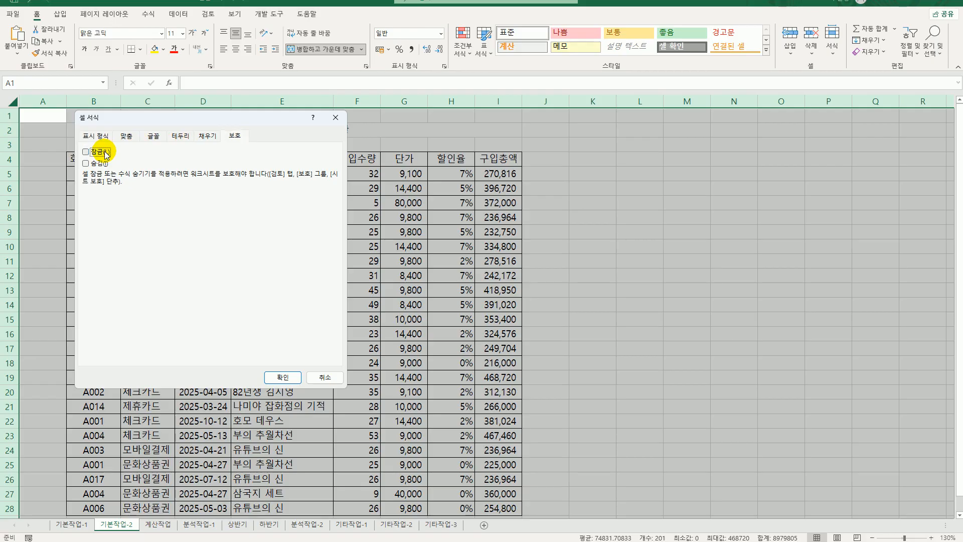
left_click(283, 381)
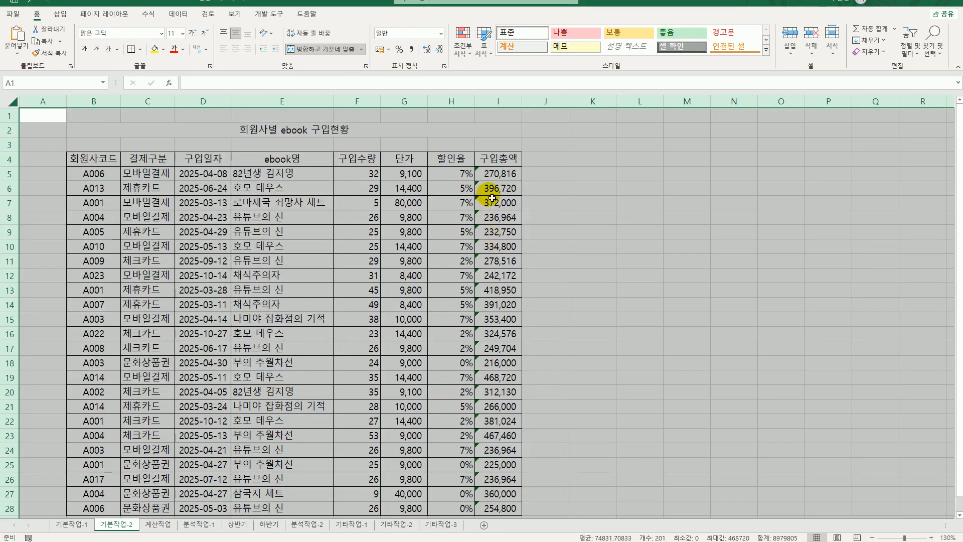
Step: Turn on the locked (잠금) and hidden (숨김) protection attributes for the 구입총액 cells I5:I28
left_click_drag(492, 173, 494, 450)
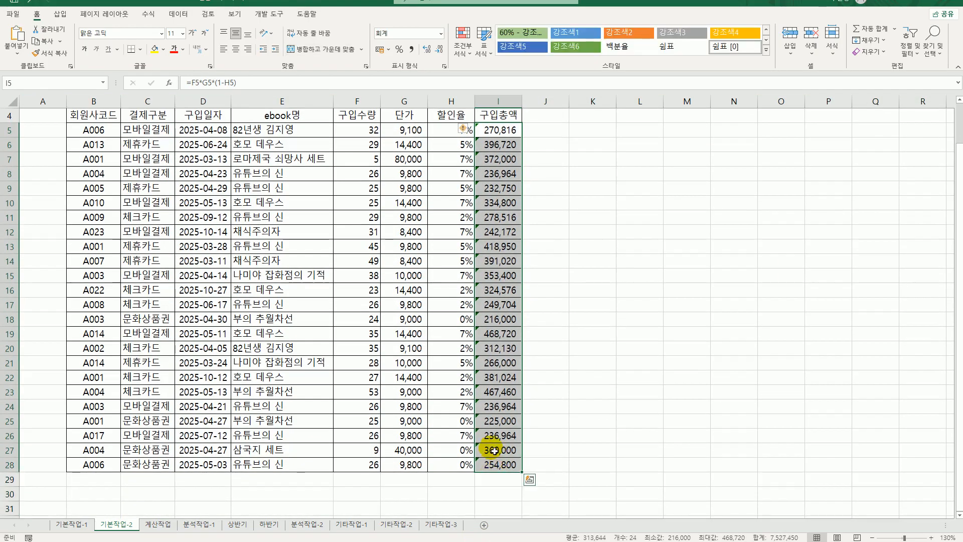
right_click(511, 149)
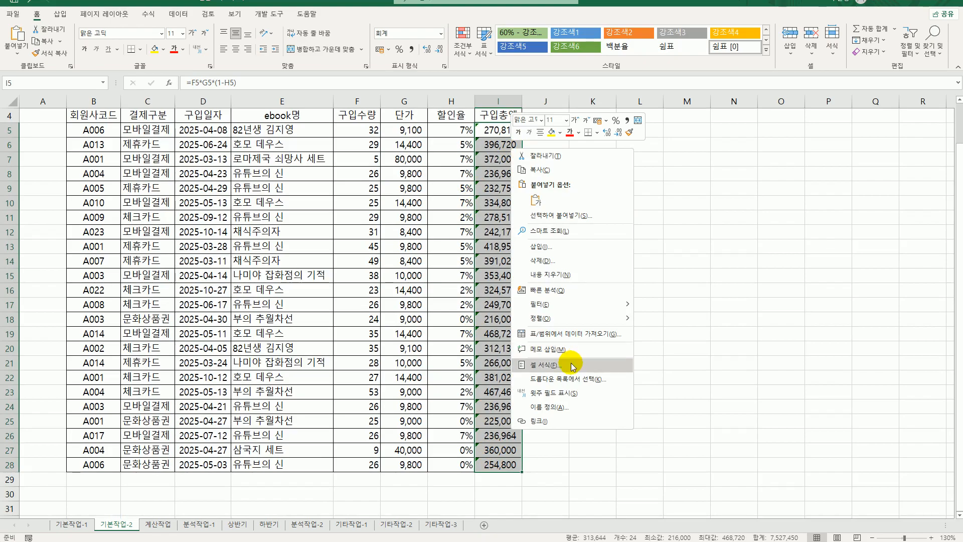
left_click(546, 365)
left_click_drag(511, 231, 656, 158)
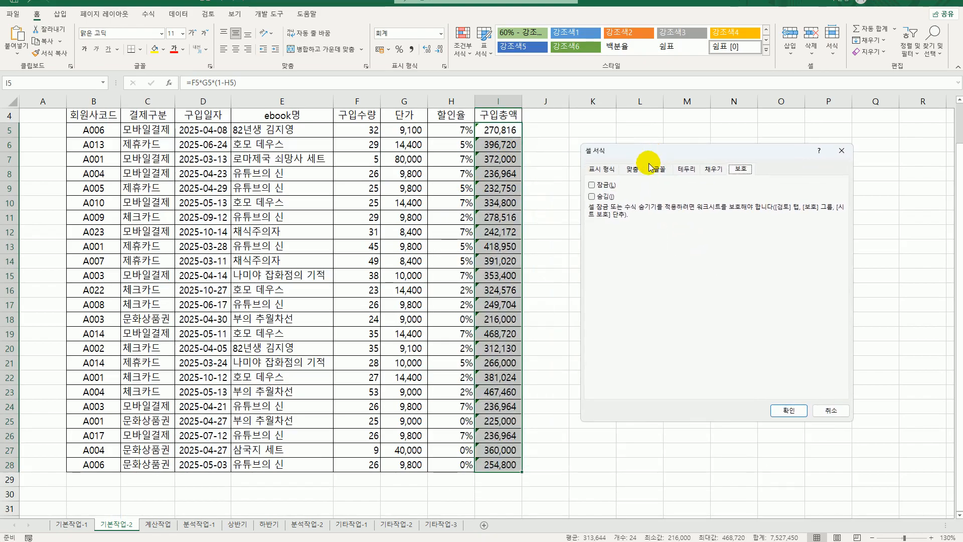
left_click(604, 186)
left_click(604, 199)
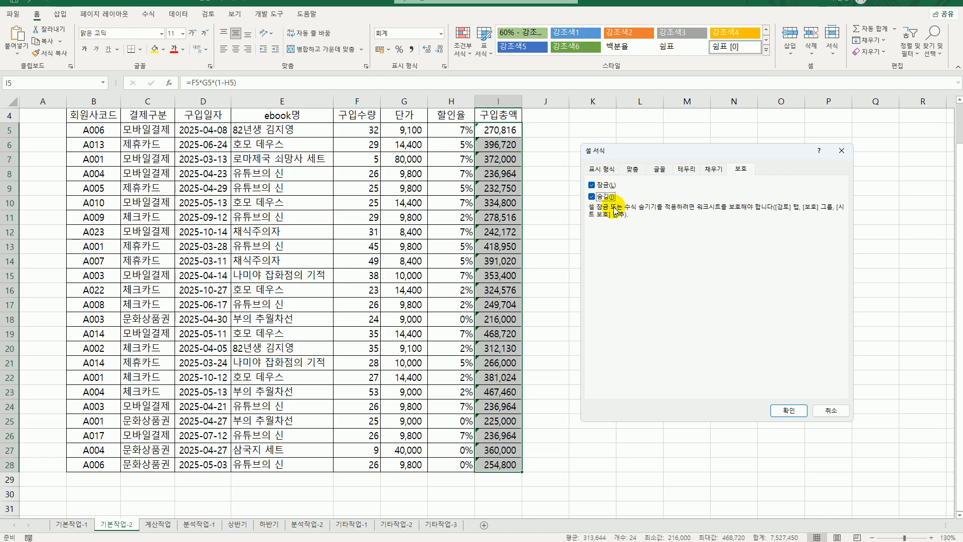
left_click(790, 415)
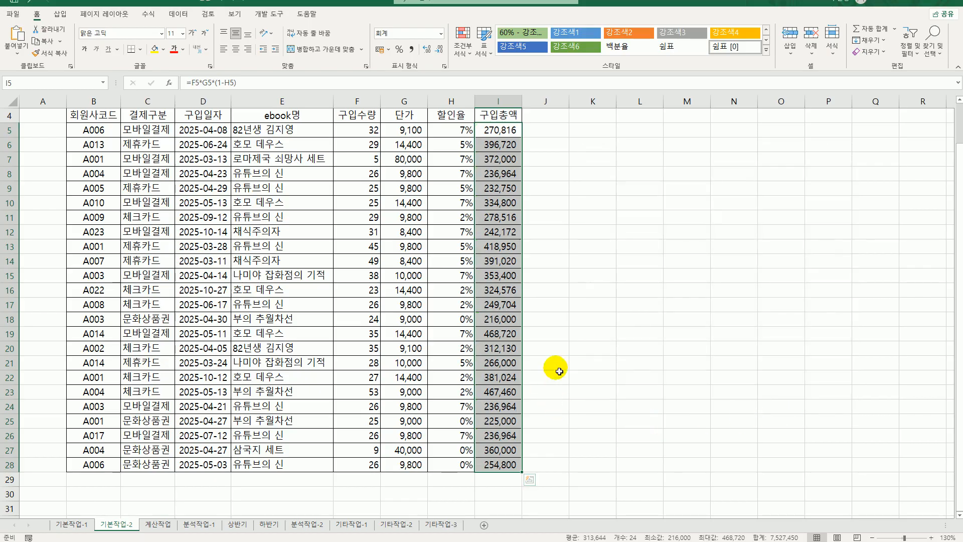
left_click(484, 161)
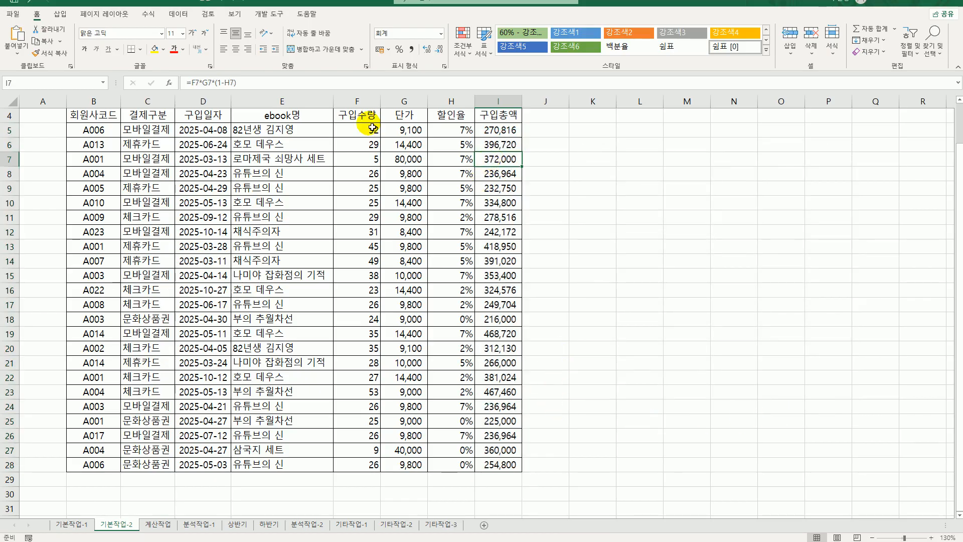
Step: Protect the 기본작업-2 sheet without a password, allowing selection of locked and unlocked cells
left_click(210, 16)
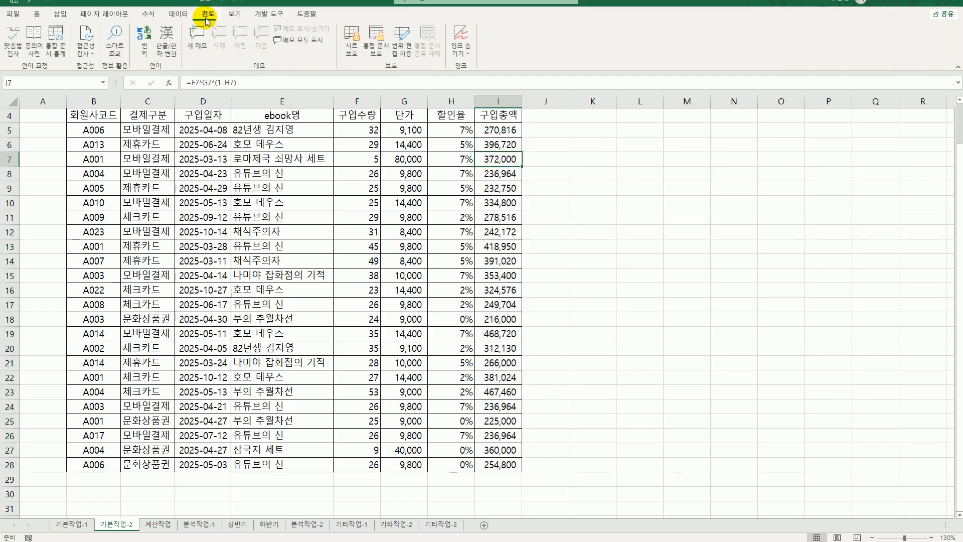
left_click(353, 49)
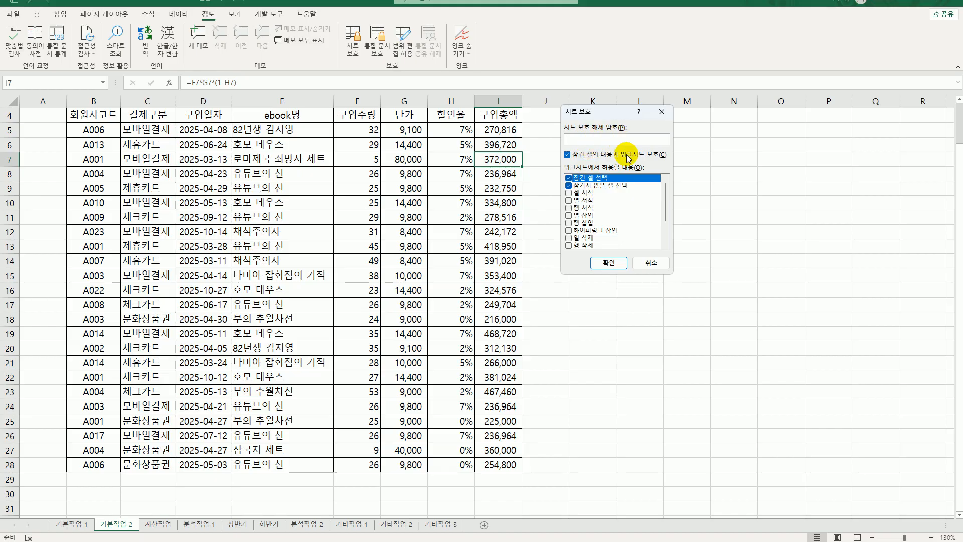
left_click(609, 263)
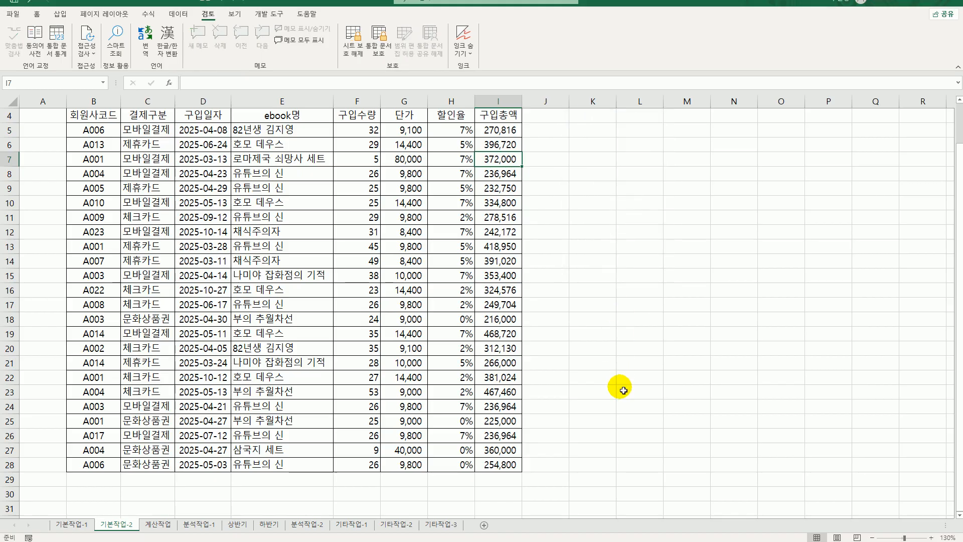
Step: Show the 기본작업-2 sheet in page break preview at 100% zoom
scroll(623, 390, "up", 1)
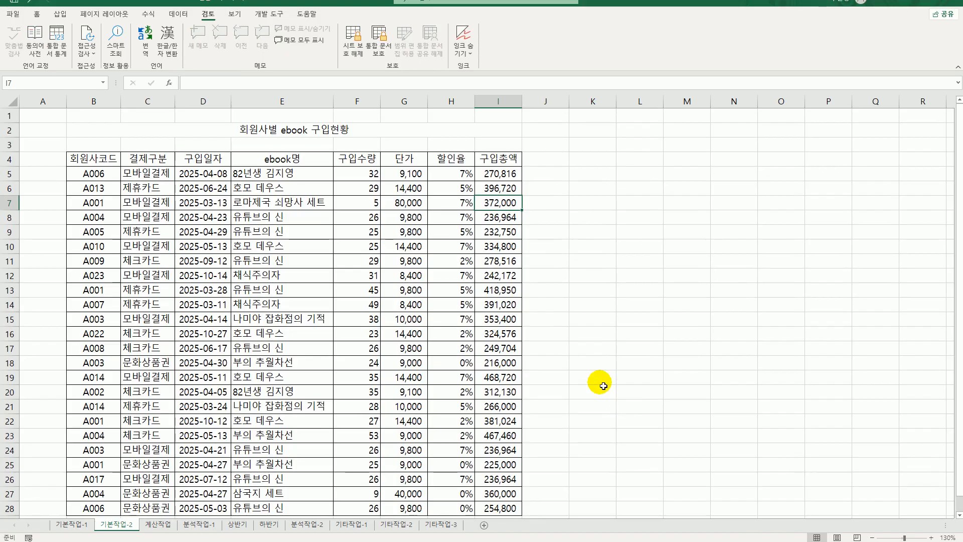
left_click(239, 15)
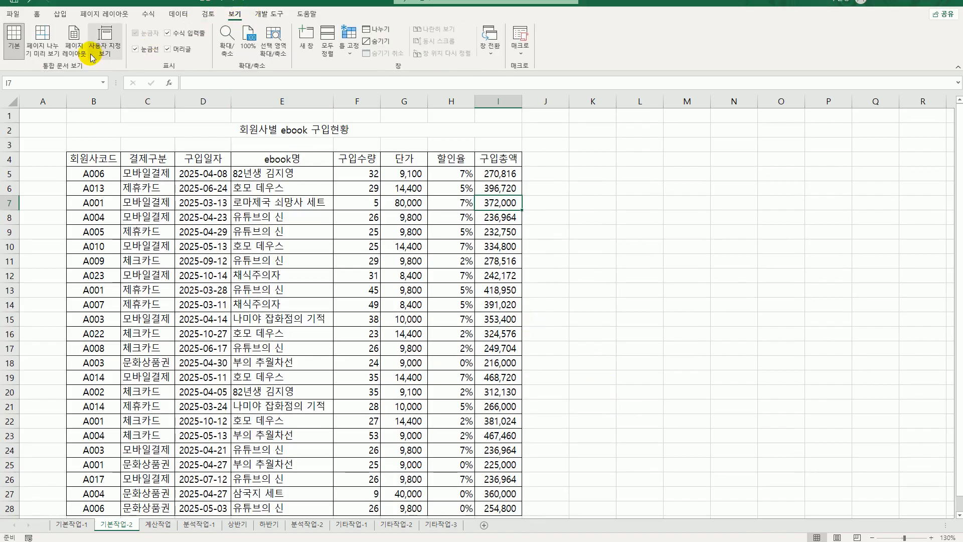
left_click(42, 41)
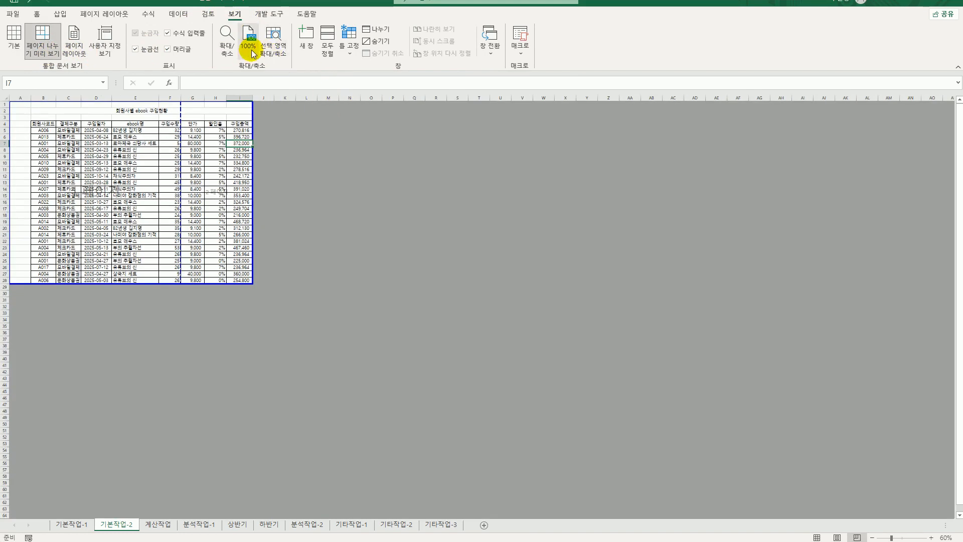
left_click(248, 39)
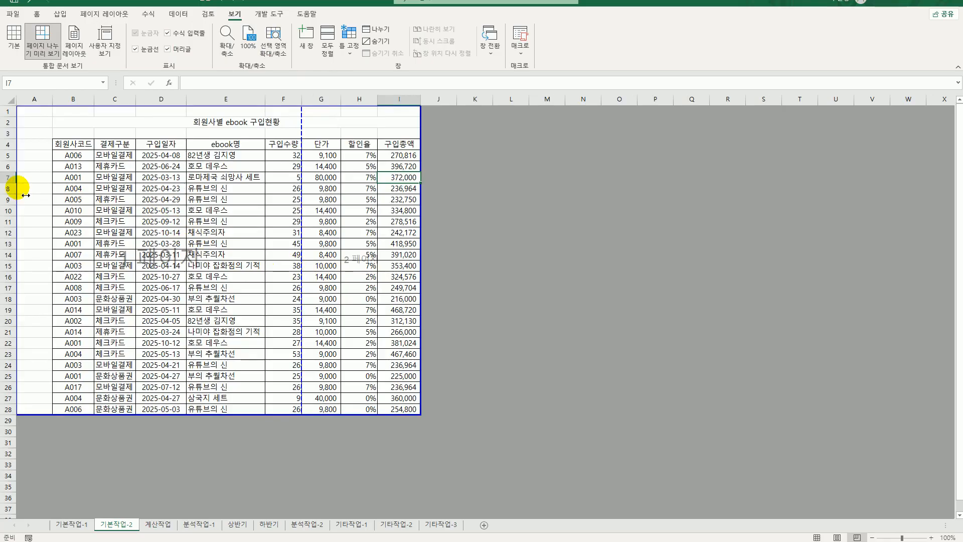
Step: Limit the print area to B2:I28 and remove the vertical page break so all columns print on one page
left_click_drag(25, 195, 58, 199)
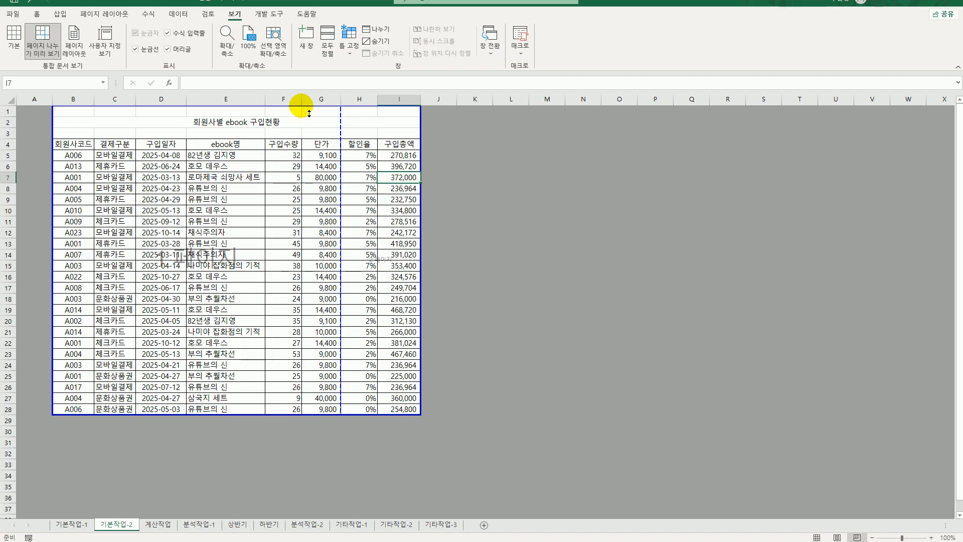
left_click_drag(309, 114, 305, 122)
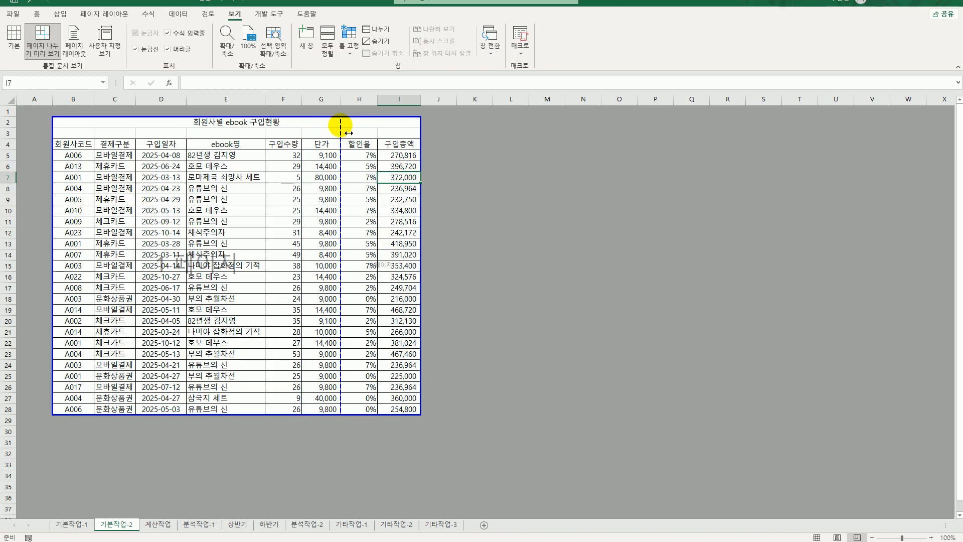
left_click_drag(348, 133, 441, 123)
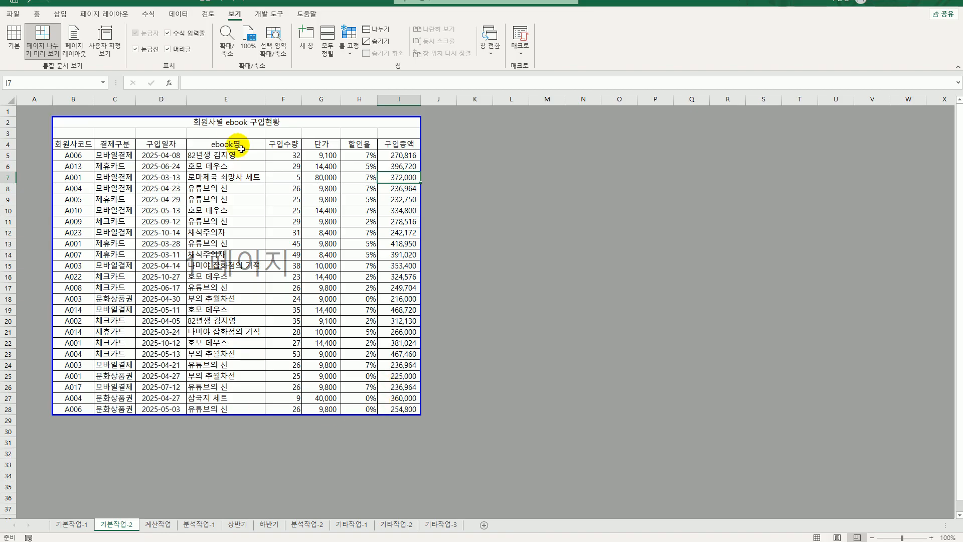
left_click(517, 388)
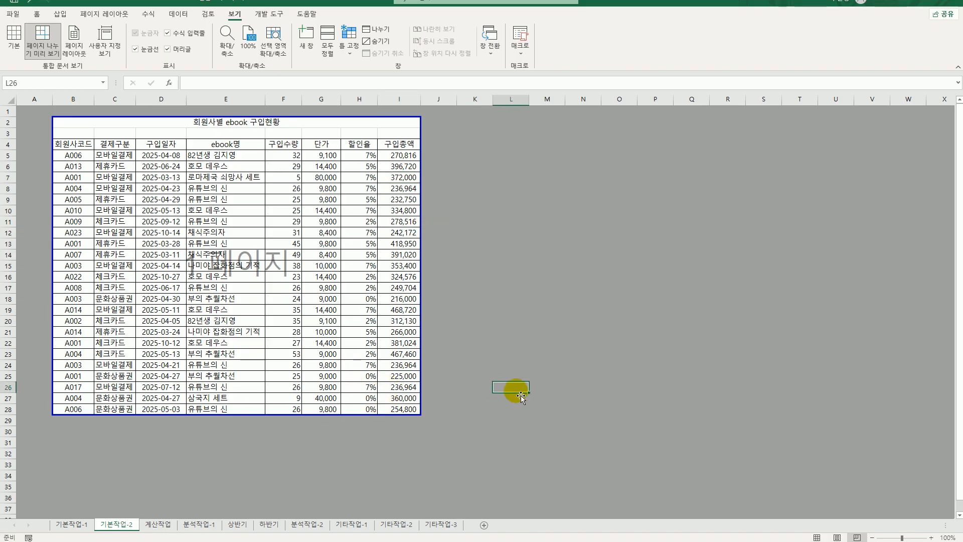
Step: On the 계산작업 sheet, examine the 감상시간(분) values and the empty 환산 column of 표1
left_click(158, 525)
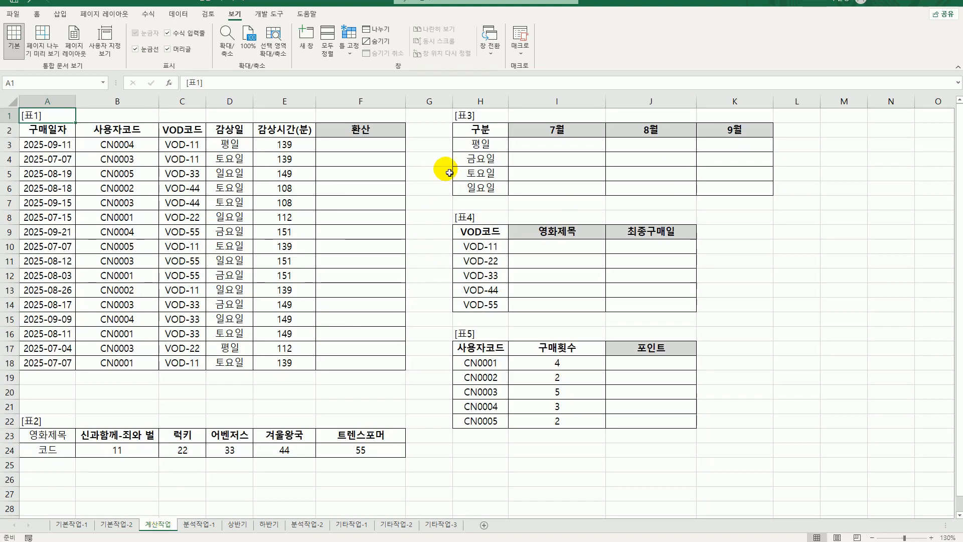
left_click(387, 144)
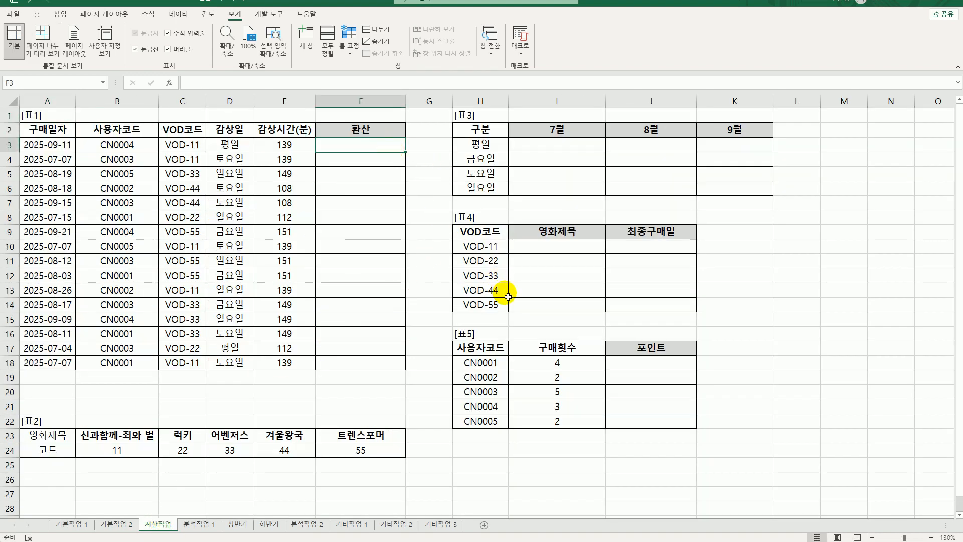
left_click_drag(284, 144, 297, 364)
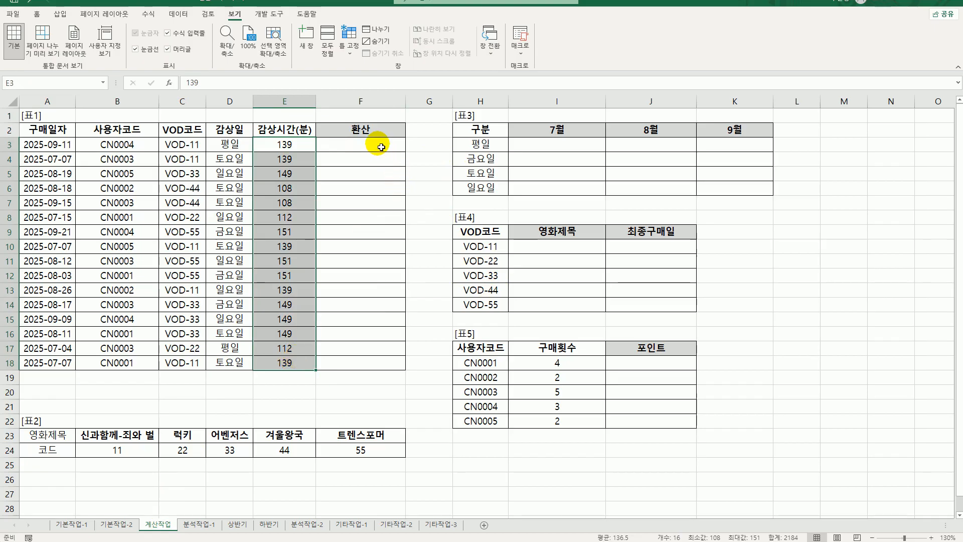
left_click_drag(378, 146, 373, 370)
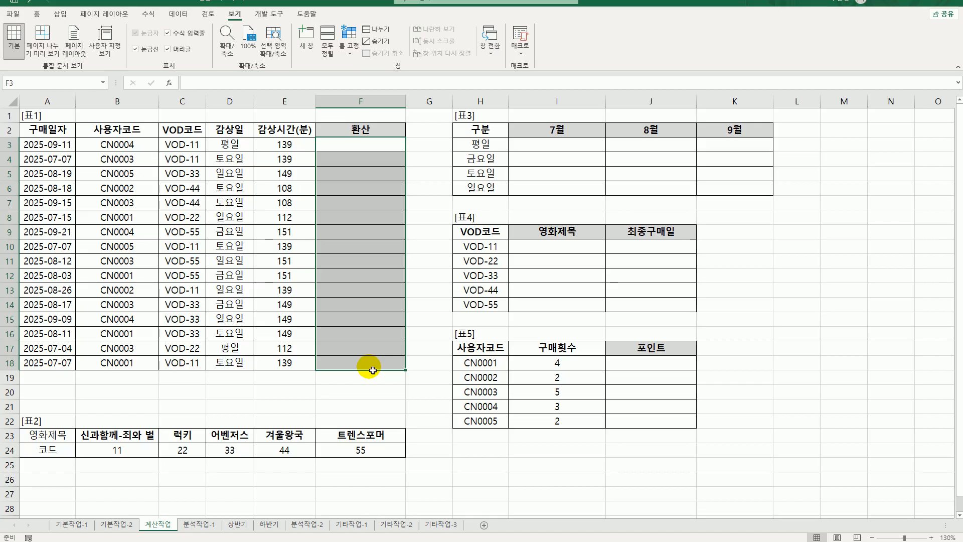
left_click(275, 148)
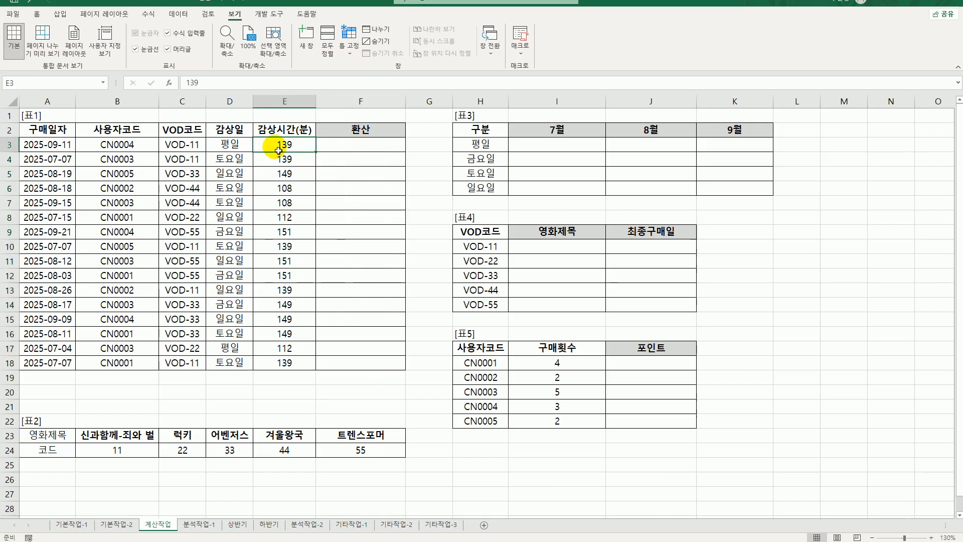
left_click(389, 147)
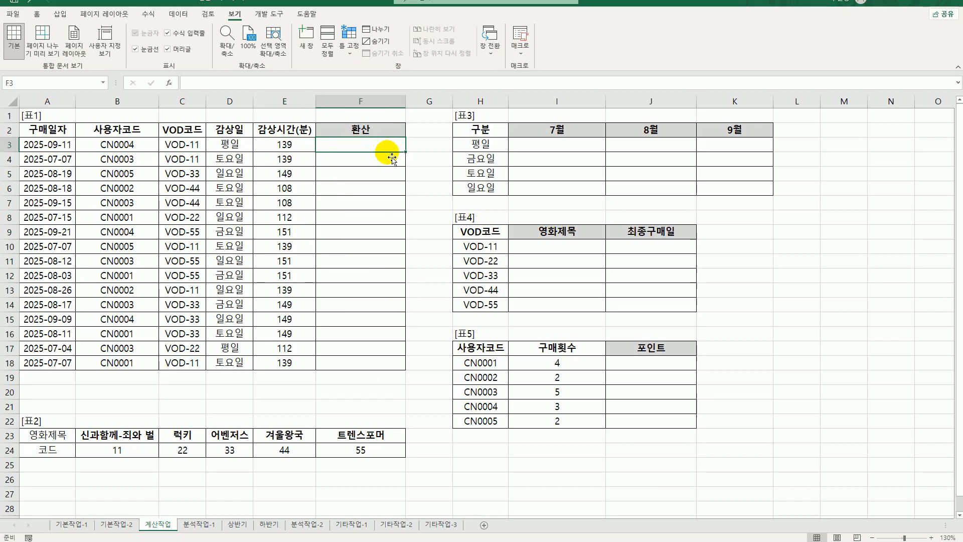
left_click(289, 148)
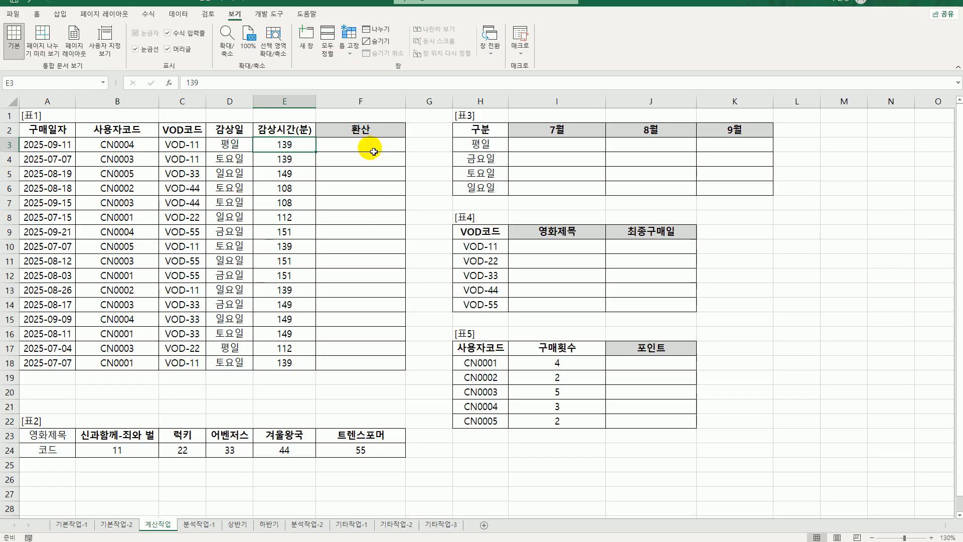
left_click_drag(297, 149, 299, 361)
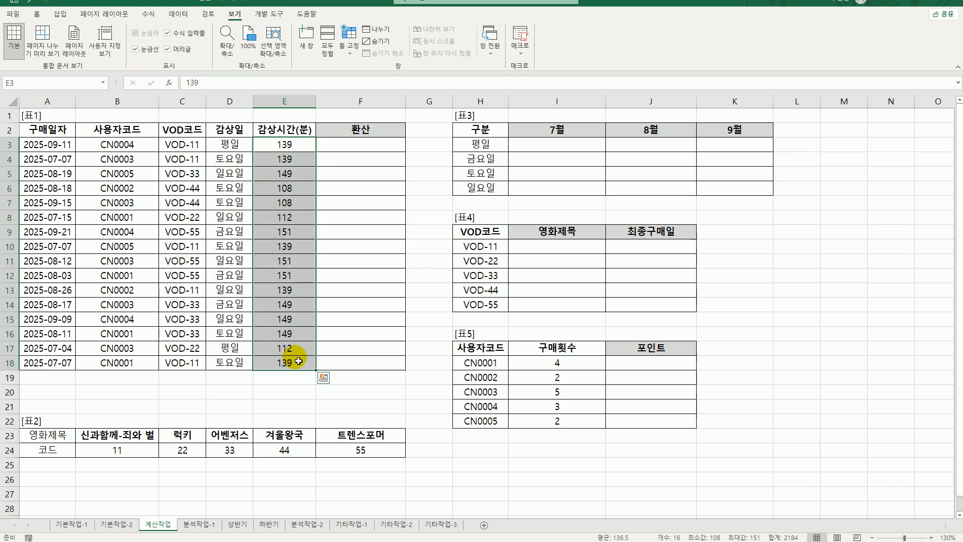
Step: Enter =E3/60 in 환산 cell F3 and fill it down through F18
left_click(373, 144)
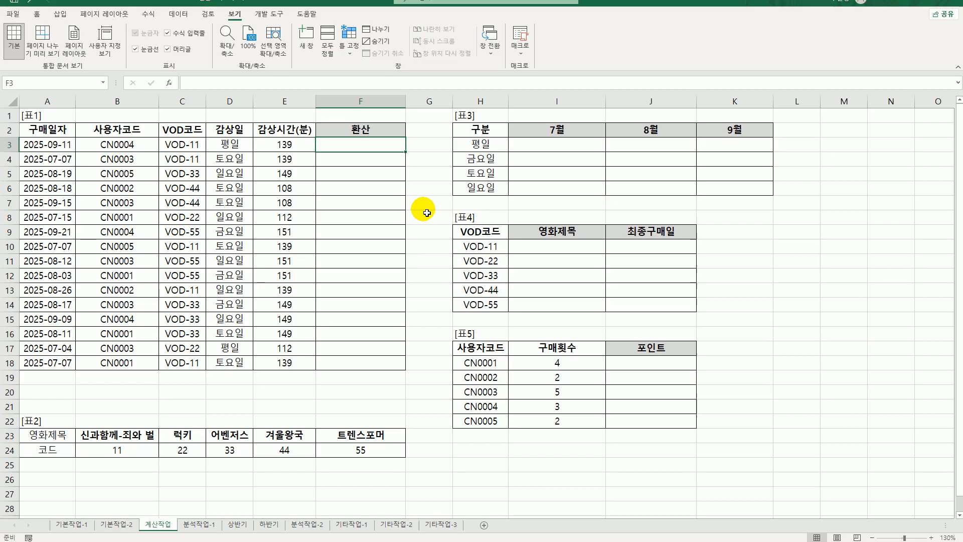
type("=")
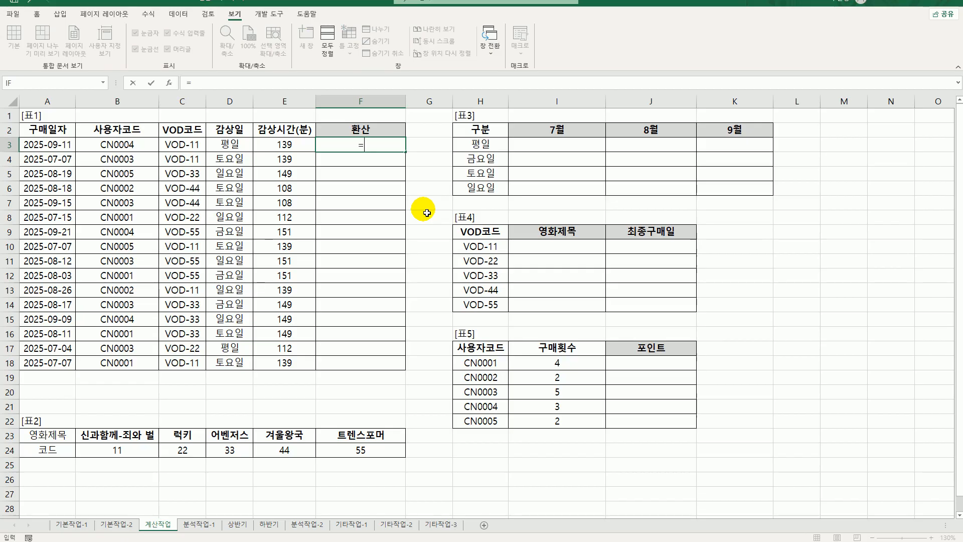
key("Left")
type("/6")
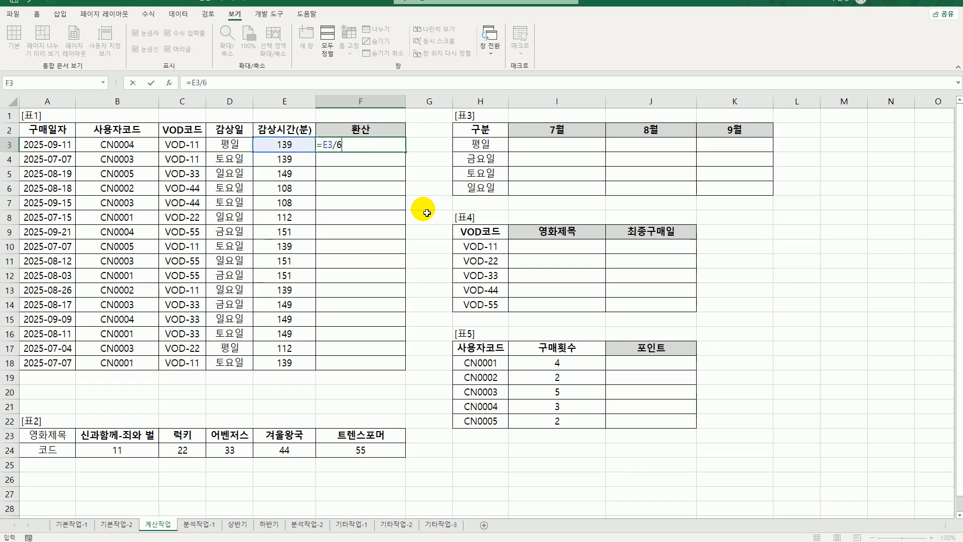
type("0")
key("Return")
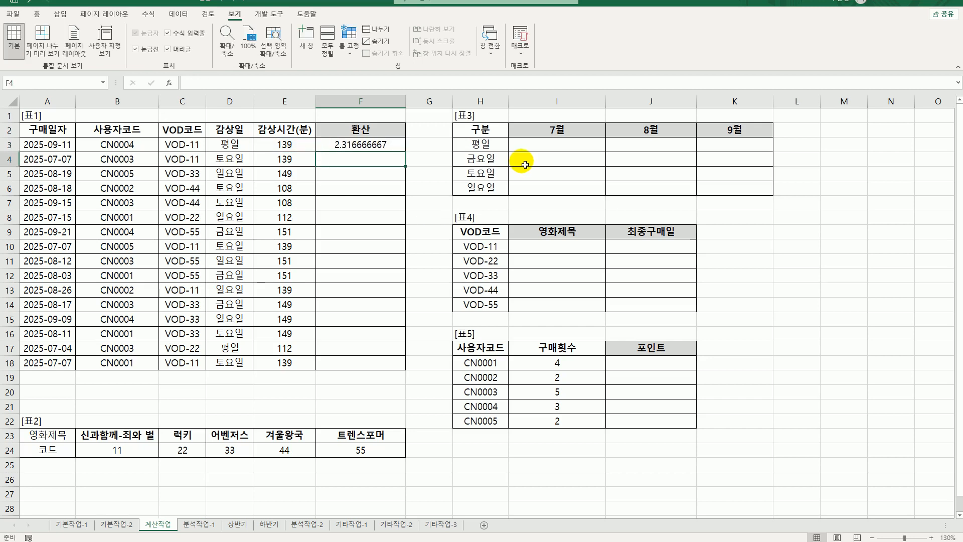
left_click(365, 149)
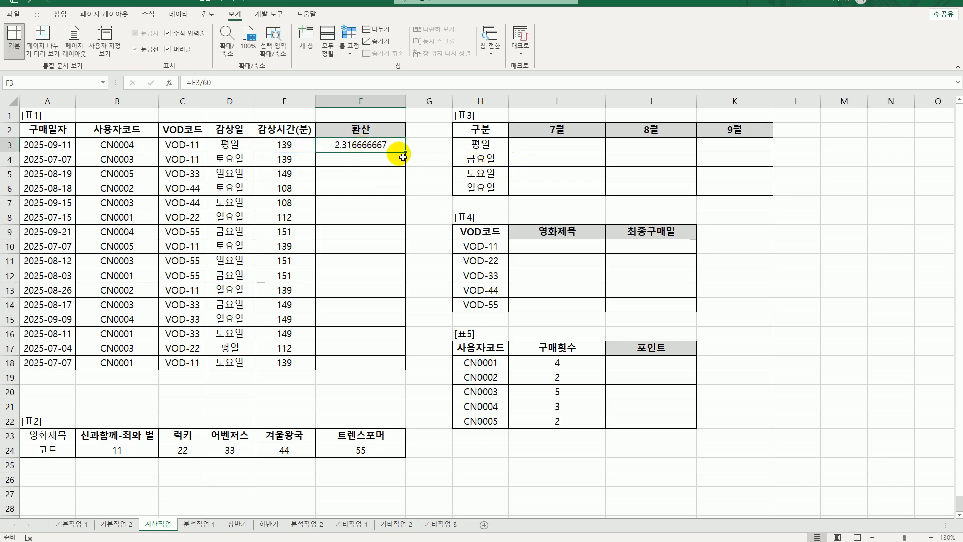
left_click_drag(409, 156, 404, 371)
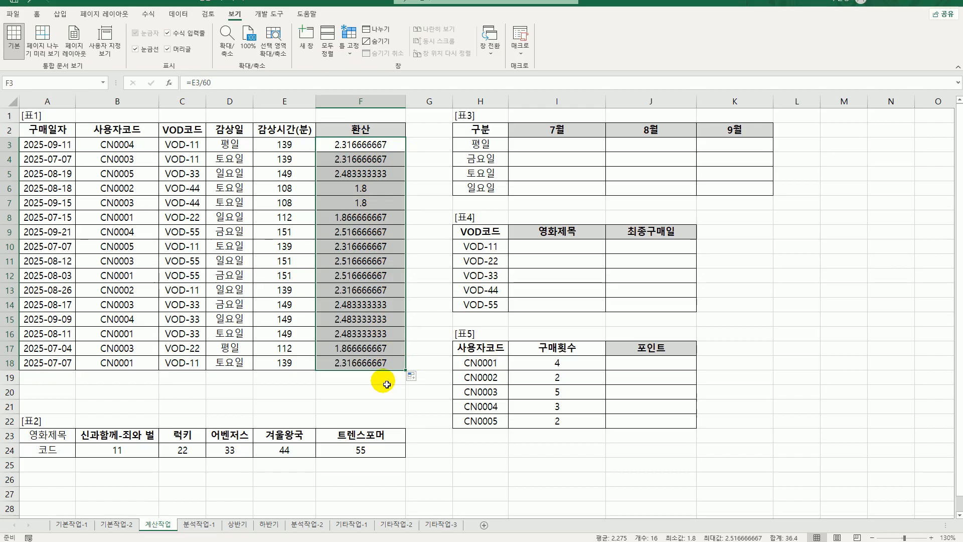
Step: Change the F3 formula to =ROUND(E3/60,0) and fill it down through F18
double_click(341, 147)
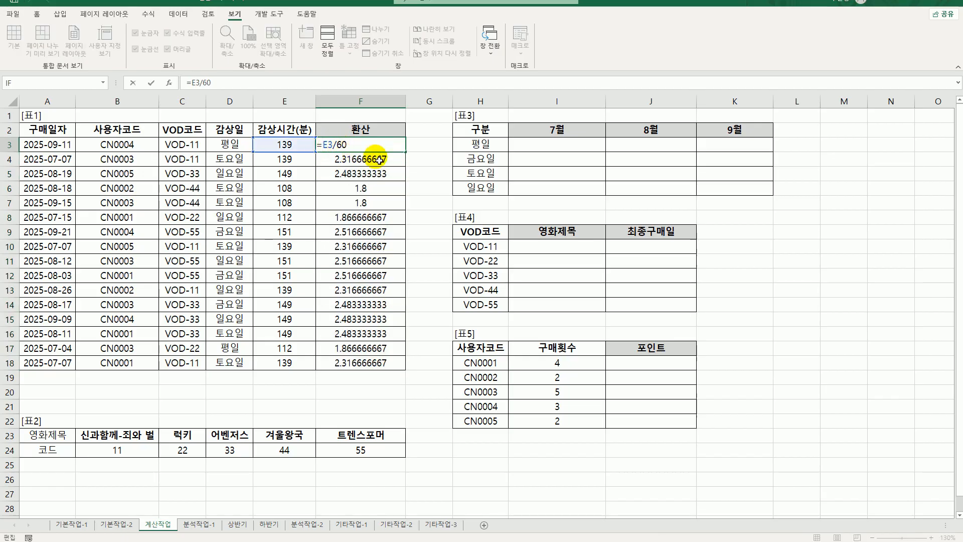
type("ROUND(E3/60")
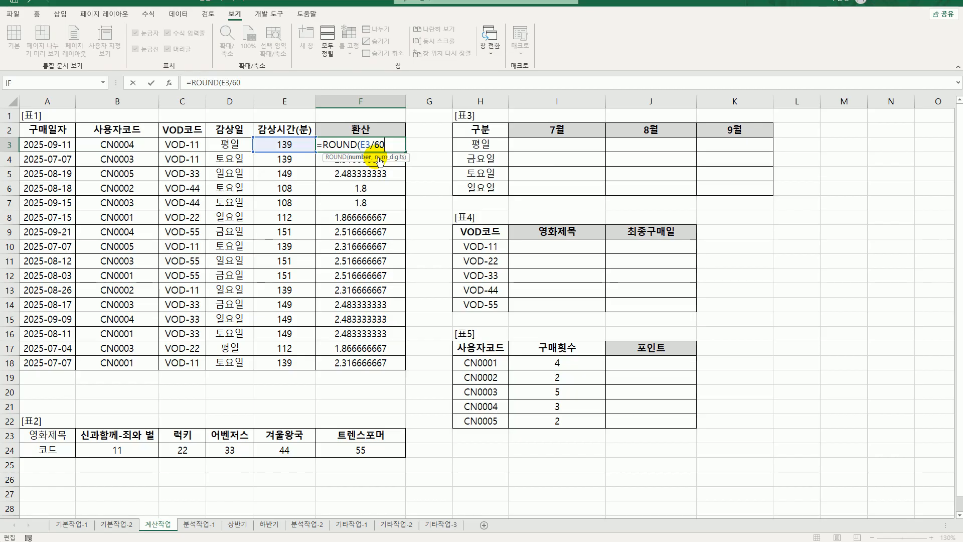
type(",0")
type(")")
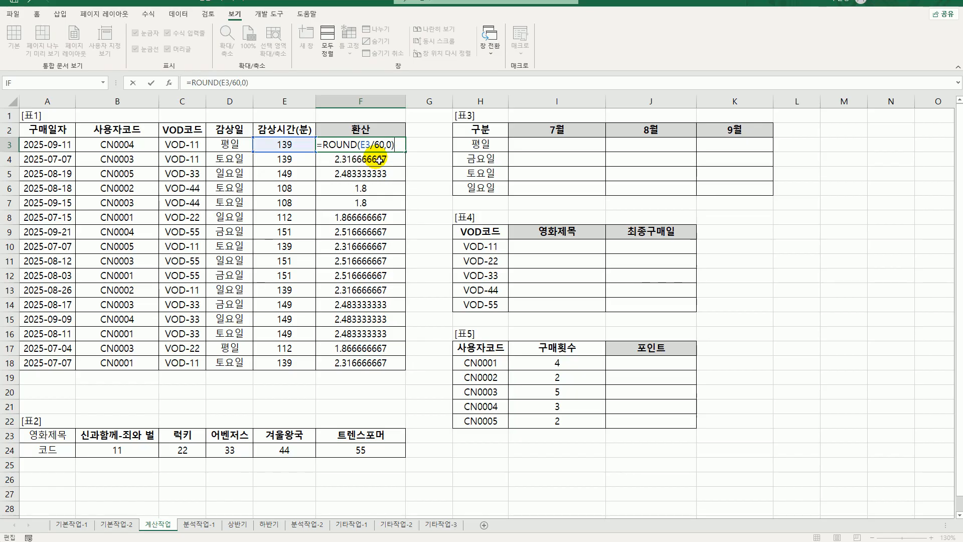
key("Return")
left_click(391, 144)
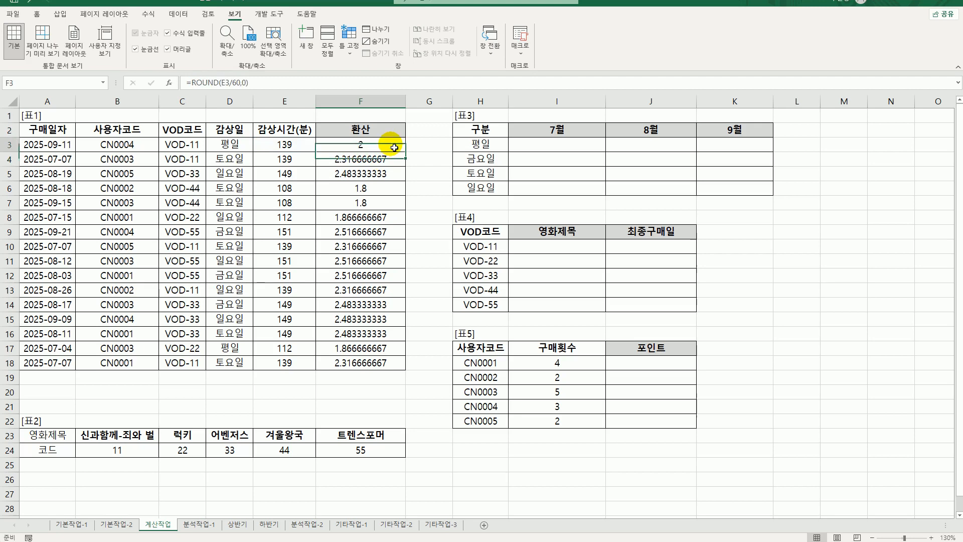
left_click_drag(407, 158, 400, 374)
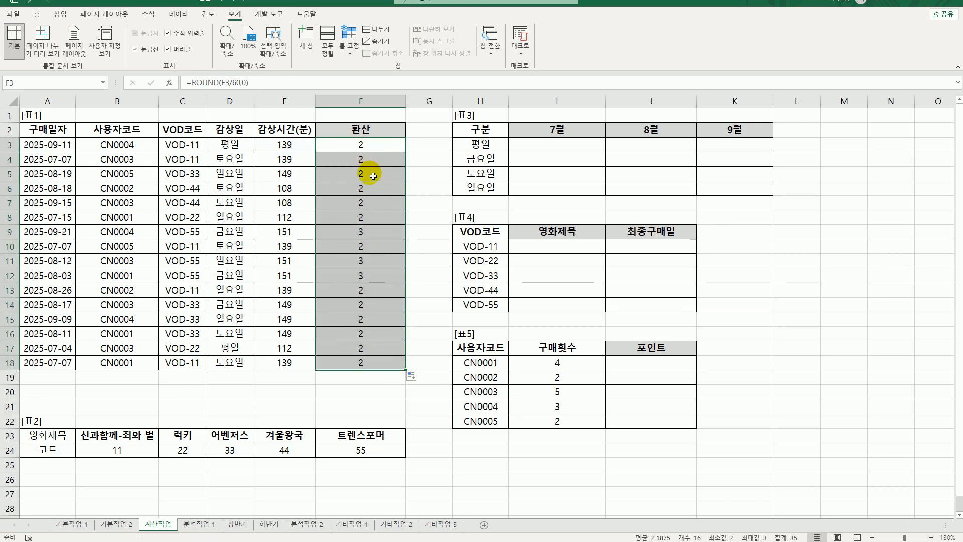
Step: Change the F3 formula to =TEXT(ROUND(E3/60,0),"0시간") and fill it down through F18
left_click(369, 146)
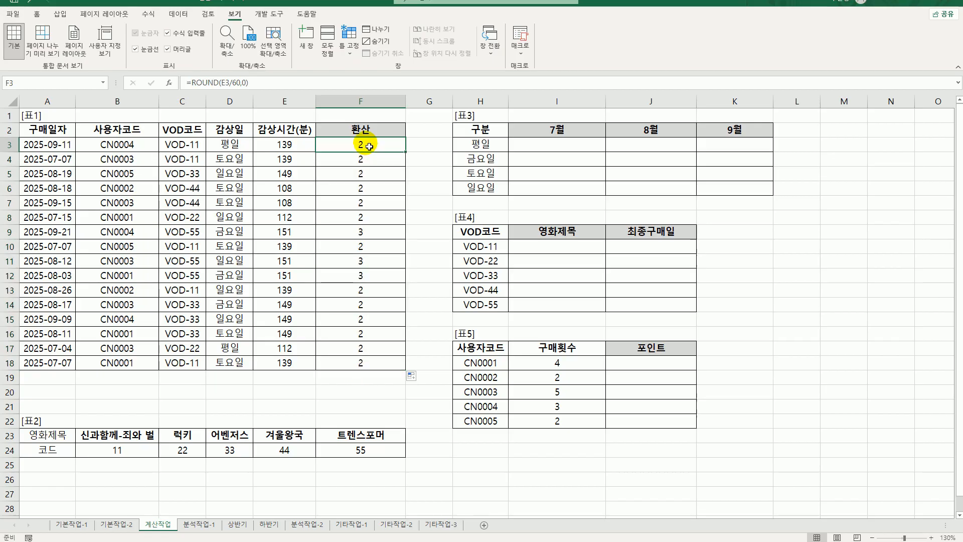
double_click(369, 146)
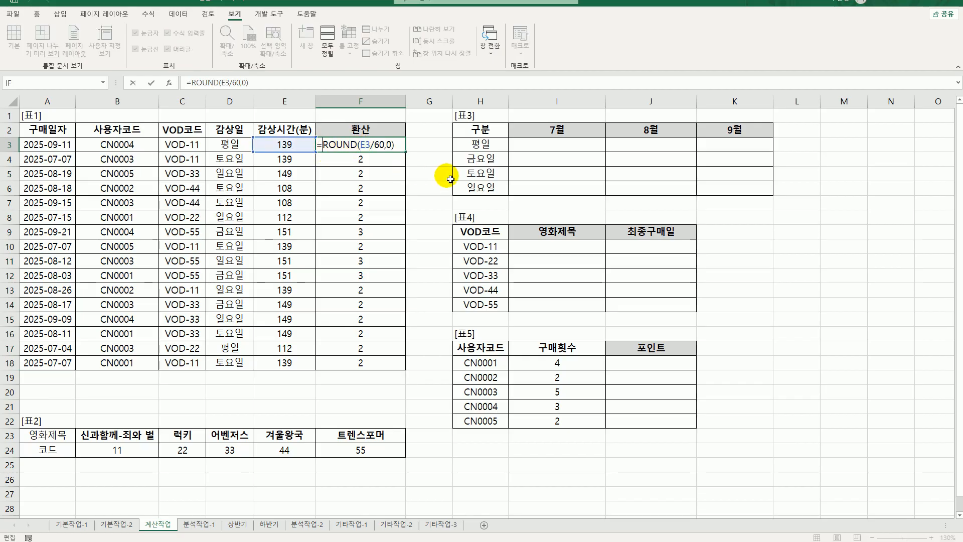
type("te")
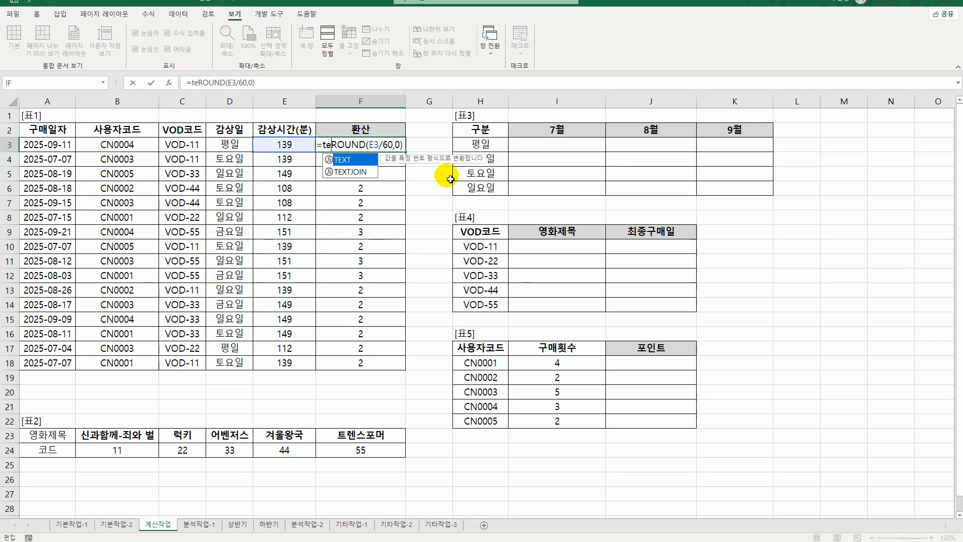
key("Tab")
key("End")
type(",")
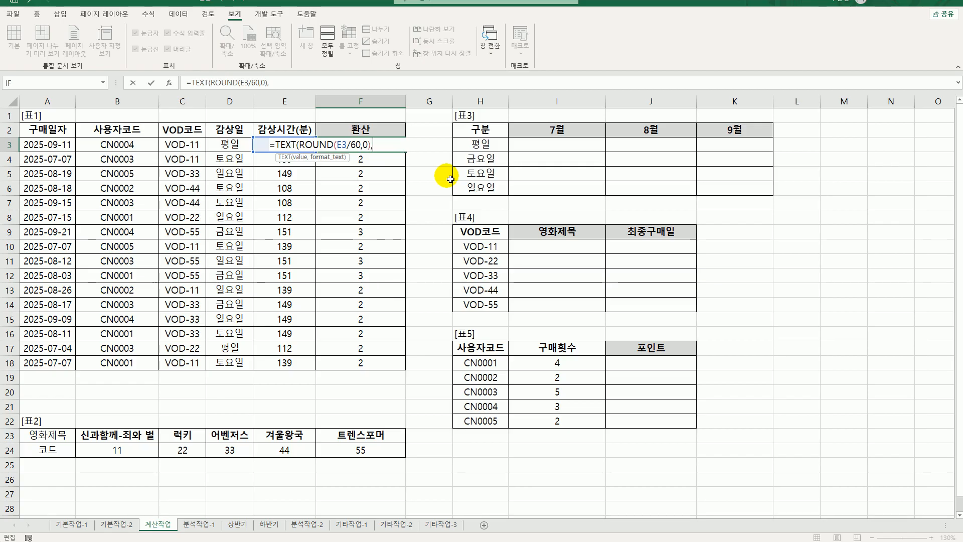
type("\"0시간\")")
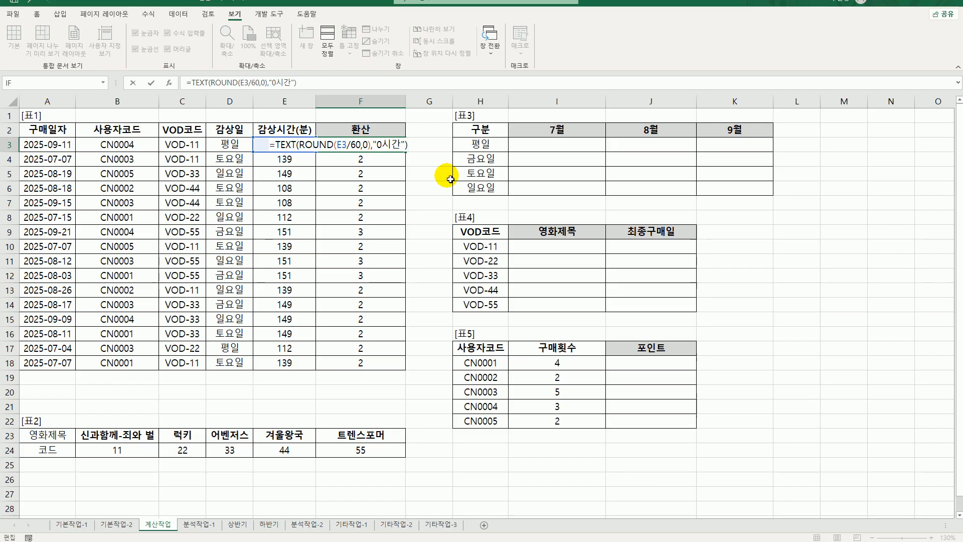
key("Return")
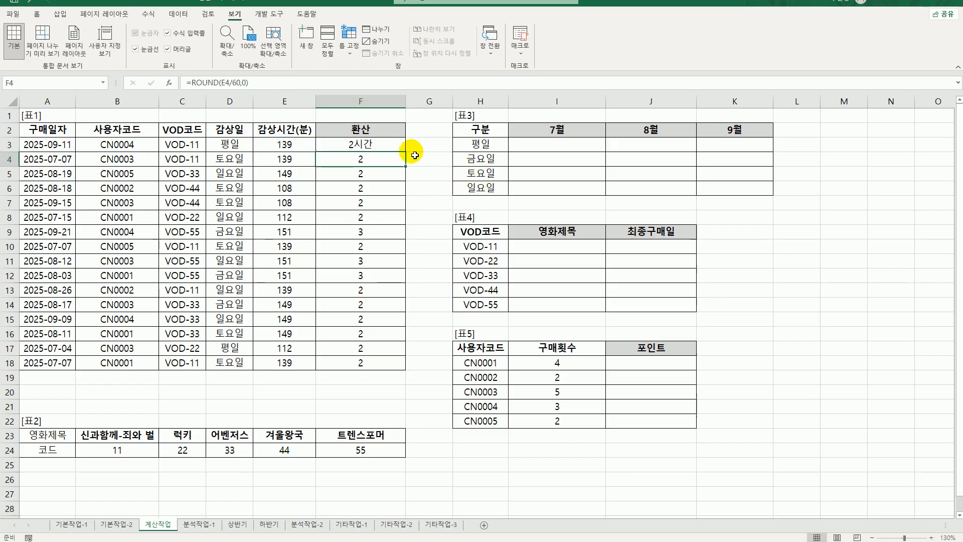
left_click(399, 145)
left_click_drag(409, 156, 394, 366)
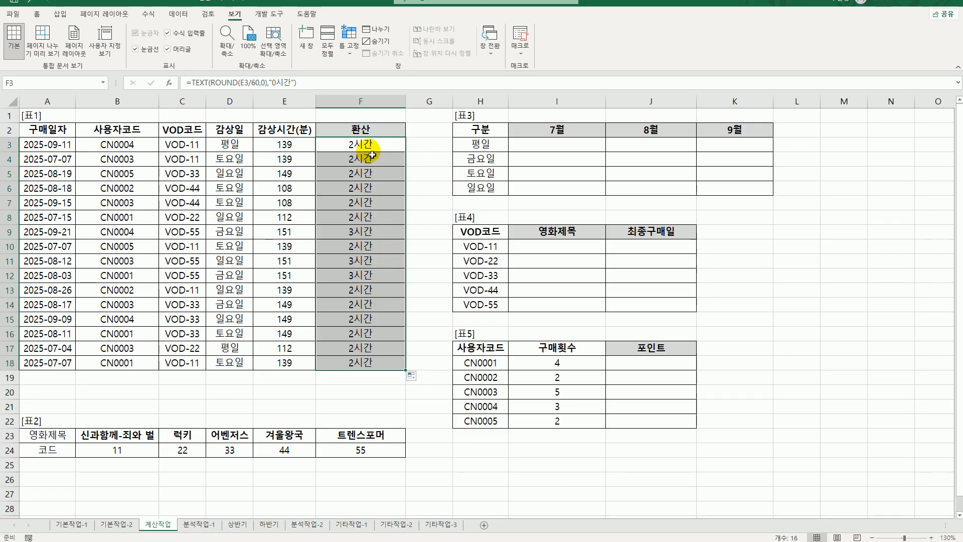
left_click_drag(366, 146, 385, 362)
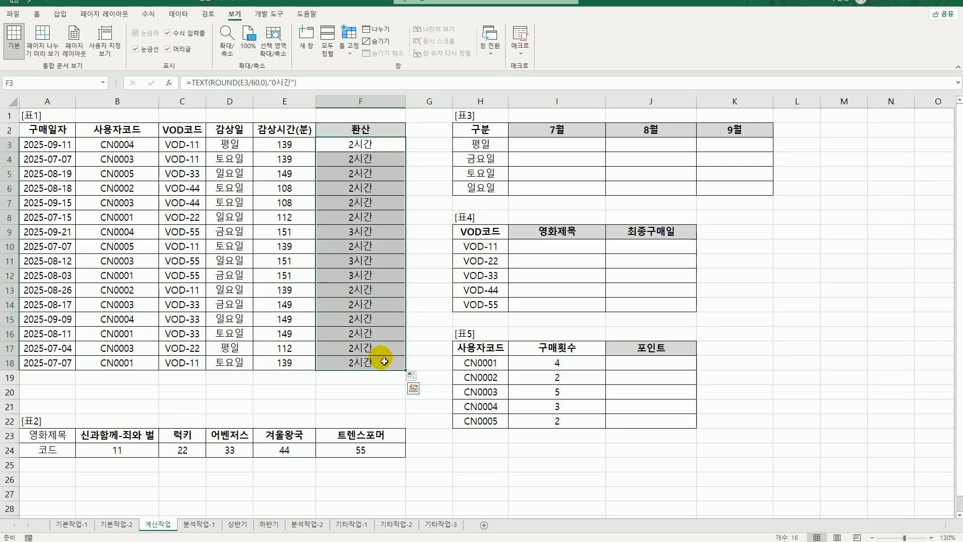
left_click(287, 177)
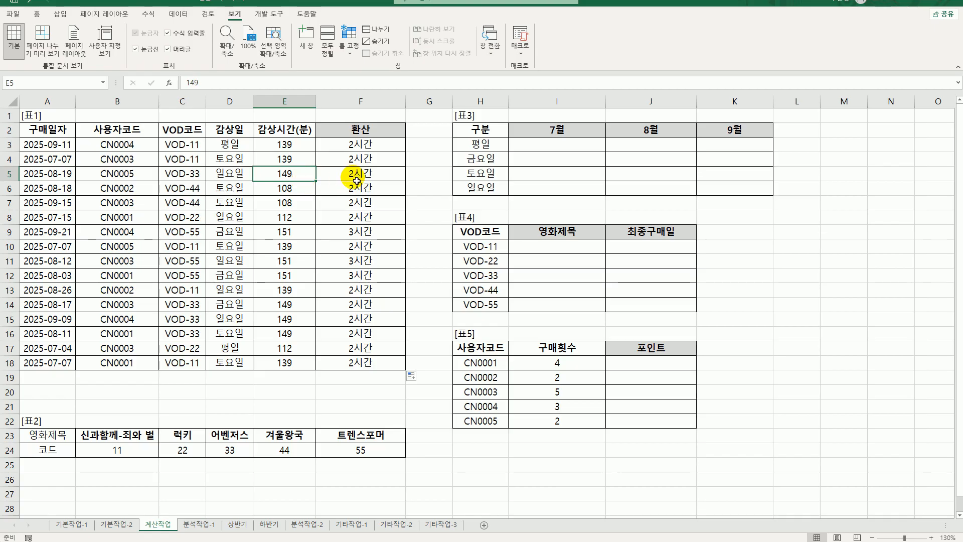
Step: Wrap the F3 formula in IF with the condition E3<140, keeping the existing TEXT expression as the true result
left_click(358, 151)
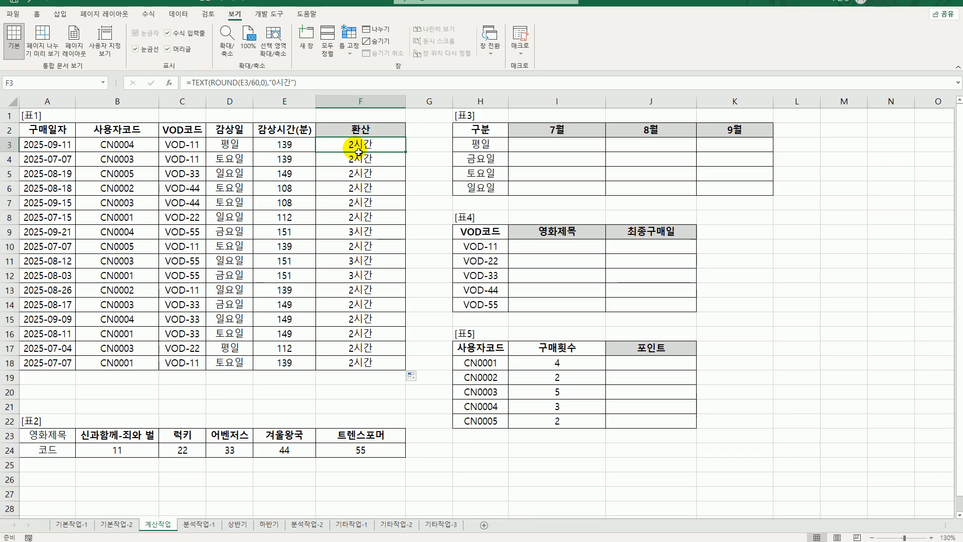
double_click(358, 150)
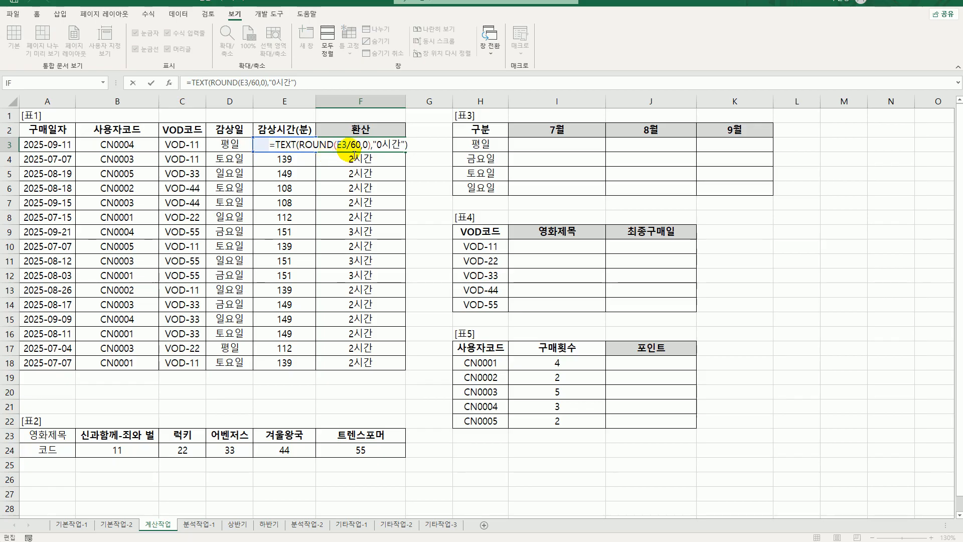
type("IF(")
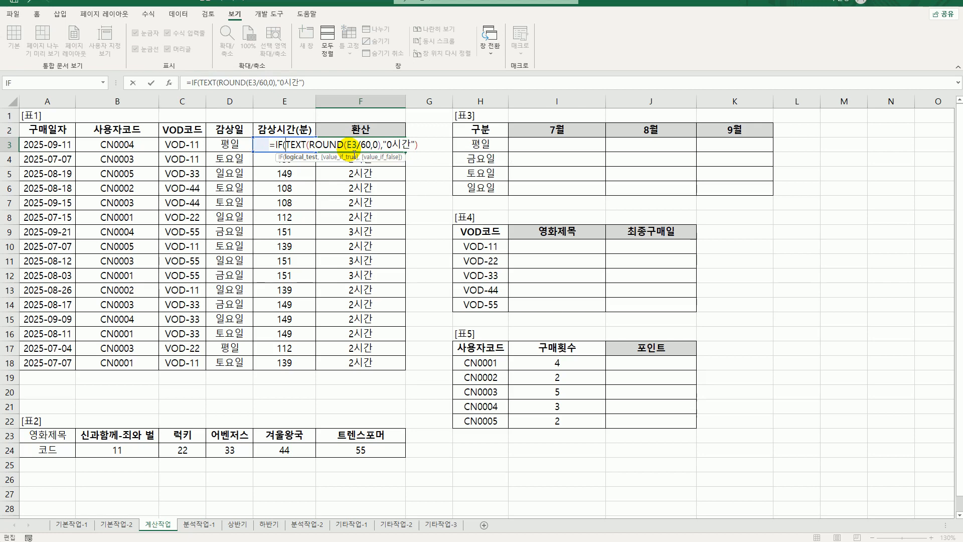
type("e3")
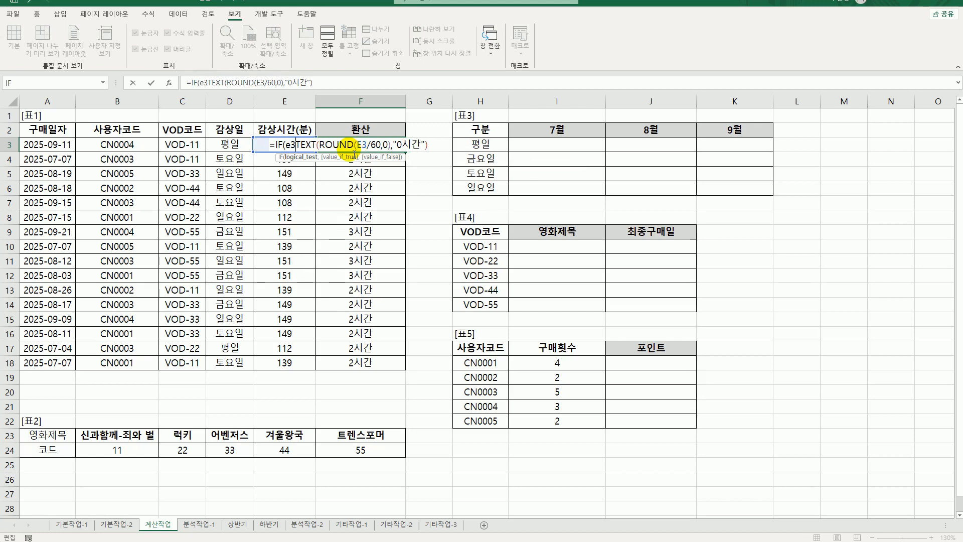
type("<140")
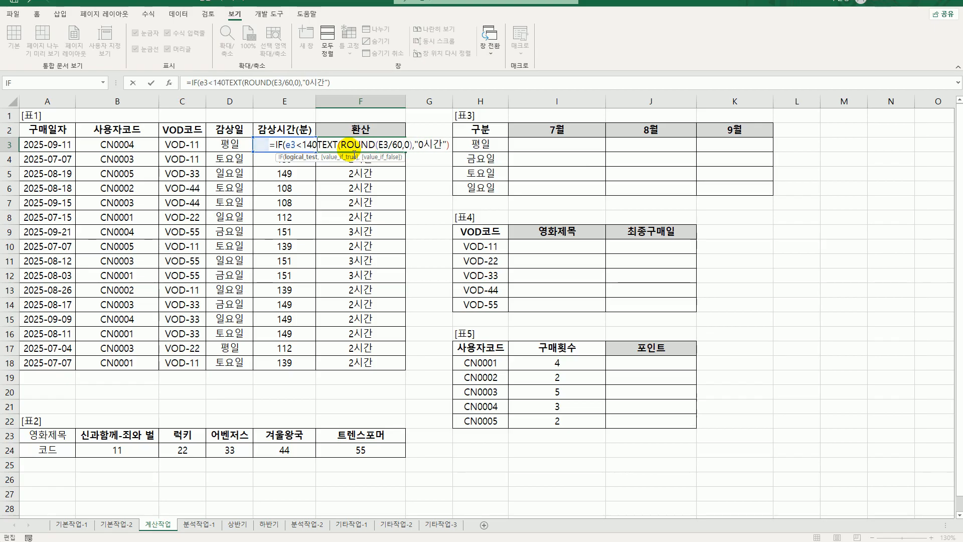
type(",")
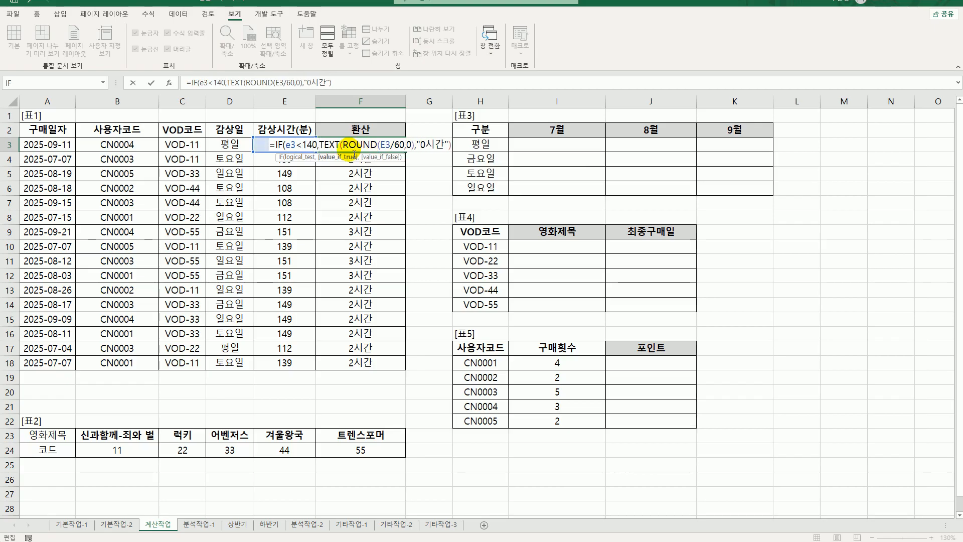
left_click(450, 146)
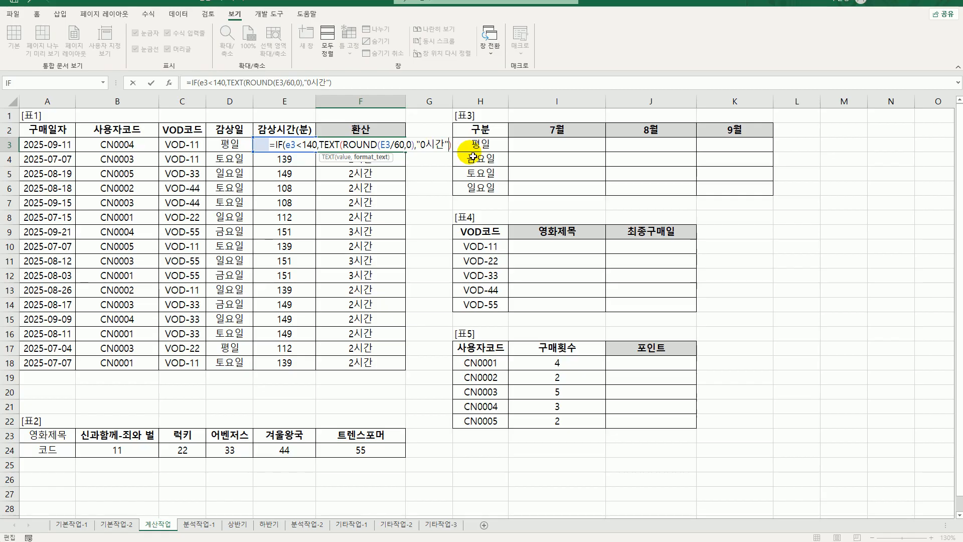
key("Right")
type(",")
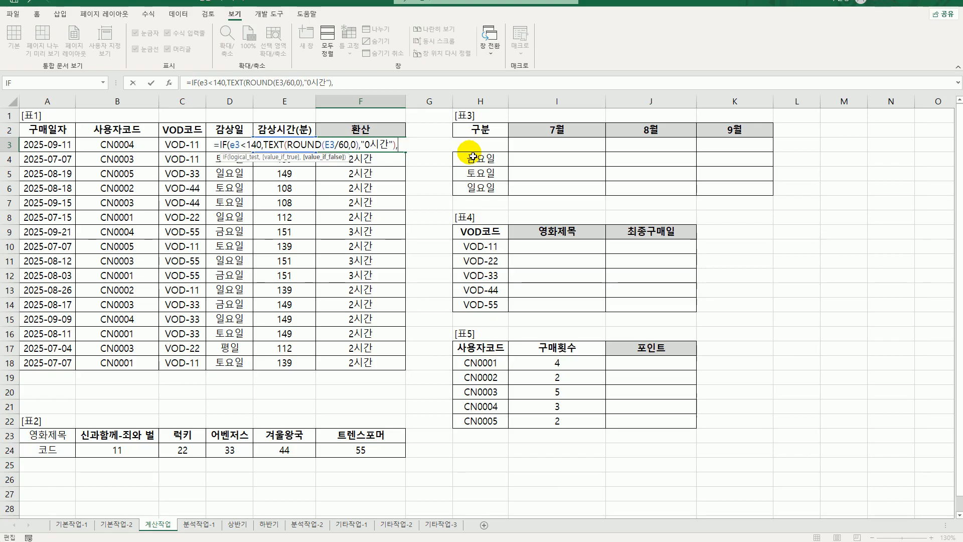
Step: Add TEXT((E3-MOD(E3,60))/60,"0시간") as the IF function's false result in F3
type("text(")
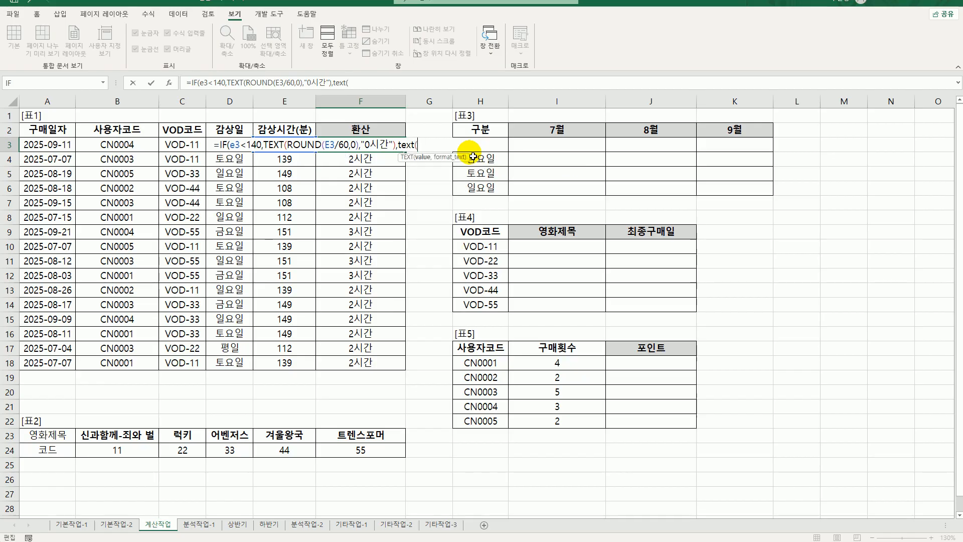
type("(e3-")
type("mod")
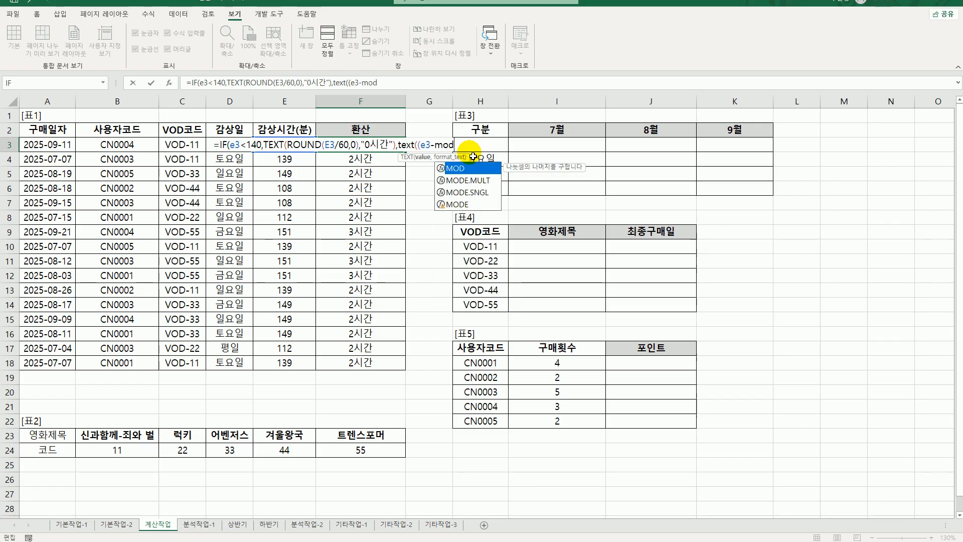
key("Tab")
type("e")
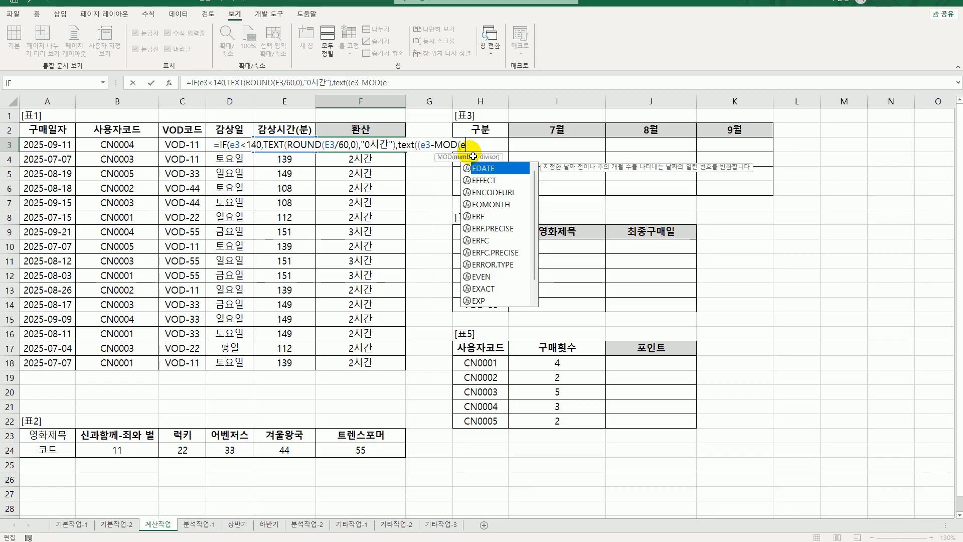
type("3,60")
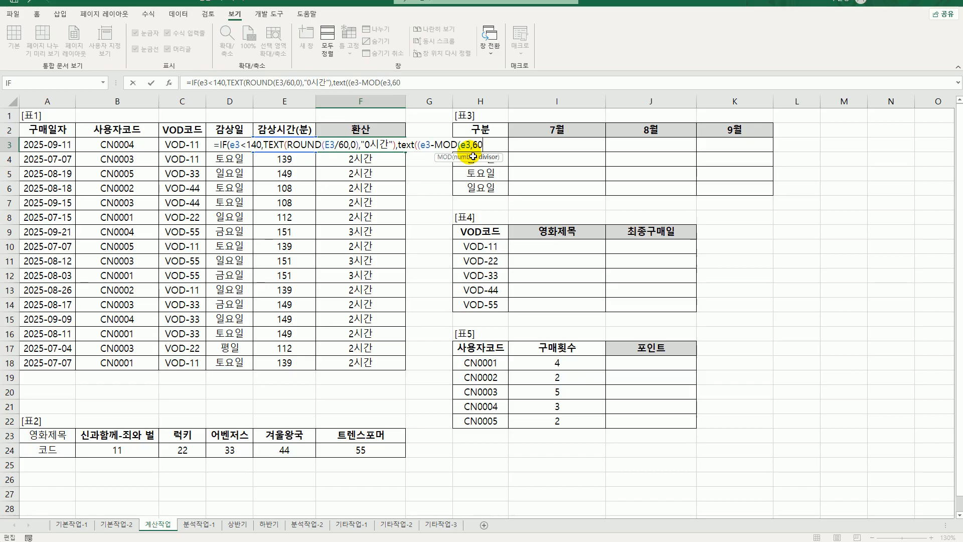
type("))/")
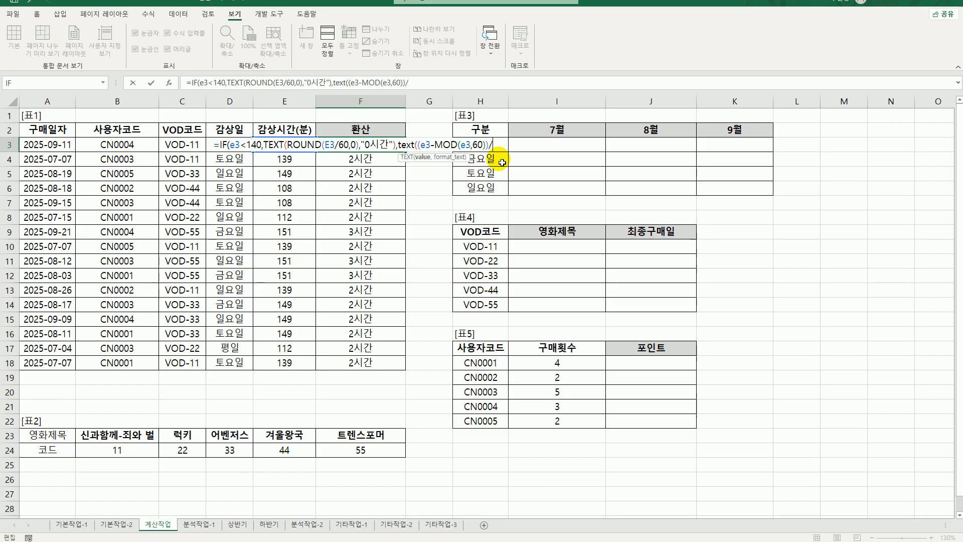
type("60,")
type("\"0시간")
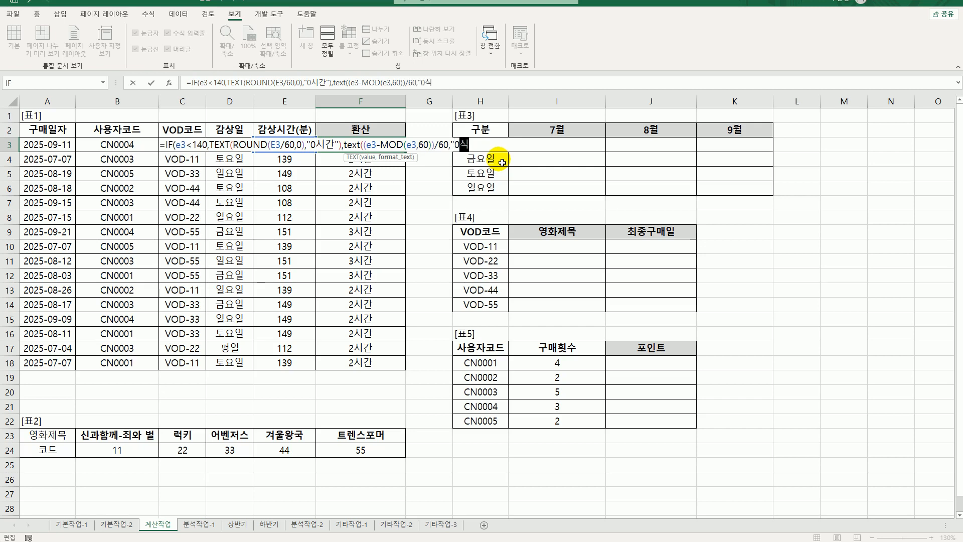
type(")")
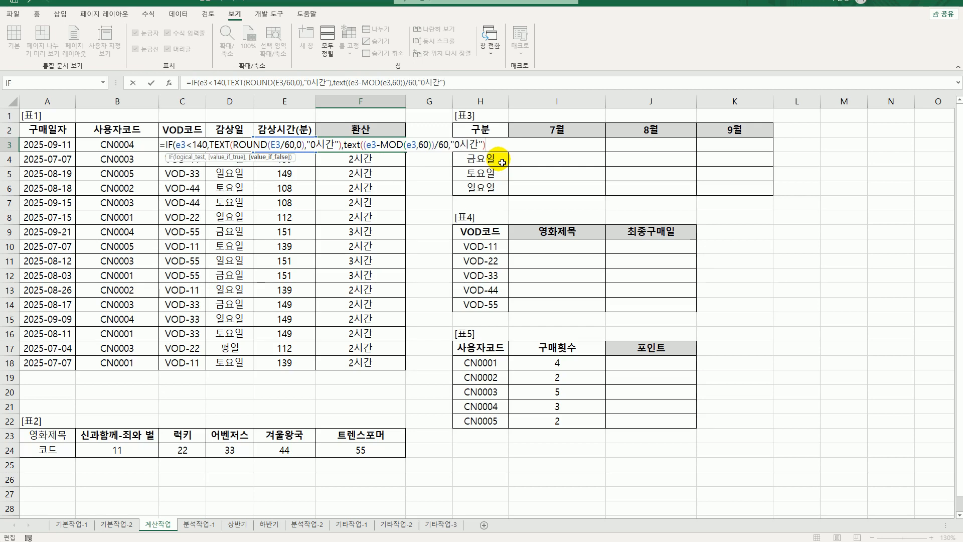
Step: Append &TEXT(MOD(E3,60),"0분") to the false result, then close the IF function and commit the F3 formula
type("&")
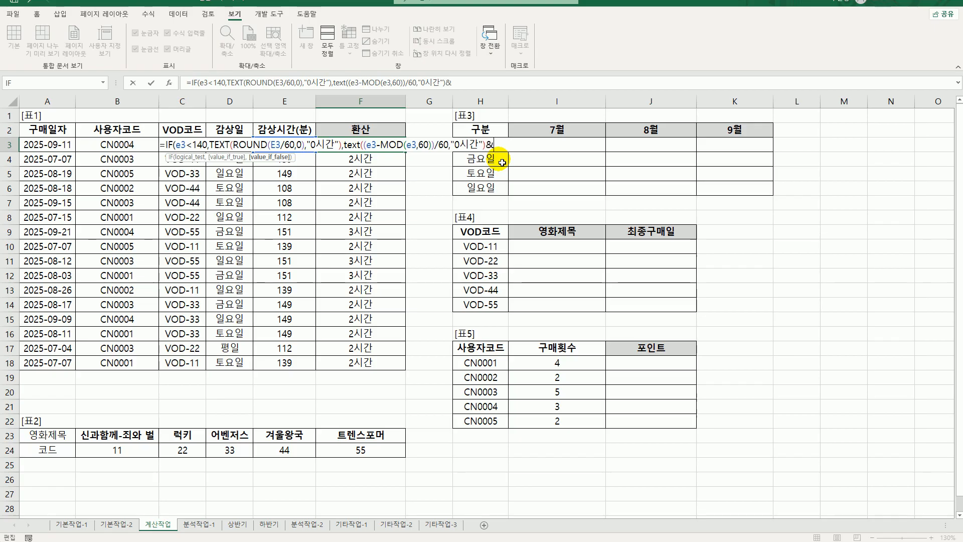
type("t")
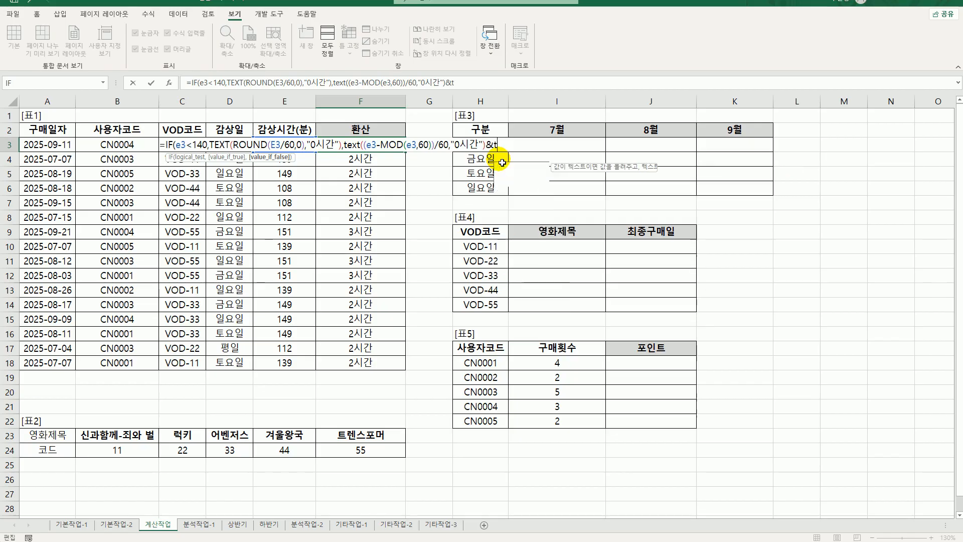
type("ext(")
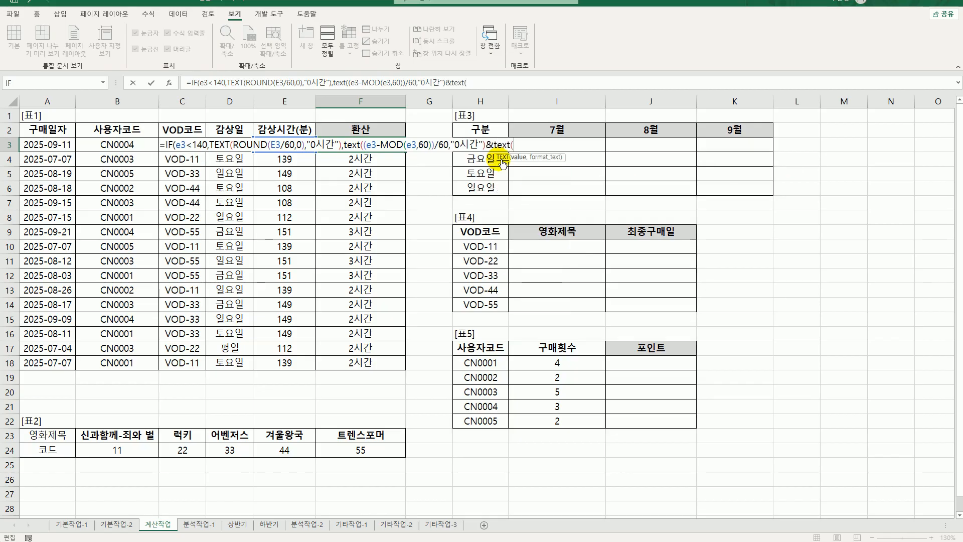
type("mod(")
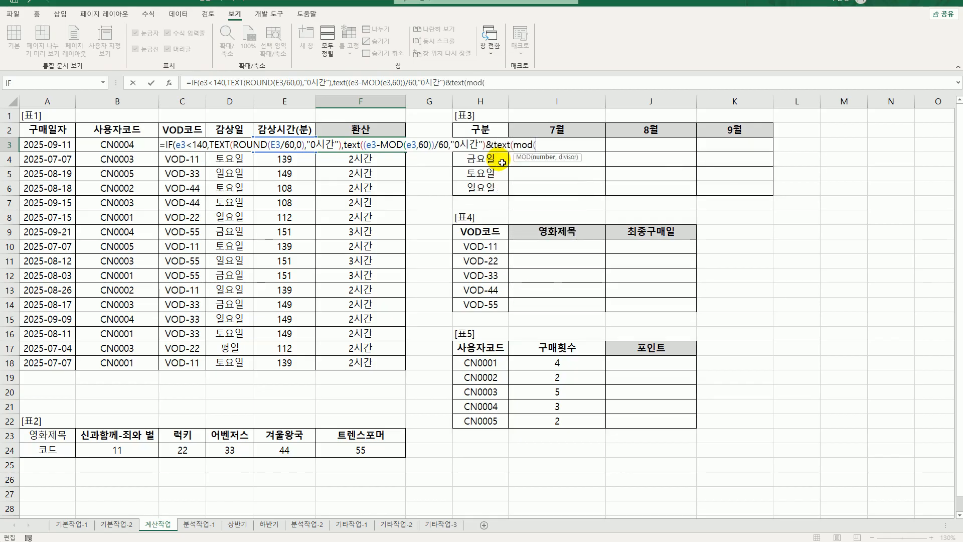
type("e3,60)")
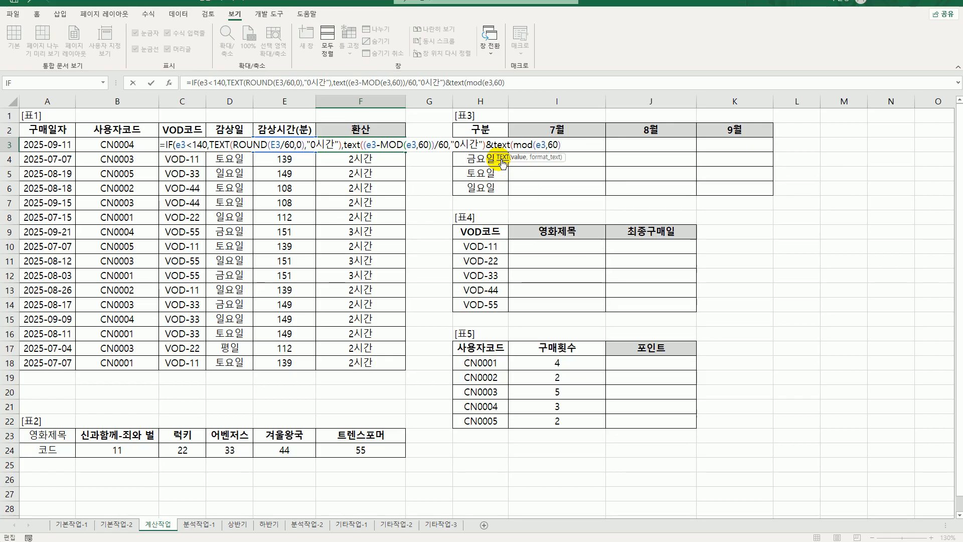
type(",")
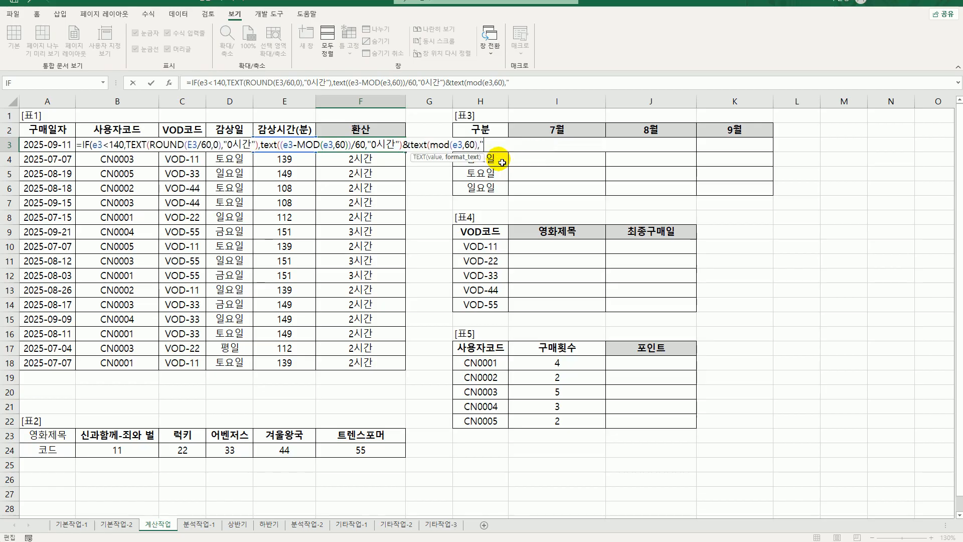
type("\"0분\")")
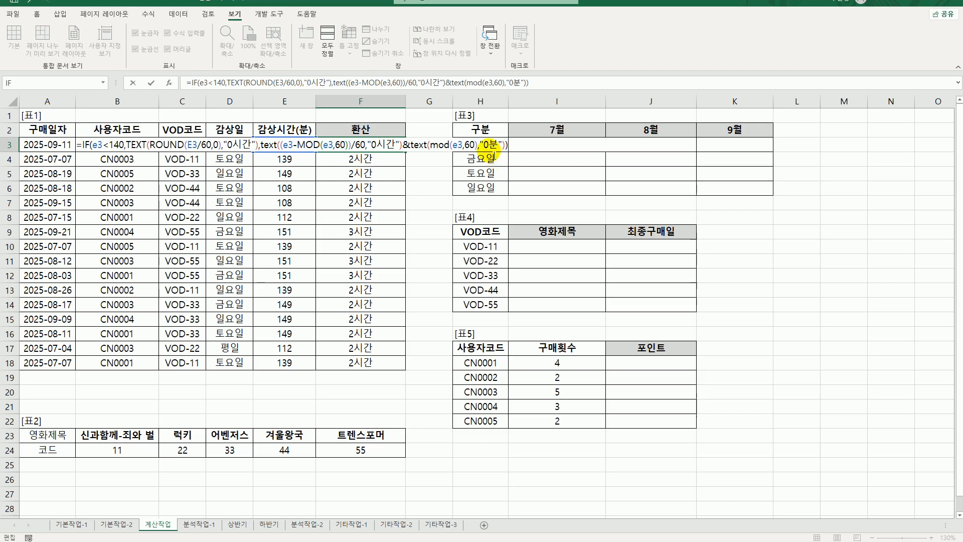
key("Left")
key("Left")
key("Left")
key("Left")
key("Left")
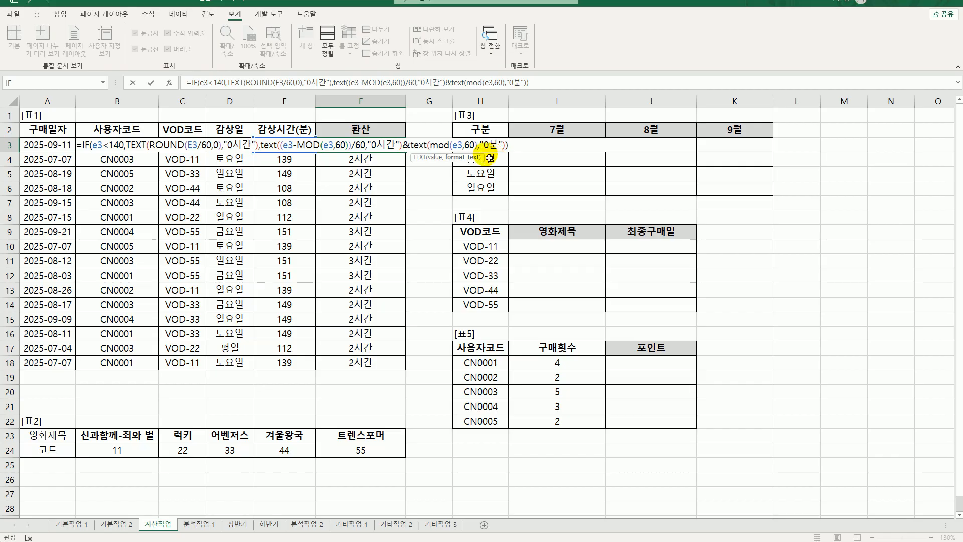
key("Return")
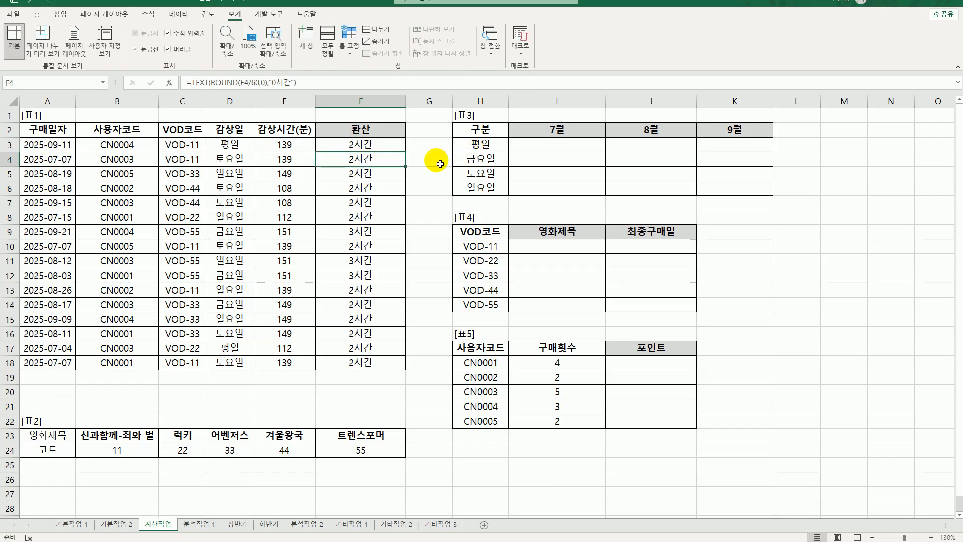
Step: Fill the IF formula in F3 down the 환산 column through F18
left_click(396, 145)
left_click_drag(406, 152, 410, 374)
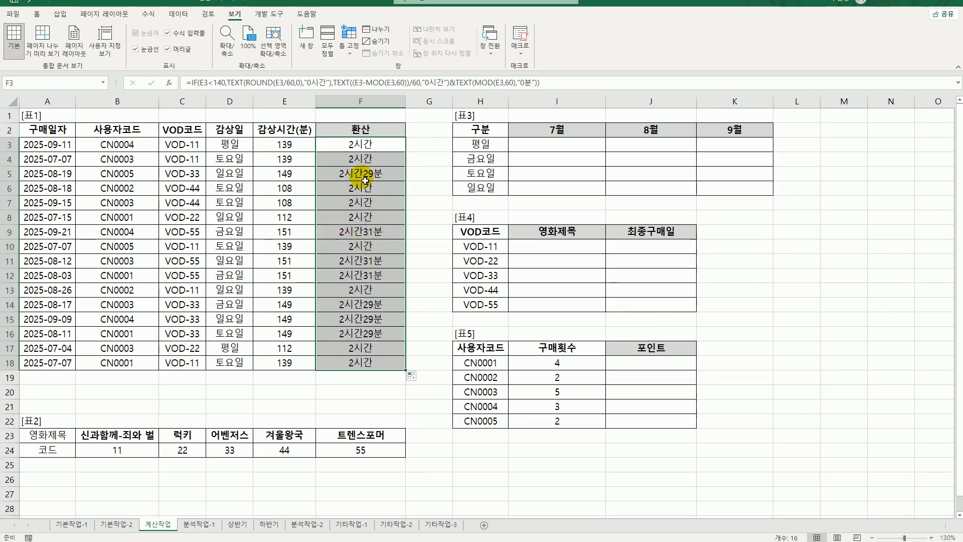
double_click(371, 151)
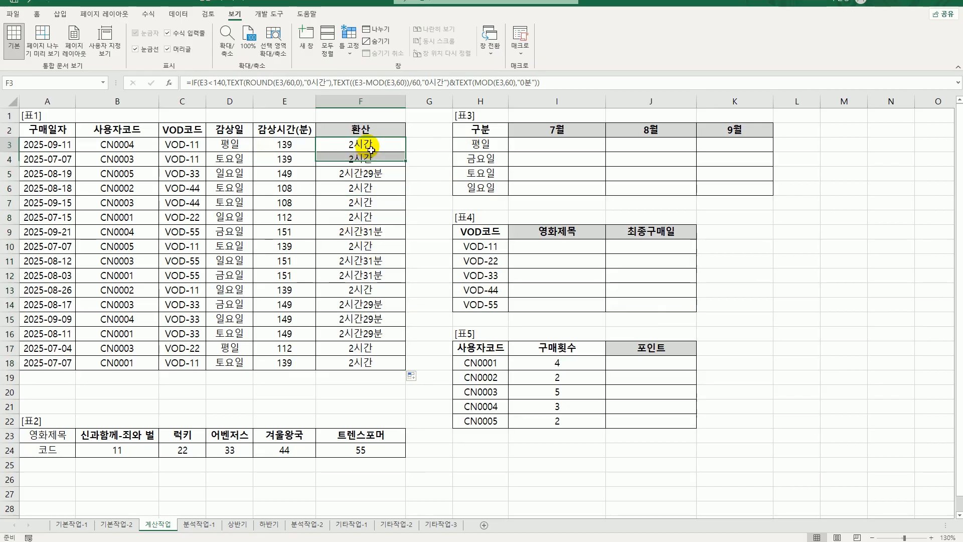
Step: Insert a space before 0분 in F3's final TEXT format string, then refill the formula down through F18
left_click(539, 147)
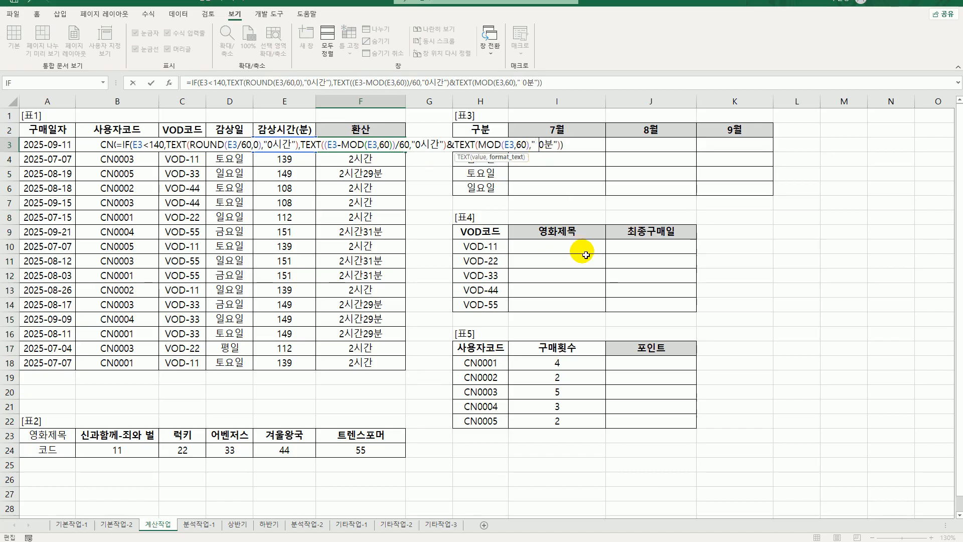
key("ctrl+Return")
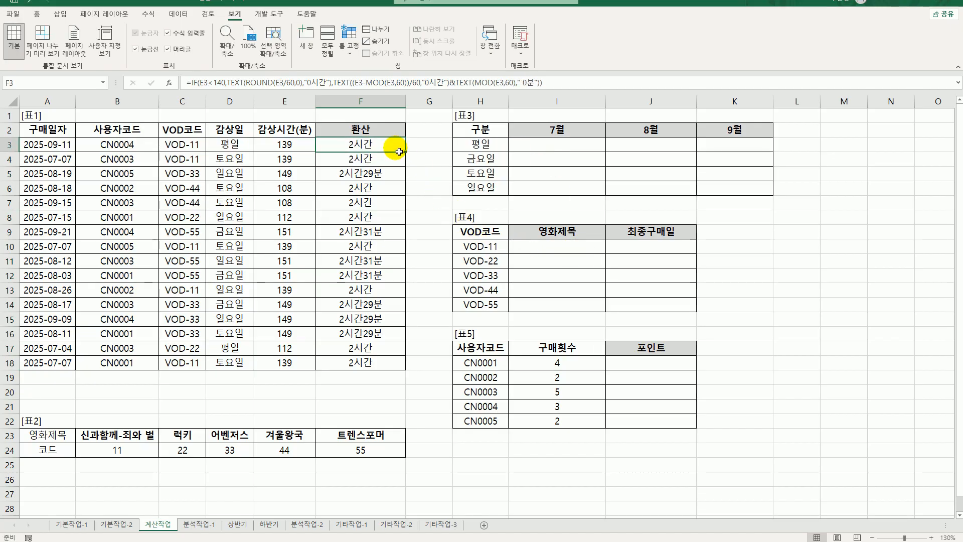
double_click(408, 155)
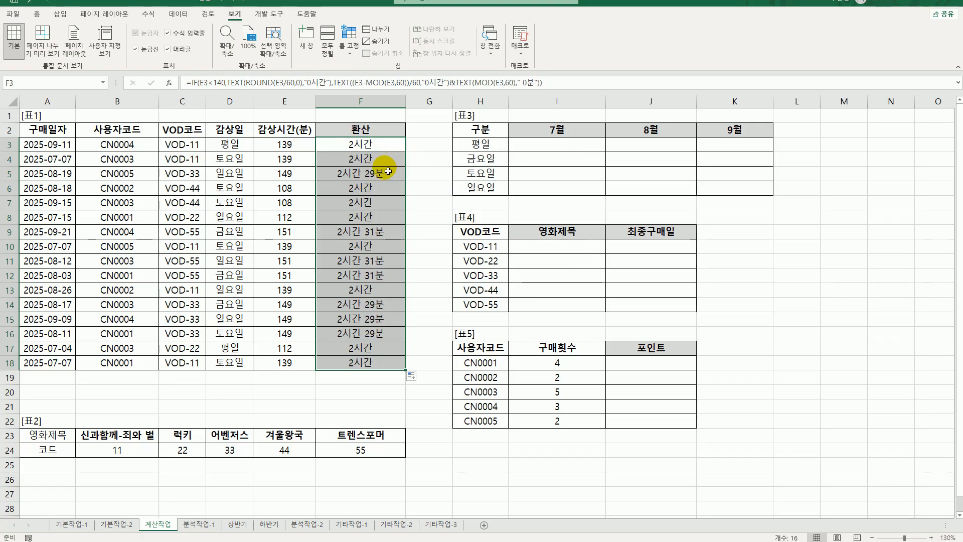
Step: Remove the space before 0분 in F3's final TEXT format string and refill the 환산 column through F18
left_click(382, 148)
double_click(382, 148)
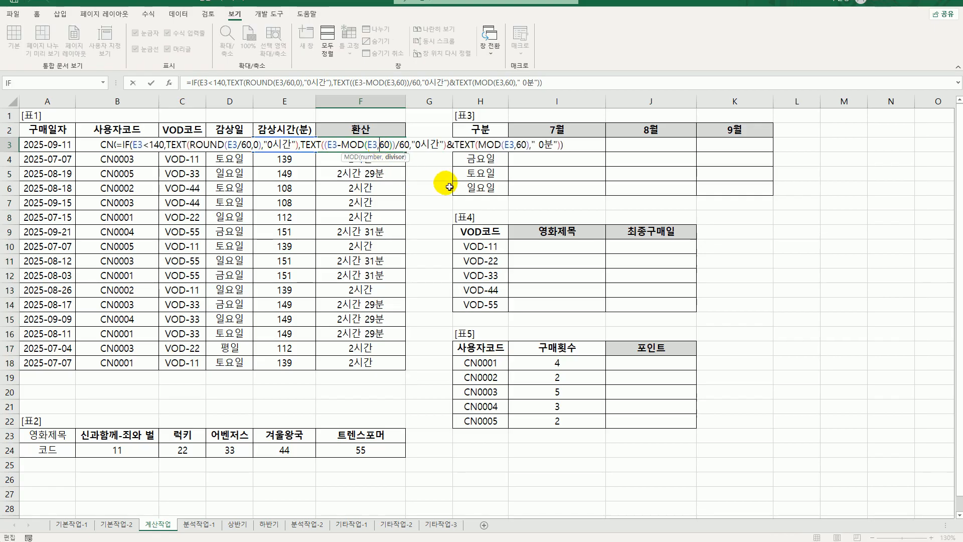
left_click(536, 145)
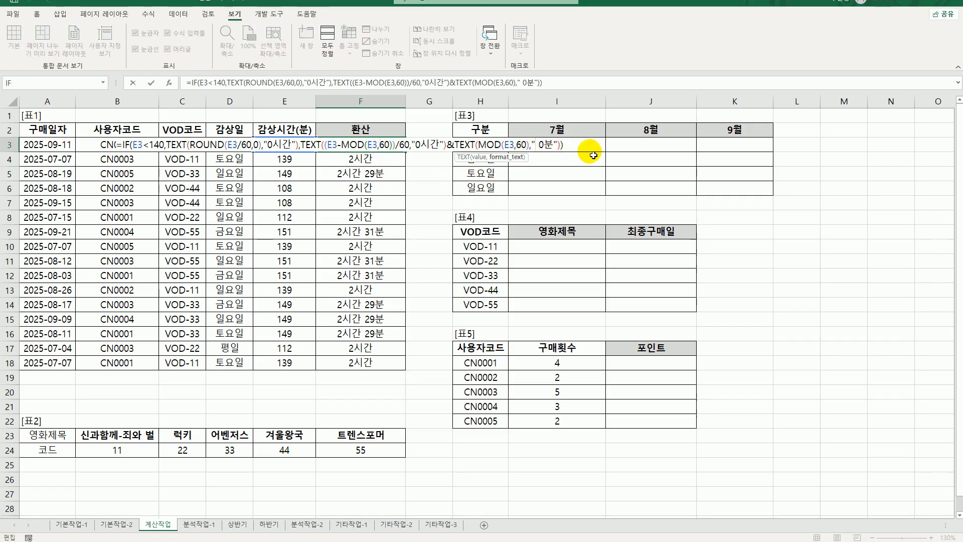
key("BackSpace")
key("Return")
left_click(371, 149)
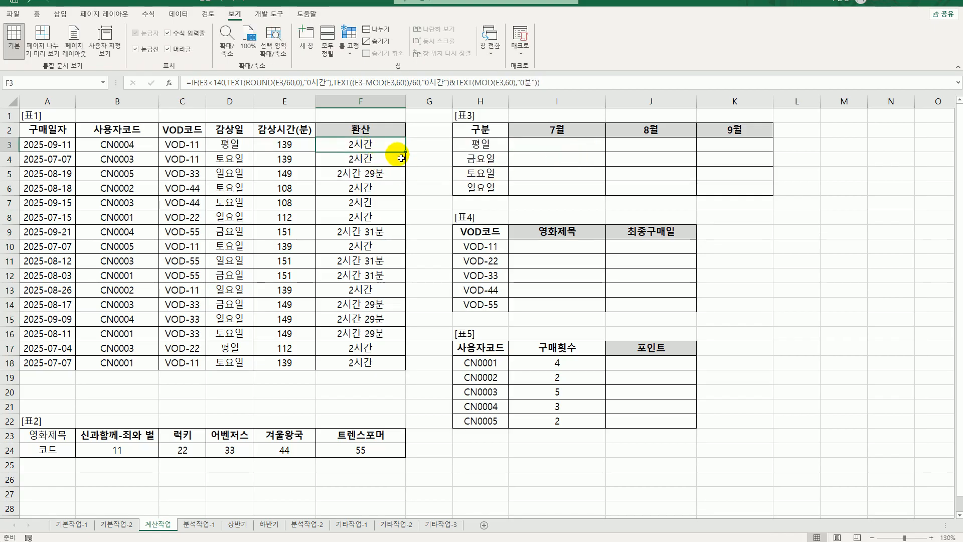
double_click(406, 152)
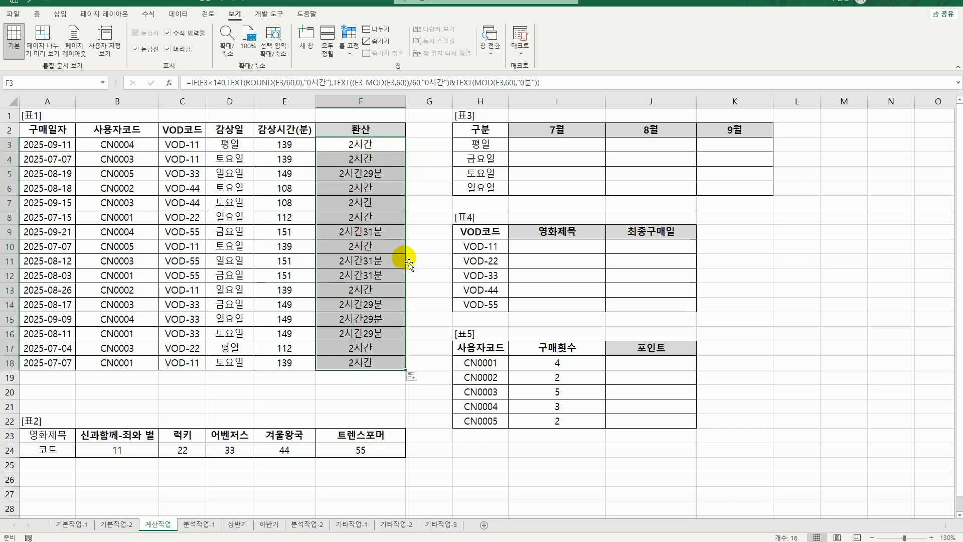
Step: Review the 환산 formula in F3, leaving it unedited
left_click(389, 359)
left_click(361, 145)
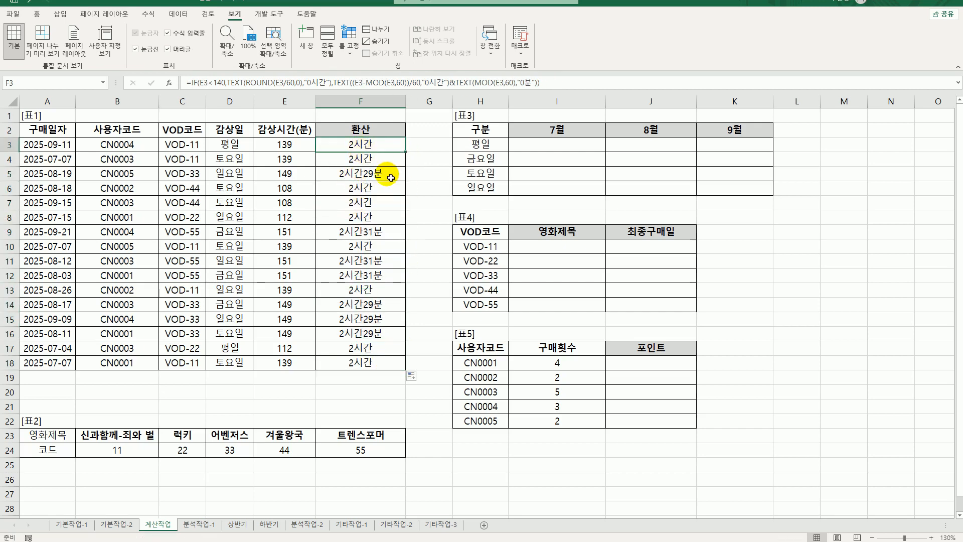
double_click(368, 151)
left_click(530, 144)
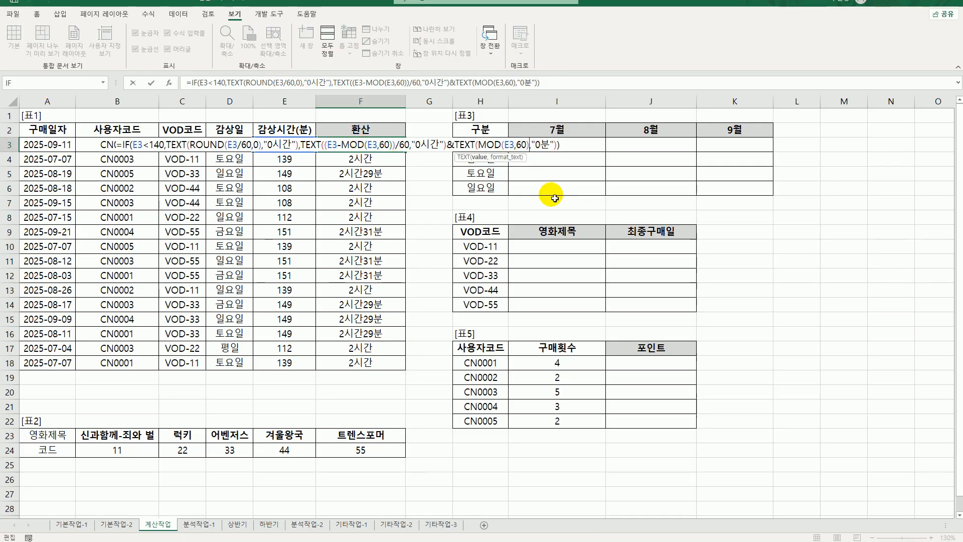
key("Escape")
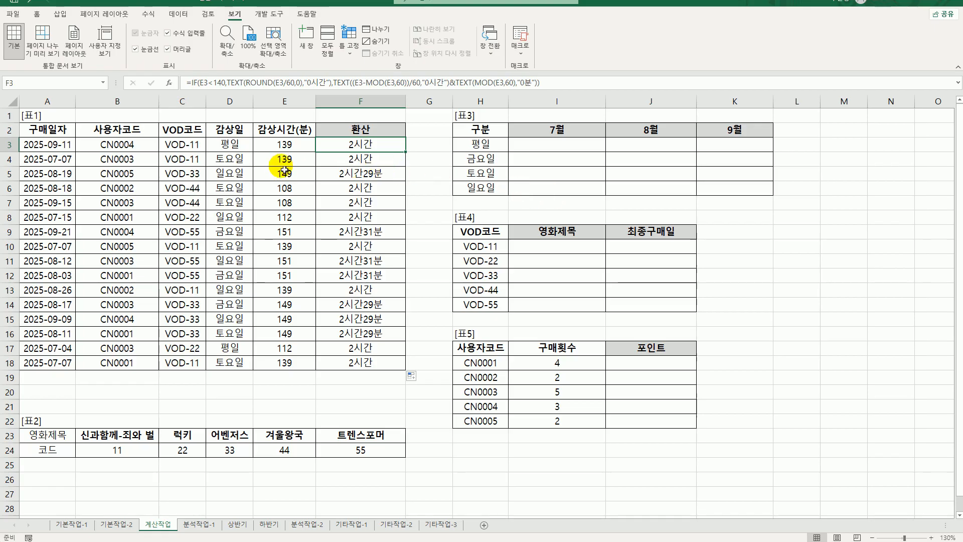
Step: Examine 표1's 구매일자, 감상일 and 감상시간(분) columns against 표3's 구분 rows and month columns
left_click(71, 147)
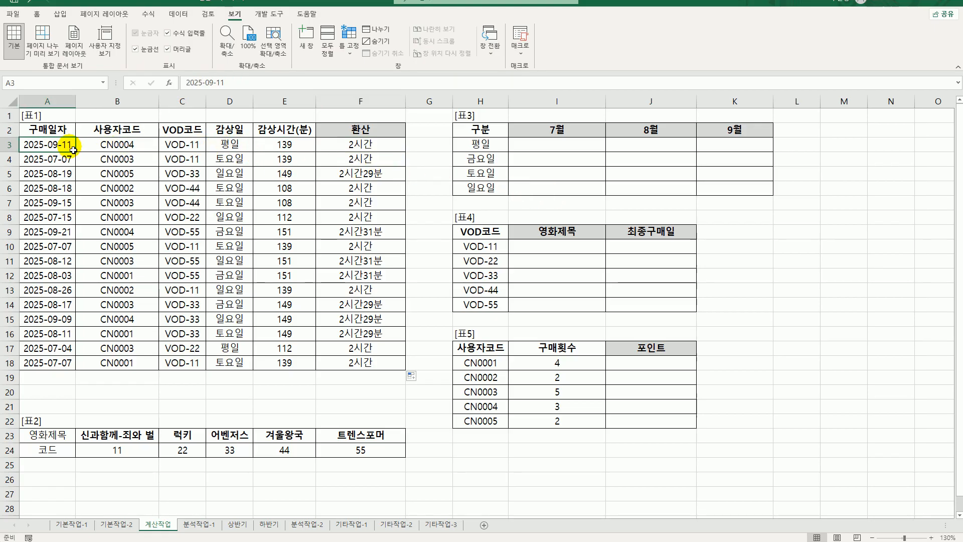
left_click(227, 146)
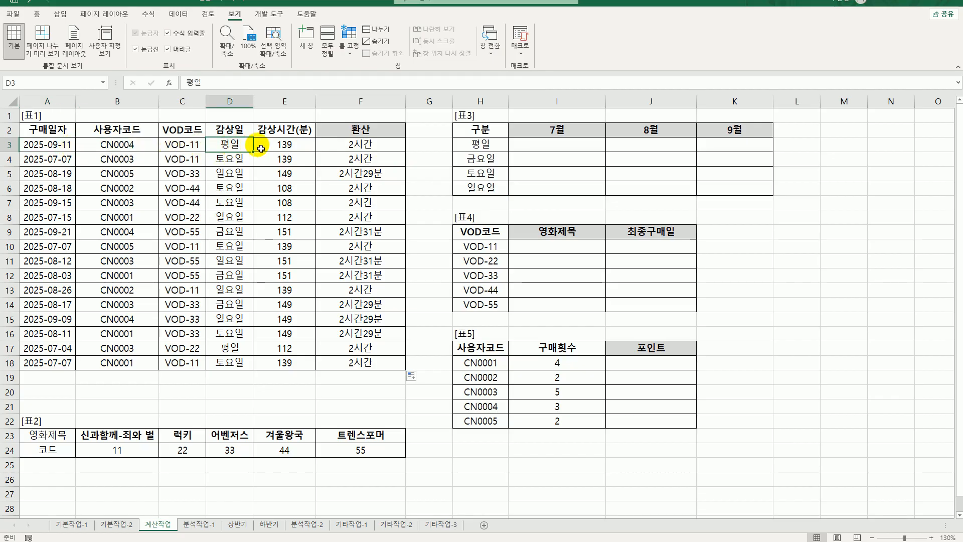
left_click(274, 148)
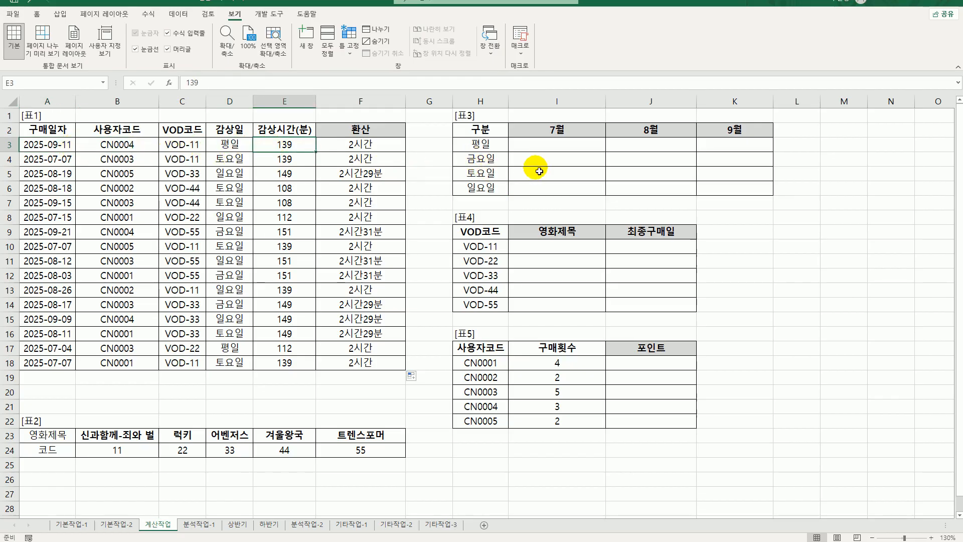
left_click_drag(542, 148, 730, 185)
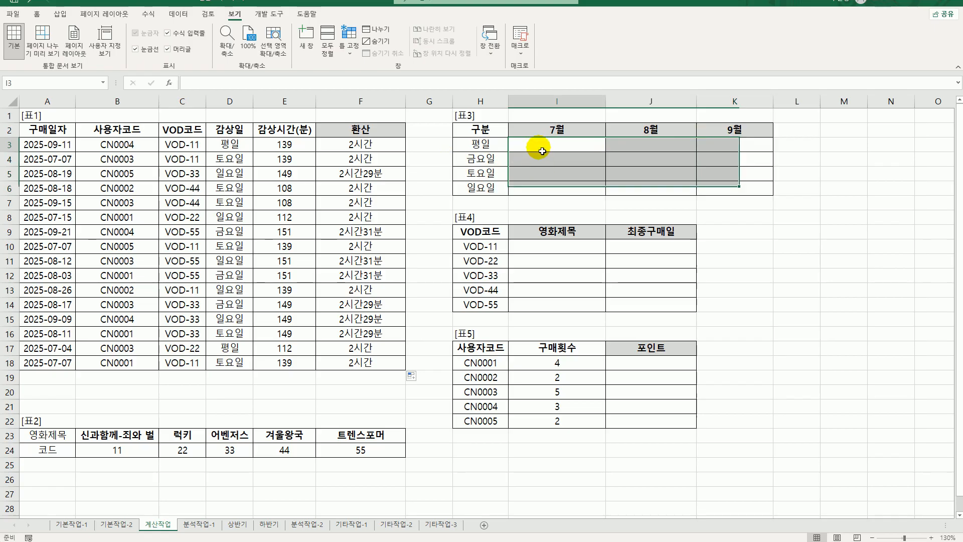
left_click(543, 151)
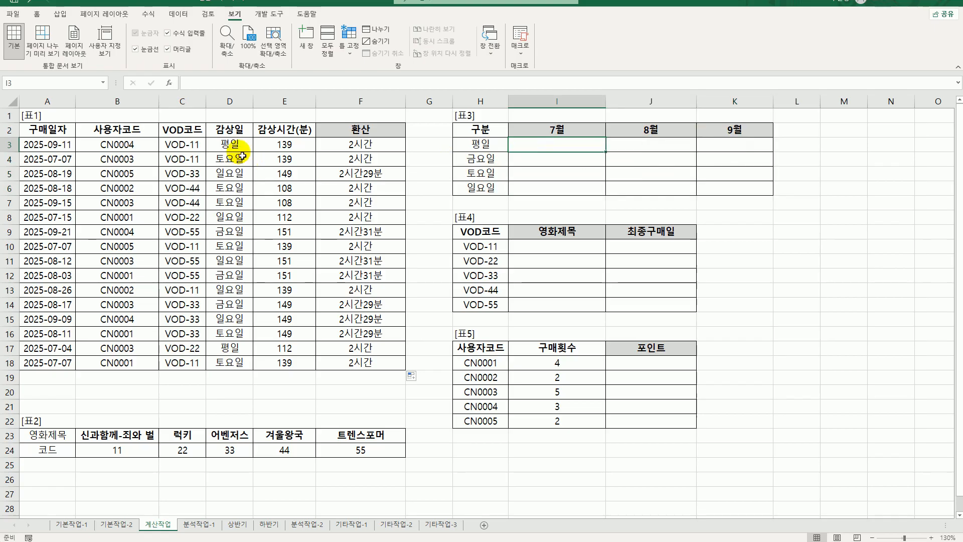
left_click_drag(229, 131, 253, 358)
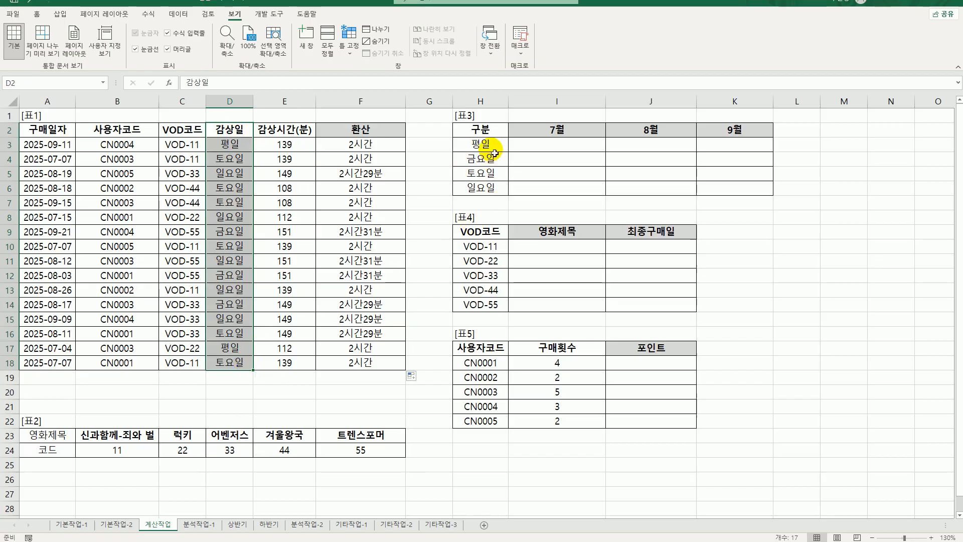
left_click(500, 146)
Step: Start the formula =AVERAGE(IF( in I3, 표3's cell for 평일 and 7월
left_click(546, 153)
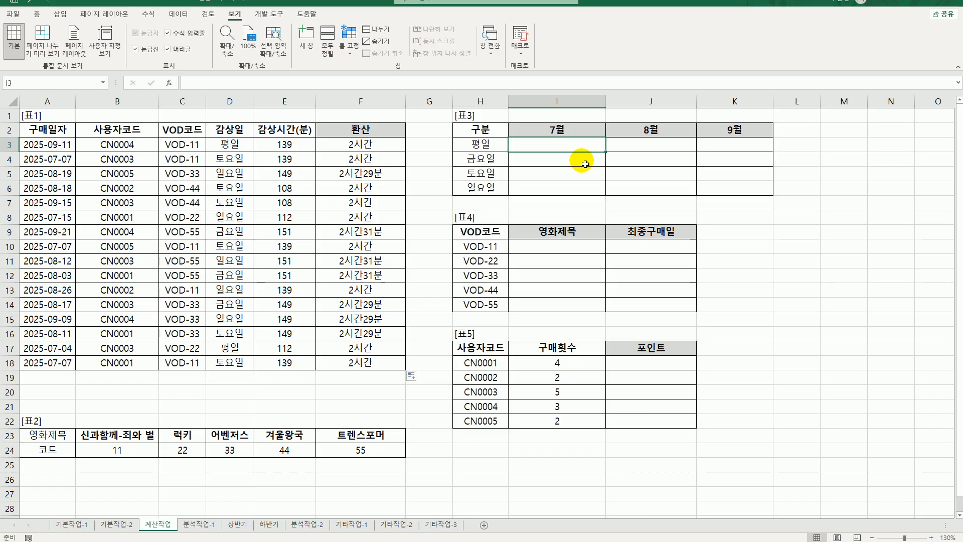
type("=av")
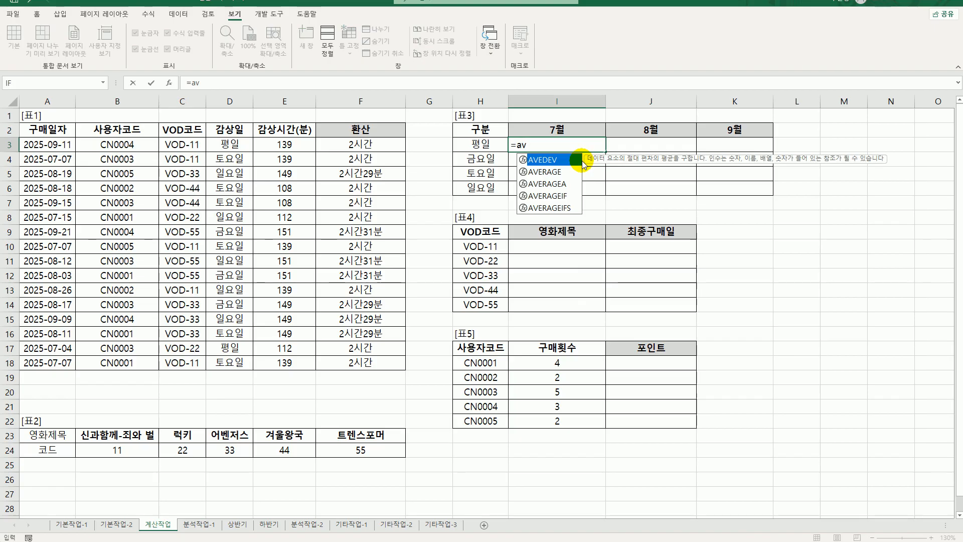
key("Down")
key("Tab")
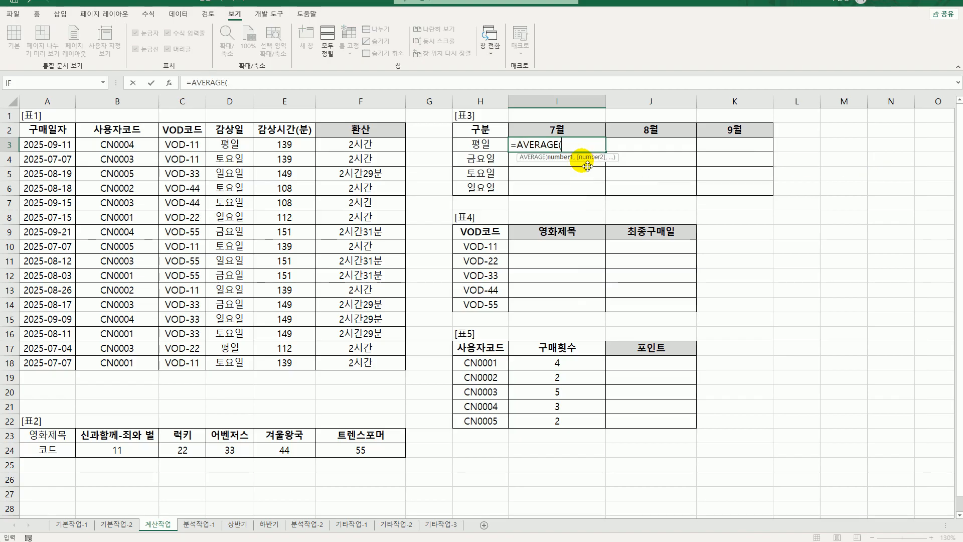
type("if")
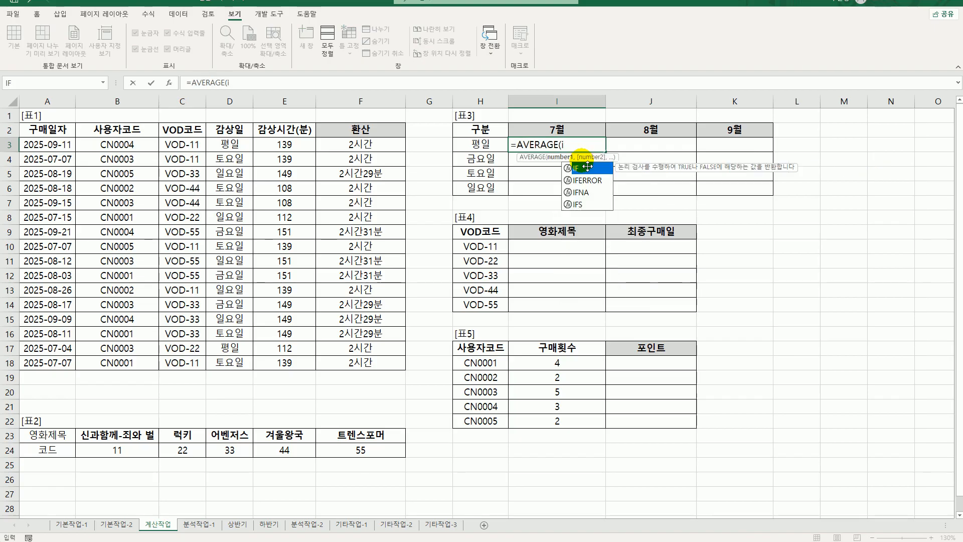
key("Tab")
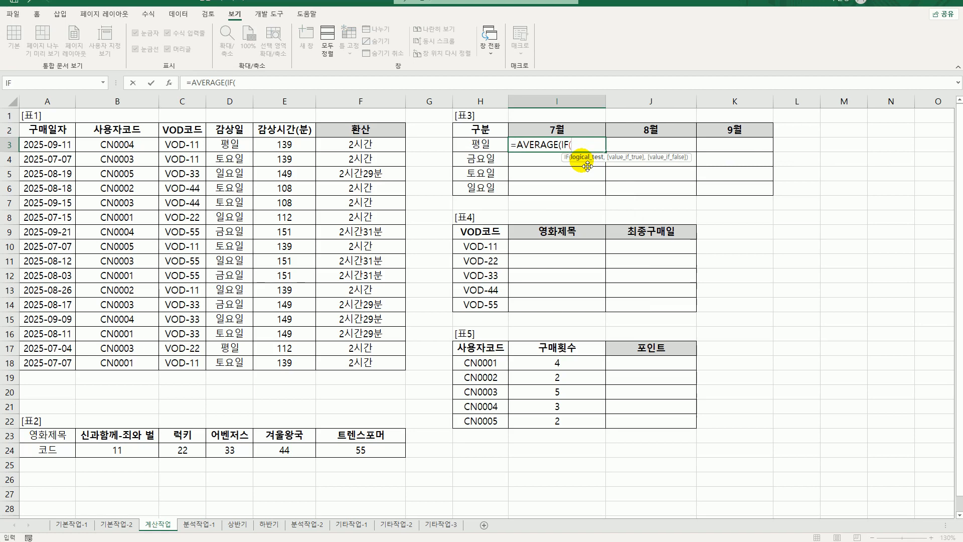
Step: Add (MONTH($A$3:$A$18)=I$2) as the first IF condition in I3, followed by *( for a second condition
type("(mon")
key("Tab")
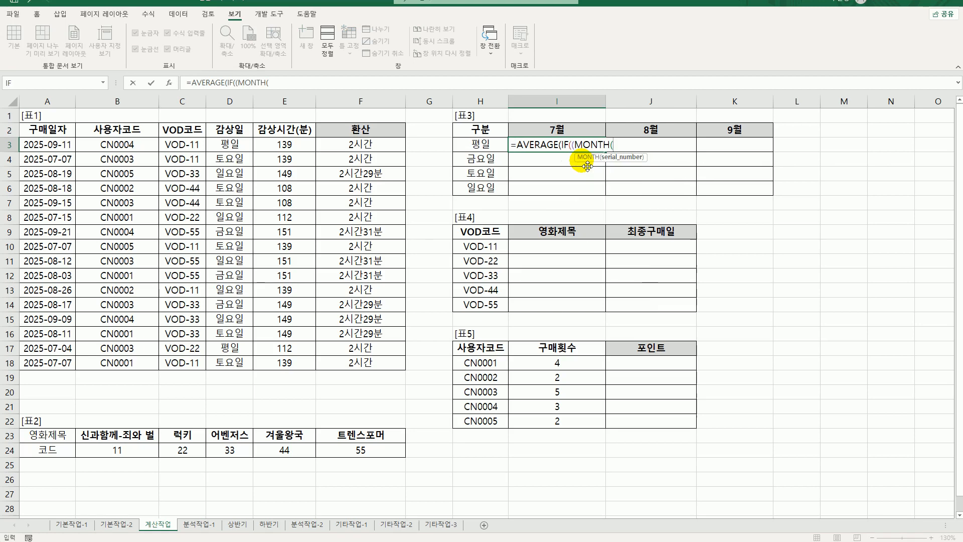
left_click(63, 154)
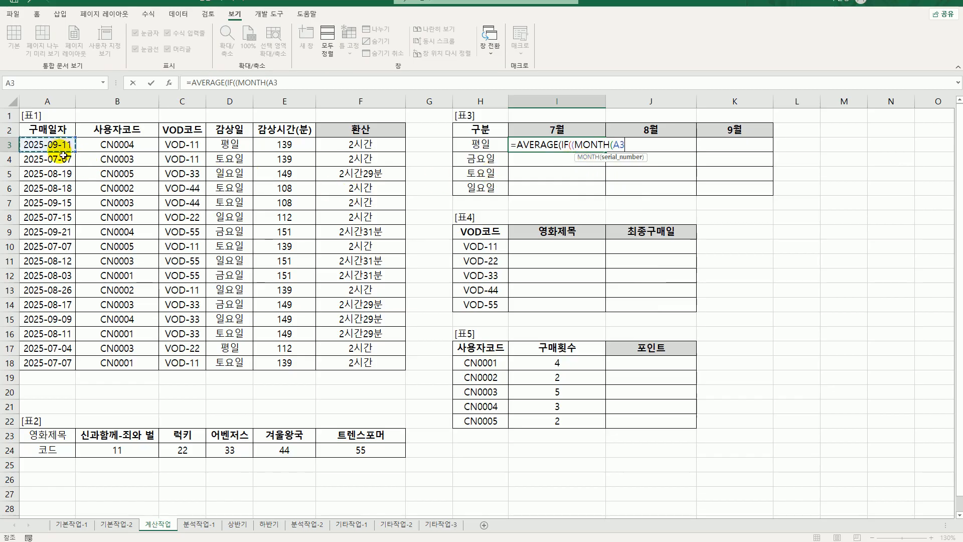
left_click_drag(63, 154, 47, 362)
key("F4")
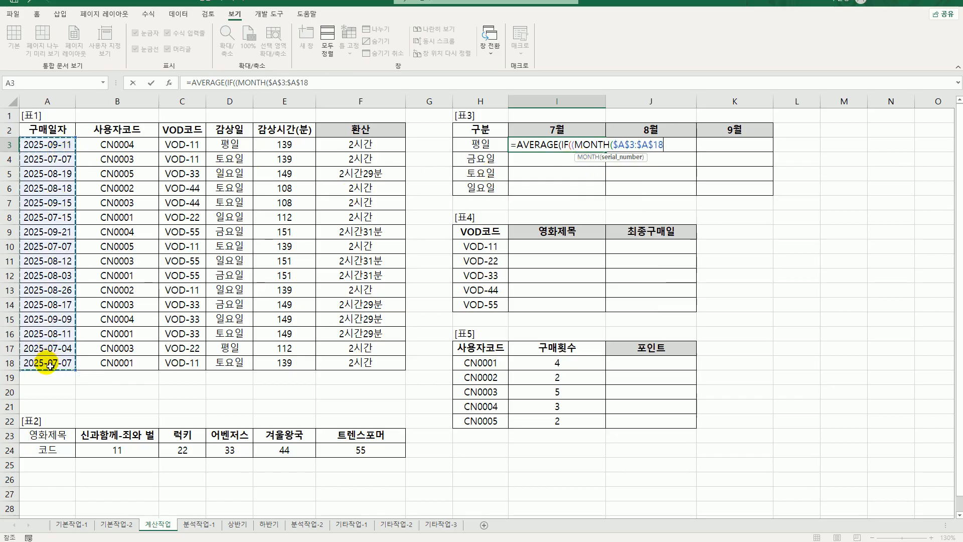
type(")")
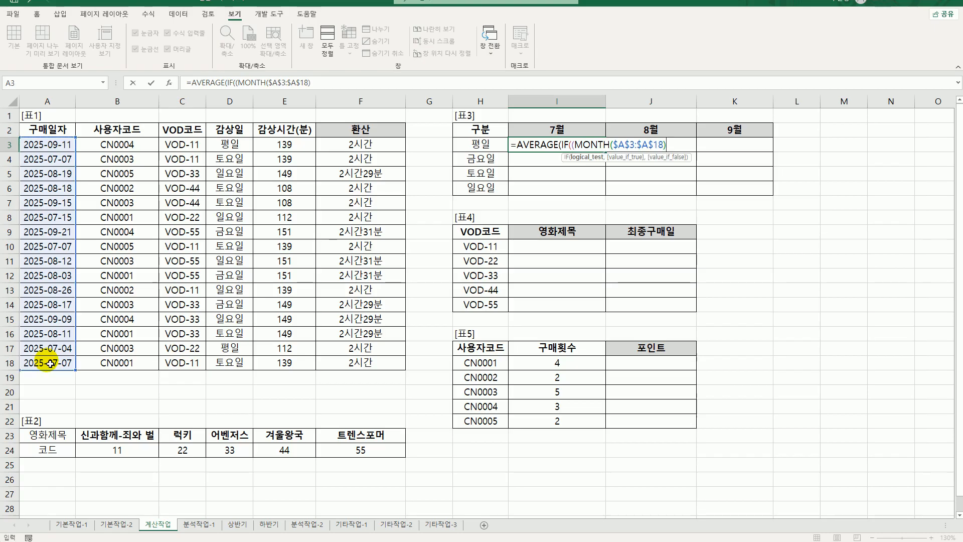
type("=")
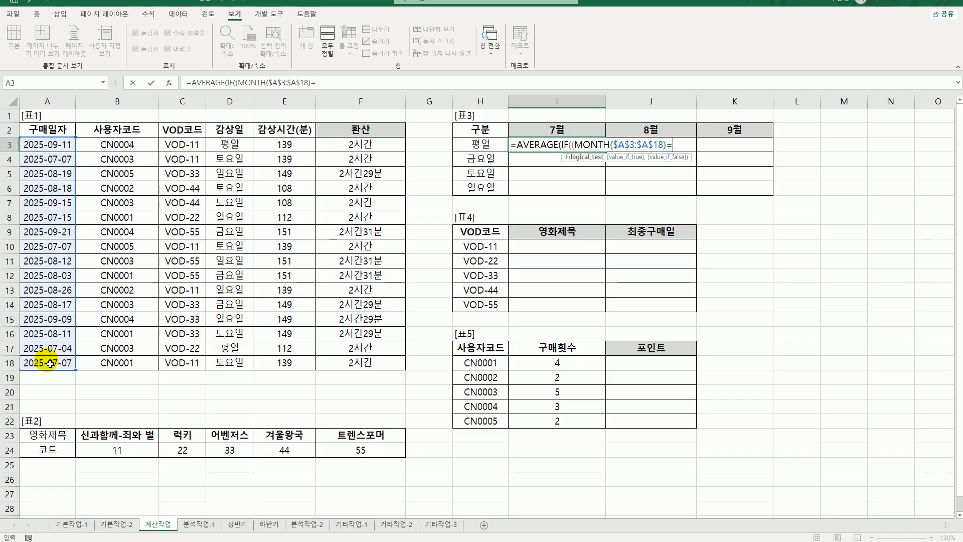
left_click(572, 134)
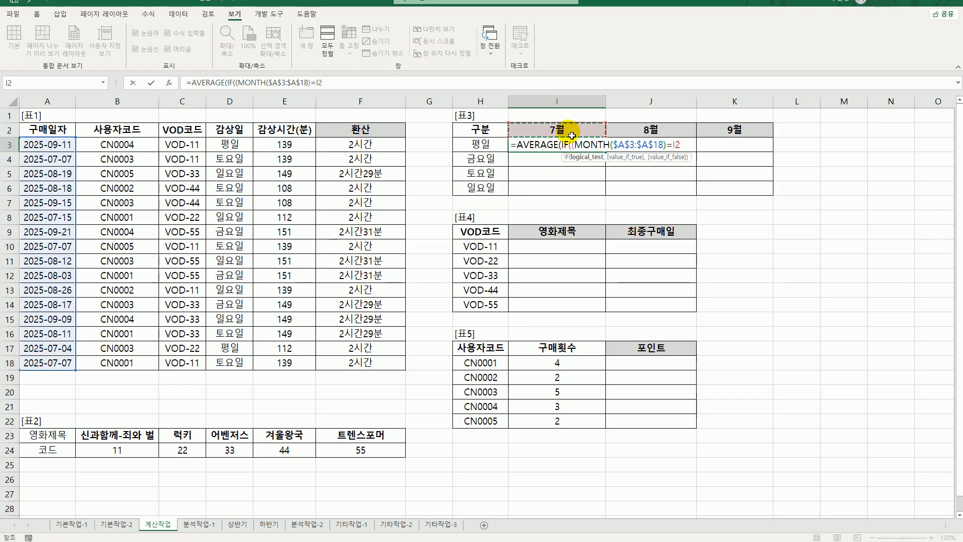
key("F4")
key("F4")
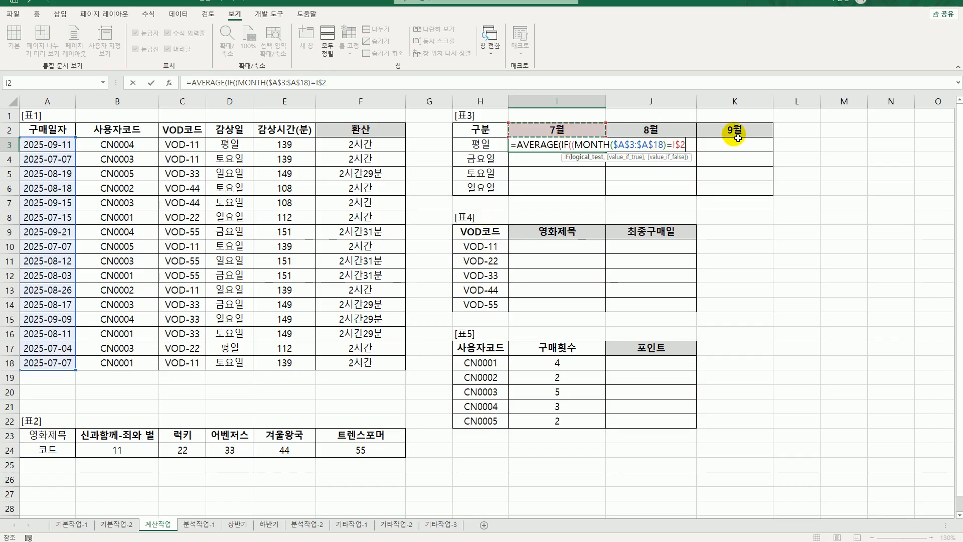
type(")*(")
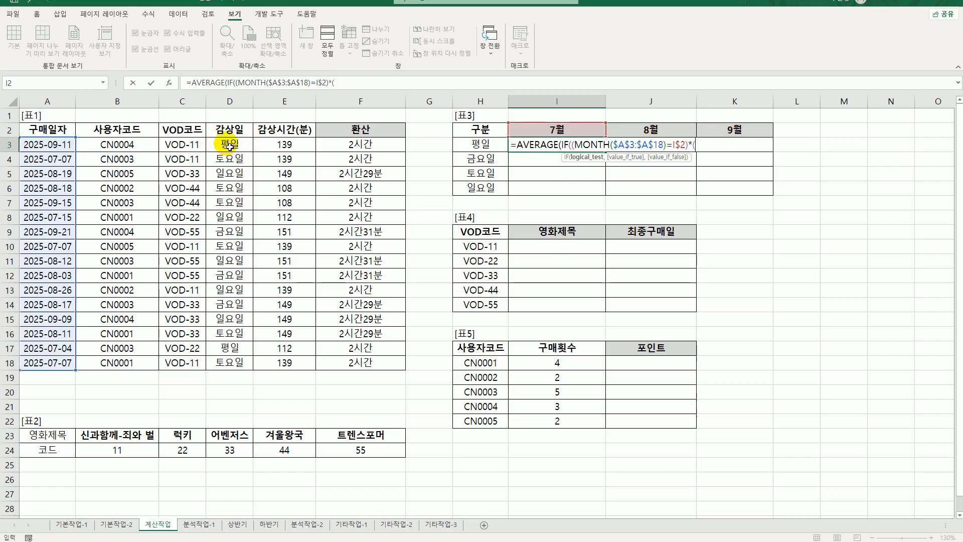
Step: Complete the second IF condition in I3 as ($D$3:$D$18=$H3) and add a comma for the true result
left_click_drag(229, 145, 237, 371)
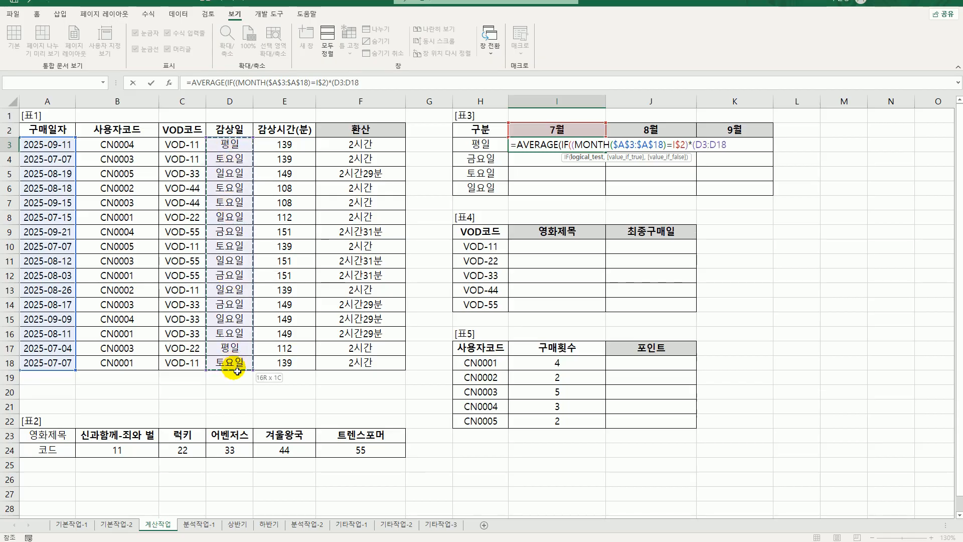
left_click_drag(237, 371, 237, 371)
key("F4")
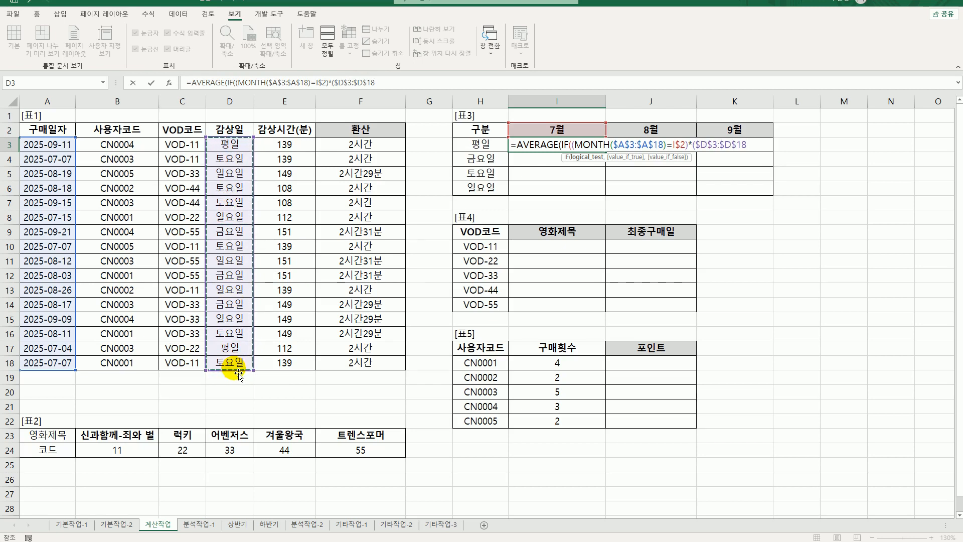
type("=")
left_click(466, 152)
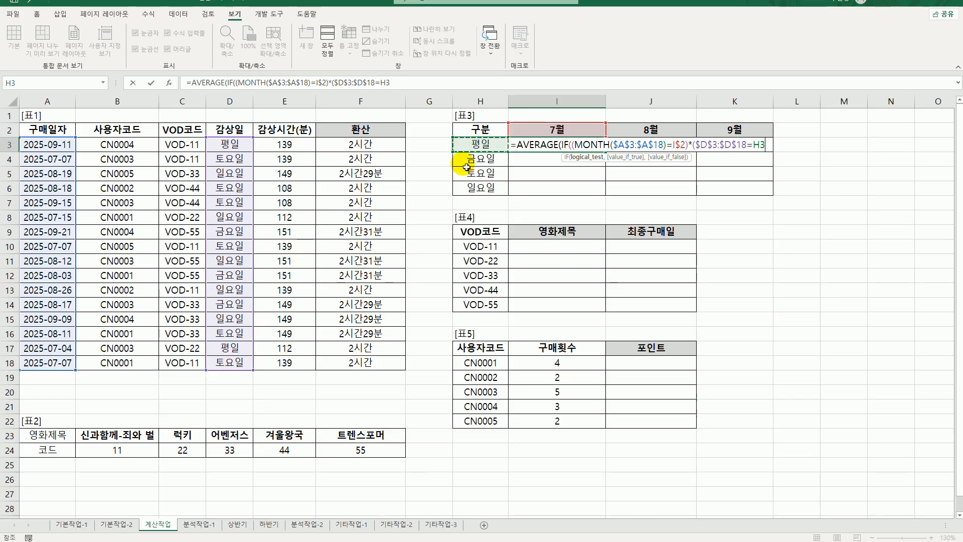
key("F4")
key("F4")
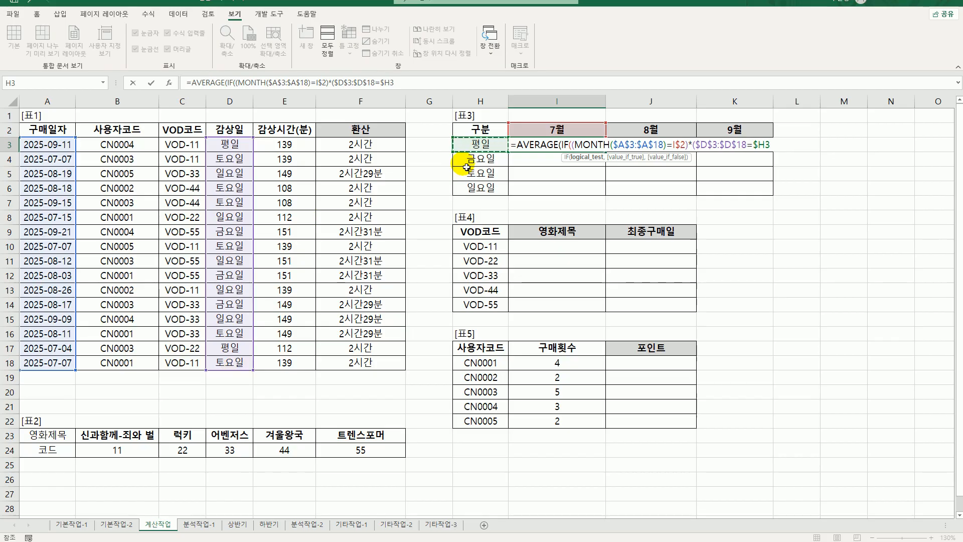
type(")")
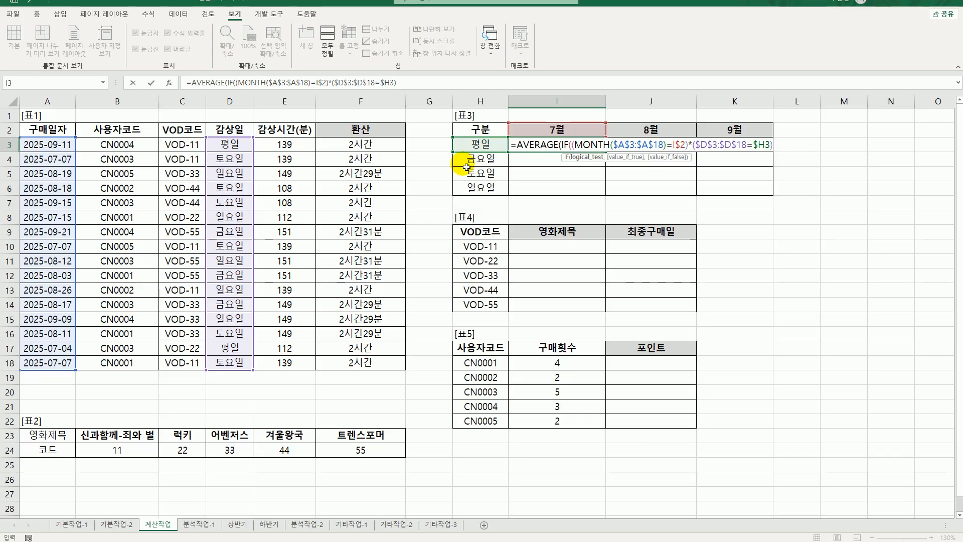
type(",")
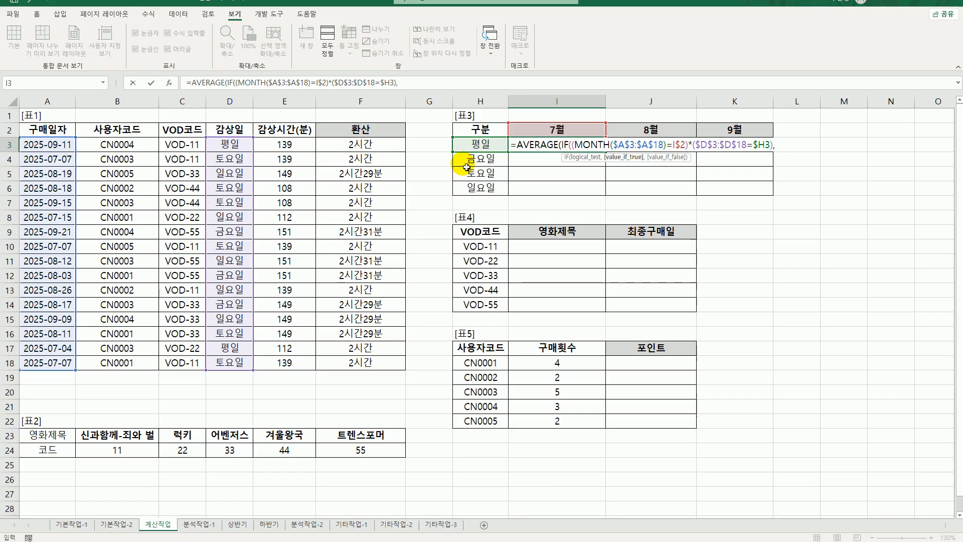
Step: Complete I3's formula with $E$3:$E$18 as the IF true result, close both functions, and enter it
left_click_drag(289, 145, 281, 368)
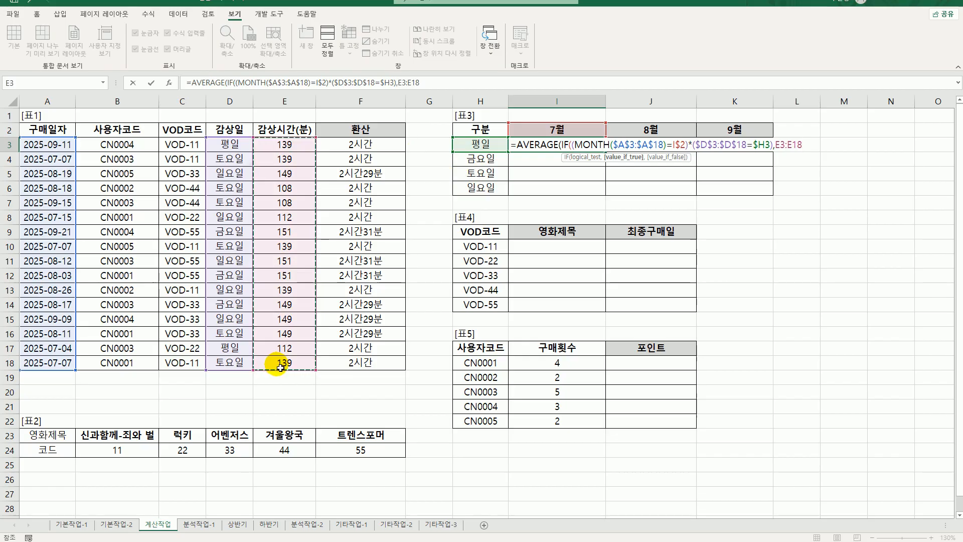
key("F4")
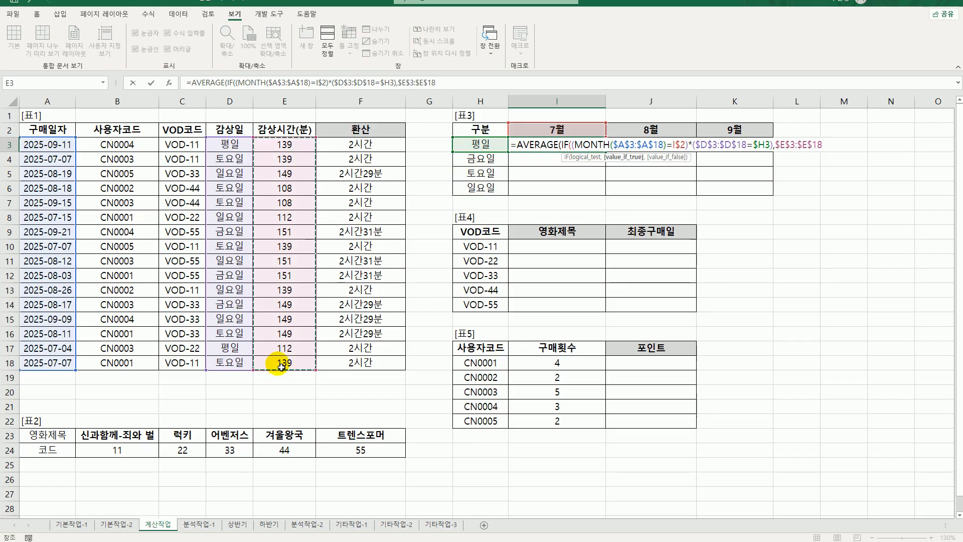
type("))")
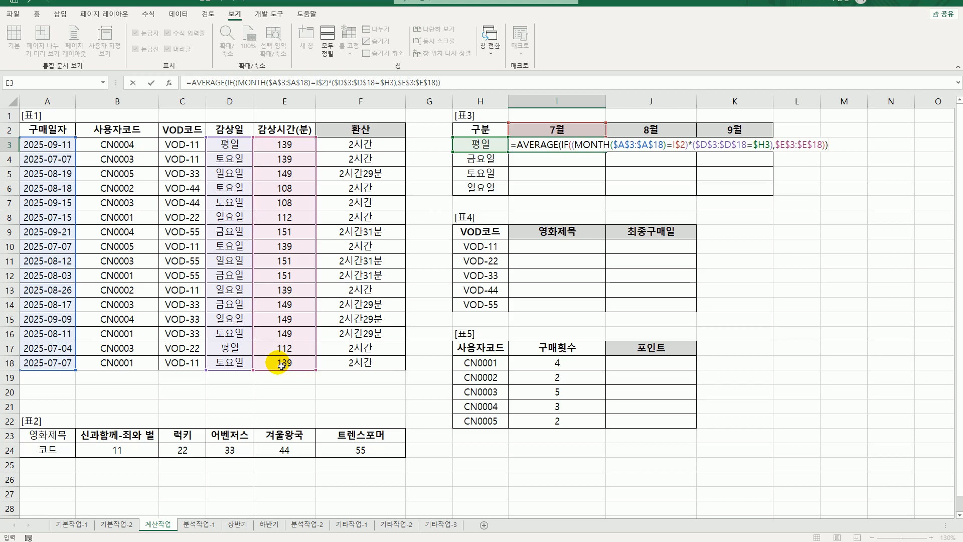
key("Return")
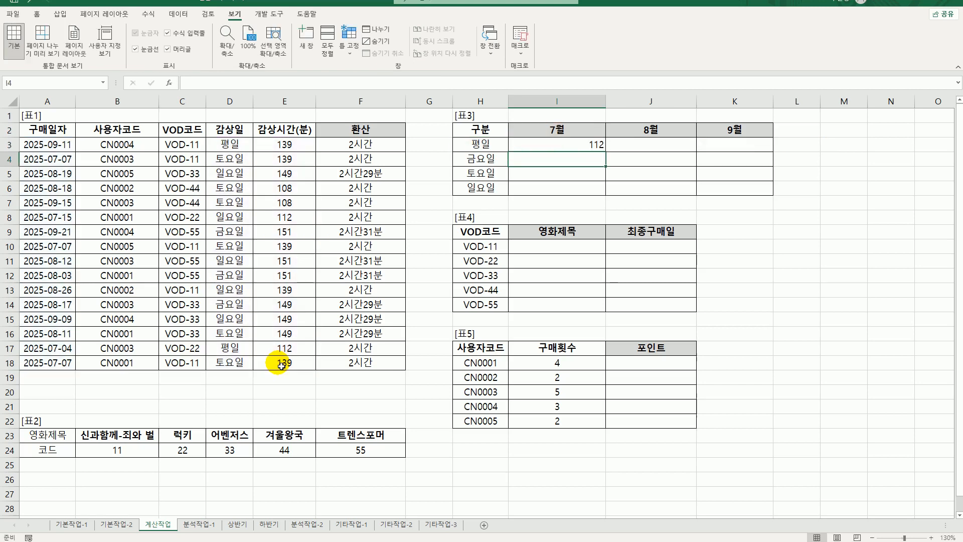
Step: Fill the AVERAGE formula from I3 across 표3's I3:K6 and check the cells for 7월 금요일 and 8월 평일
left_click(595, 149)
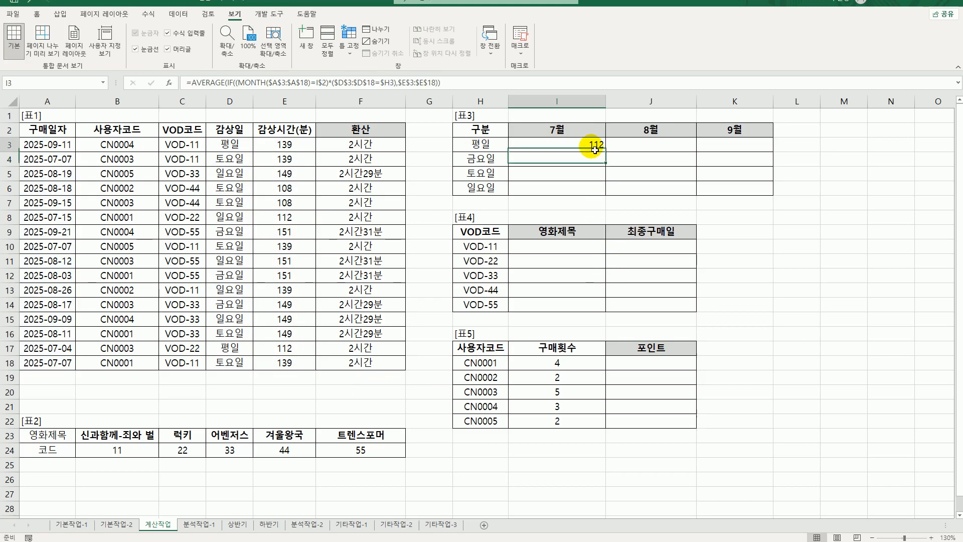
left_click_drag(606, 152, 741, 200)
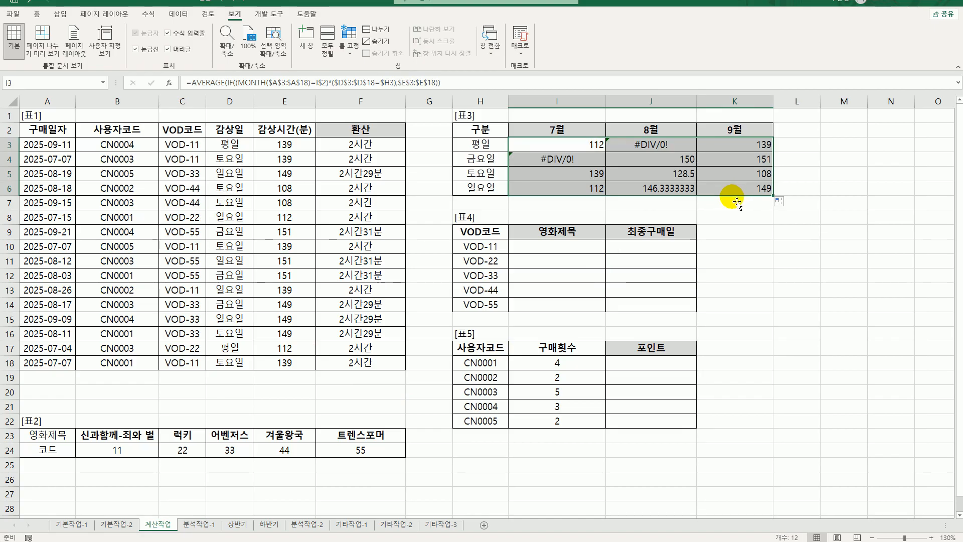
left_click(563, 157)
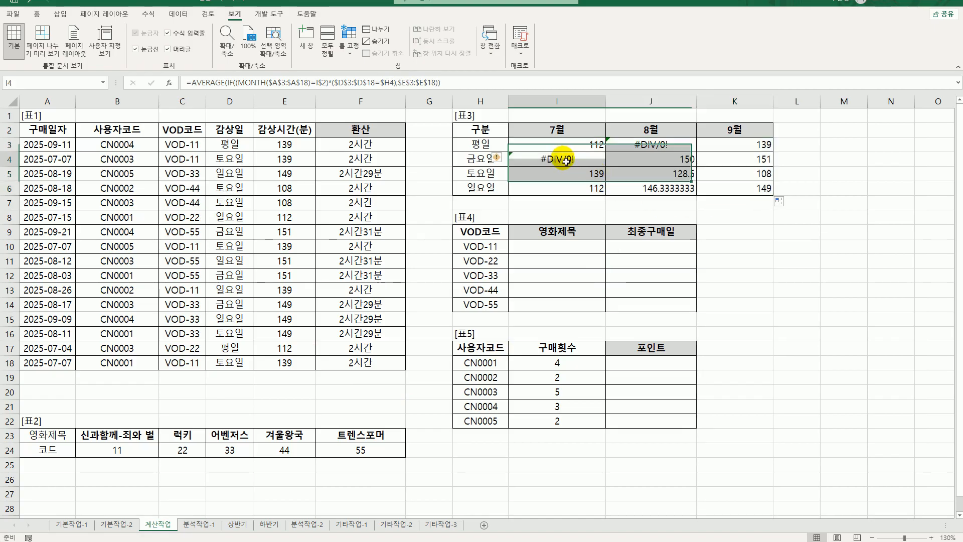
left_click(640, 146)
Step: Wrap I3's formula in IFERROR with "" as the error value, entered as an array formula, and fill it through K6
left_click(556, 150)
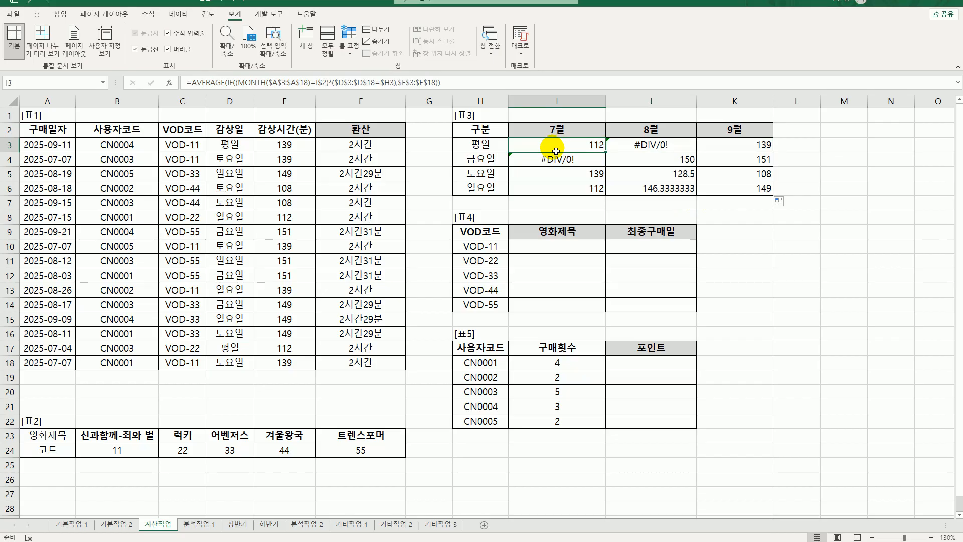
double_click(557, 150)
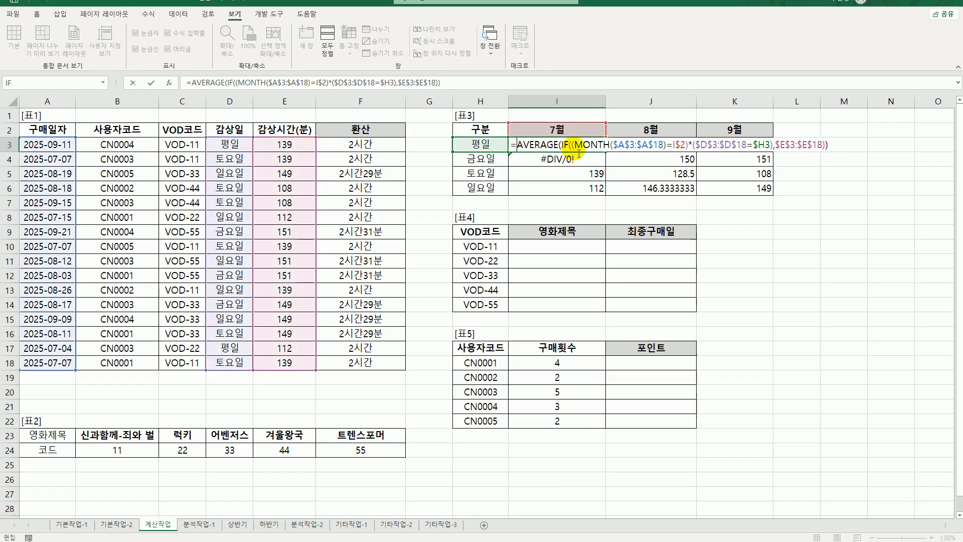
type("IFERROR(")
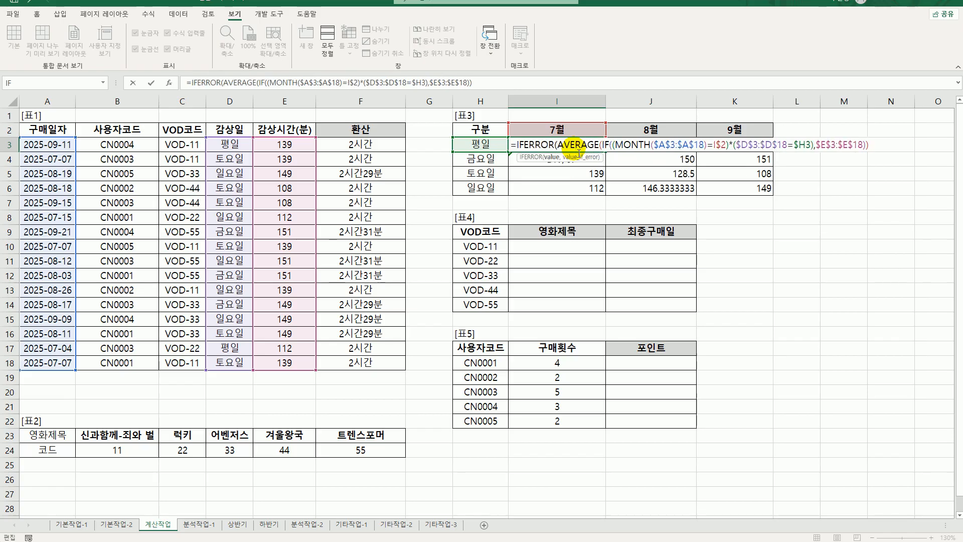
type(",\"\")")
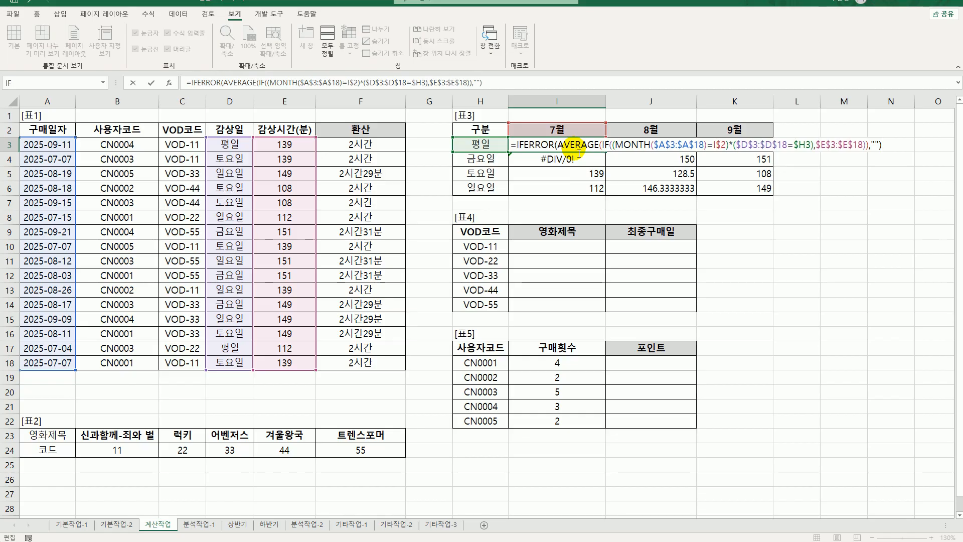
key("ctrl+shift+Return")
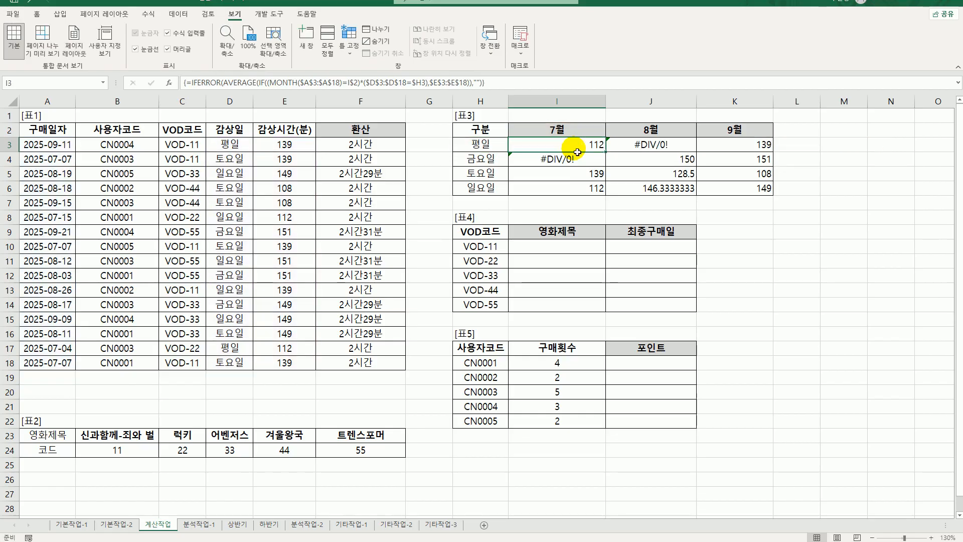
left_click_drag(606, 152, 753, 195)
left_click(755, 193)
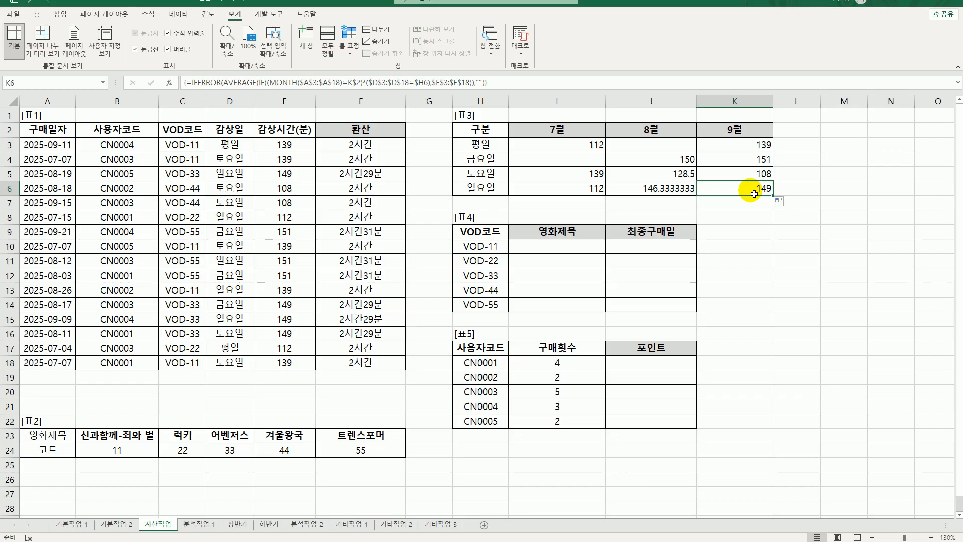
Step: Examine 표4's VOD코드 column against the 영화제목 and 코드 rows of 표2
left_click(545, 253)
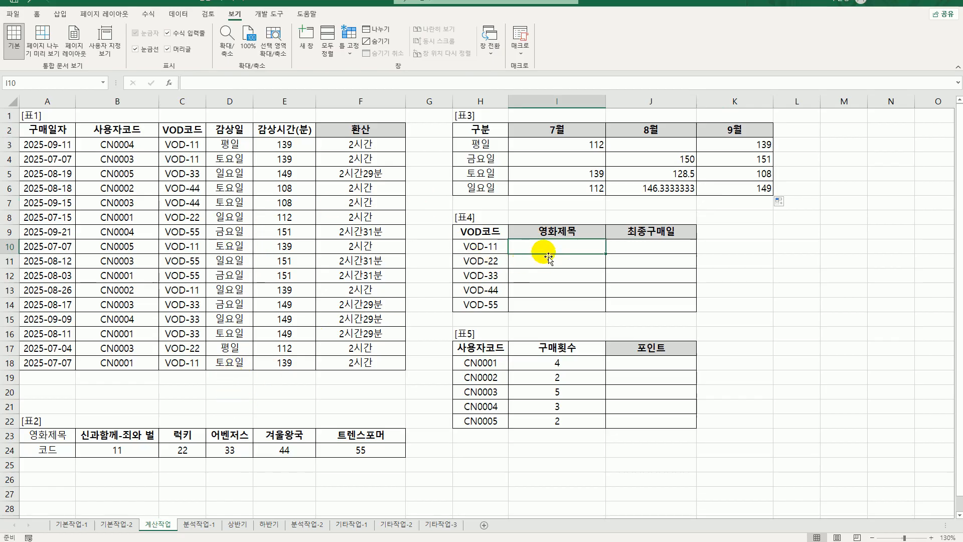
left_click_drag(476, 246, 482, 308)
left_click(577, 246)
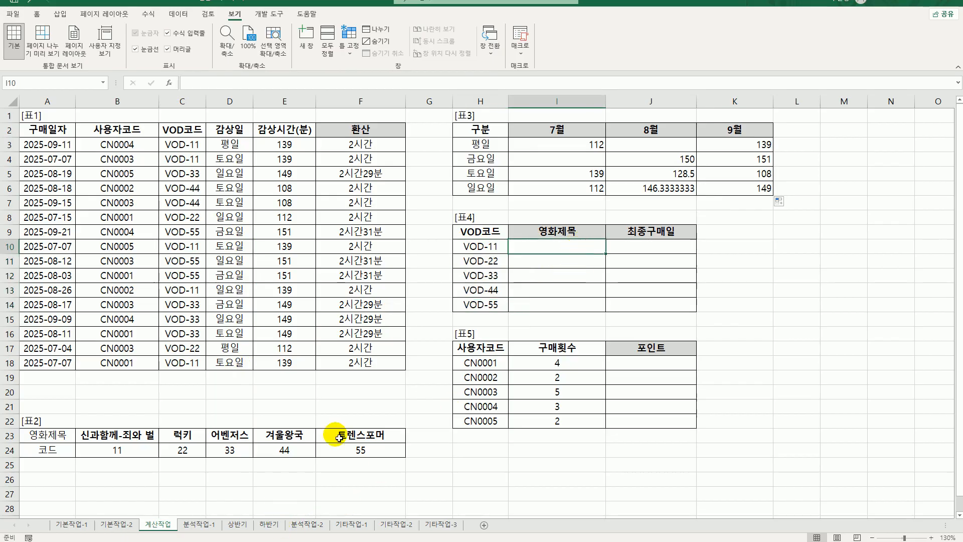
left_click_drag(490, 244, 493, 309)
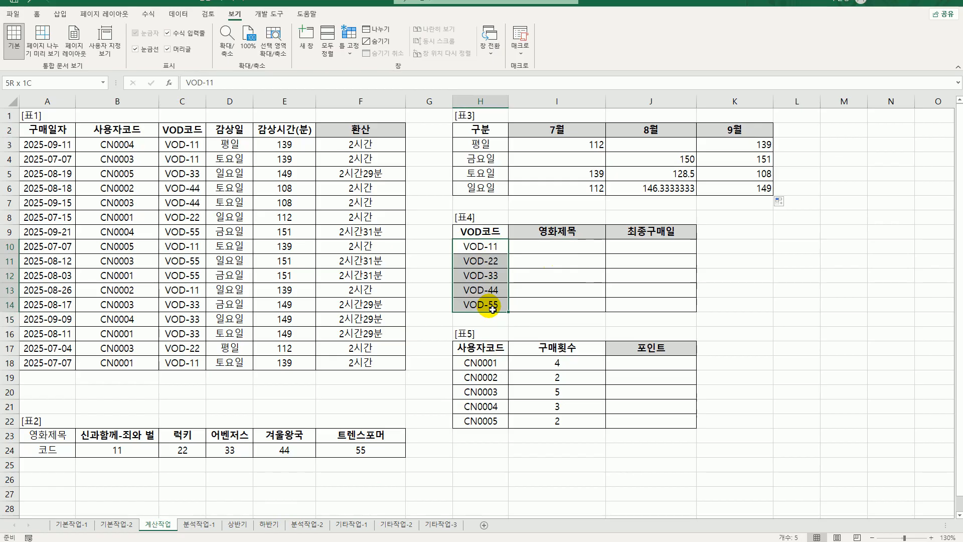
left_click_drag(128, 435, 382, 438)
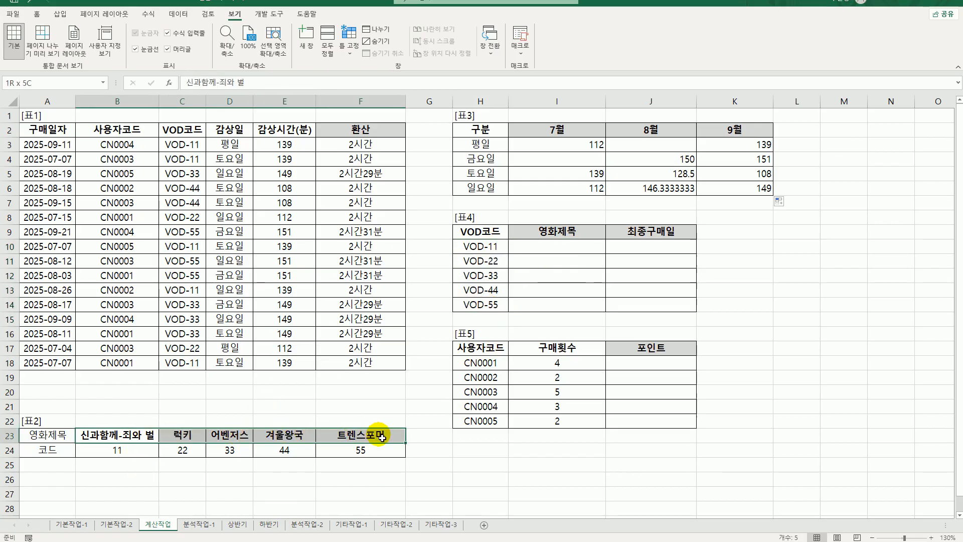
left_click_drag(145, 450, 355, 449)
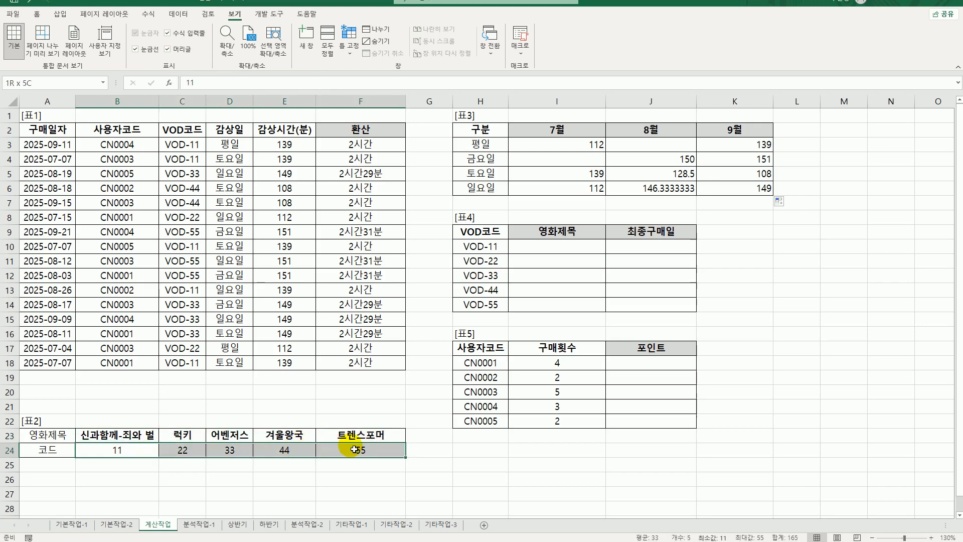
left_click_drag(130, 437, 361, 441)
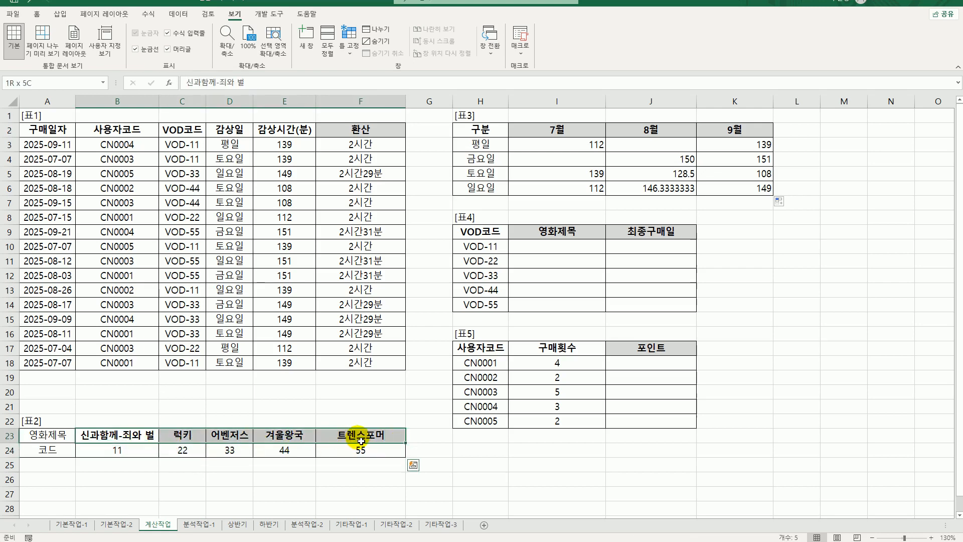
Step: Enter =RIGHT(H10,2) in I10, 표4's first 영화제목 cell, and fill it down to I14
left_click(545, 249)
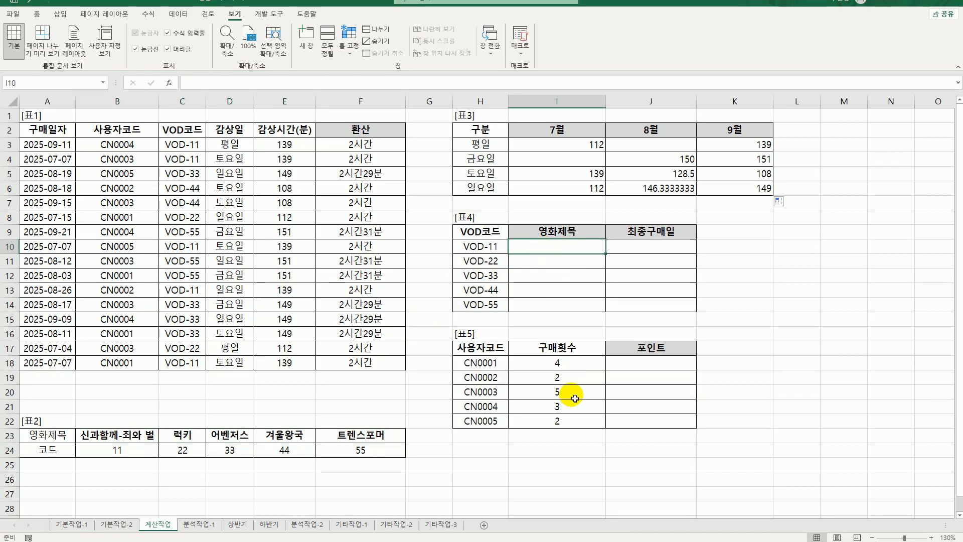
type("=ri")
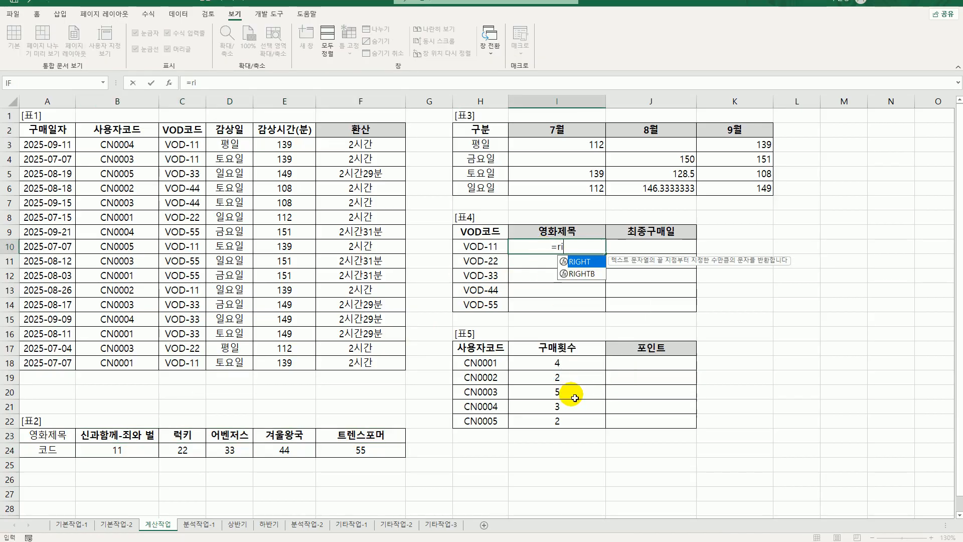
key("Tab")
key("Left")
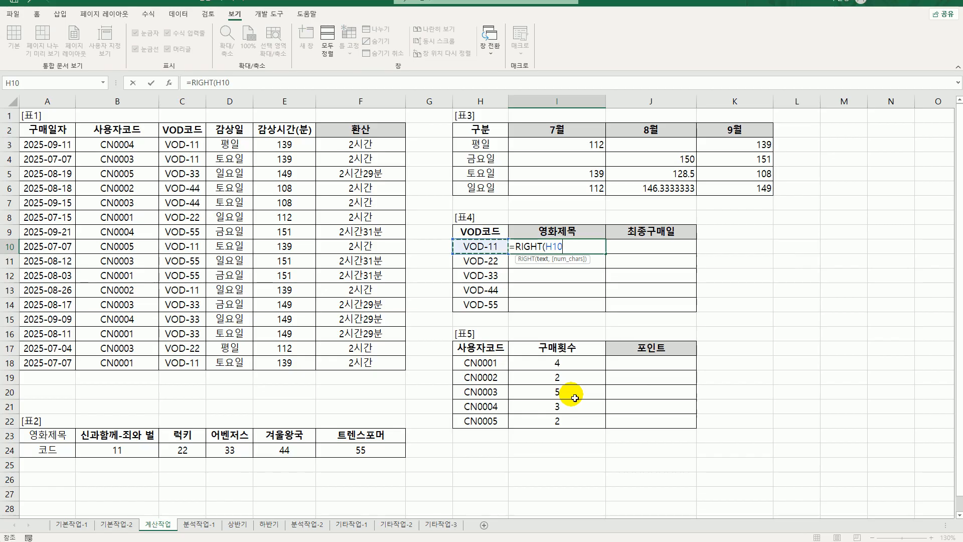
type(",2)")
key("Return")
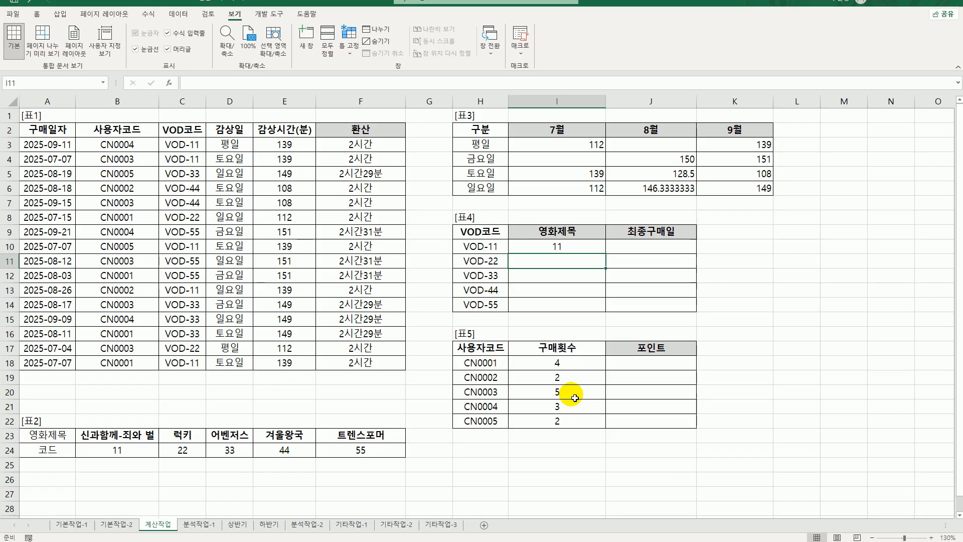
left_click(599, 248)
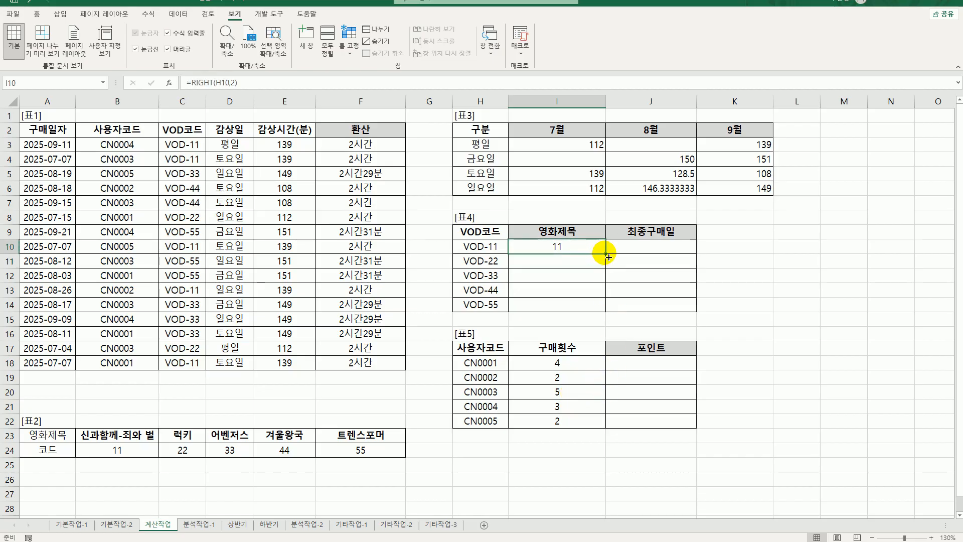
left_click_drag(608, 257, 602, 307)
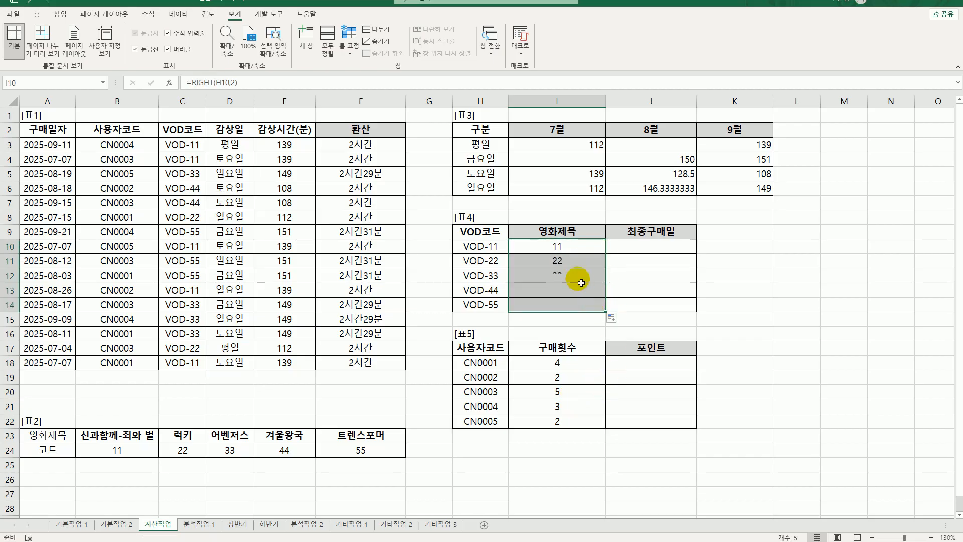
Step: Wrap I10's RIGHT formula in LOOKUP and add 표2's 코드 values $B$24:$F$24 as the lookup vector
left_click(556, 252)
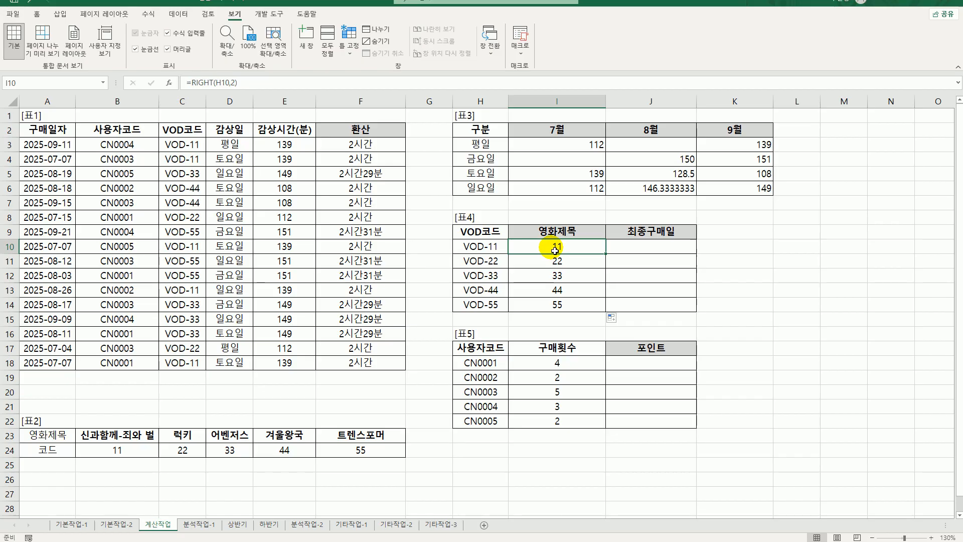
double_click(555, 251)
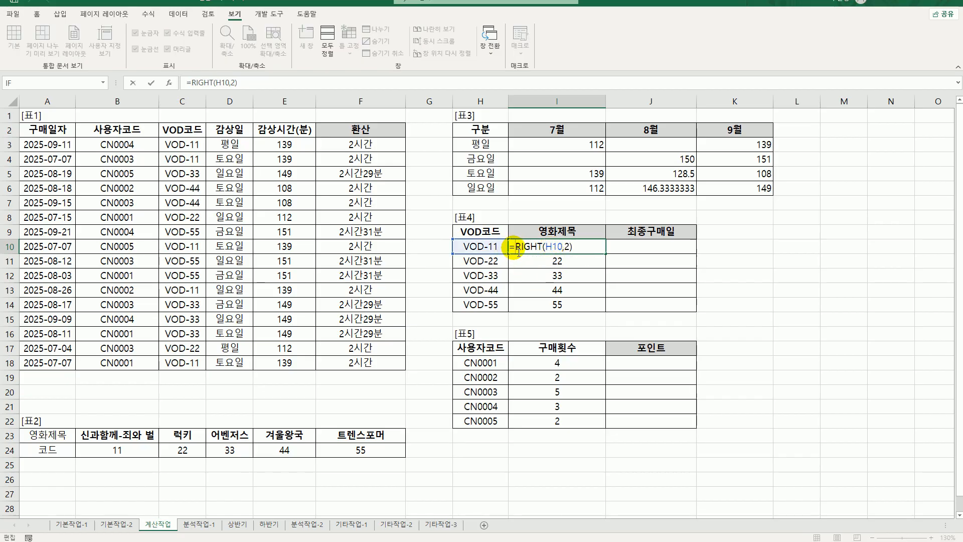
type("LOOKUP(")
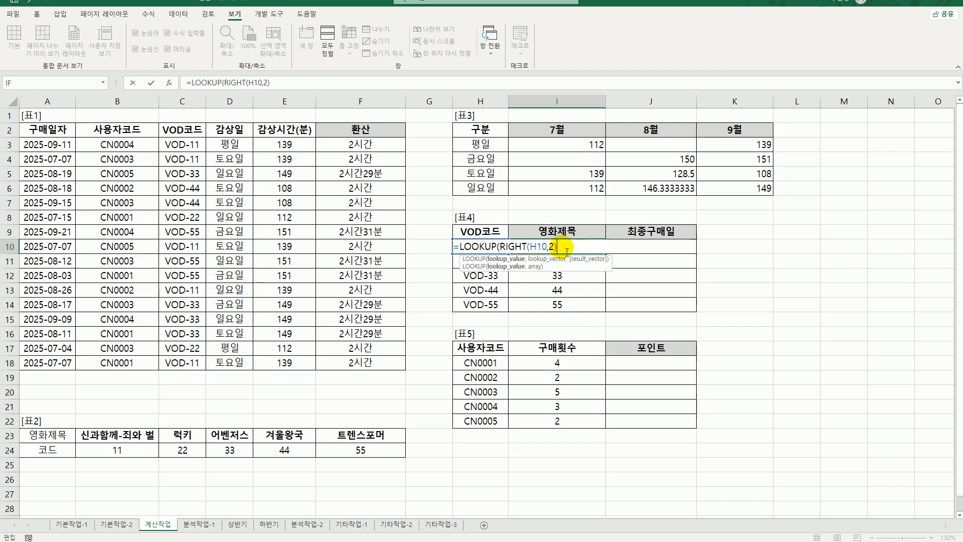
type(",")
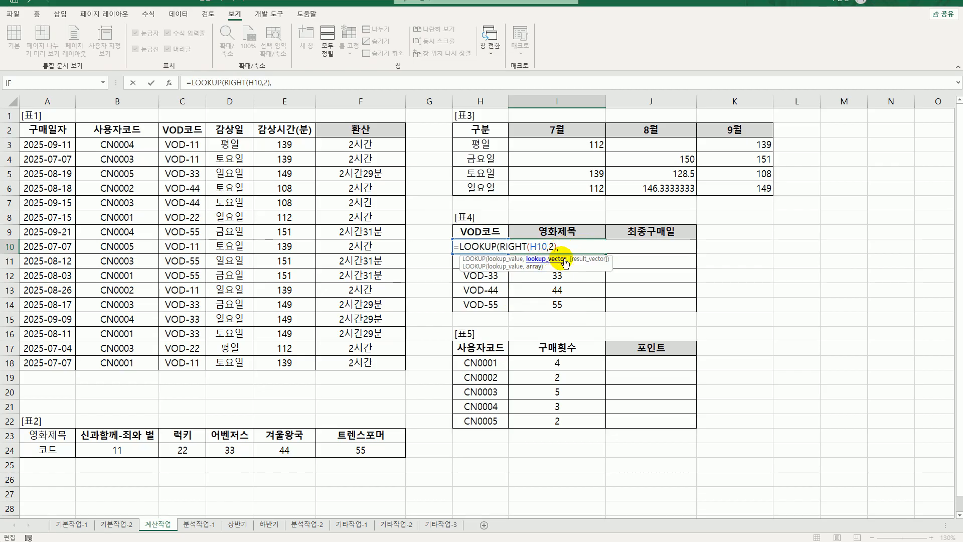
left_click_drag(131, 452, 346, 457)
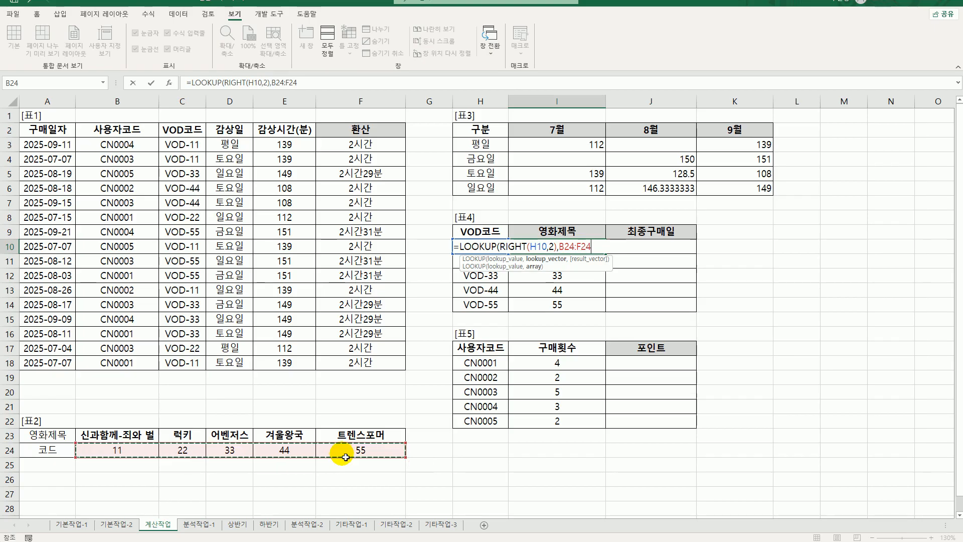
key("F4")
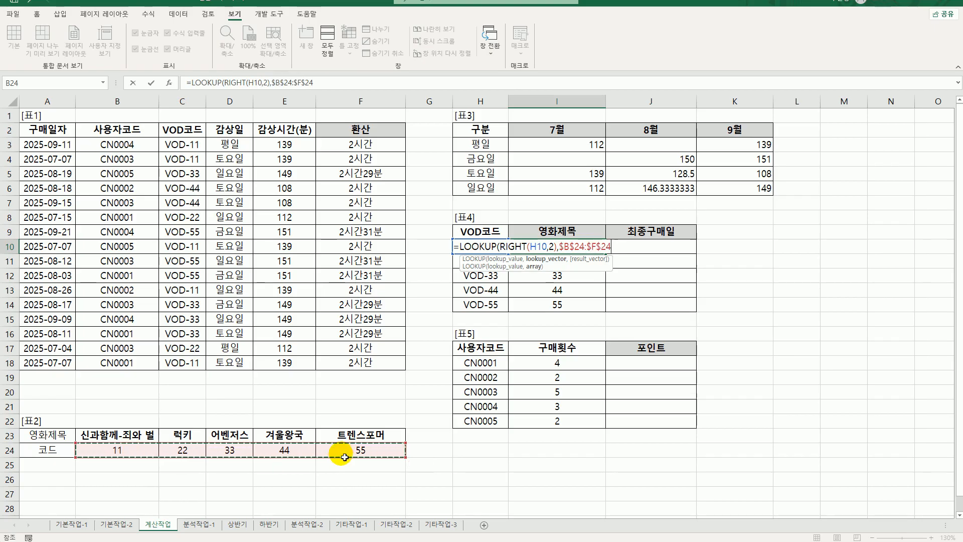
Step: Complete I10's LOOKUP with 표2's 영화제목 values $B$23:$F$23 as the result vector and fill it down to I14
type(",")
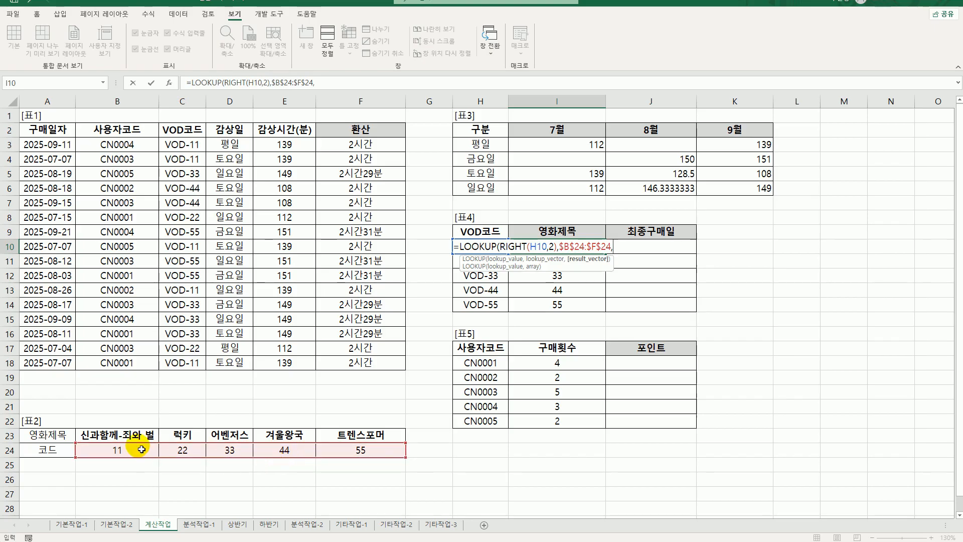
left_click_drag(132, 435, 355, 435)
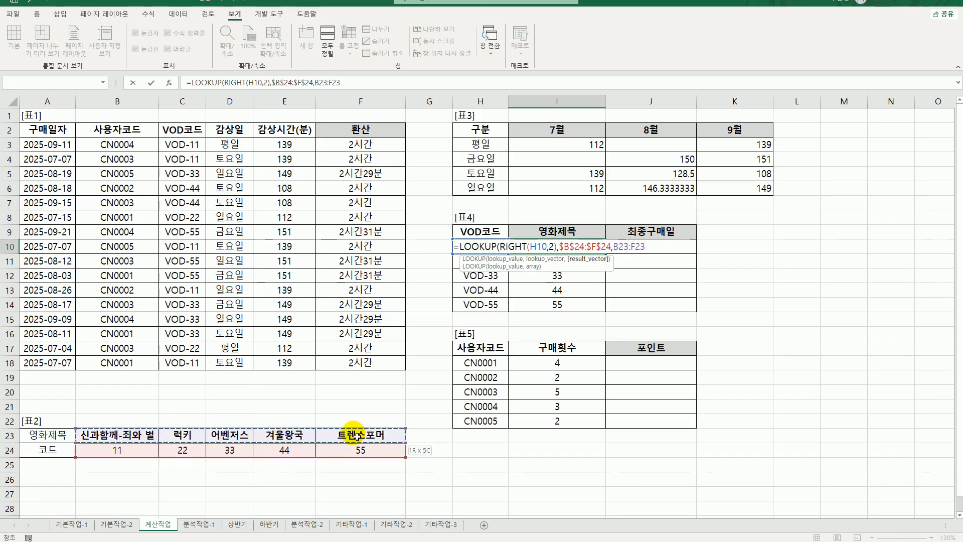
key("F4")
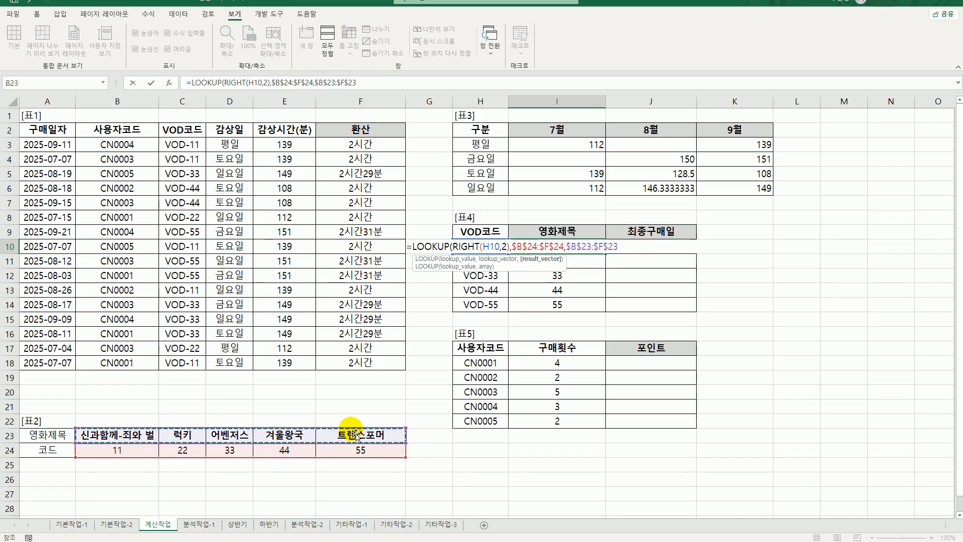
type(")")
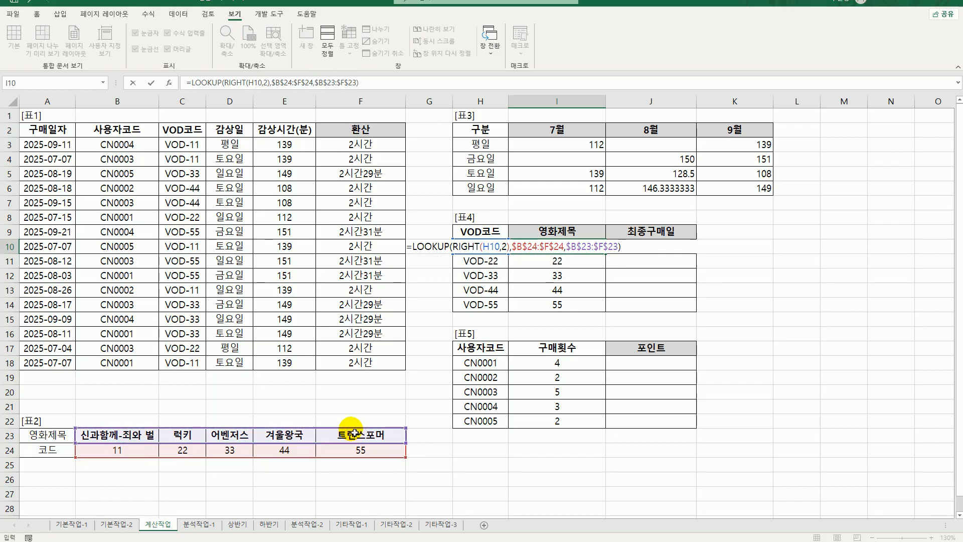
key("Return")
key("Up")
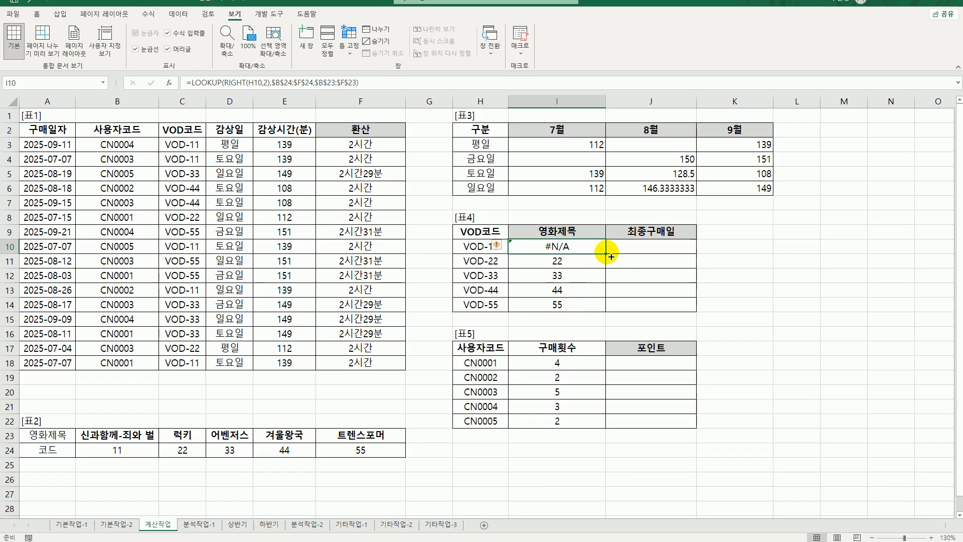
left_click_drag(605, 253, 607, 311)
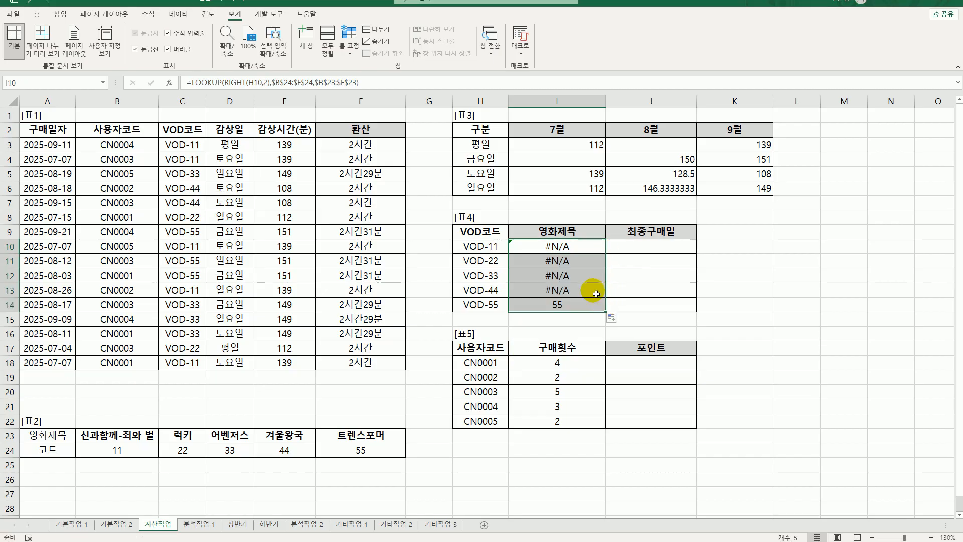
Step: Convert I10's lookup value to a number with RIGHT(H10,2)*1 and refill the LOOKUP formula down to I14
left_click_drag(100, 452, 346, 450)
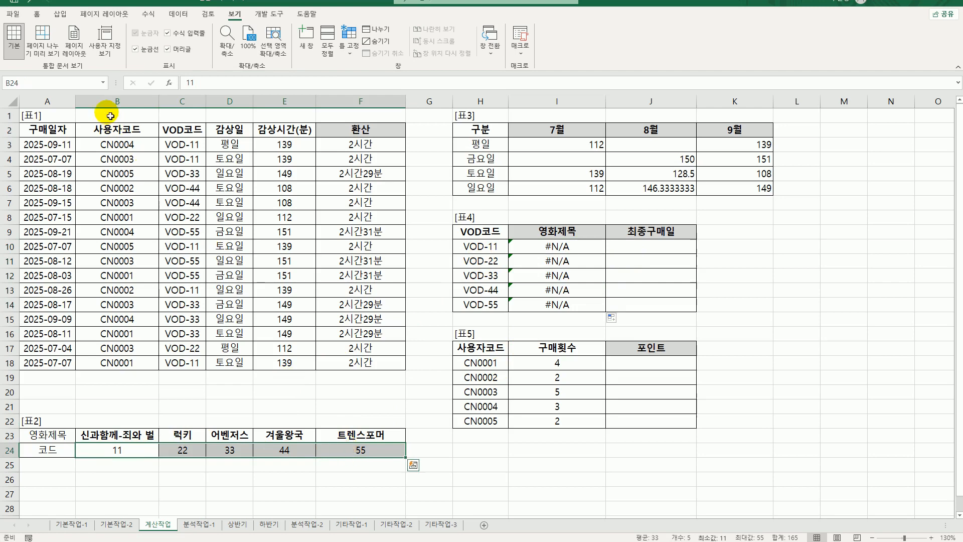
left_click(36, 13)
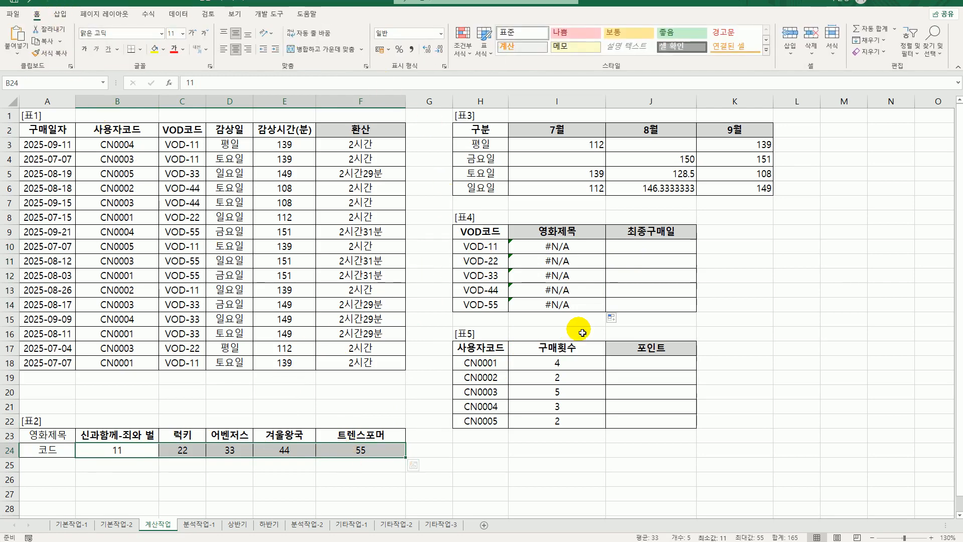
left_click(568, 250)
double_click(568, 250)
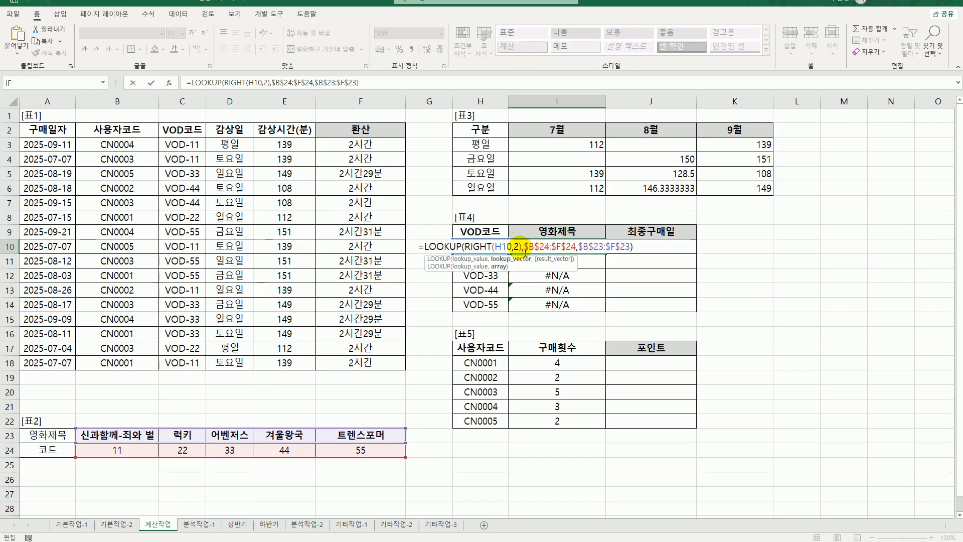
left_click(518, 246)
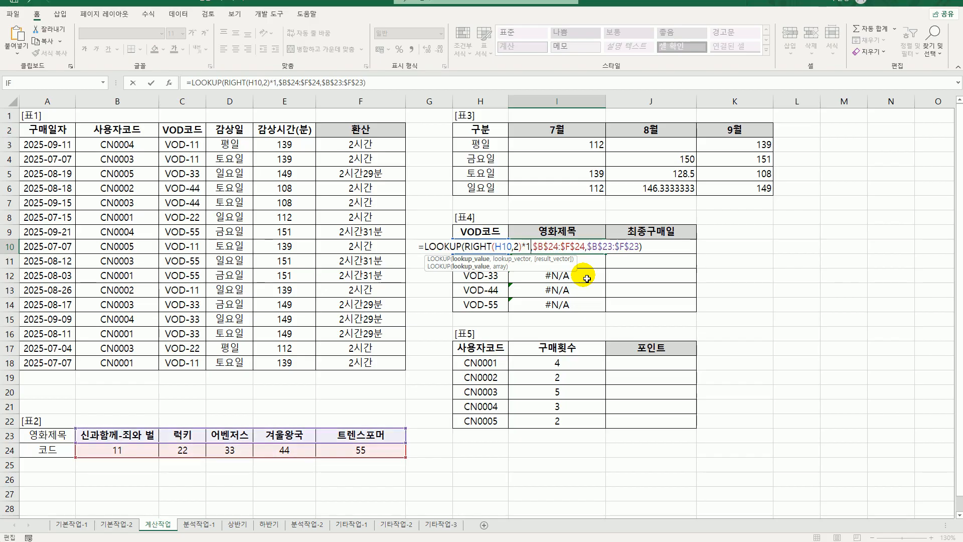
key("Return")
left_click(599, 246)
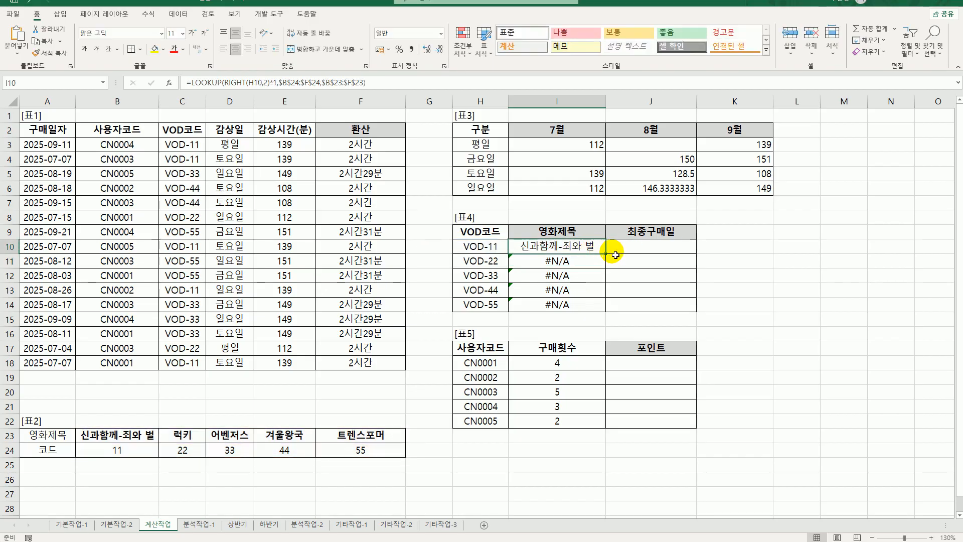
left_click_drag(609, 257, 608, 315)
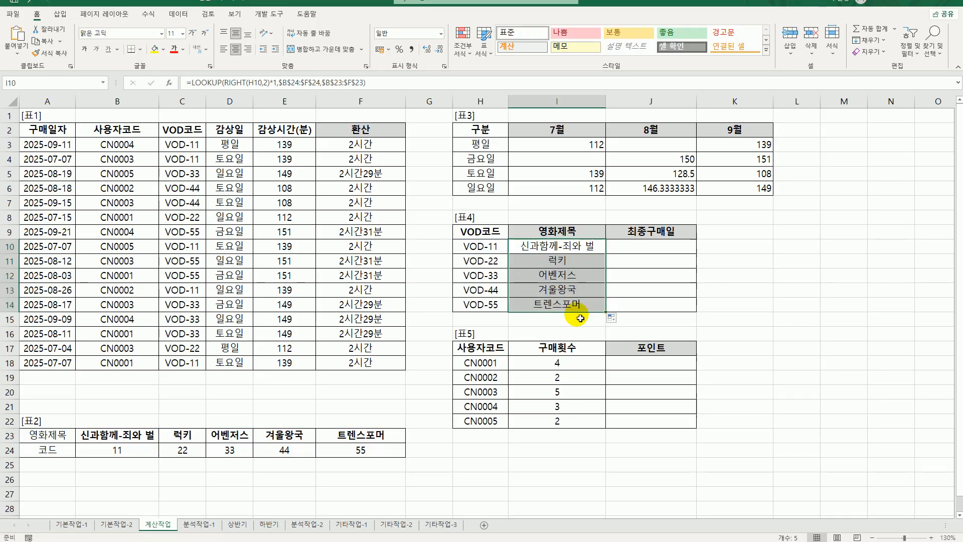
Step: Review 표2's 코드 and 영화제목 rows, and compare 표4's empty 최종구매일 column with 표1's 구매일자
left_click(138, 452)
left_click_drag(217, 457, 361, 451)
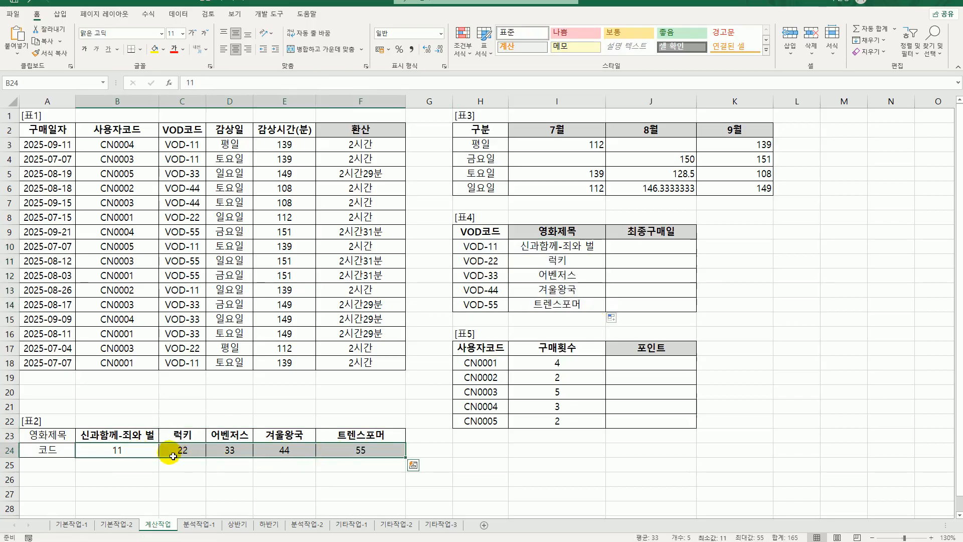
left_click(146, 438)
left_click_drag(146, 437, 346, 437)
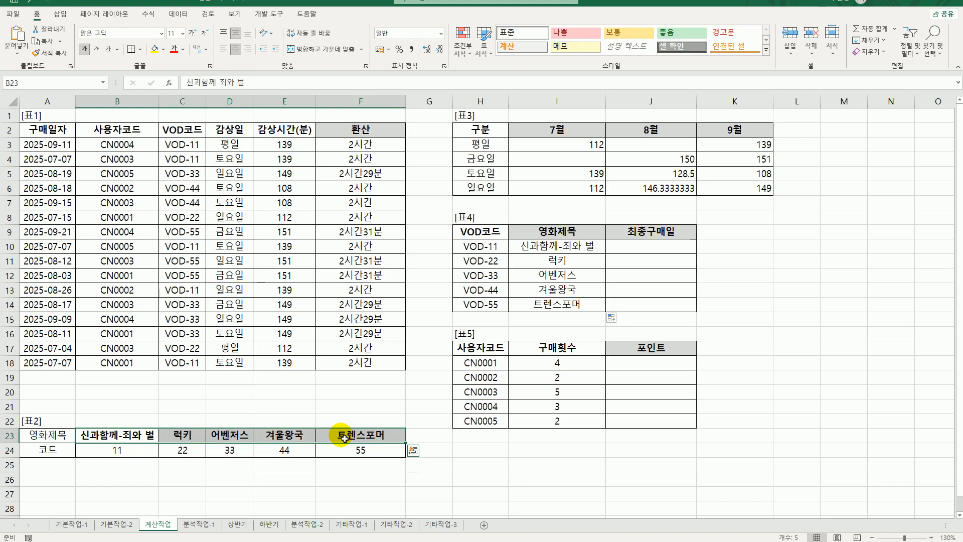
left_click(639, 247)
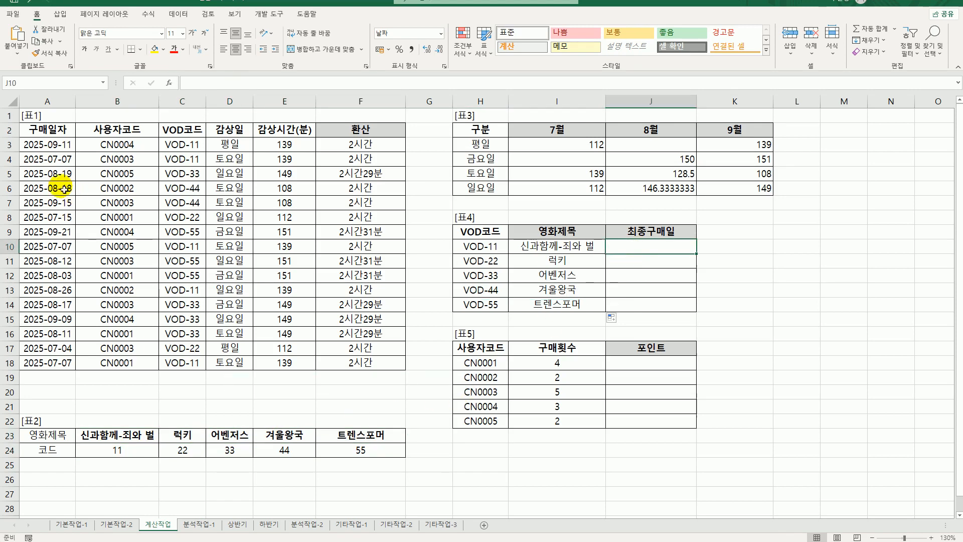
left_click(44, 147)
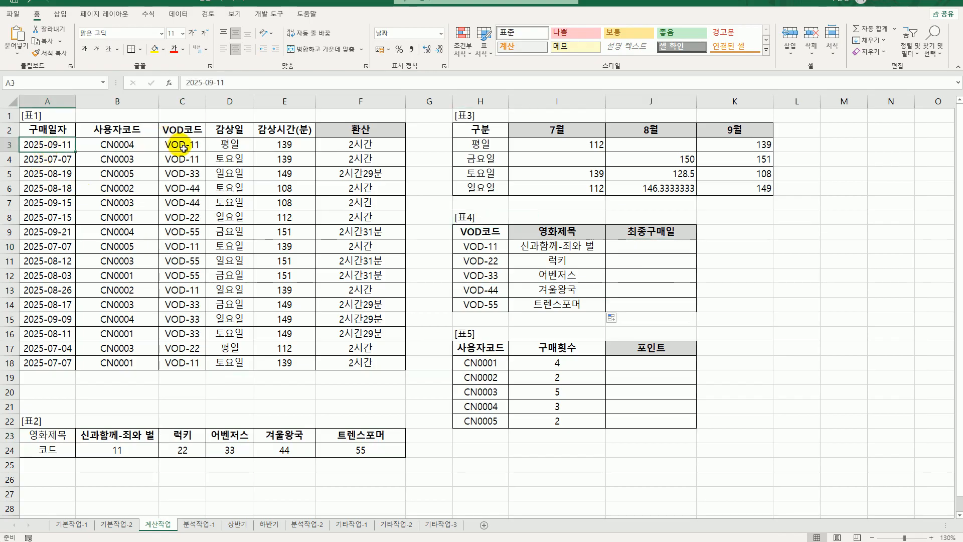
left_click(665, 250)
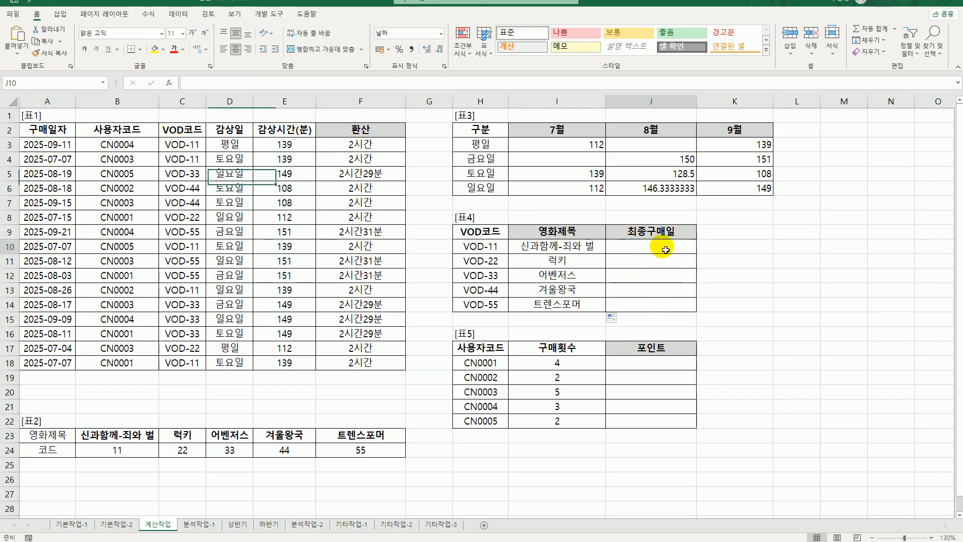
left_click_drag(665, 250, 664, 312)
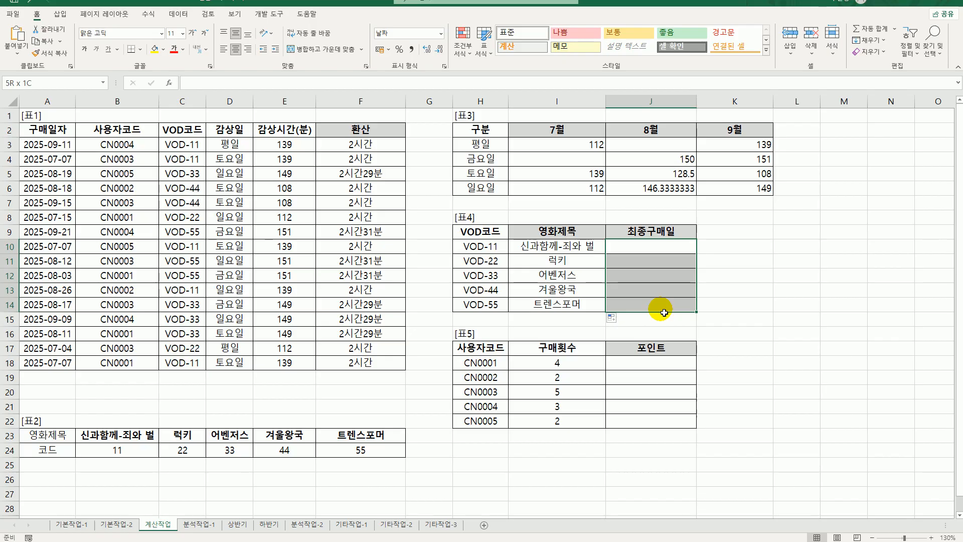
Step: Start a MAX(IF( formula in J10 that tests whether 표1's VOD코드 values $C$3:$C$18 equal H10
left_click(653, 247)
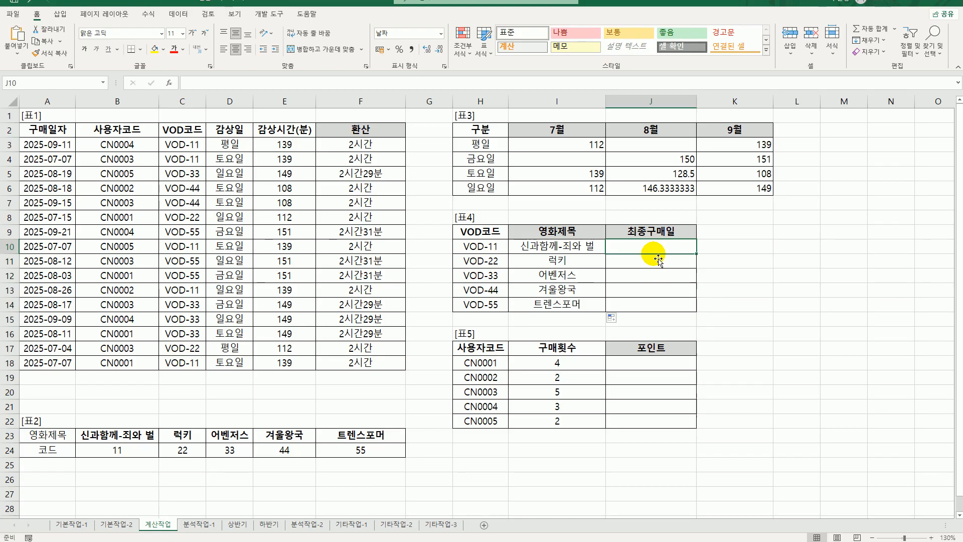
type("=")
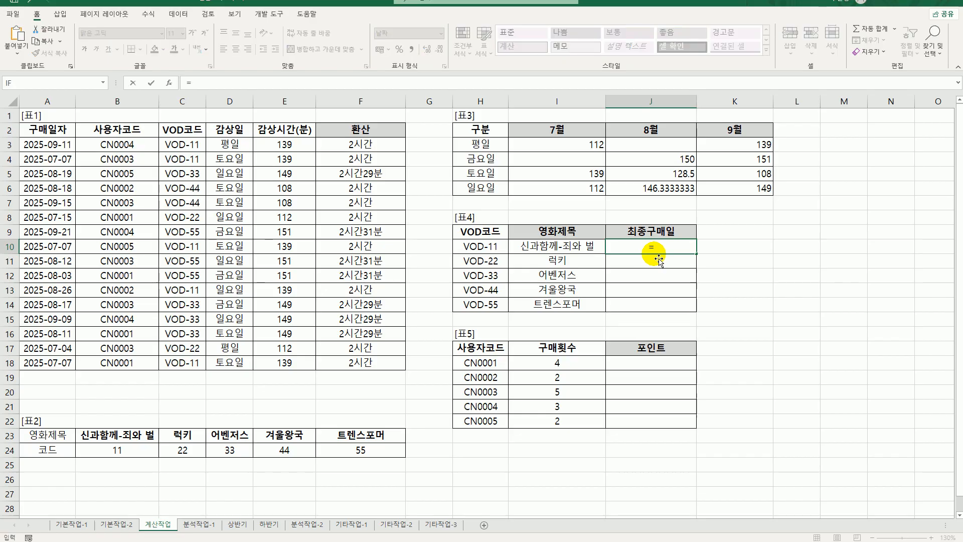
type("max")
key("Tab")
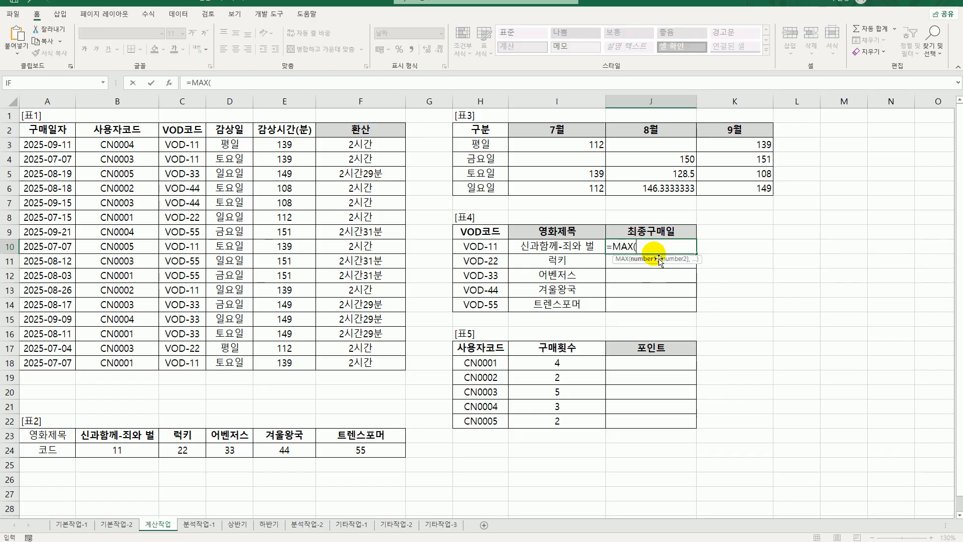
type("if(")
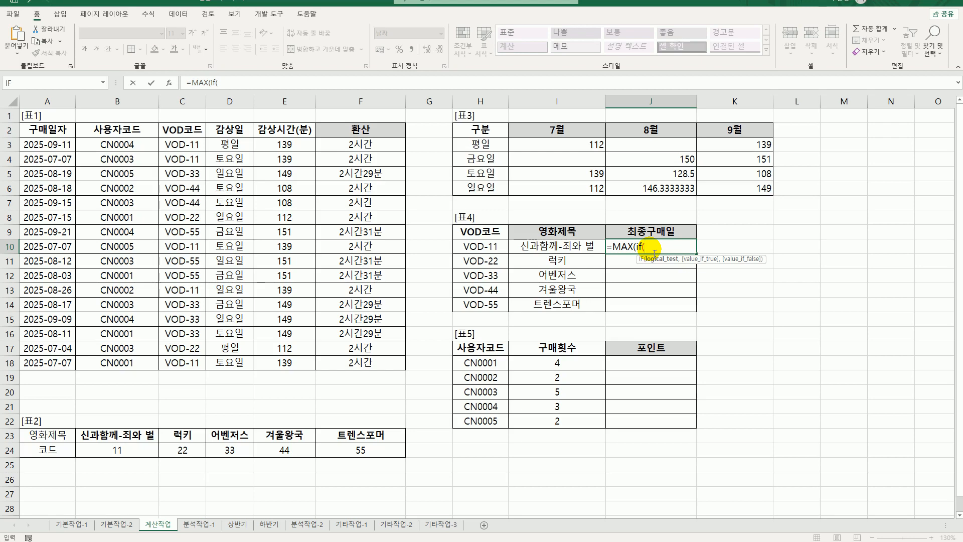
left_click_drag(181, 144, 177, 363)
key("F4")
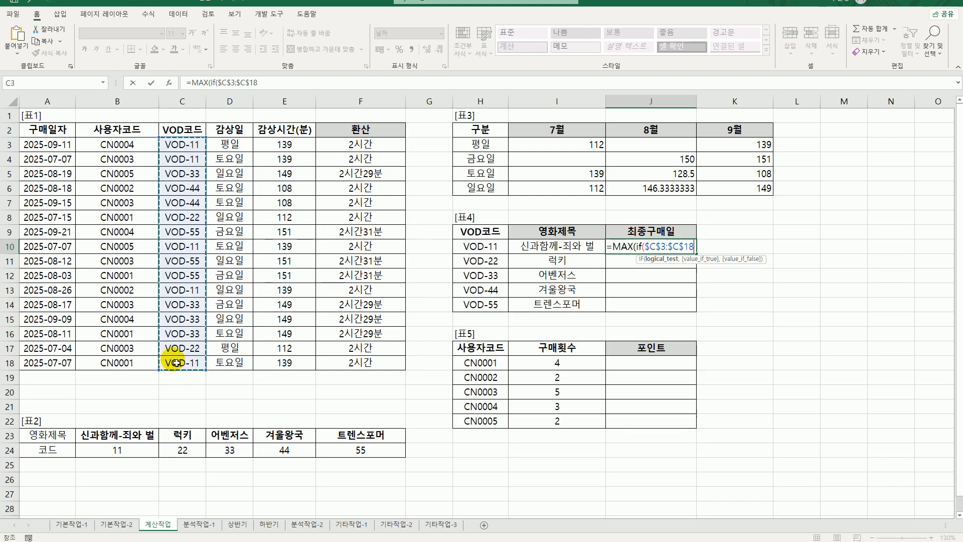
type("=")
key("Left")
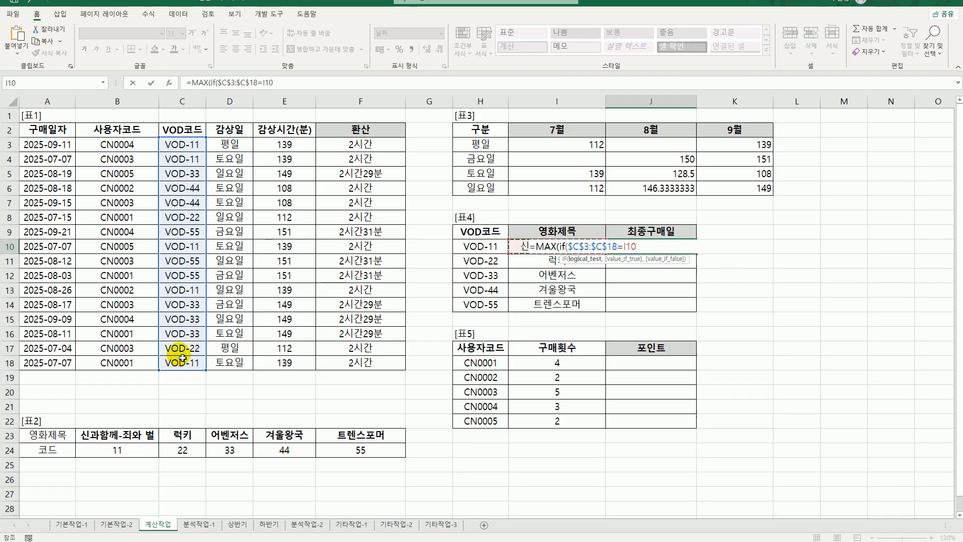
key("Left")
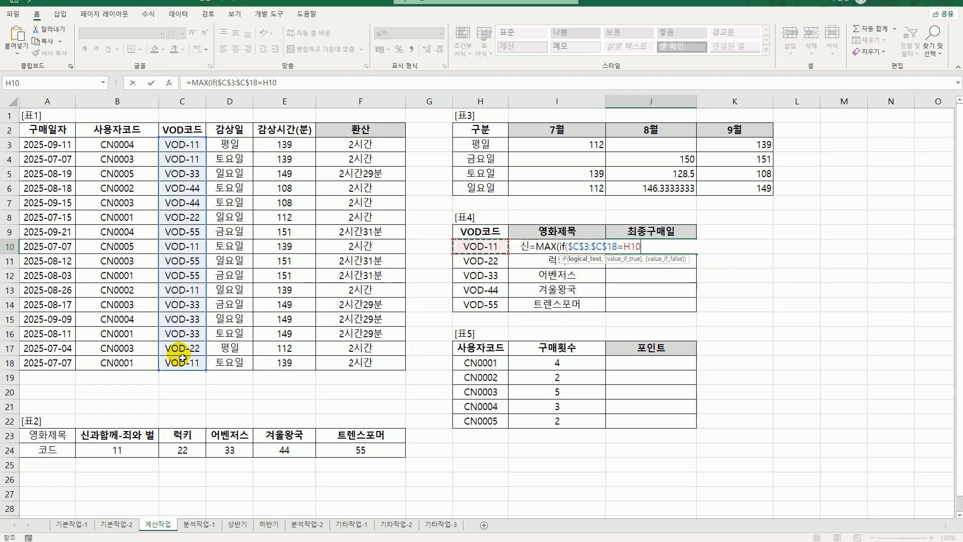
Step: Add 표1's 구매일자 values $A$3:$A$18 as the IF's true value, enter it as an array formula, and fill it down to J14
type(",")
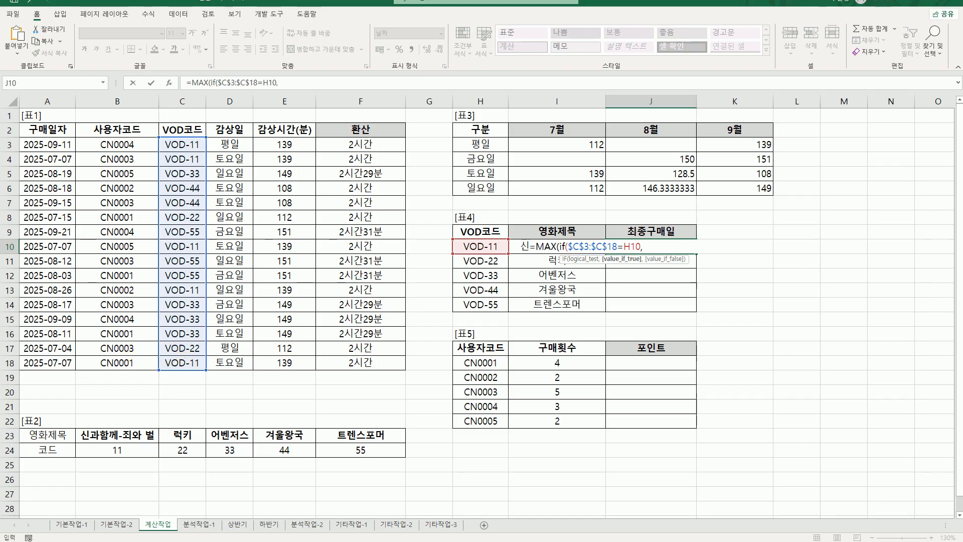
left_click_drag(44, 147, 52, 371)
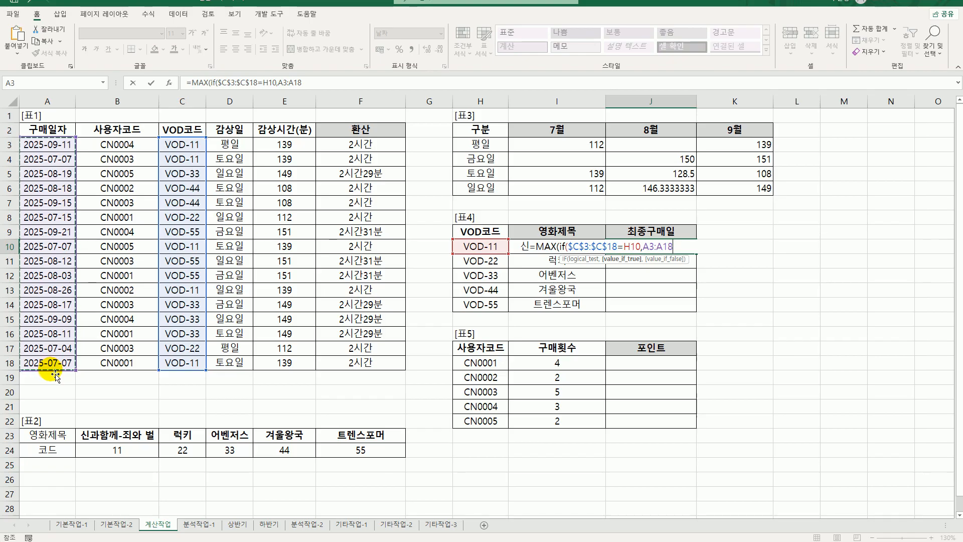
key("F4")
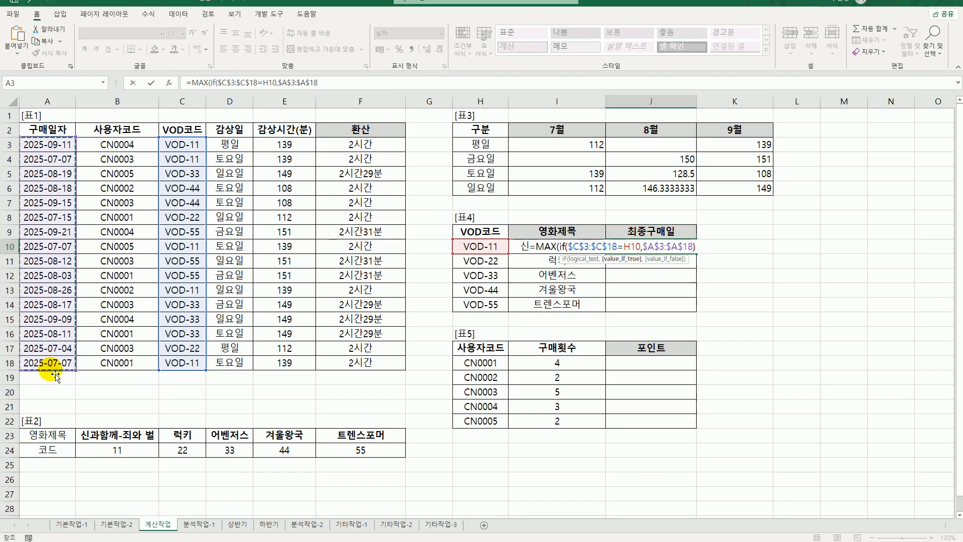
type(")")
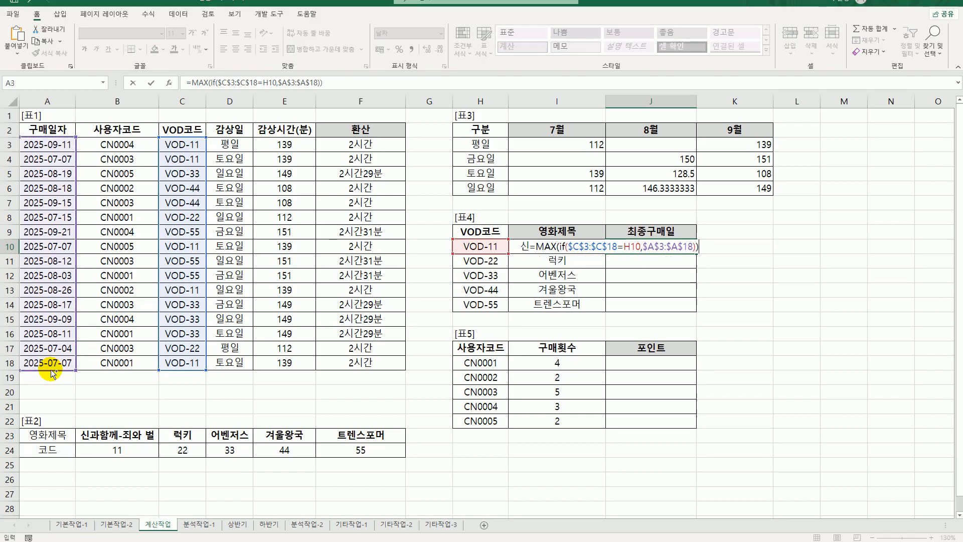
key("ctrl+shift+Return")
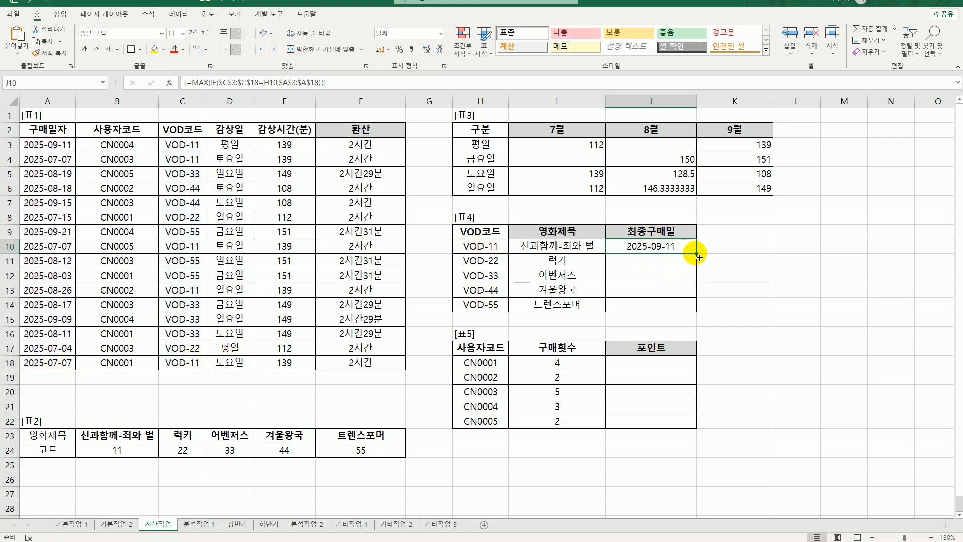
left_click_drag(697, 254, 699, 315)
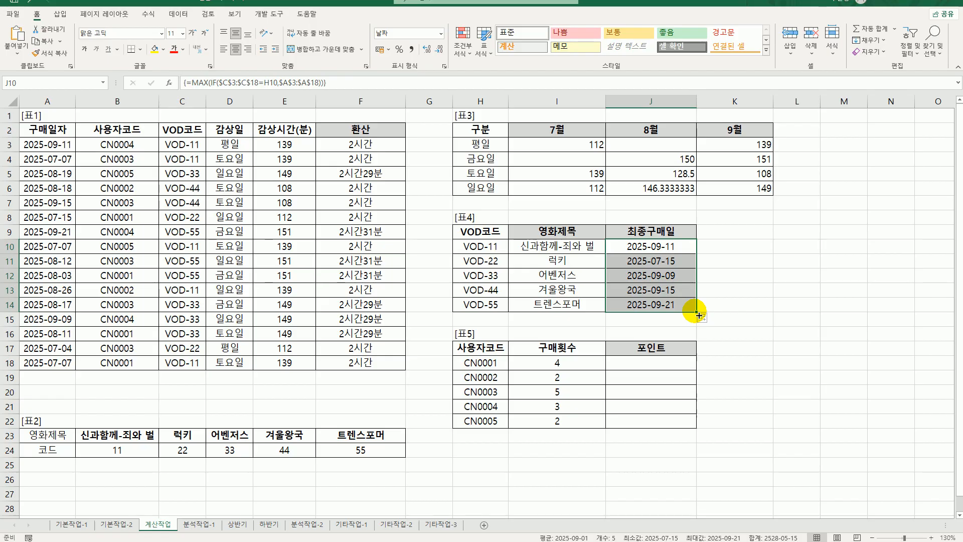
Step: Insert a new module in the Visual Basic editor for 표5's 포인트 function
left_click(672, 367)
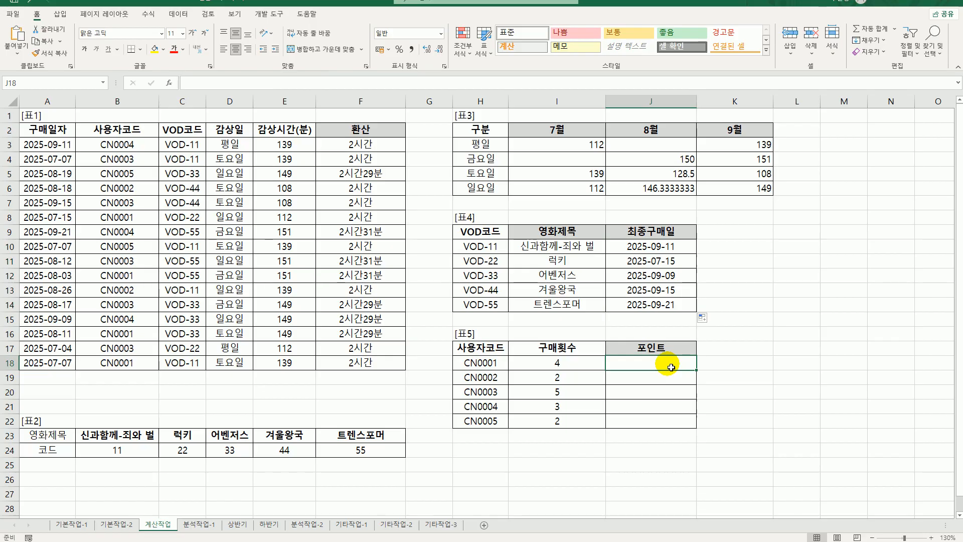
left_click(268, 14)
left_click(14, 39)
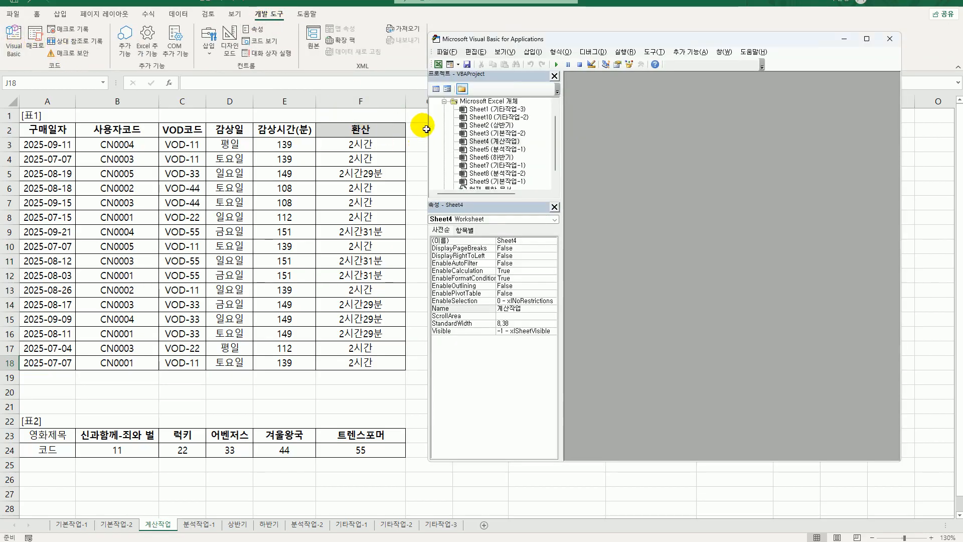
left_click(523, 54)
left_click(544, 79)
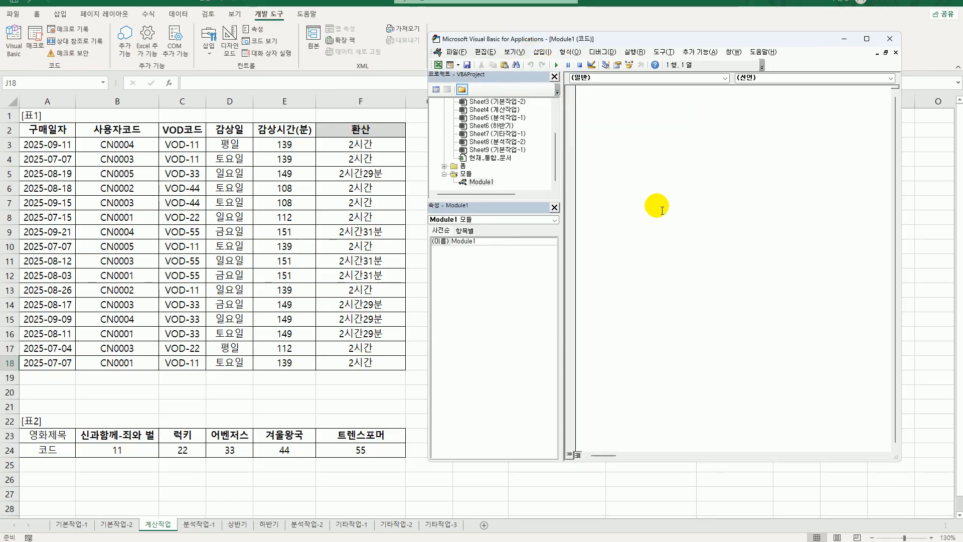
Step: Begin declaring the public function fn포인트 in the new module
type("publi")
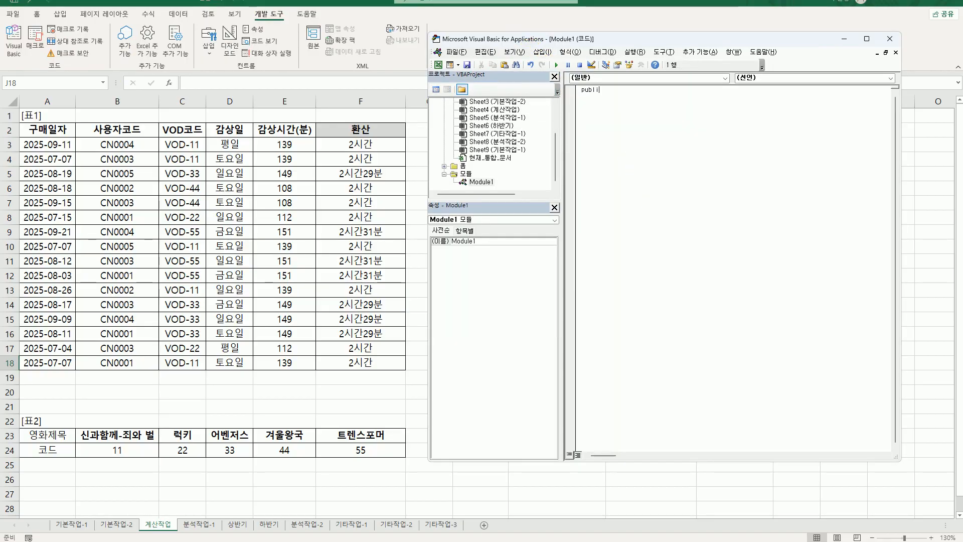
type("c function fn포인트(")
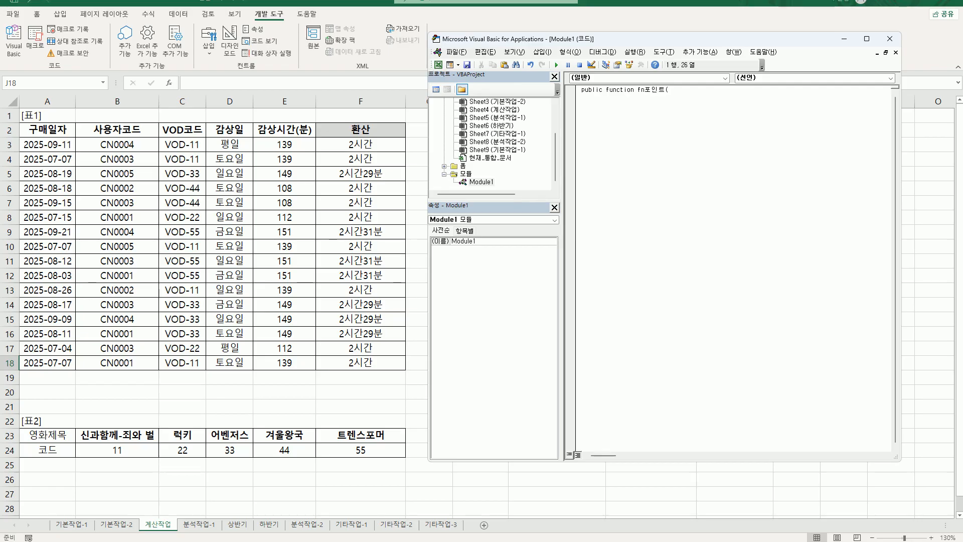
Step: Complete the declaration of the public function fn포인트 with 구매횟수 as its argument
type("구매횟수)")
key("Return")
key("Return")
key("Tab")
Step: Add an If branch to fn포인트 that returns 구매횟수 * 3 when 구매횟수 >= 3
type("if")
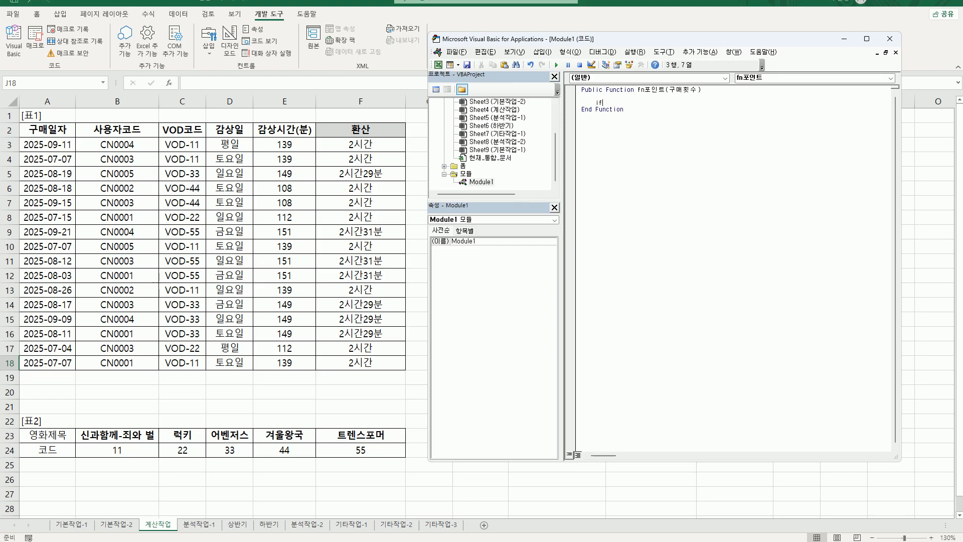
type(" 구매횟수 >=3 Then")
key("Return")
key("Tab")
type("fn")
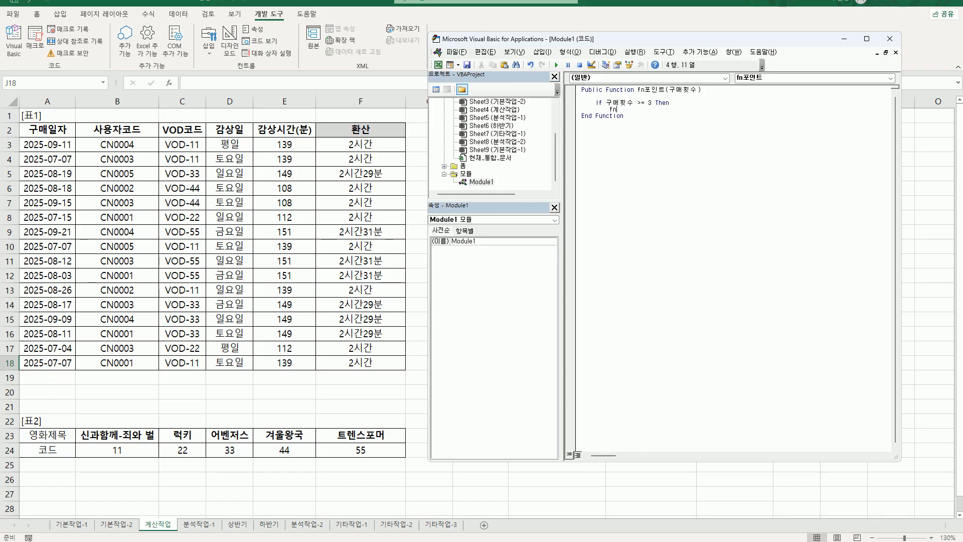
type("포인트 =")
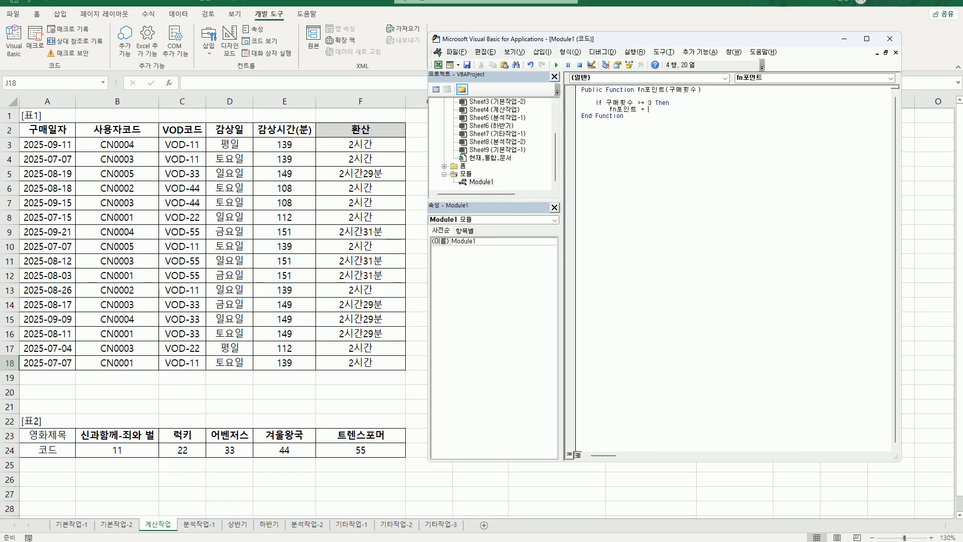
type("구매횟수 * 3")
key("Return")
Step: Add an Else branch that sets fn포인트 to 구매횟수 * 2 and close the block with End If
type("Else")
key("Return")
key("Tab")
type("fn포인트 = 구매")
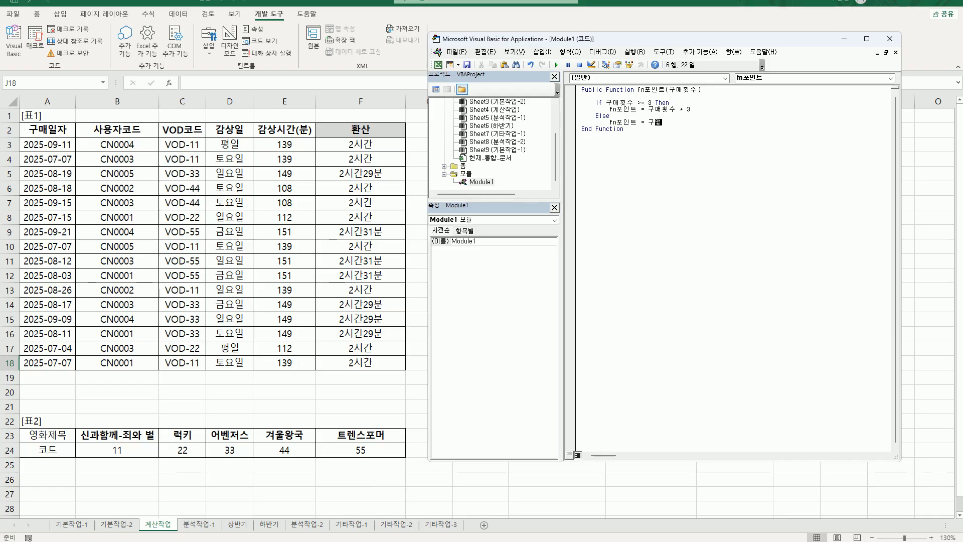
type("횟수")
type("*2")
key("Return")
key("BackSpace")
type("End If")
key("Return")
Step: Correct the spelling of the function name in the If branch to fn포인트 and close the code editor
key("Up")
key("Up")
left_click(626, 109)
double_click(627, 109)
type("d")
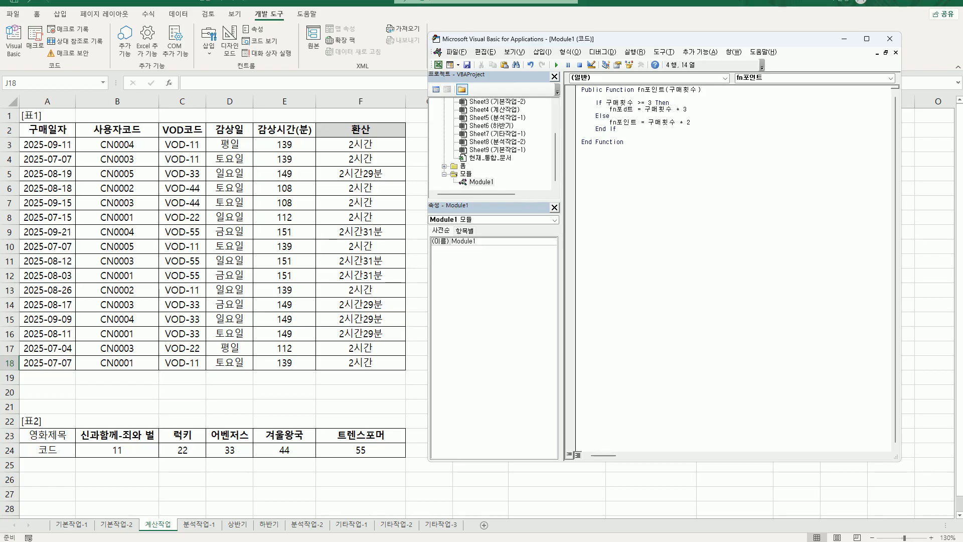
key("BackSpace")
type("ㅇ")
left_click(661, 207)
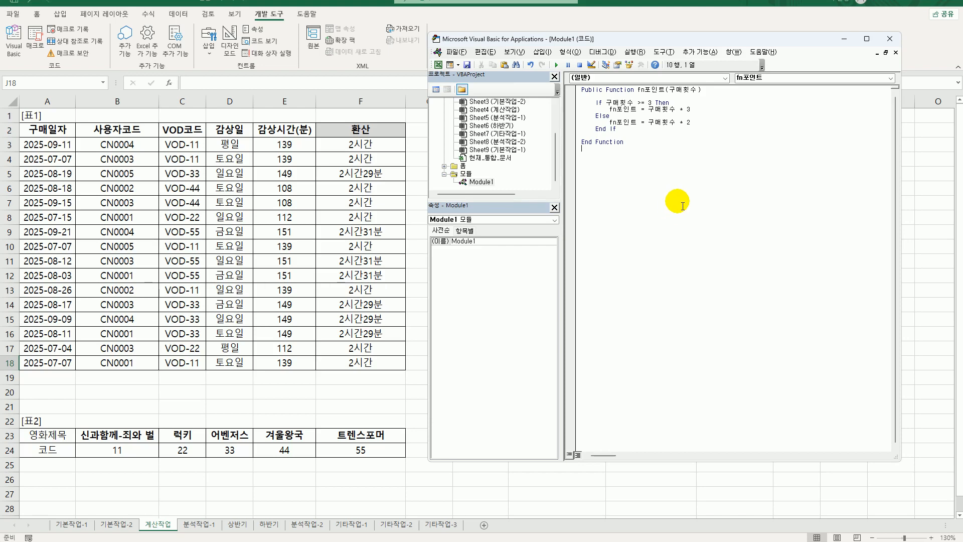
left_click(889, 40)
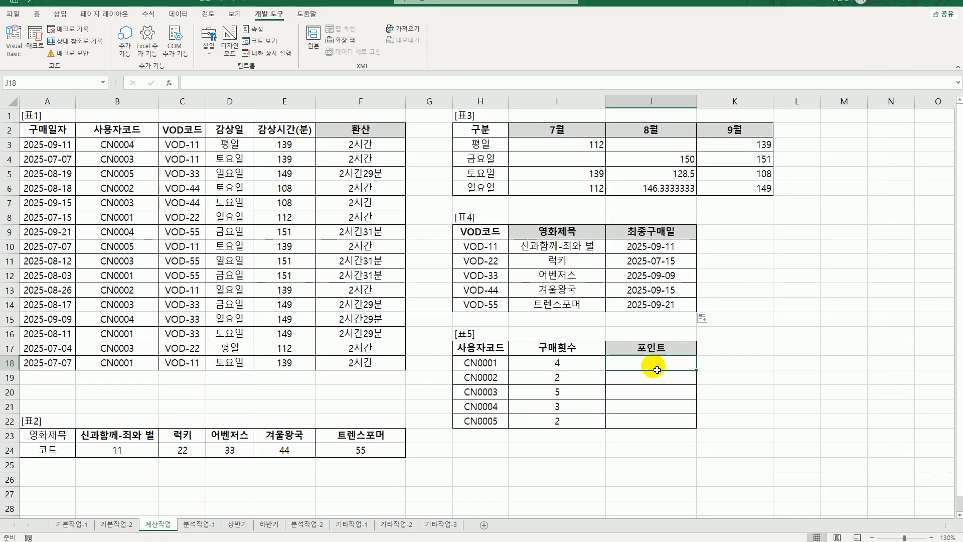
Step: Insert the user-defined function fn포인트 with argument I18 in cell J18 and fill it down the 포인트 column to J22
left_click(168, 83)
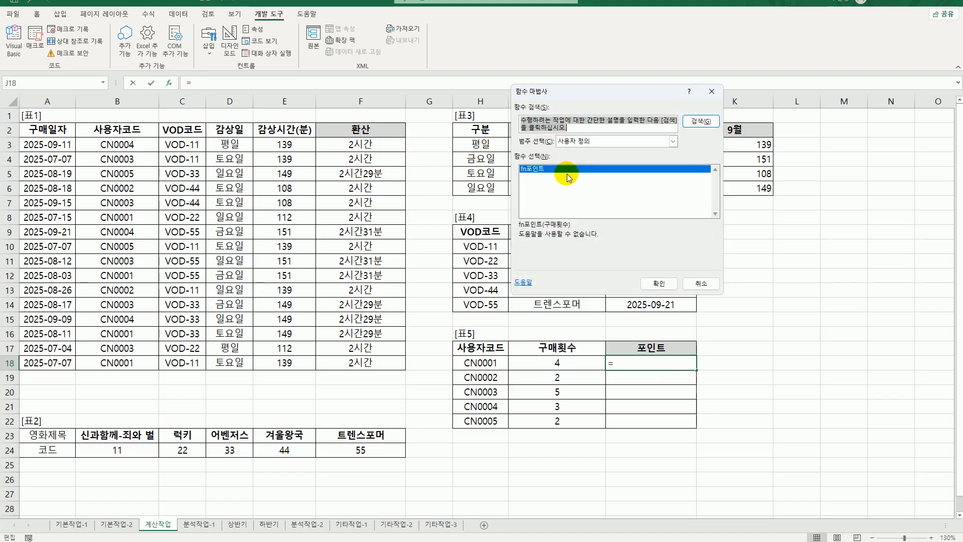
left_click(659, 284)
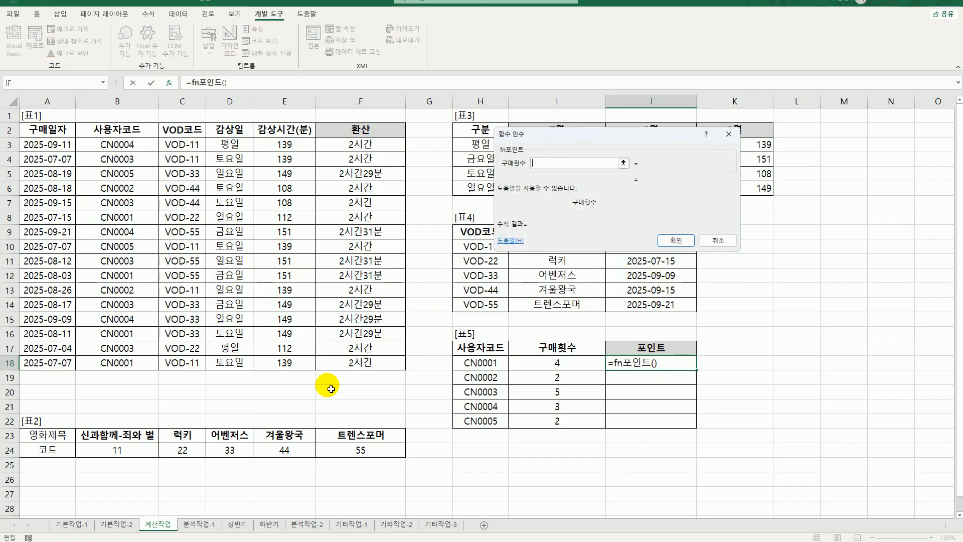
left_click(544, 363)
left_click(668, 239)
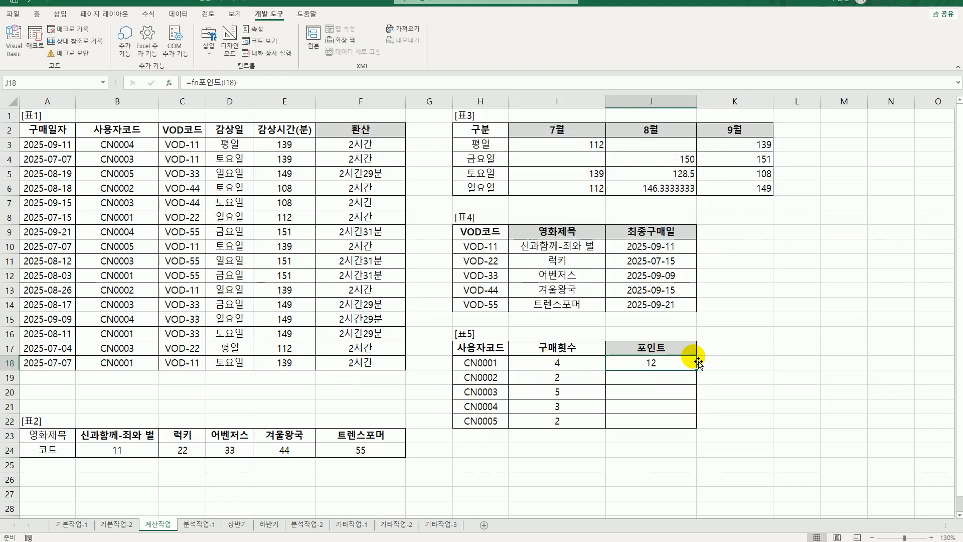
double_click(699, 371)
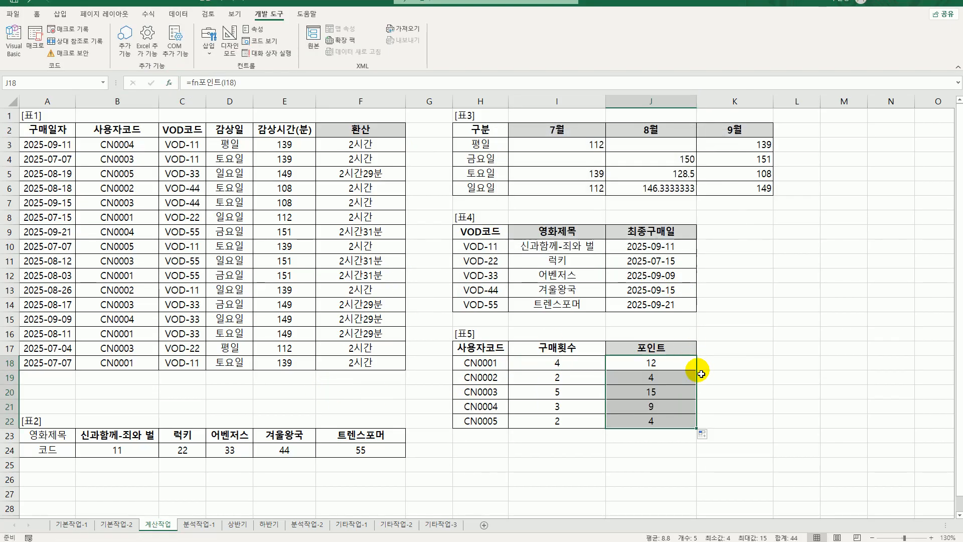
left_click(671, 369)
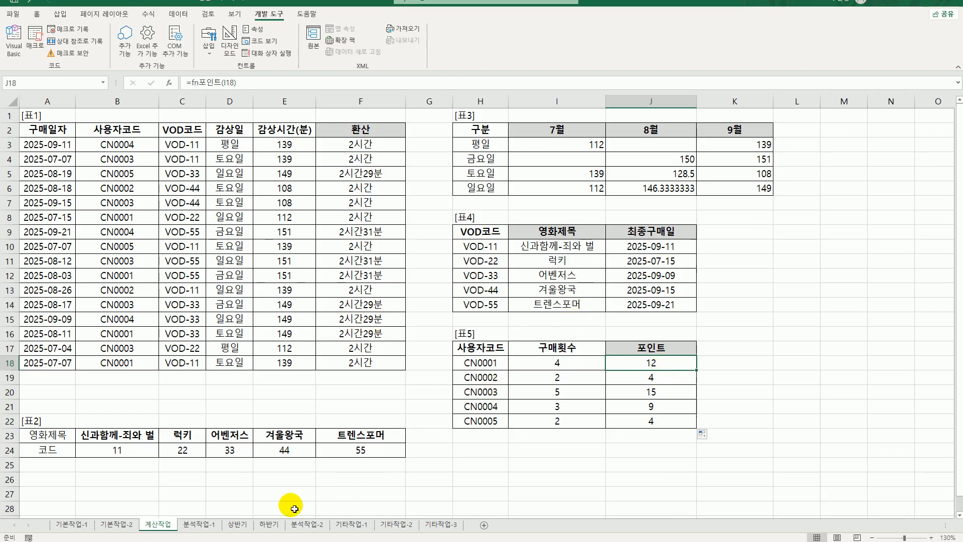
Step: Start a pivot table at cell B2 of the 분석작업-1 sheet, based on an external data source
left_click(210, 525)
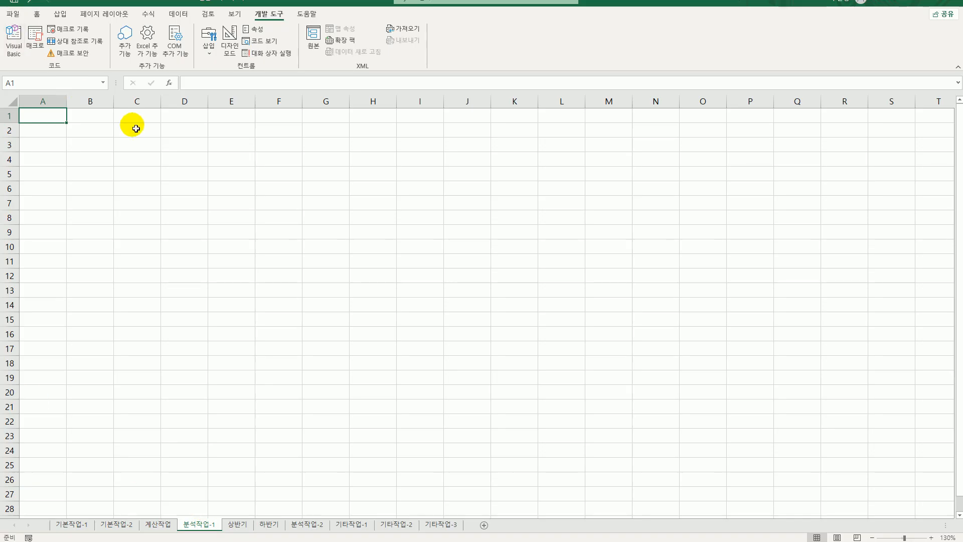
left_click(108, 137)
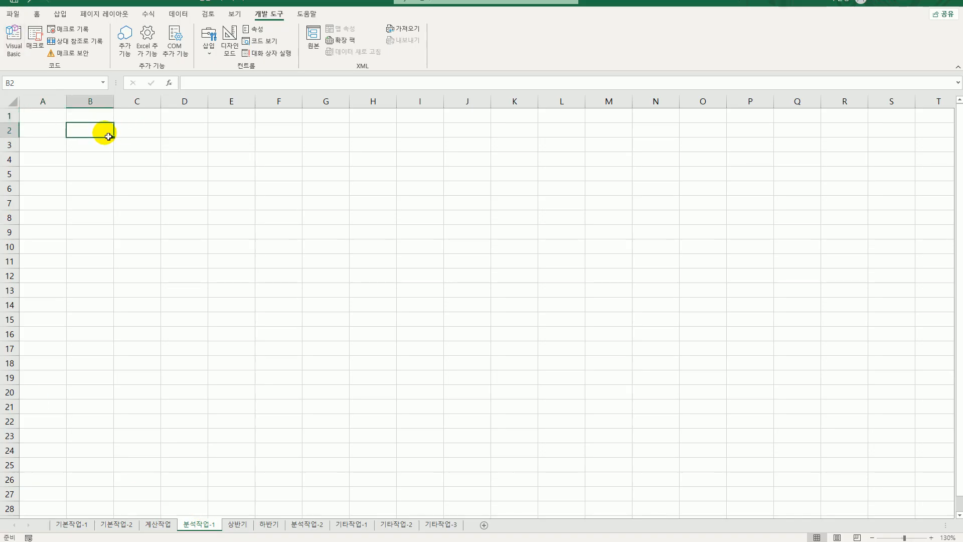
left_click(59, 14)
left_click(15, 40)
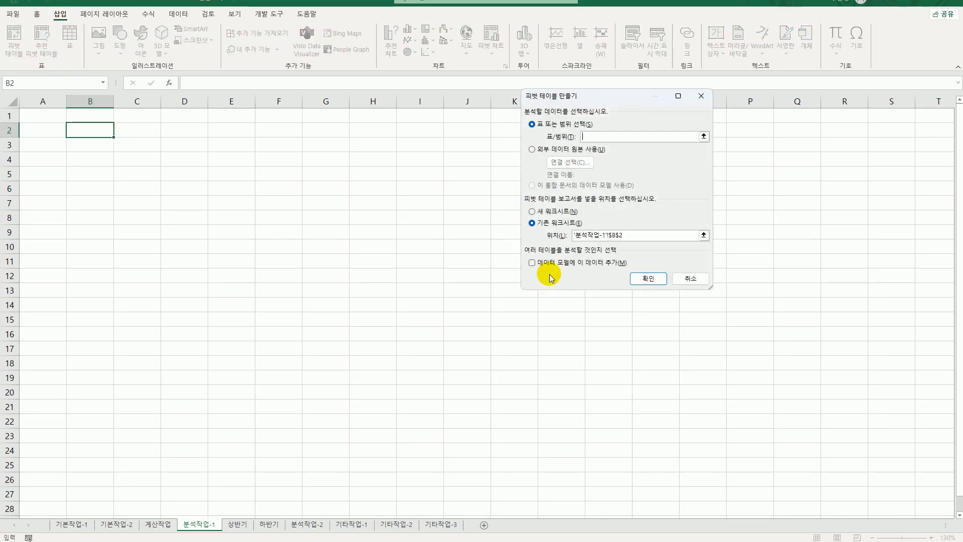
left_click_drag(624, 97, 454, 146)
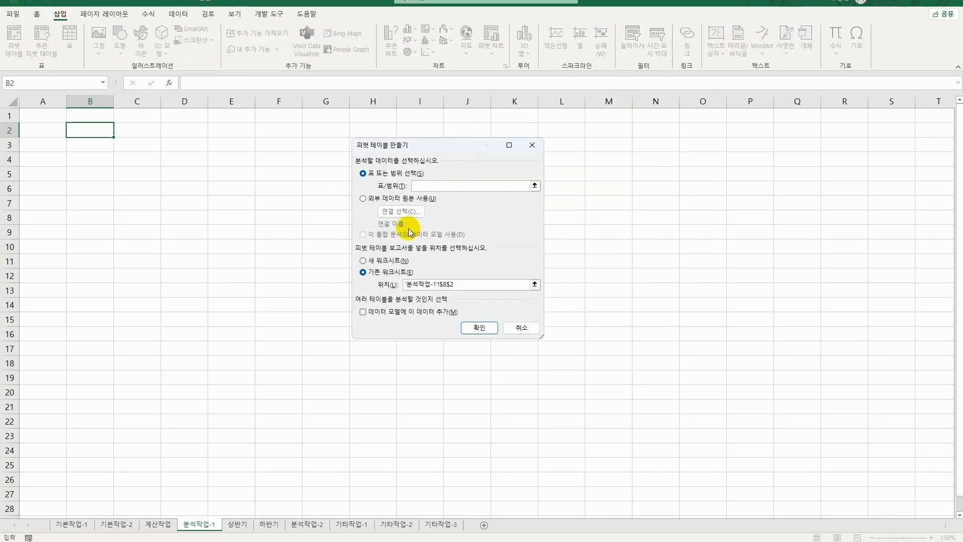
left_click(374, 199)
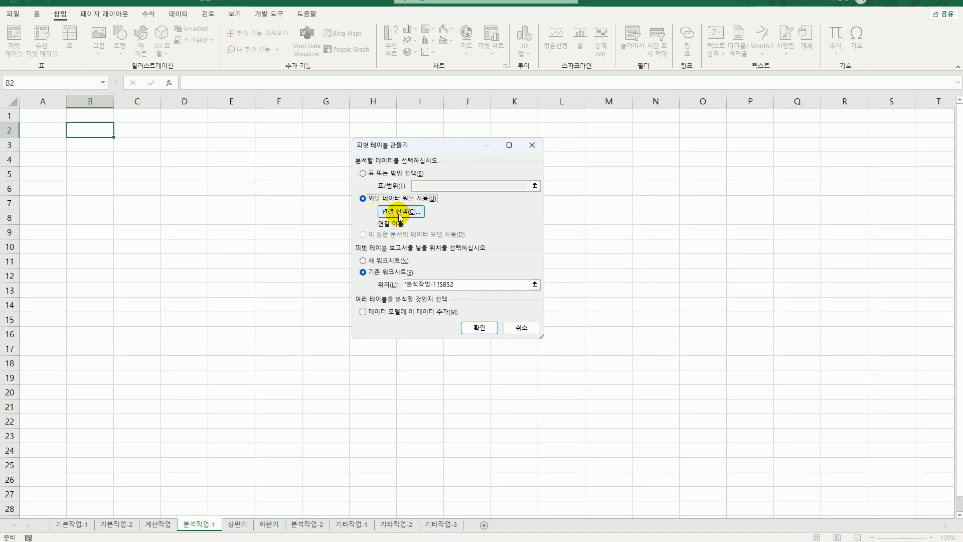
left_click(401, 213)
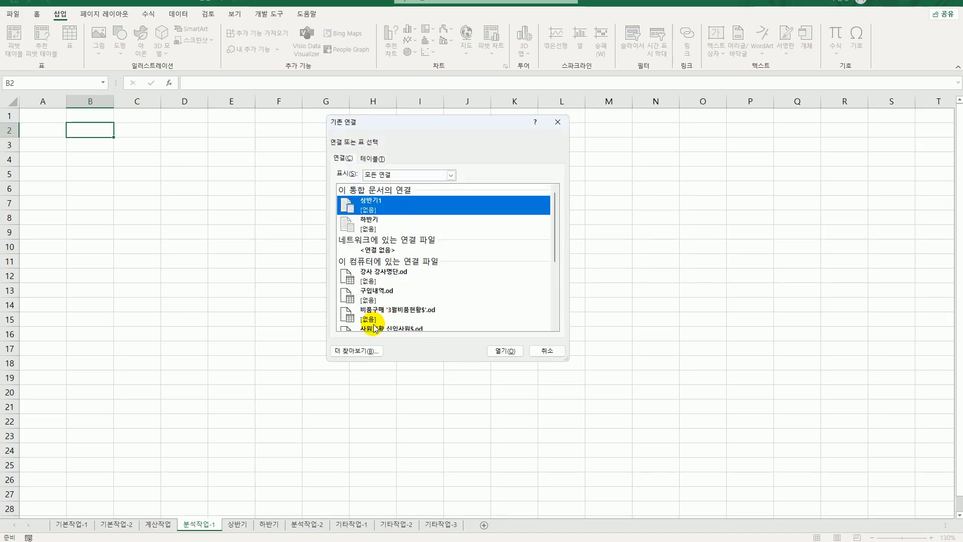
Step: Create the pivot table from the 구입내역 table of the 구입내역 file in C:\컴활1급(기출)\스프레드시트\실전모의고사, with headers in the first row
left_click(363, 351)
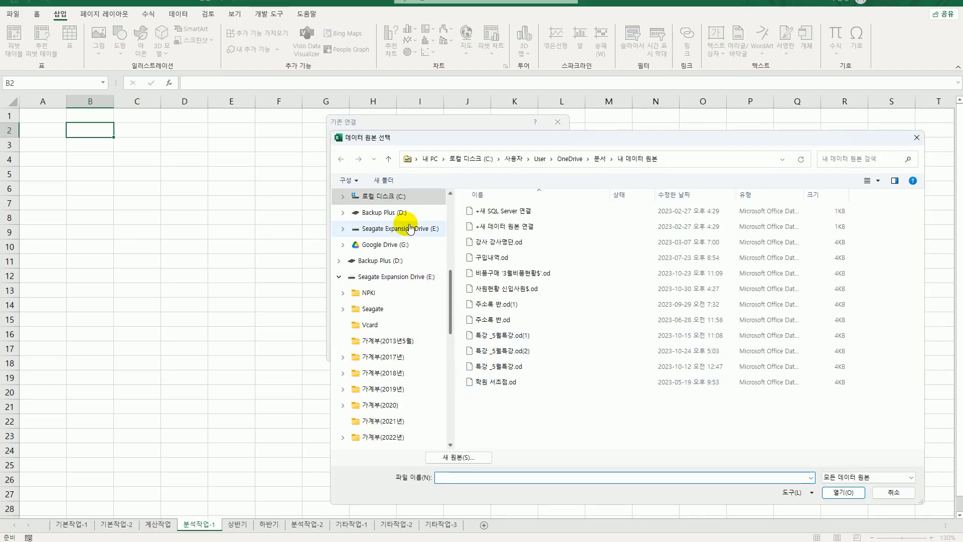
left_click(409, 196)
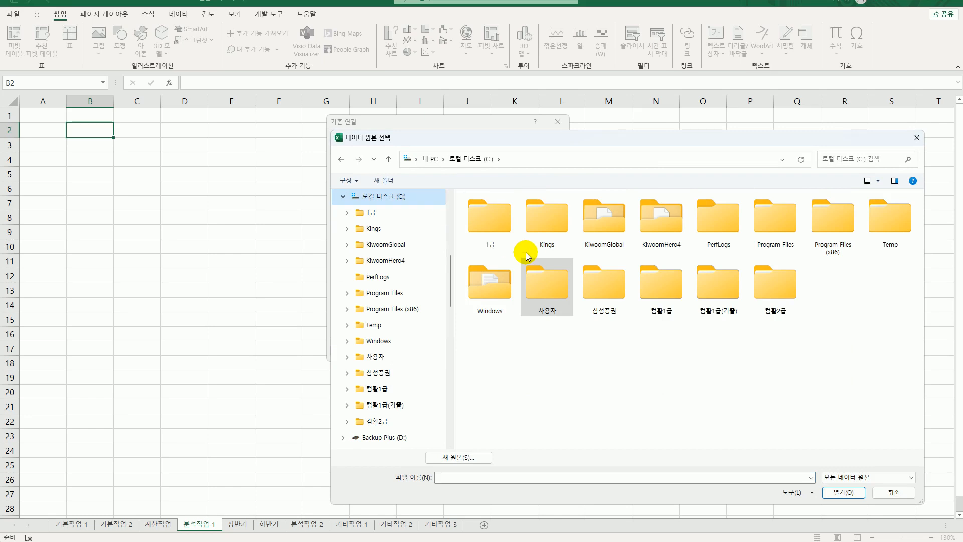
double_click(739, 286)
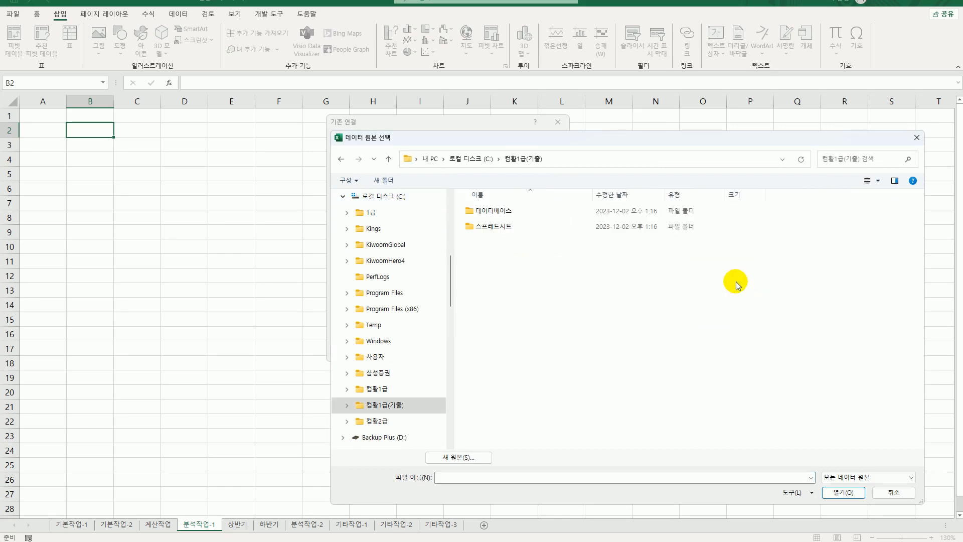
double_click(510, 222)
double_click(502, 215)
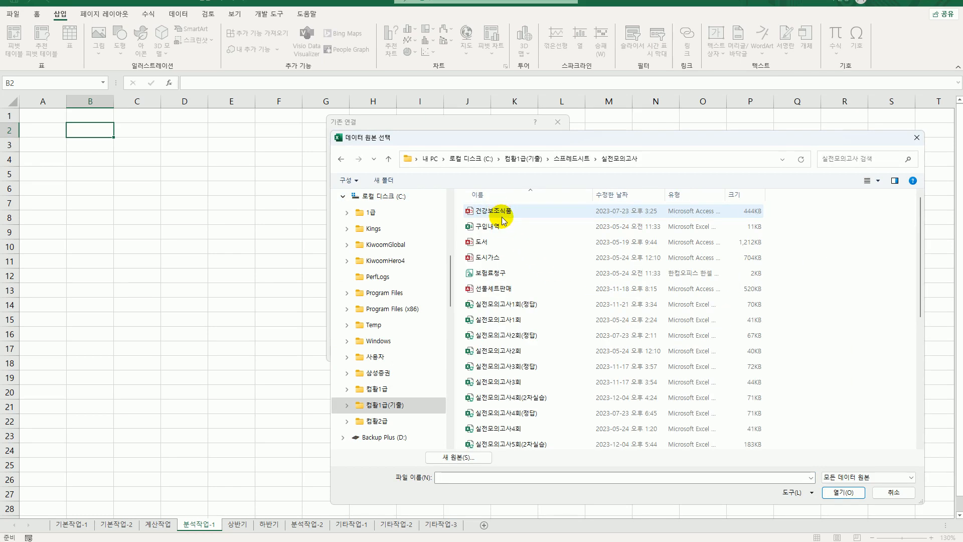
left_click(496, 226)
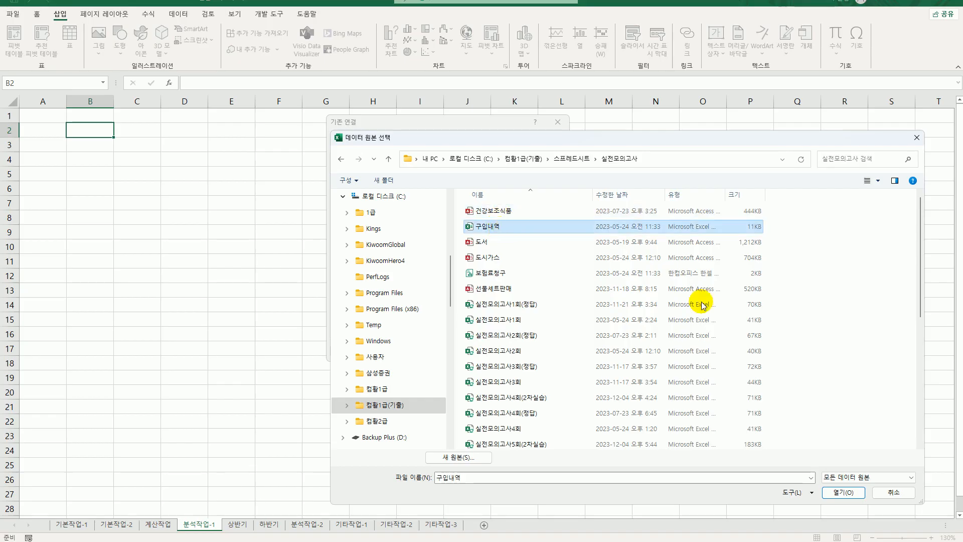
left_click(844, 496)
left_click_drag(930, 300, 581, 256)
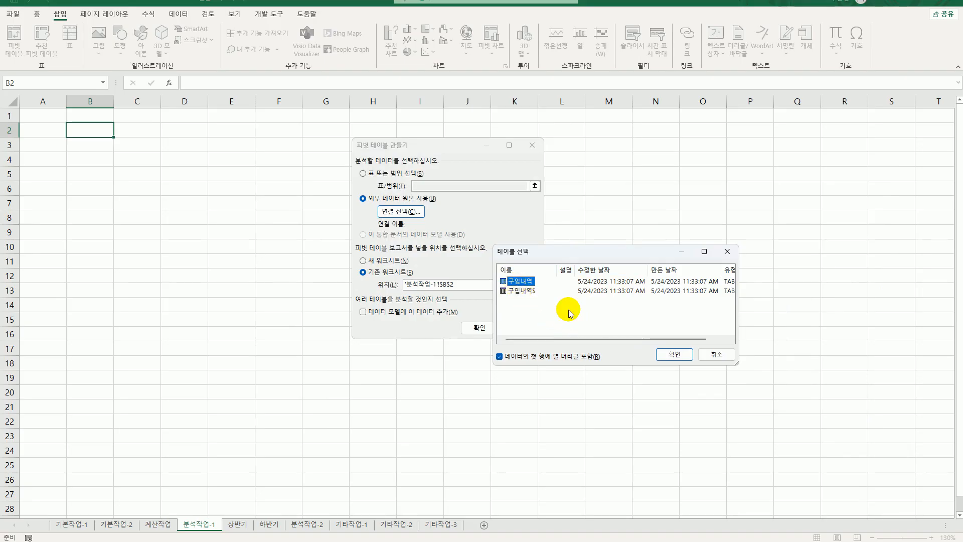
left_click(667, 359)
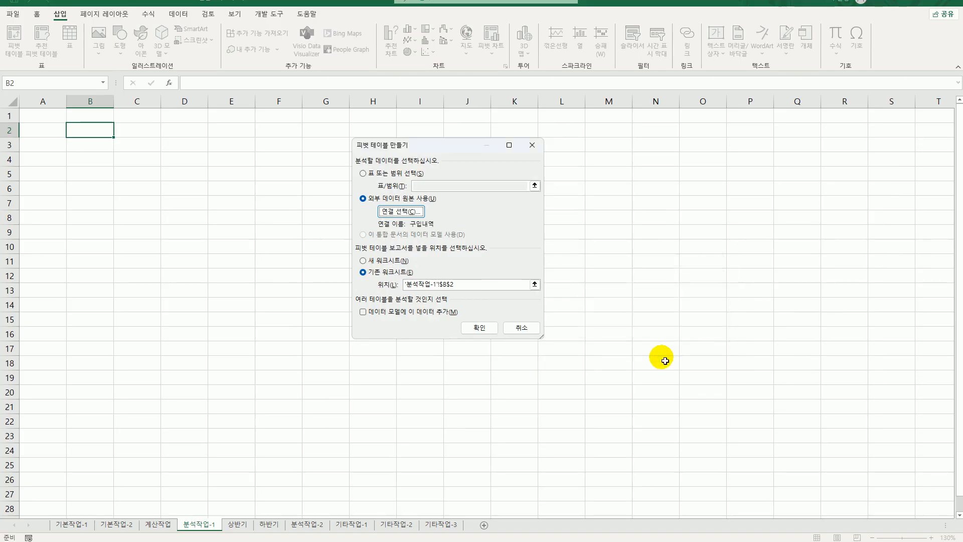
left_click(480, 328)
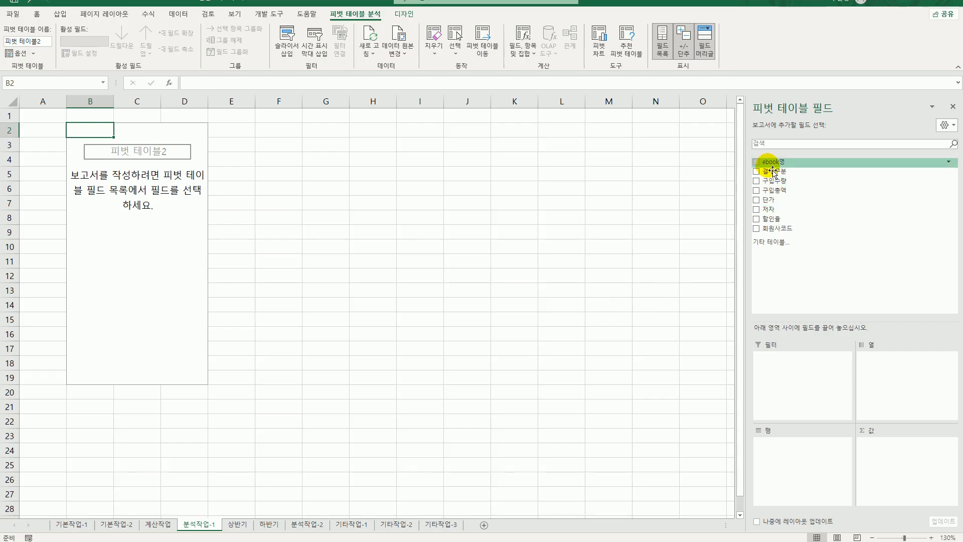
Step: Place the ebook명 field in the pivot table's rows and 결제구분 in its columns
left_click_drag(767, 162, 789, 465)
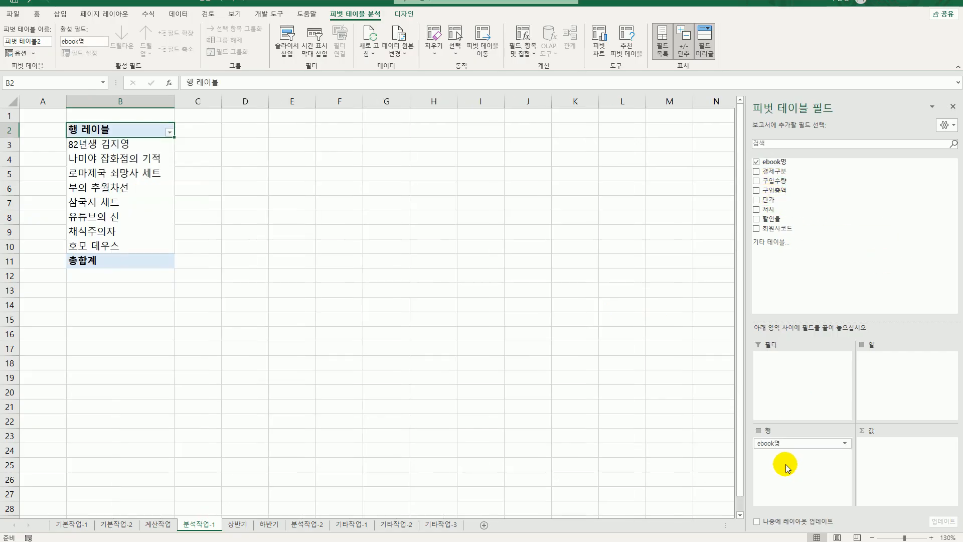
left_click_drag(800, 172, 897, 391)
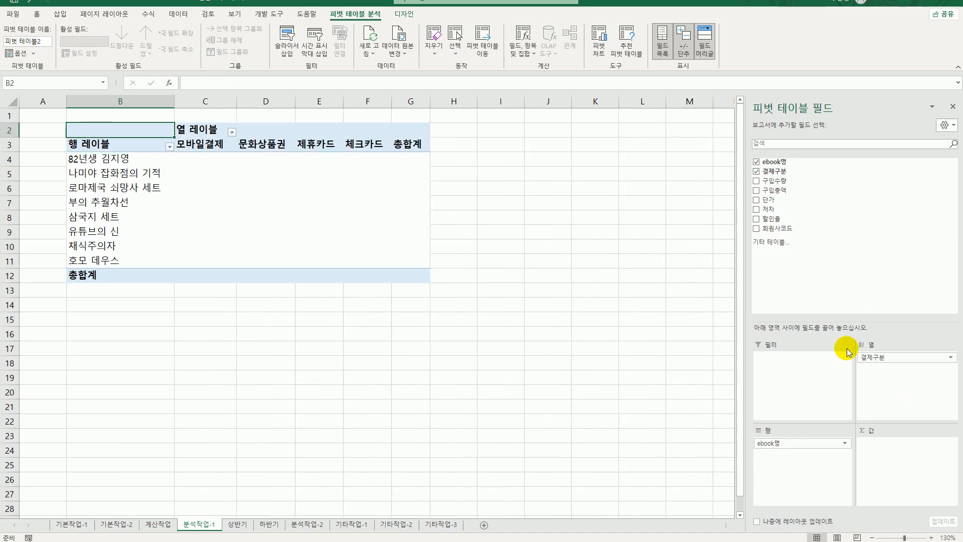
left_click_drag(776, 190, 916, 499)
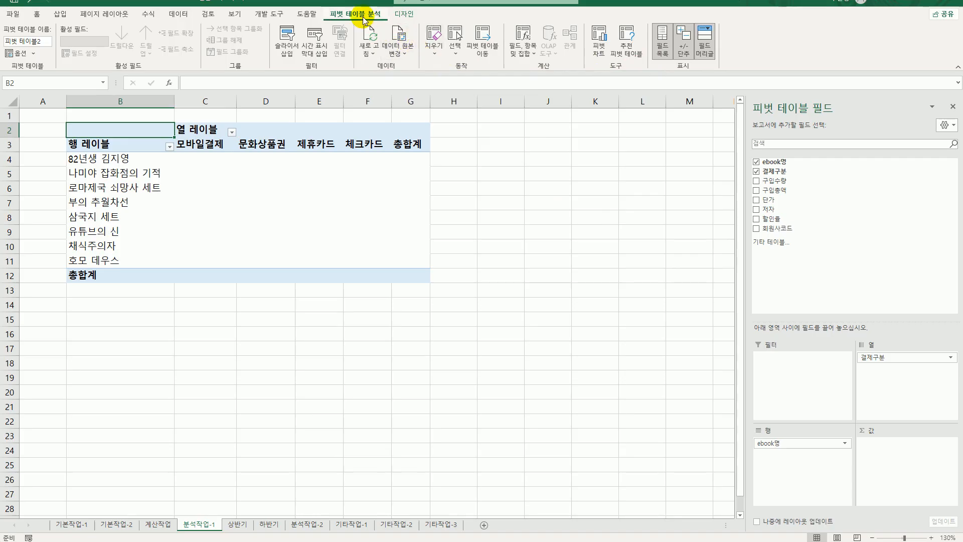
Step: Insert a calculated field named 구입가격 in the pivot table with the formula = 구입수량*단가*(1-할인율)
left_click(523, 45)
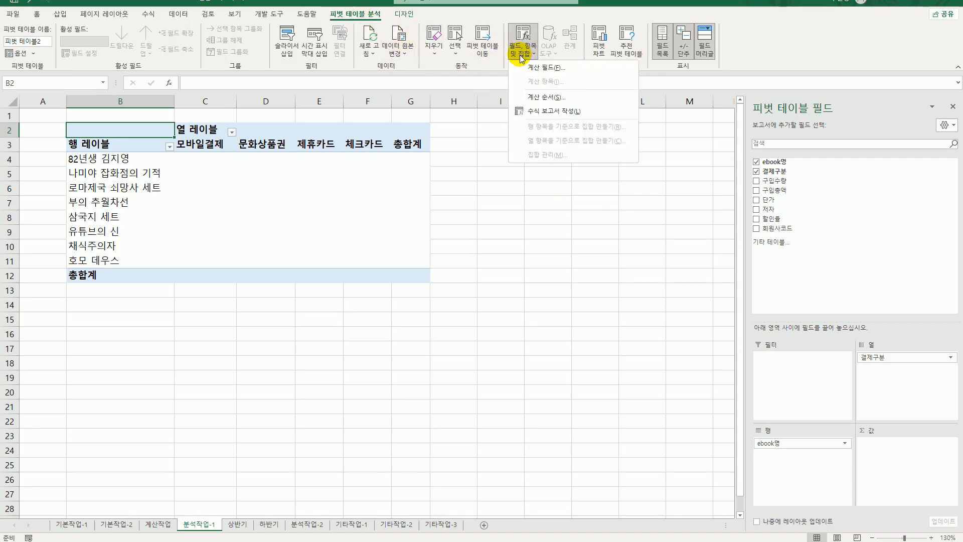
left_click(525, 72)
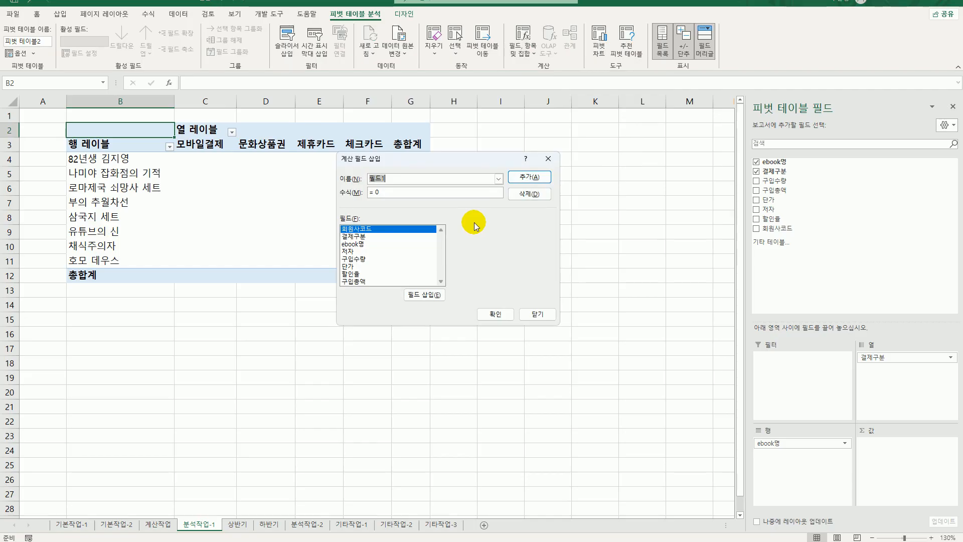
type("구입가격")
key("Tab")
type("=")
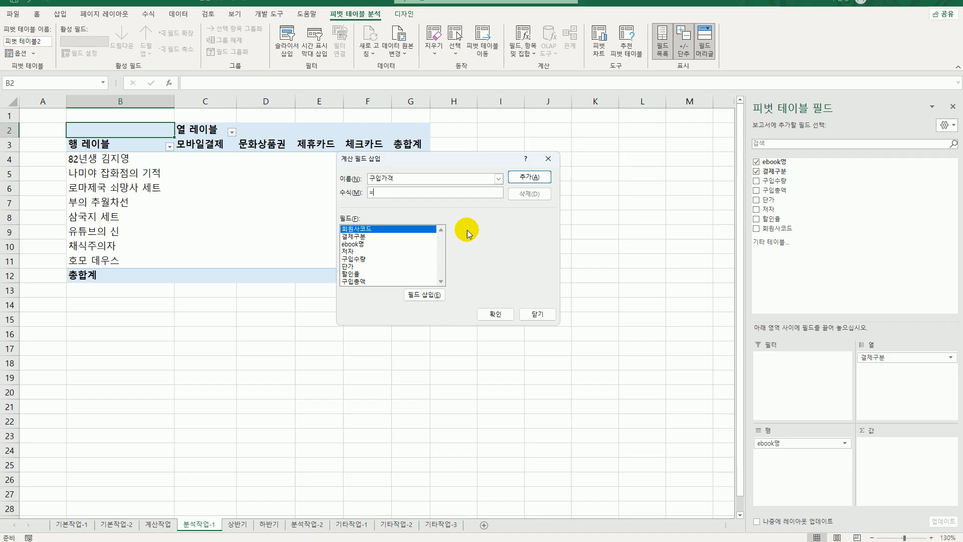
double_click(381, 258)
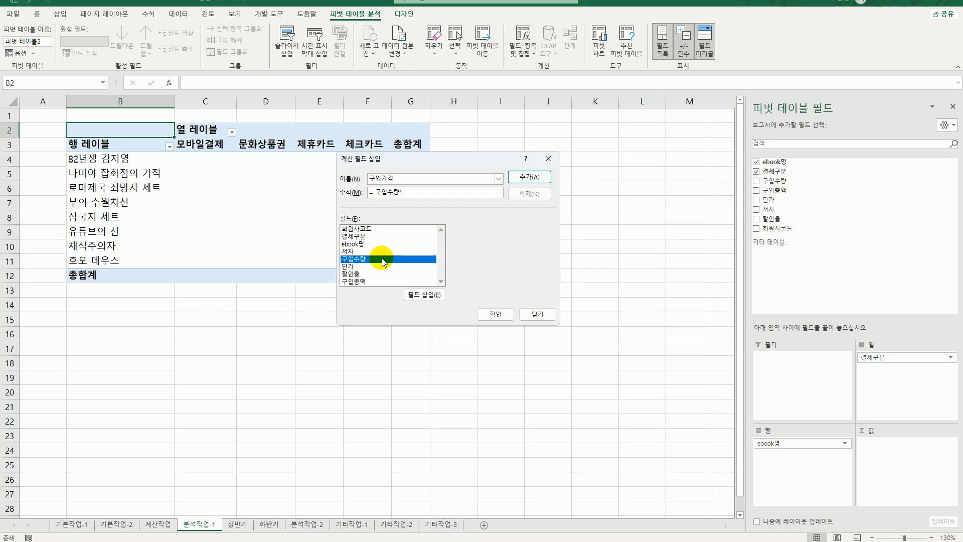
type("*")
double_click(374, 267)
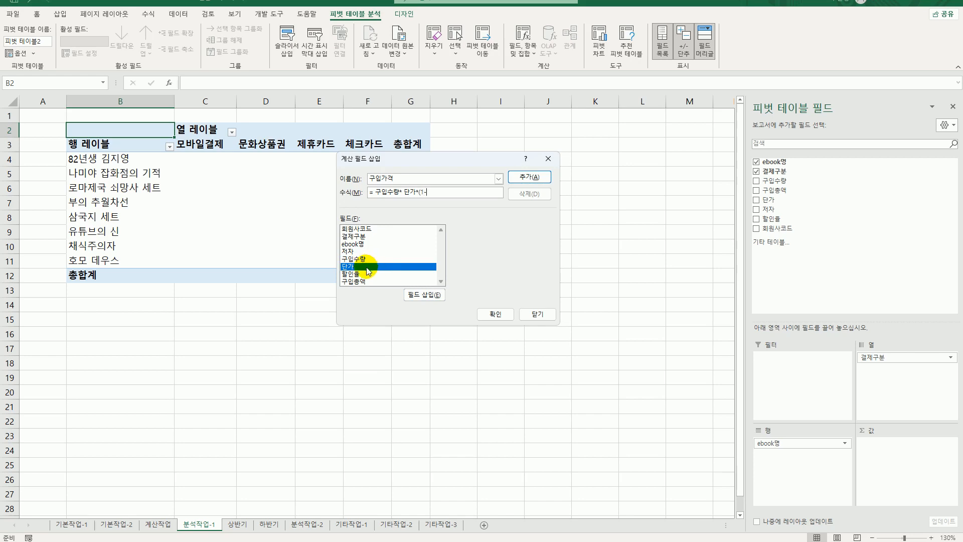
double_click(365, 274)
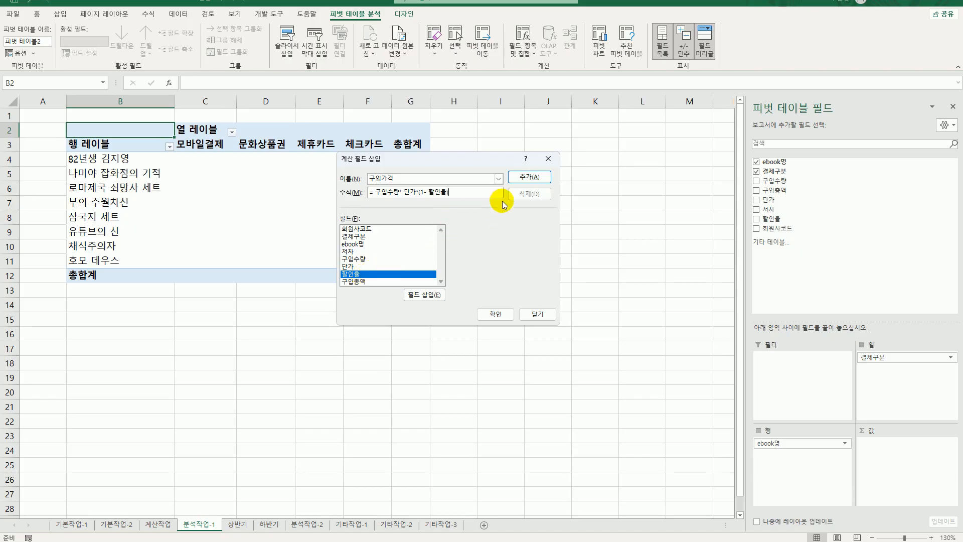
left_click(526, 177)
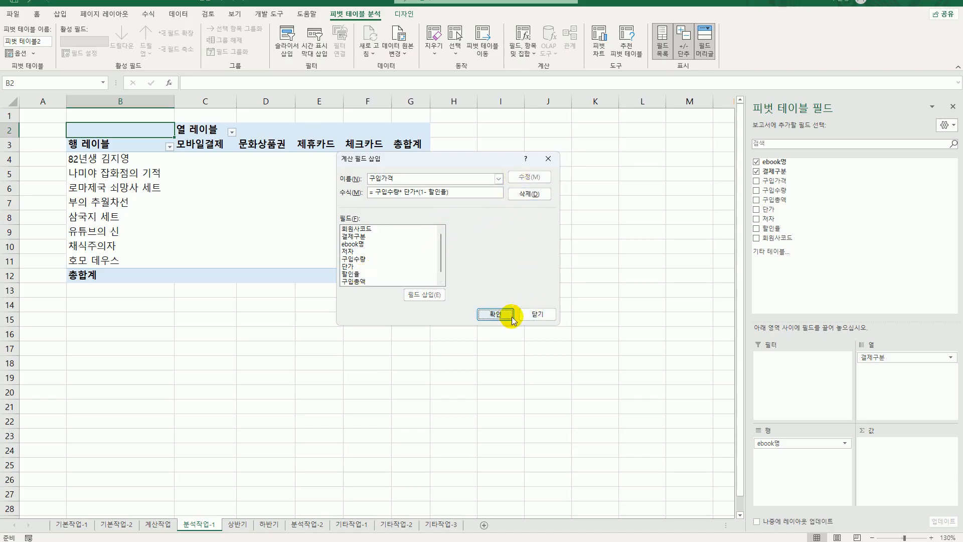
left_click(547, 317)
left_click(494, 316)
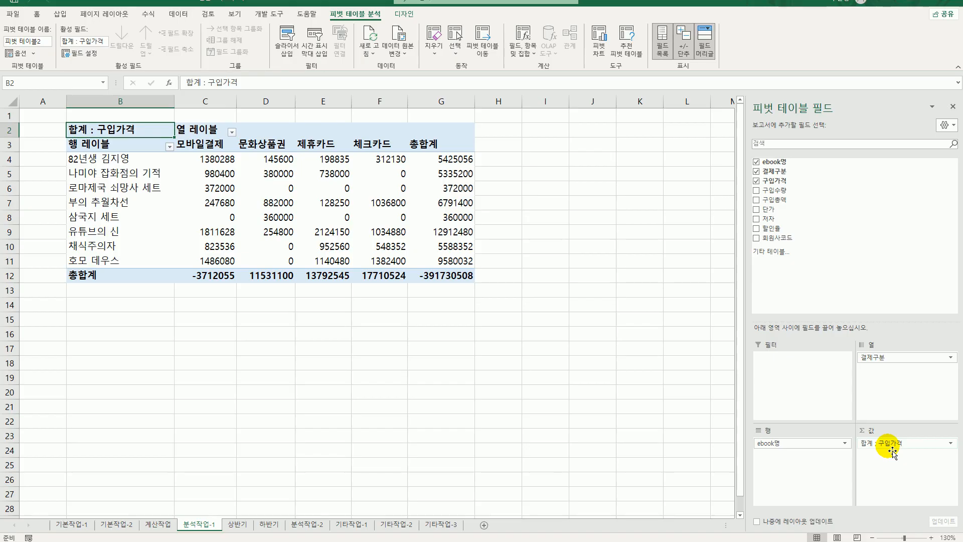
Step: Change the pivot table's report layout to outline form (개요 형식)
left_click(404, 14)
left_click(65, 48)
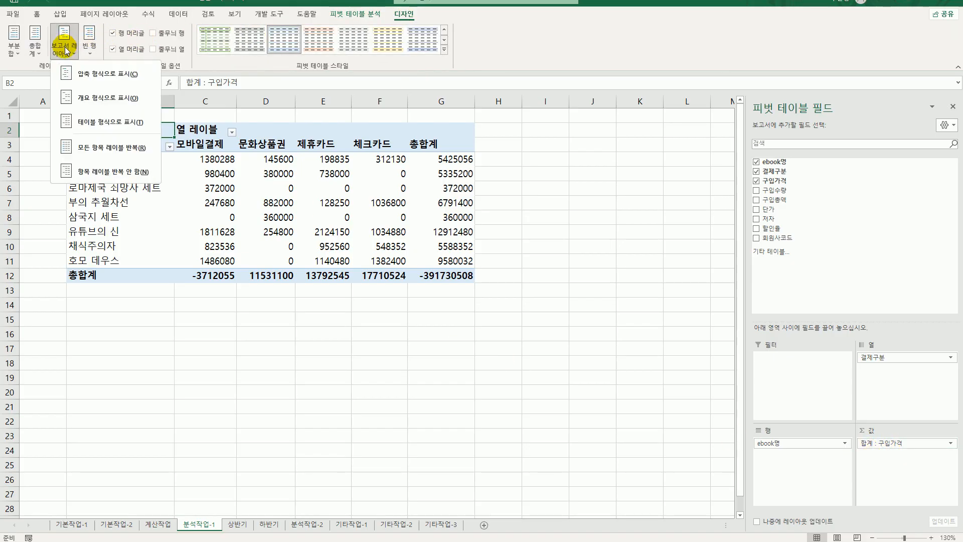
left_click(94, 99)
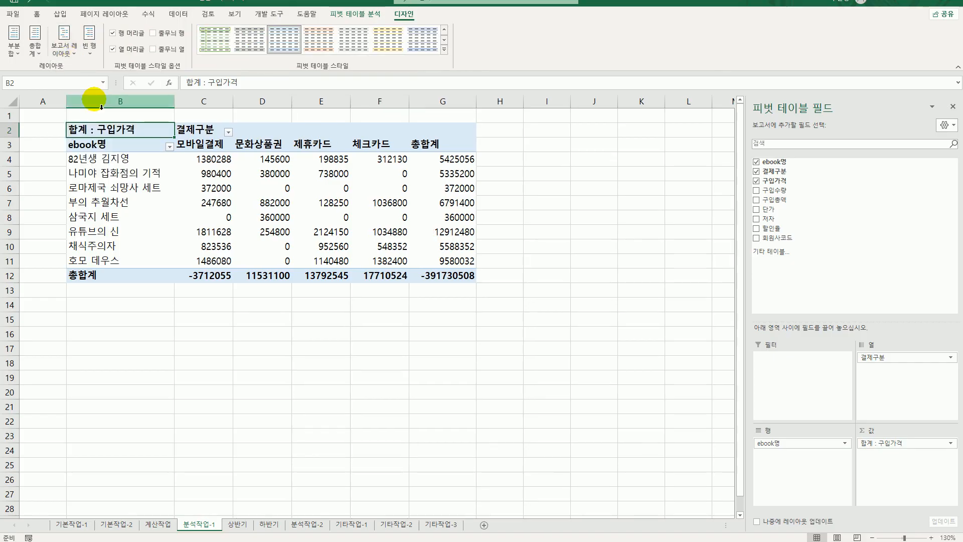
Step: Format the pivot table's 합계 : 구입가격 value field as 숫자 with 0 decimals and a thousands separator
right_click(105, 133)
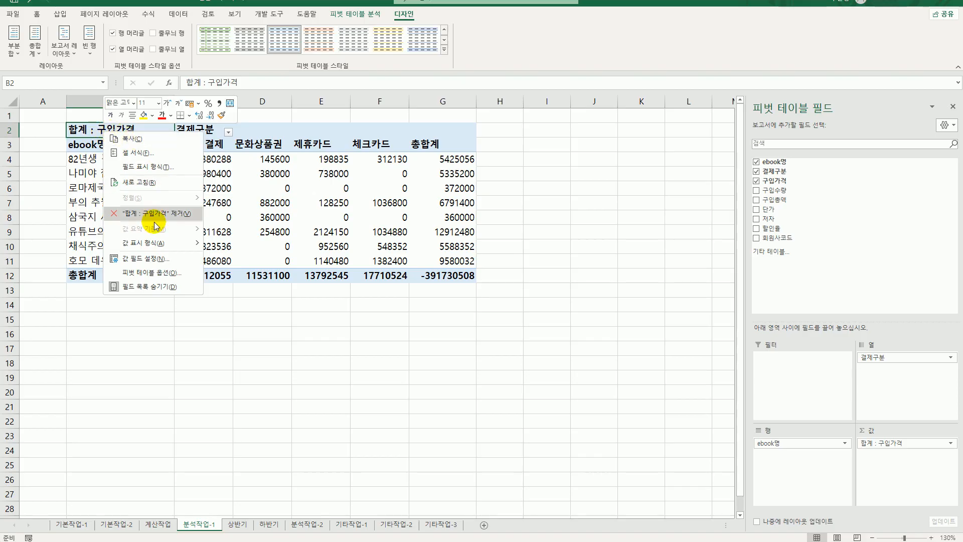
left_click(157, 262)
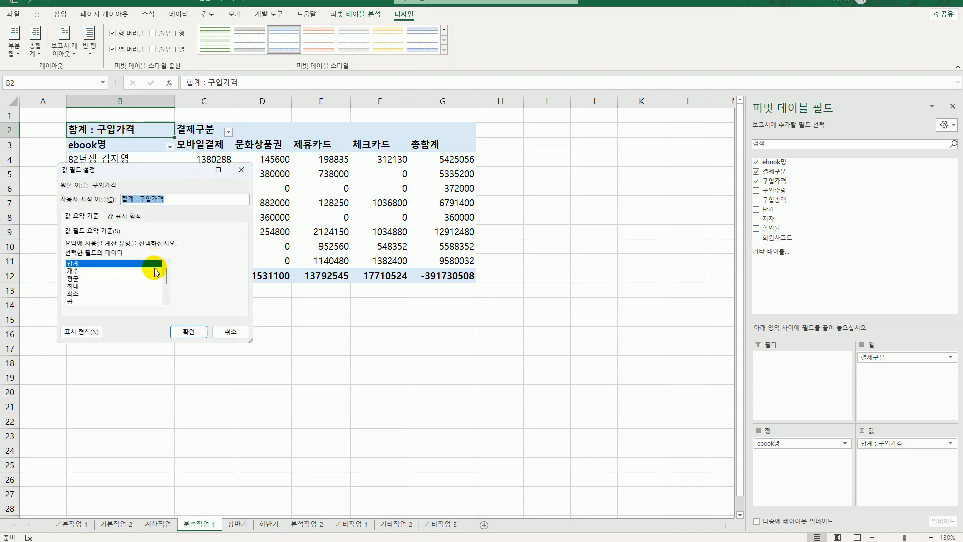
left_click(83, 332)
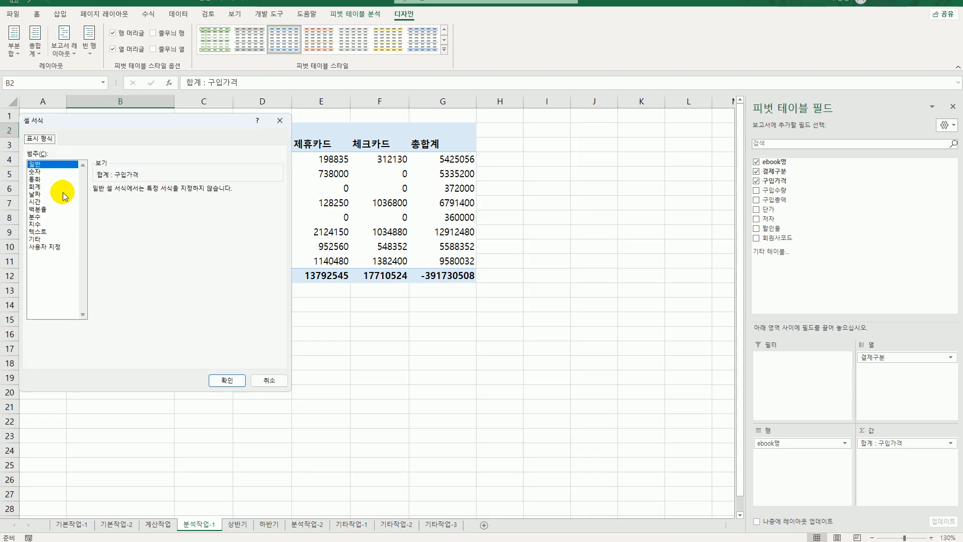
left_click(57, 172)
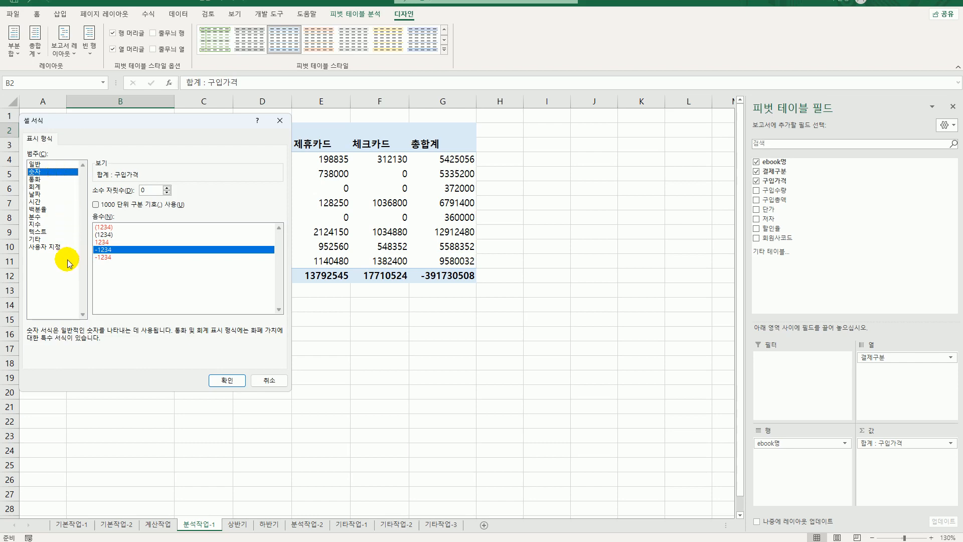
left_click(115, 205)
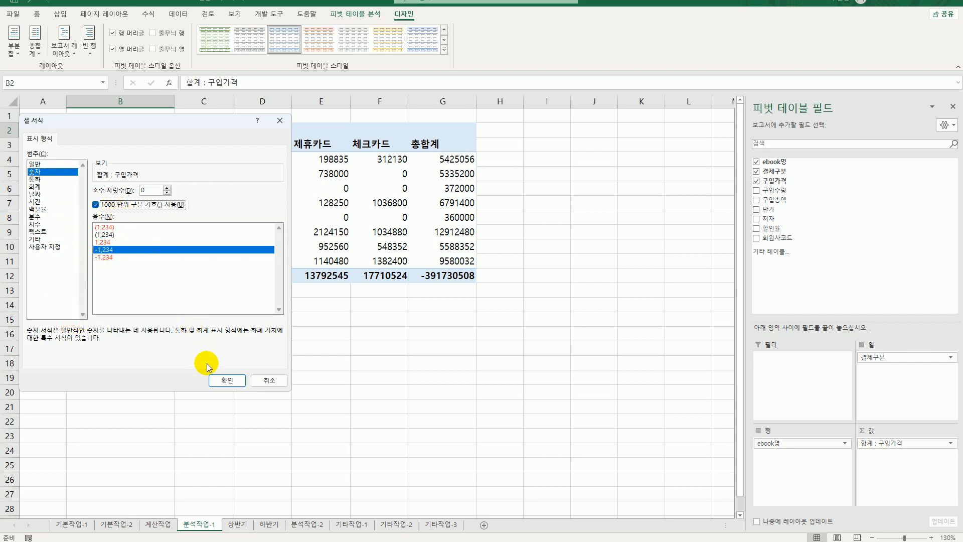
left_click(223, 379)
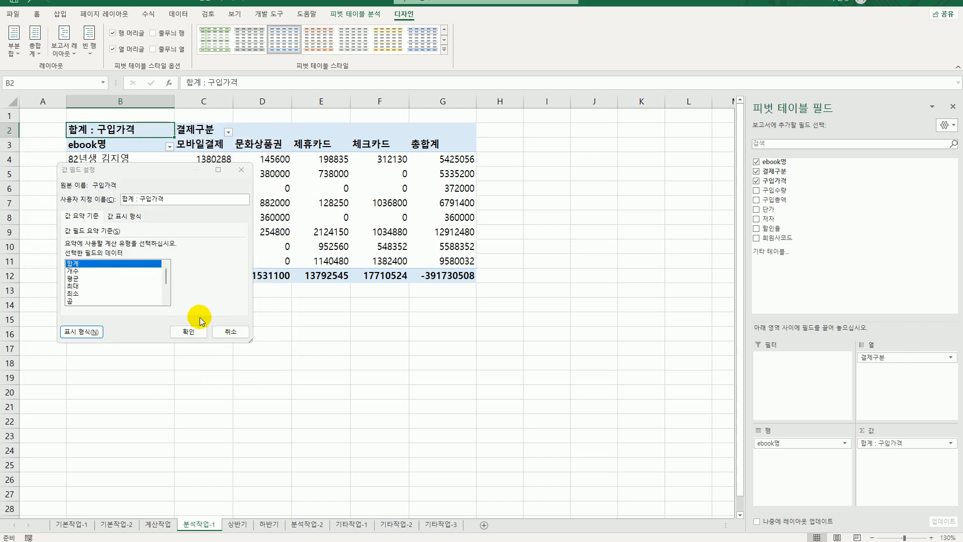
left_click(190, 332)
left_click(492, 276)
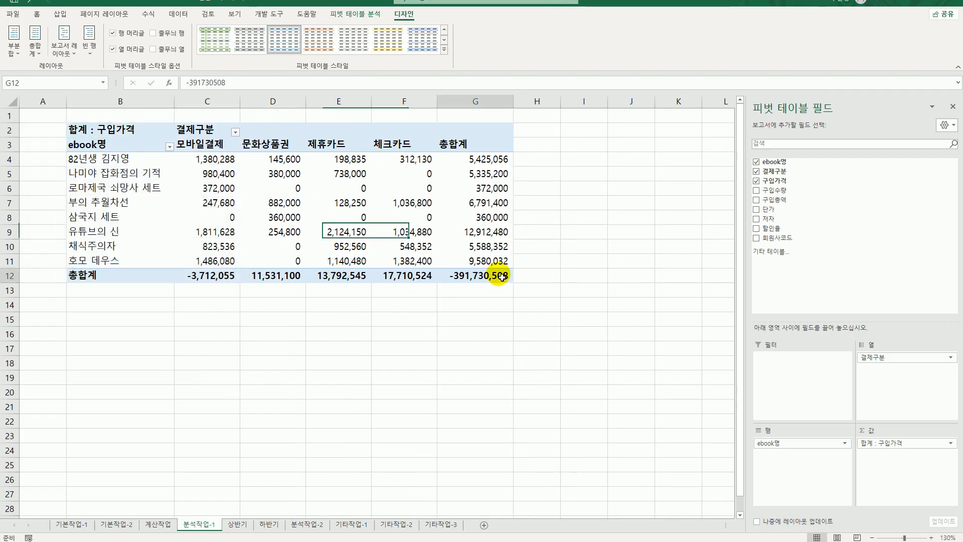
left_click(564, 382)
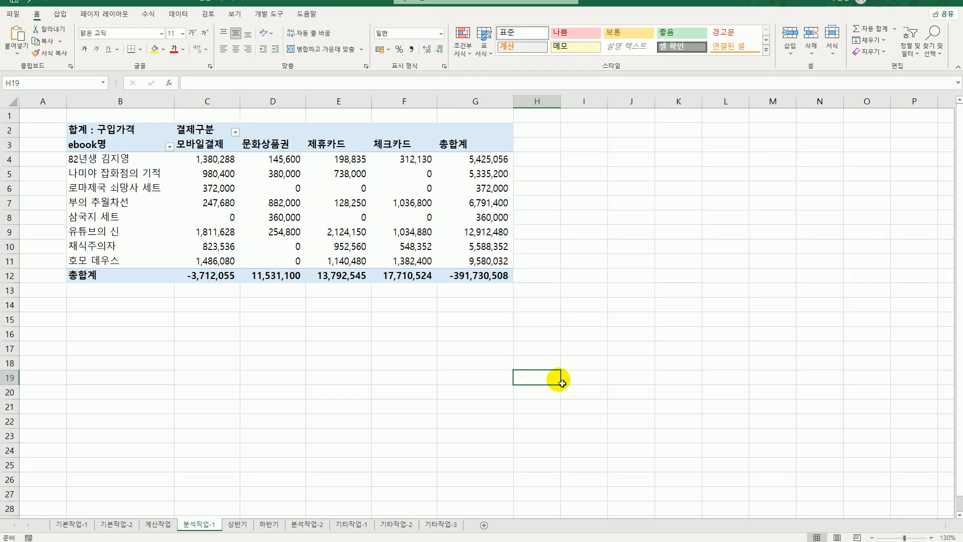
Step: Extract the detail records behind the pivot value for 82년생 김지영 and 모바일결제 onto a new sheet
left_click(117, 164)
left_click(196, 160)
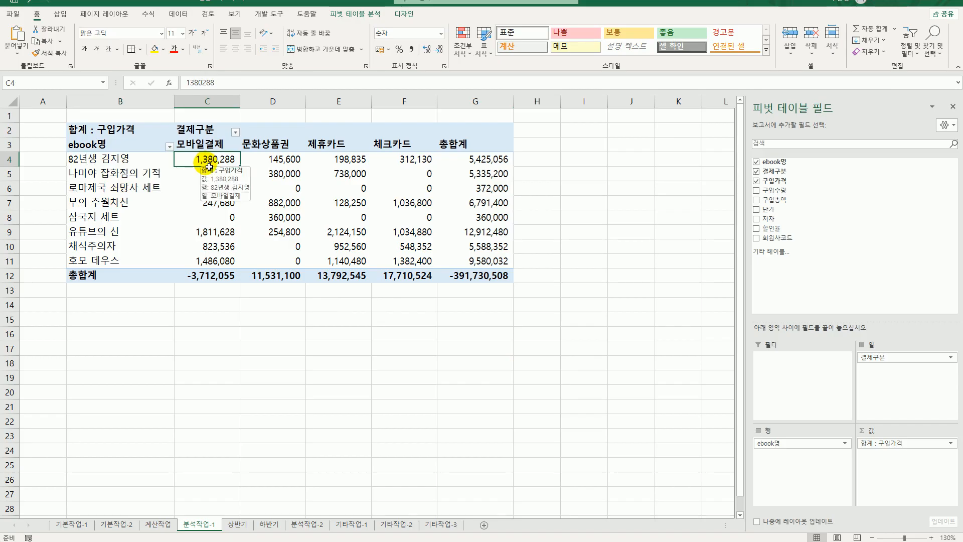
double_click(211, 160)
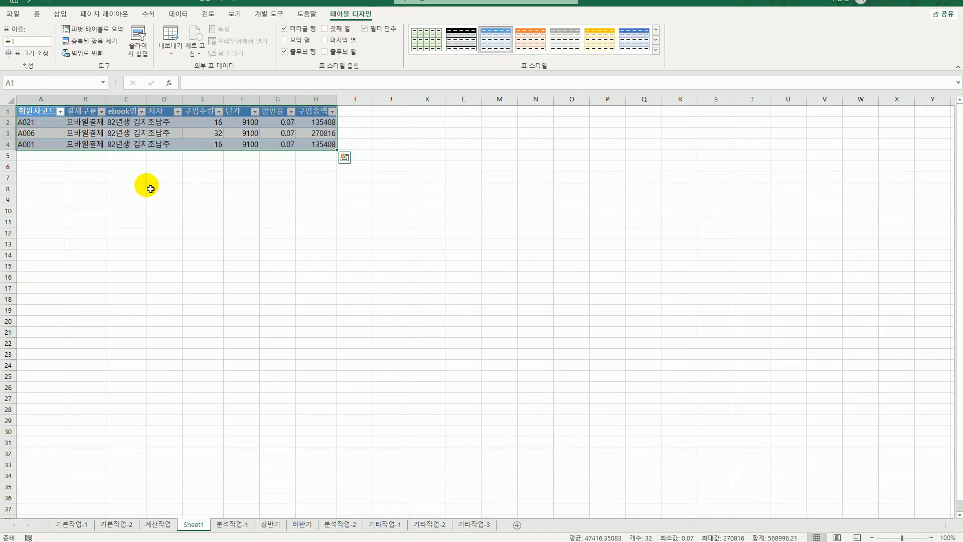
double_click(205, 526)
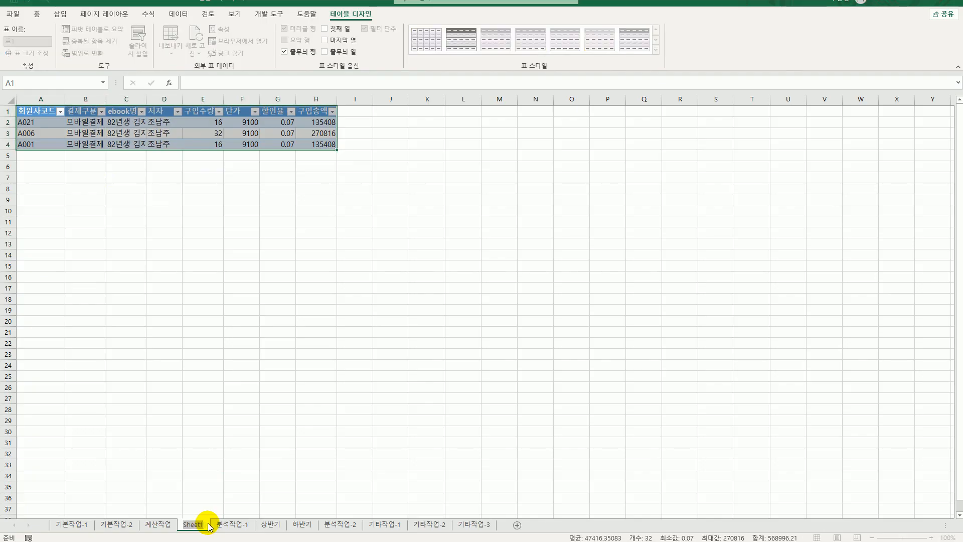
type("김지")
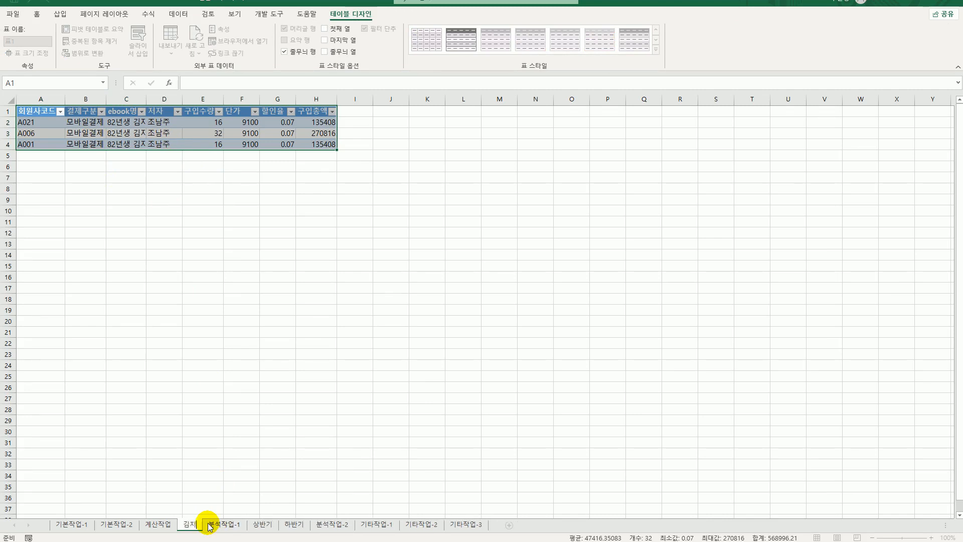
type("영모바일")
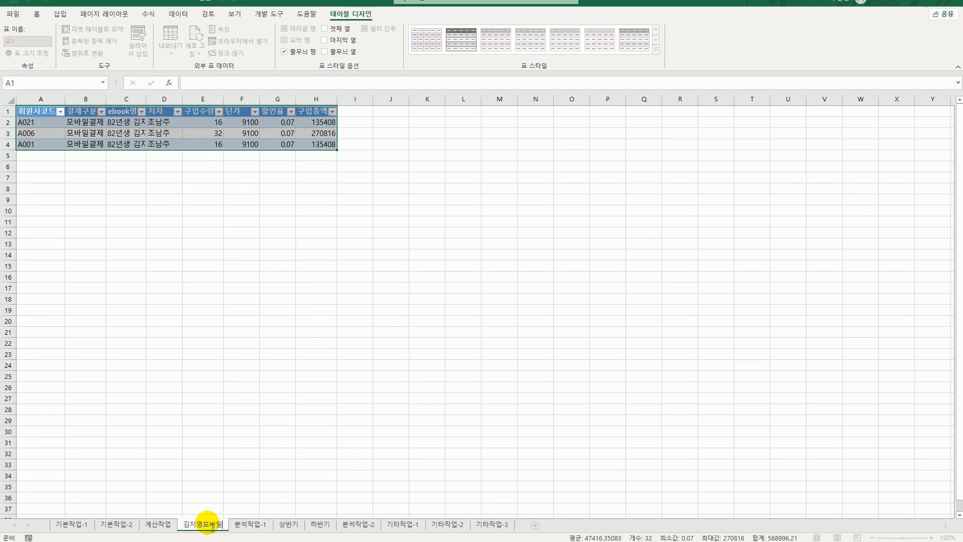
key("Return")
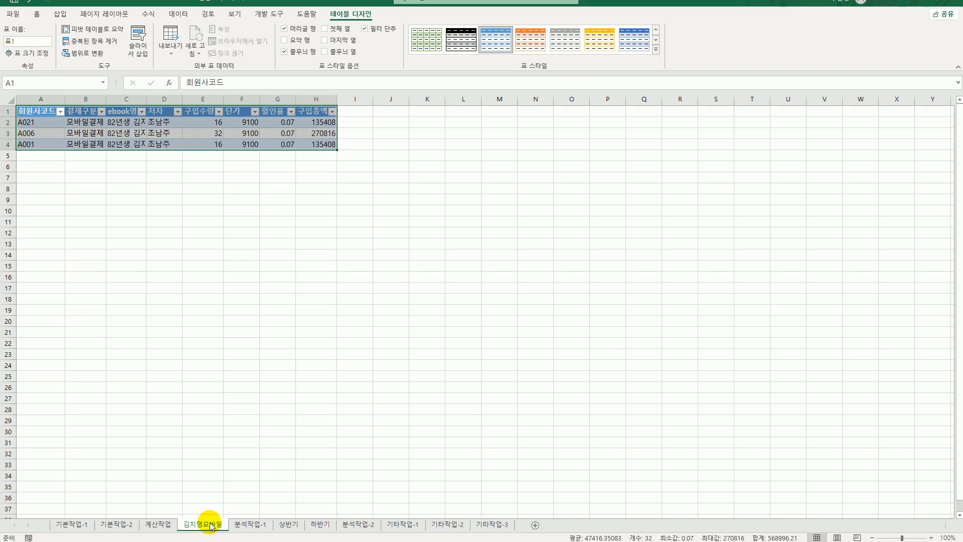
Step: Split A2:A19 of the 상반기 sheet into columns using only the comma delimiter, and auto-fit columns B and C
left_click(294, 524)
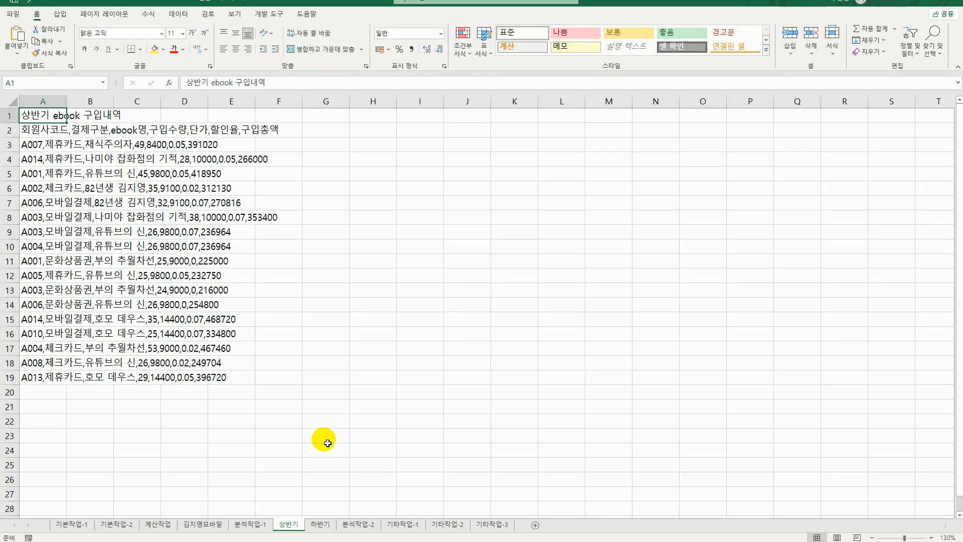
left_click_drag(37, 130, 44, 379)
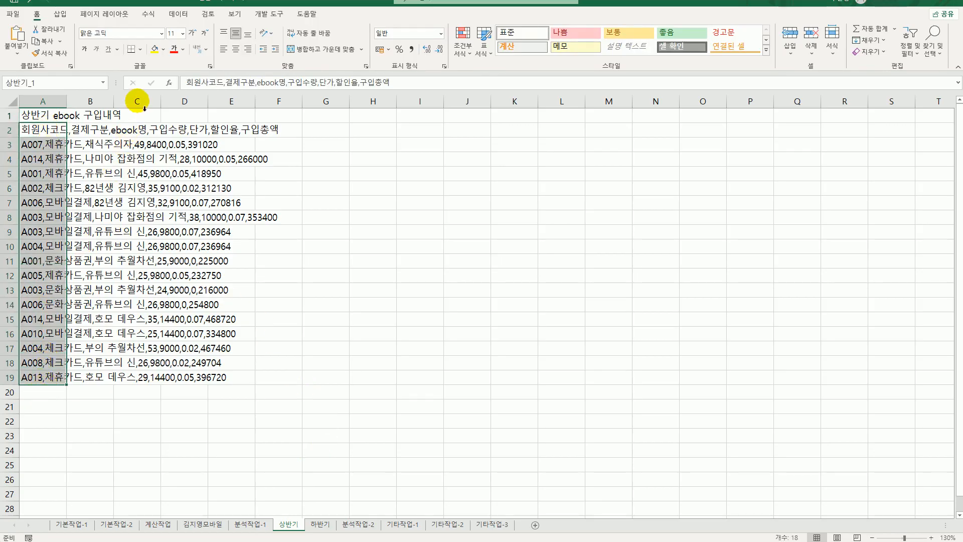
left_click(179, 15)
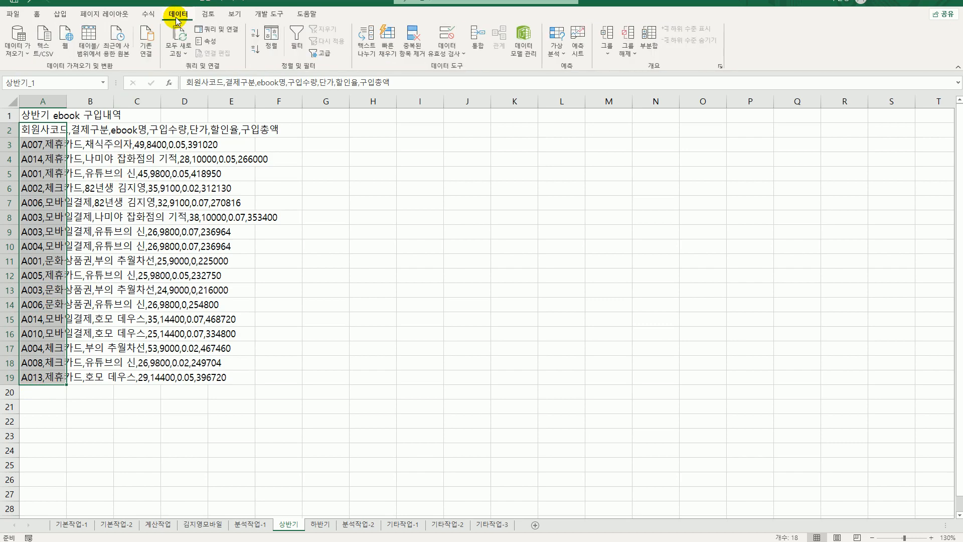
left_click(368, 51)
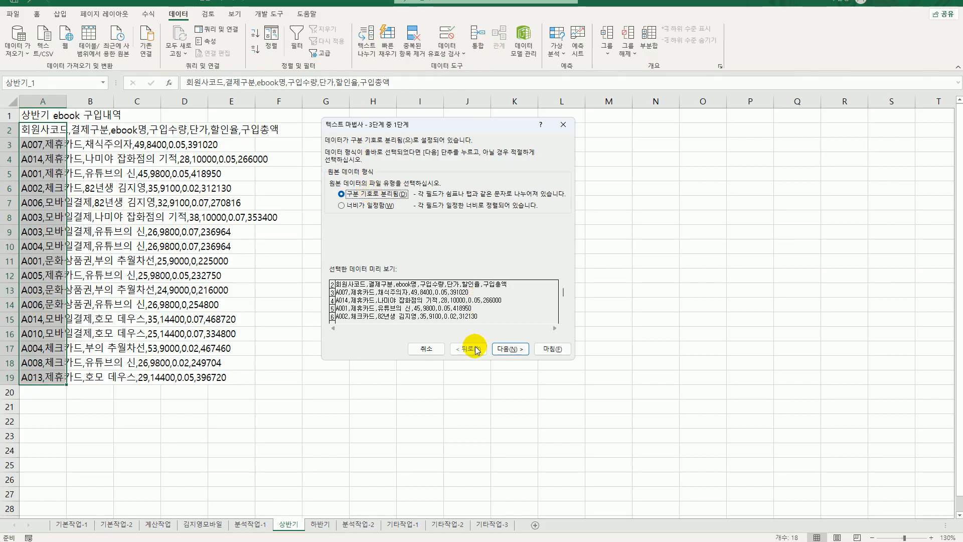
left_click(499, 350)
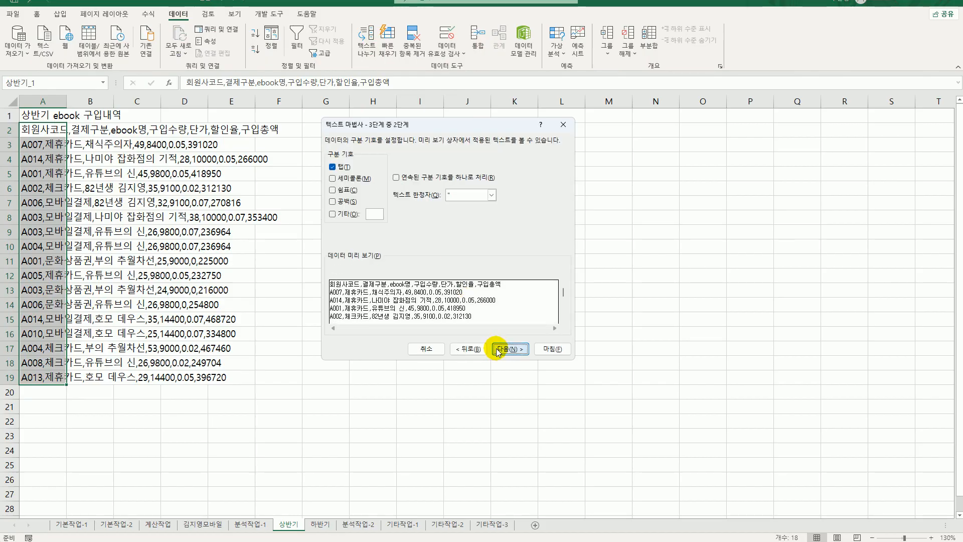
left_click(335, 166)
left_click(344, 190)
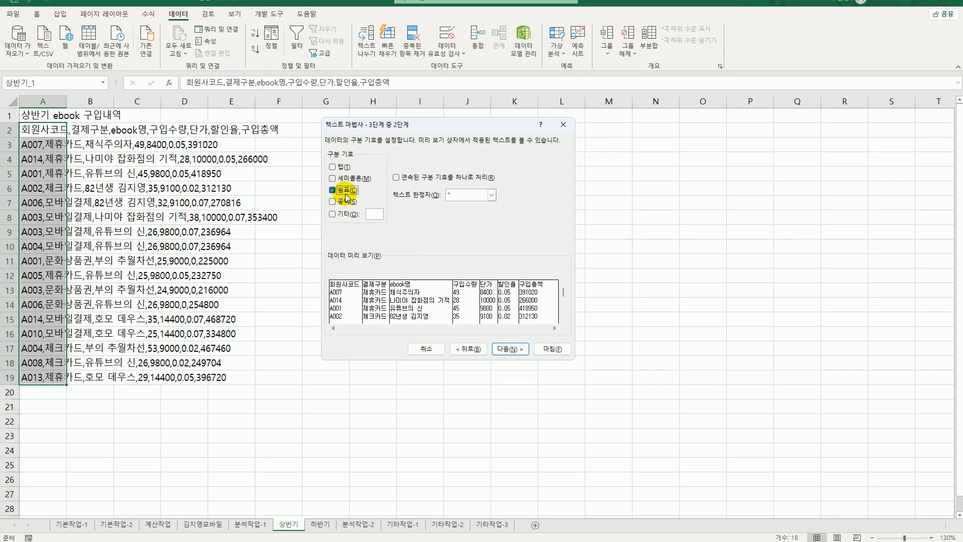
left_click(508, 349)
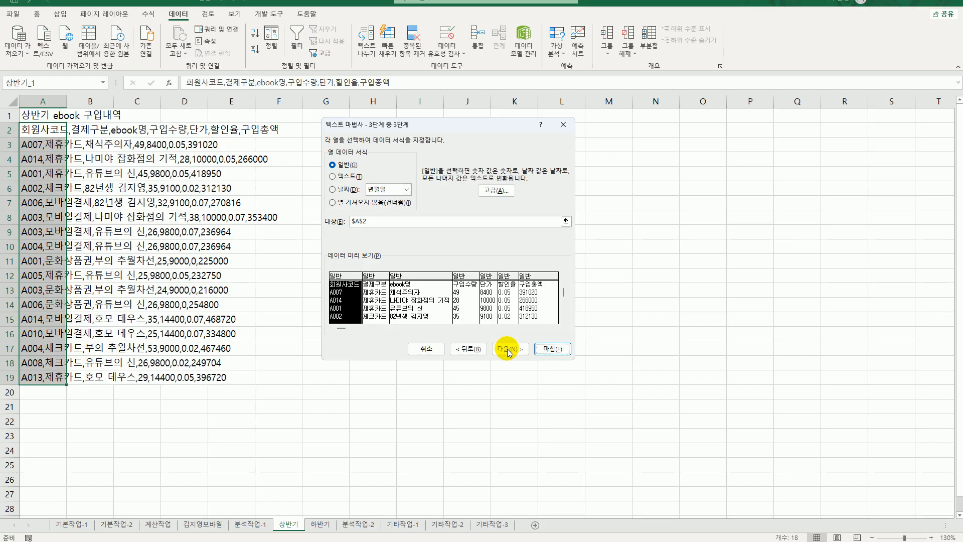
left_click(551, 350)
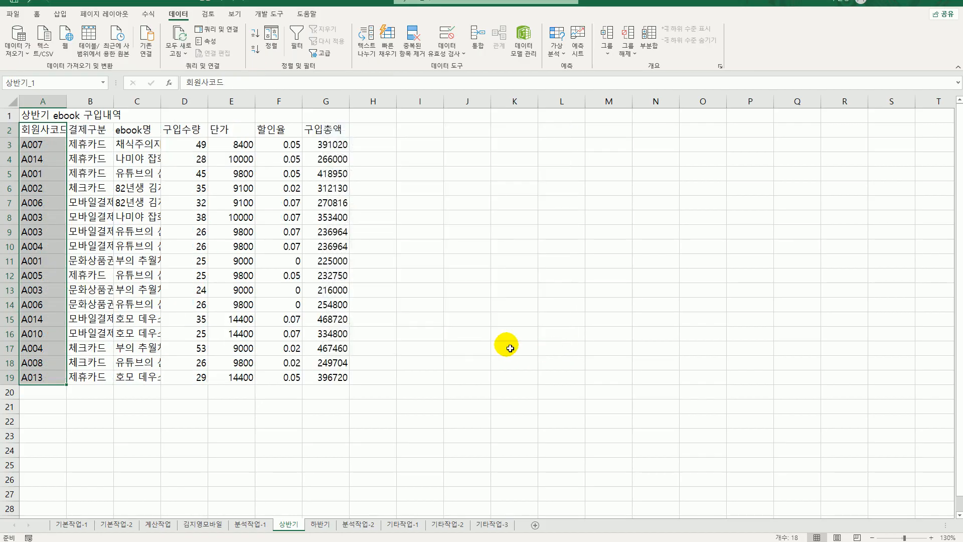
double_click(113, 101)
double_click(171, 103)
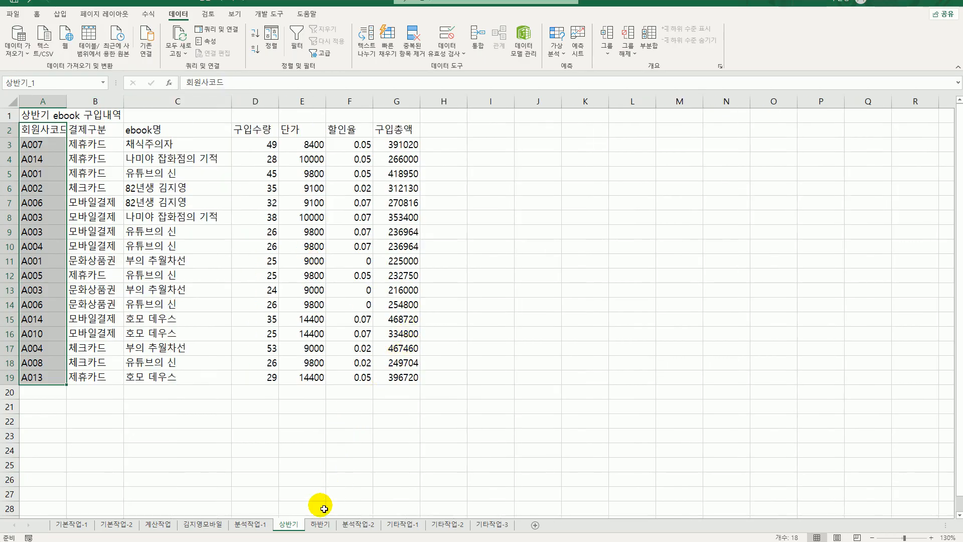
Step: Split A2:A7 of the 하반기 sheet into columns using the comma delimiter, and auto-fit columns B and C
left_click(320, 524)
left_click_drag(46, 129, 44, 206)
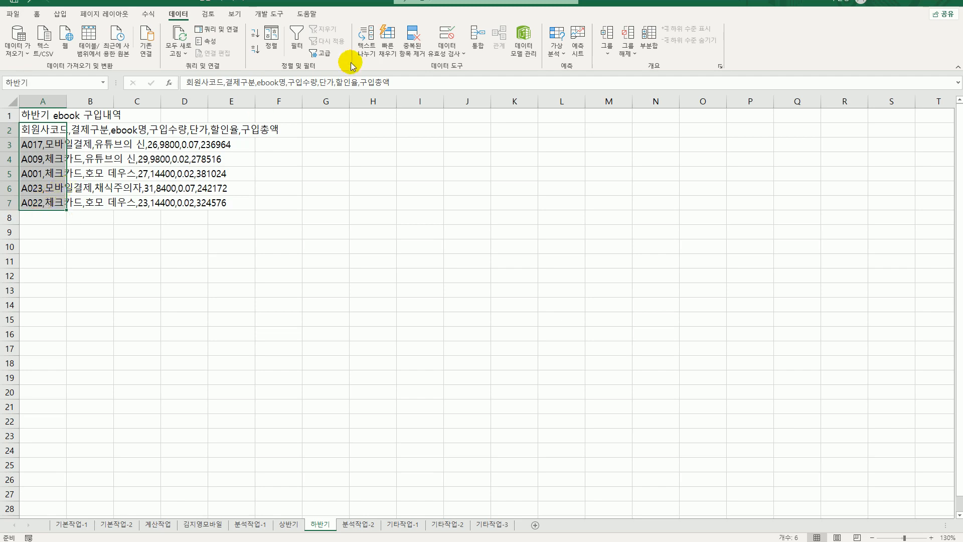
left_click(363, 50)
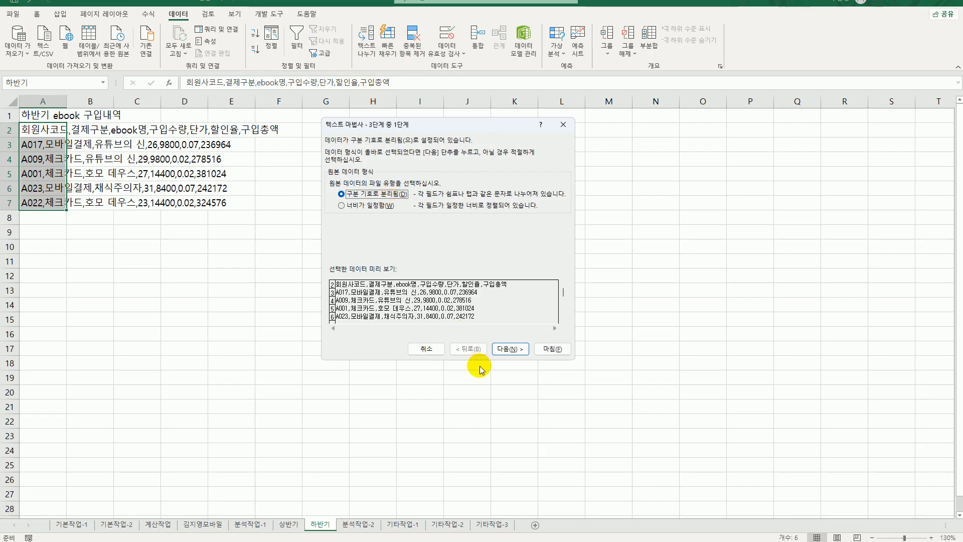
left_click(507, 353)
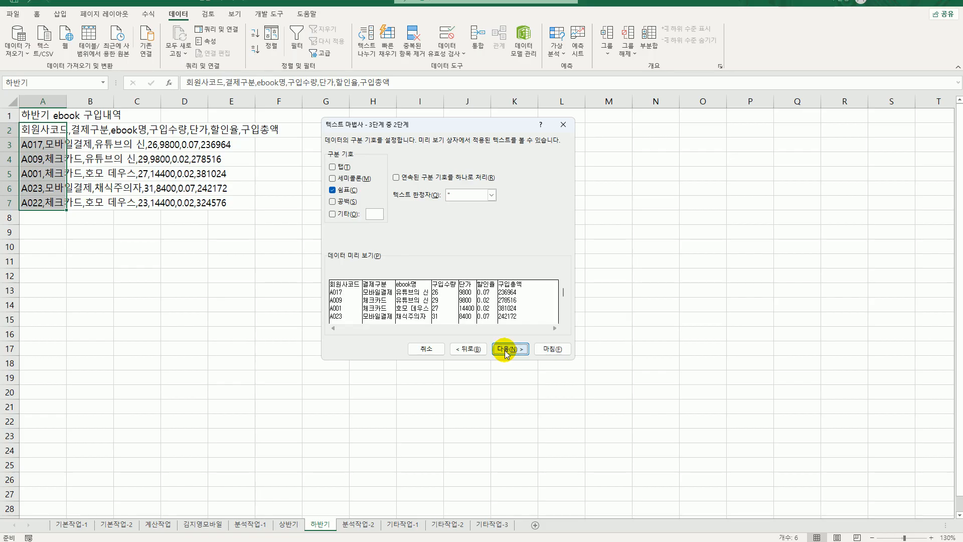
left_click(505, 353)
left_click(552, 351)
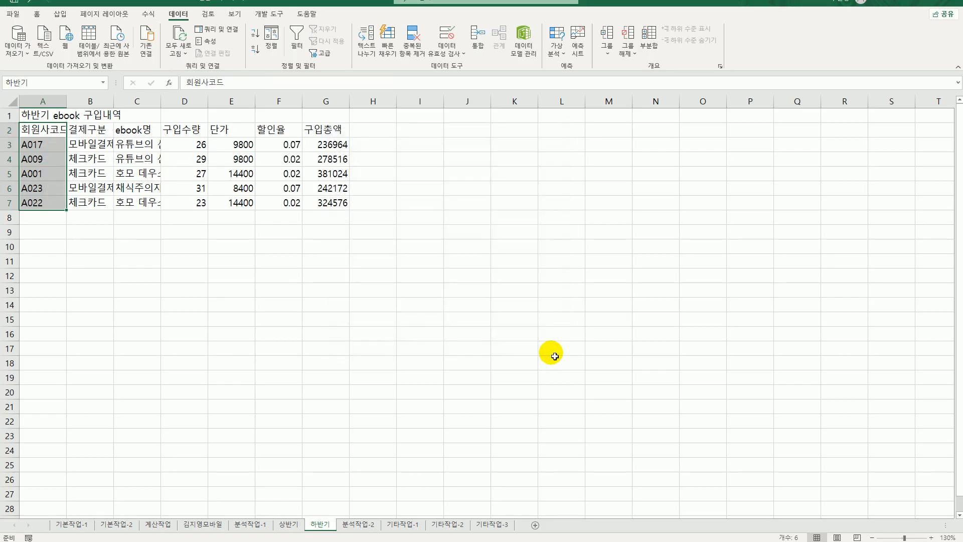
double_click(114, 102)
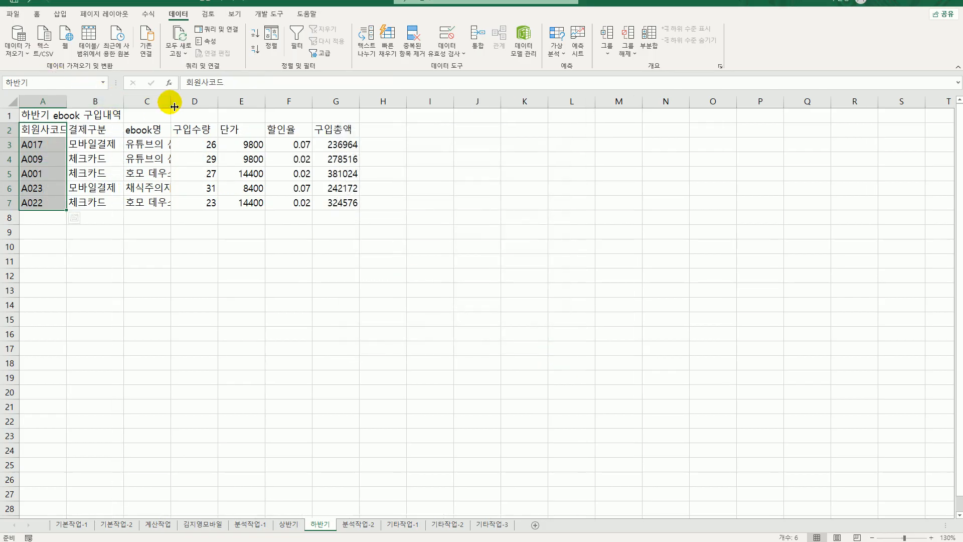
double_click(171, 103)
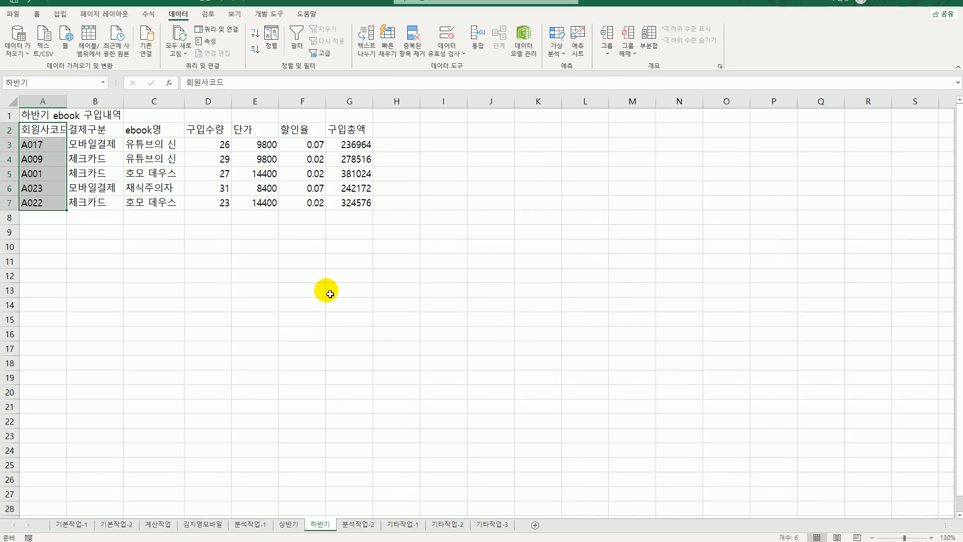
Step: Start a 합계 consolidation into A2:C8 of the 분석작업-2 sheet, adding C2:G19 of the 상반기 sheet as a reference
left_click(356, 524)
left_click_drag(63, 129, 200, 219)
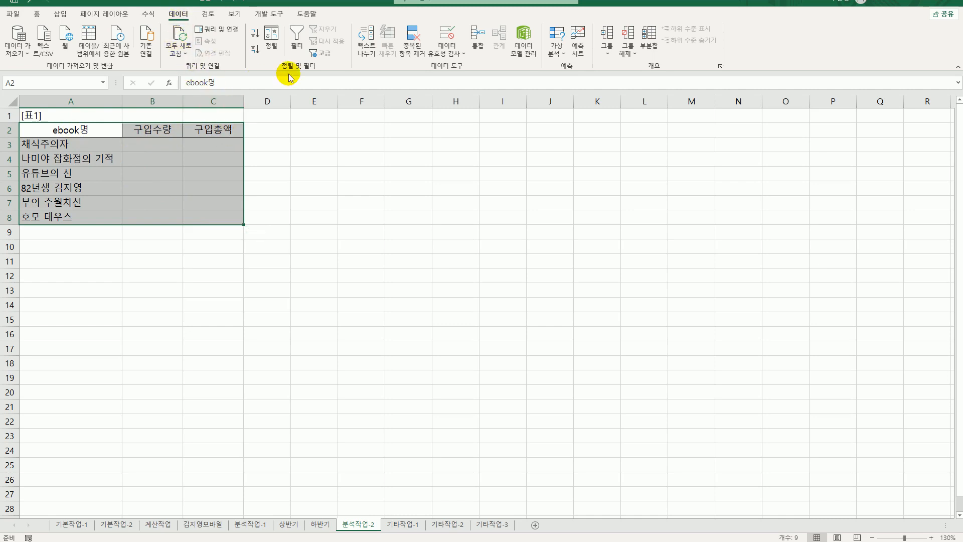
left_click(476, 44)
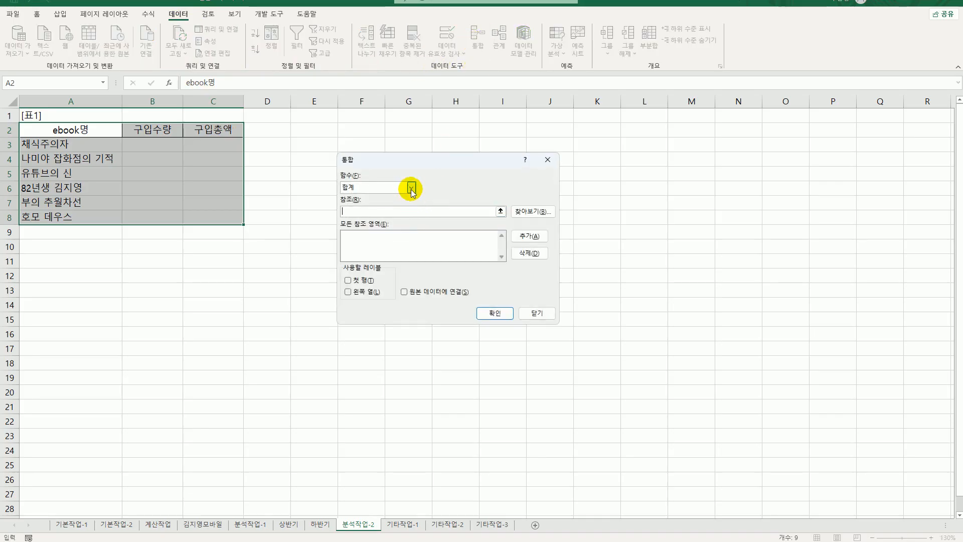
left_click(282, 530)
left_click_drag(49, 129, 402, 379)
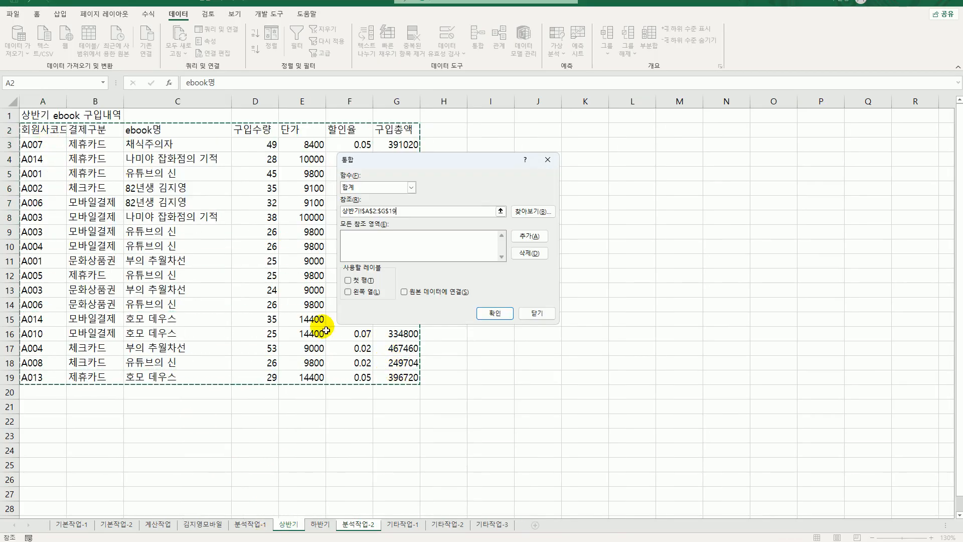
left_click_drag(51, 130, 378, 370)
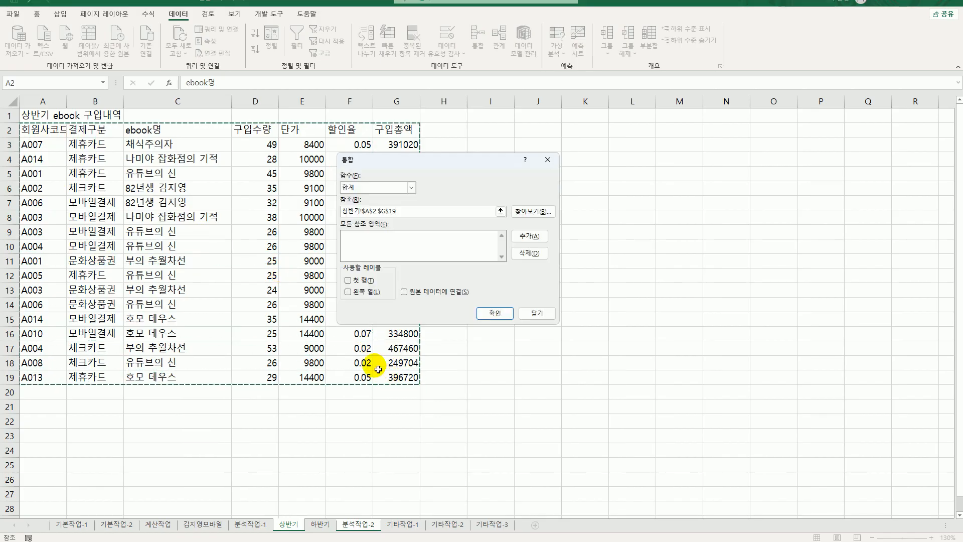
left_click_drag(185, 128, 409, 381)
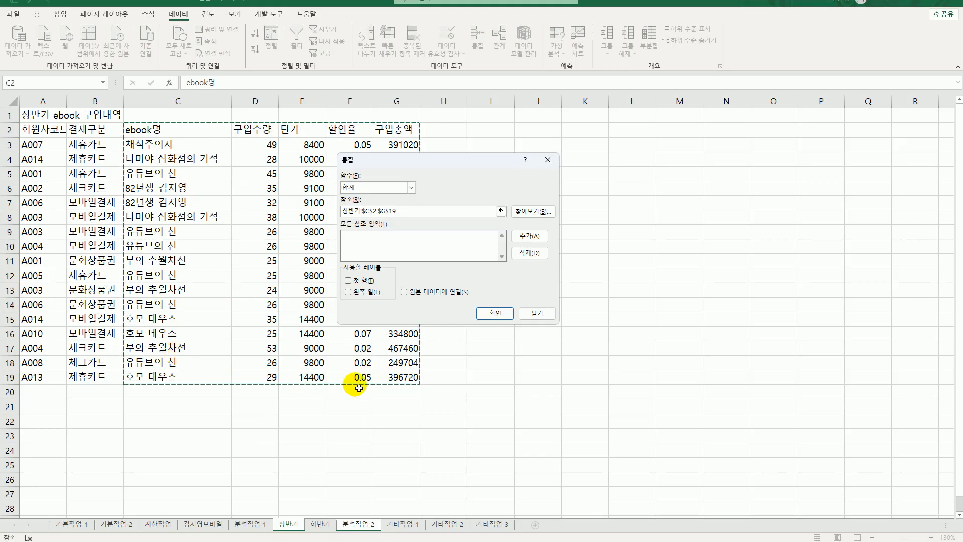
left_click(530, 236)
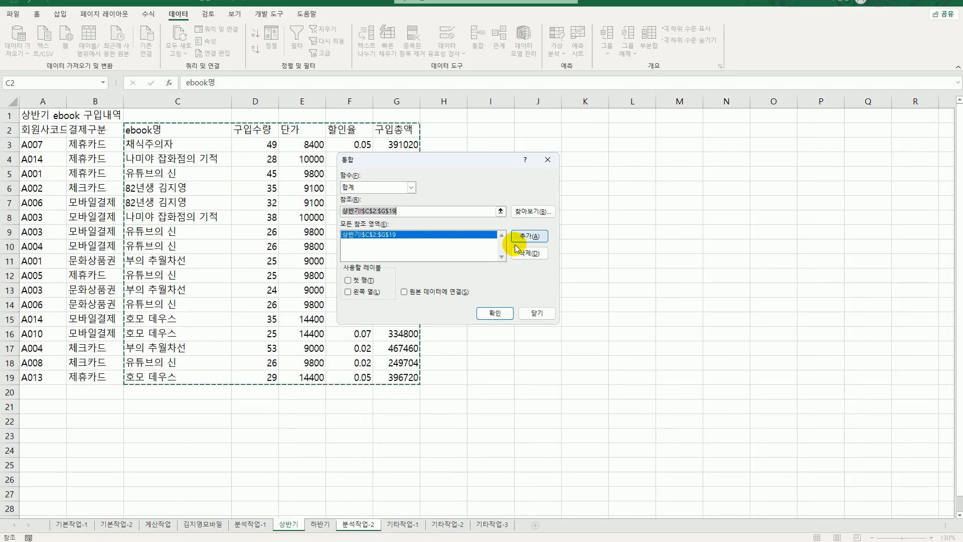
Step: Add C2:G7 of the 하반기 sheet as the second reference and consolidate using the 첫 행 and 왼쪽 열 labels
left_click(313, 527)
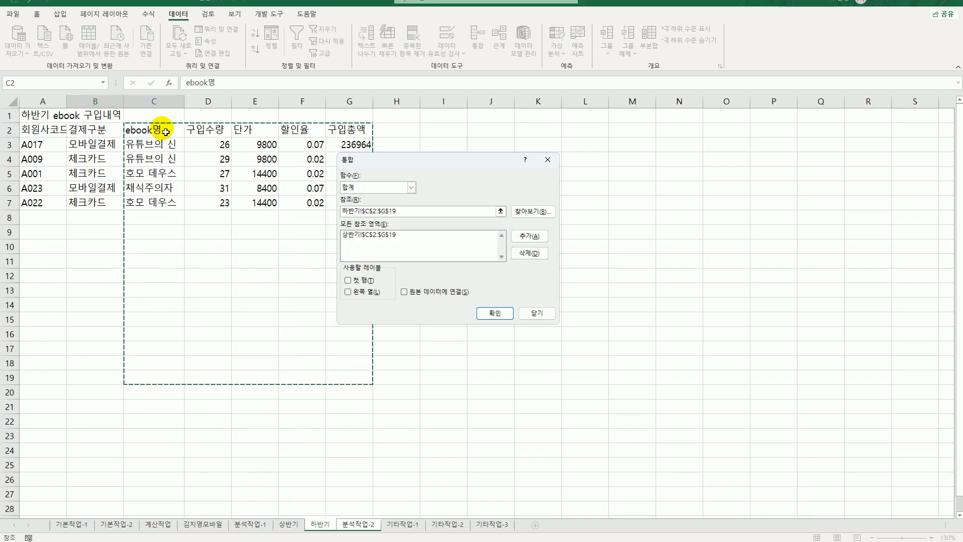
left_click_drag(165, 132, 334, 206)
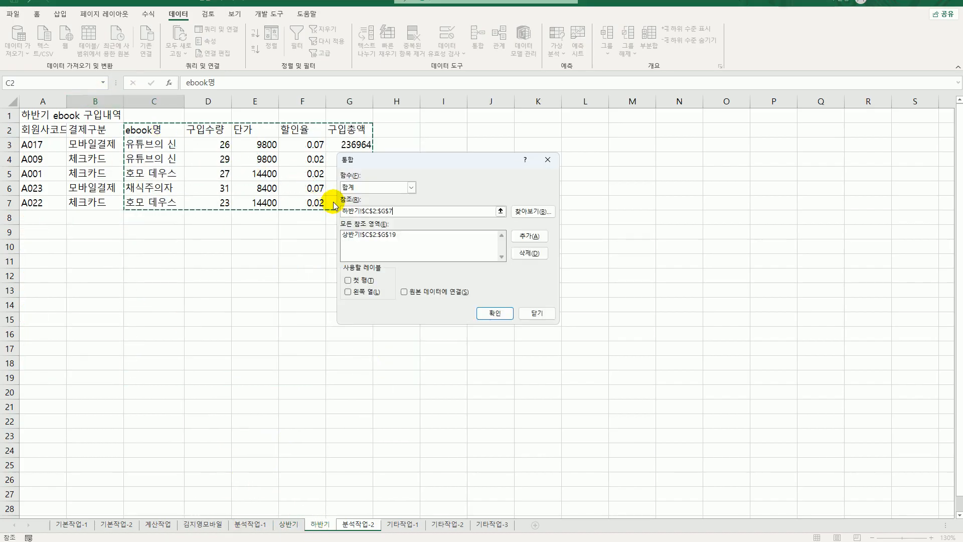
left_click(532, 236)
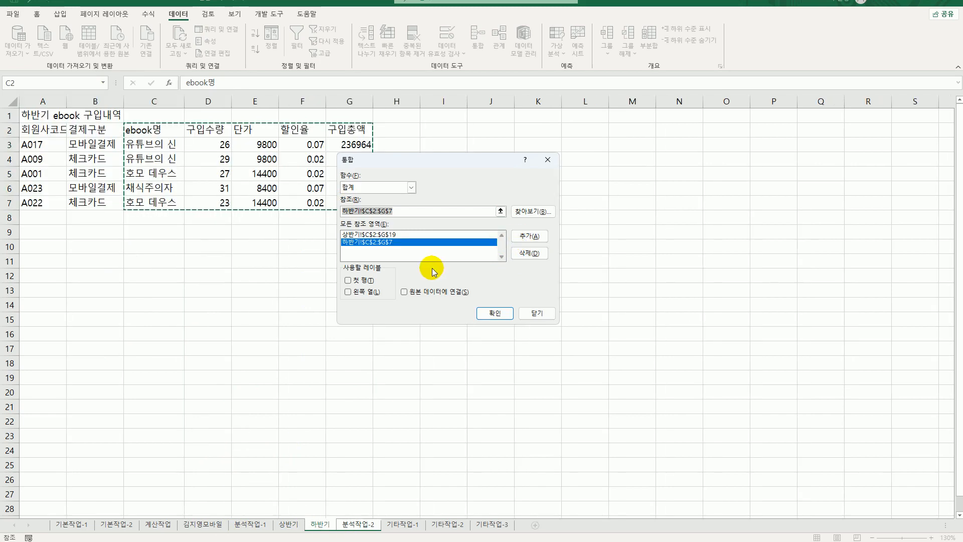
left_click(371, 281)
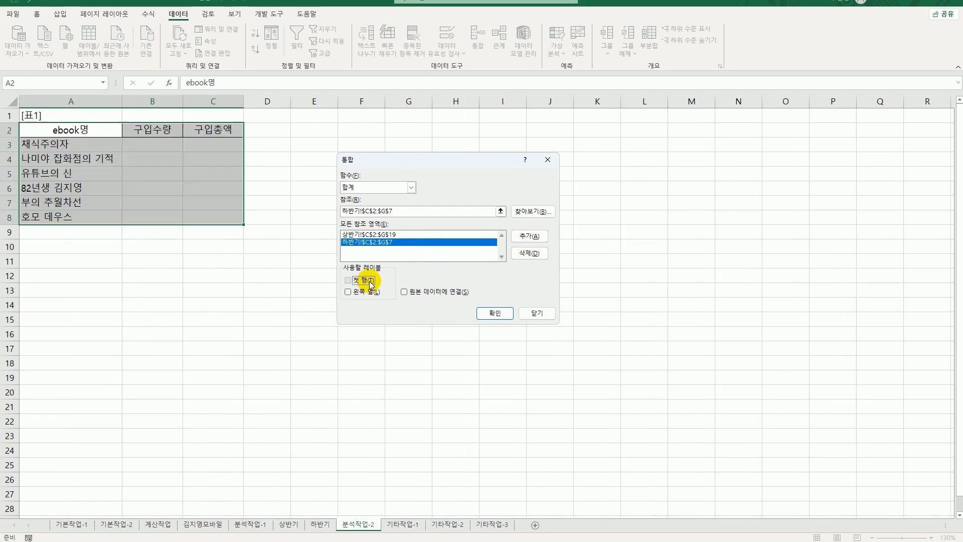
left_click(366, 292)
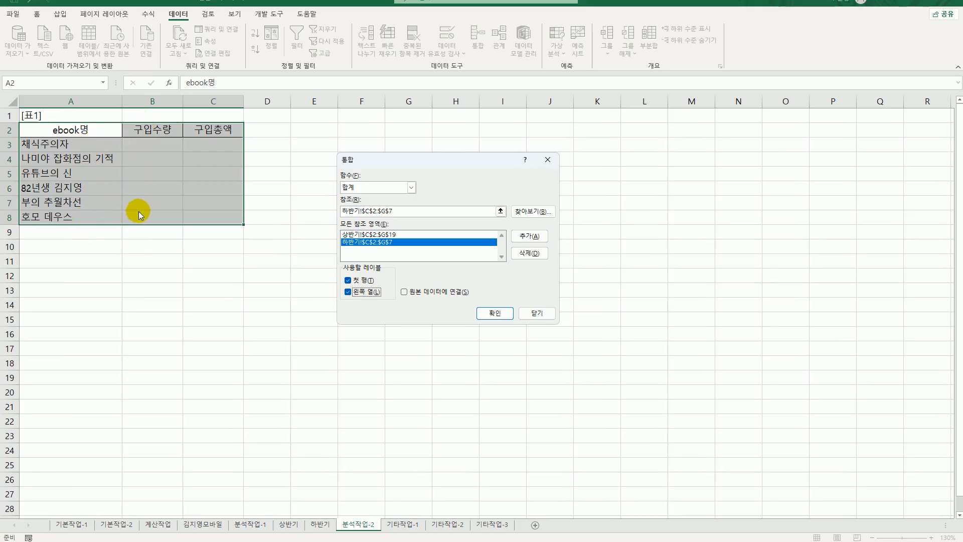
left_click(500, 312)
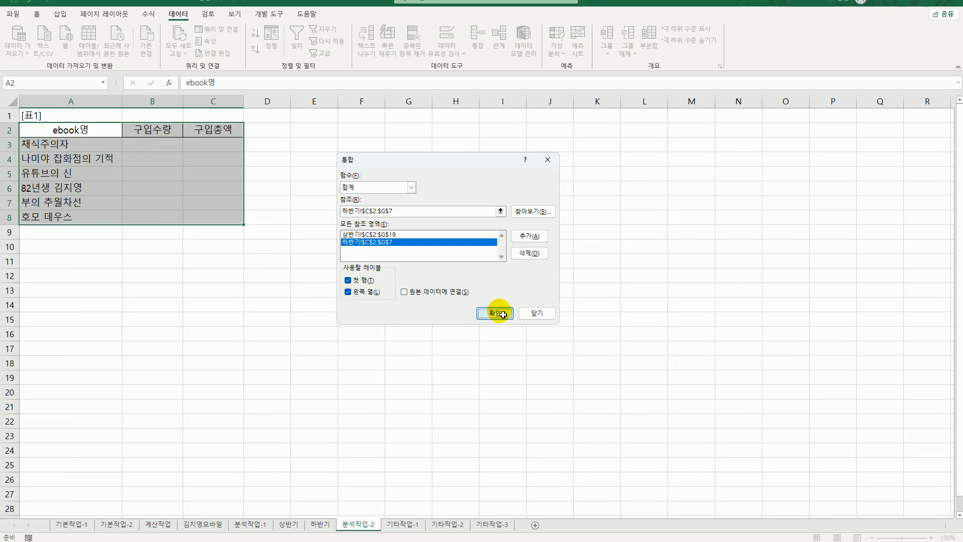
left_click(217, 130)
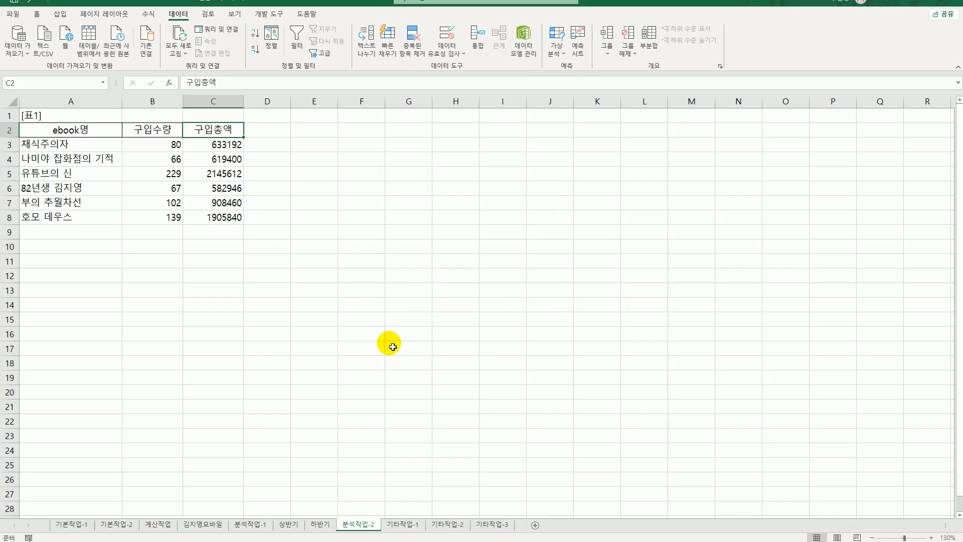
Step: Add the 경기도 row, A10:D10, to the chart on the 기타작업-1 sheet by copying it into the chart
left_click(408, 524)
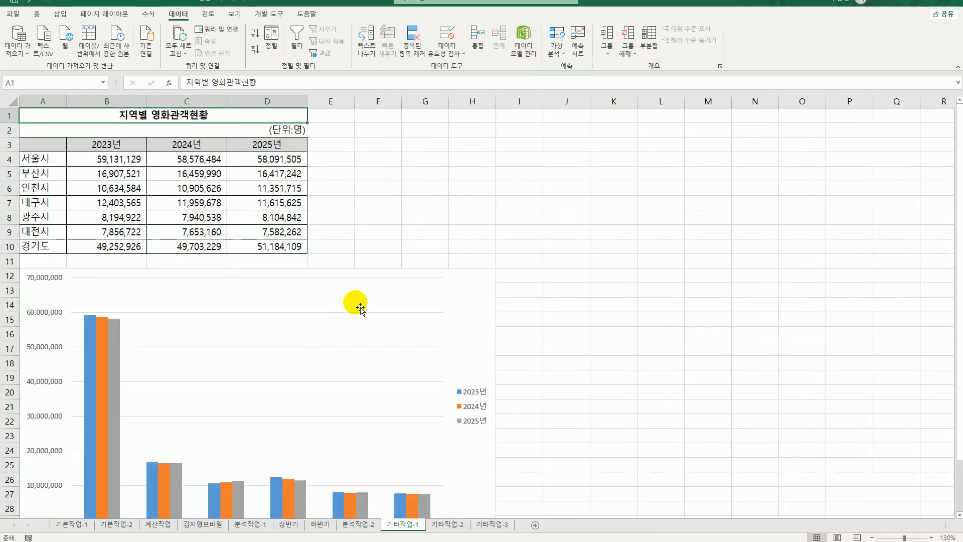
left_click(369, 286)
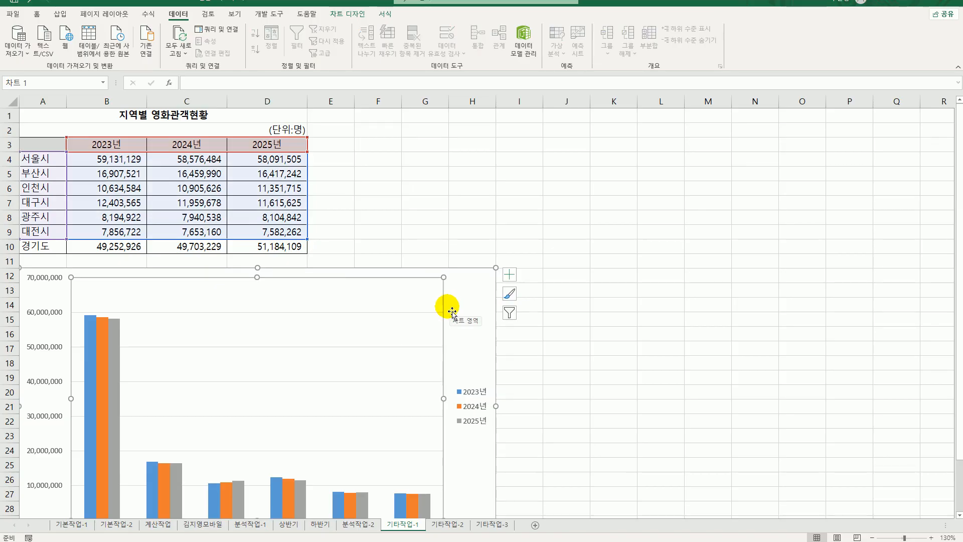
left_click_drag(37, 246, 250, 249)
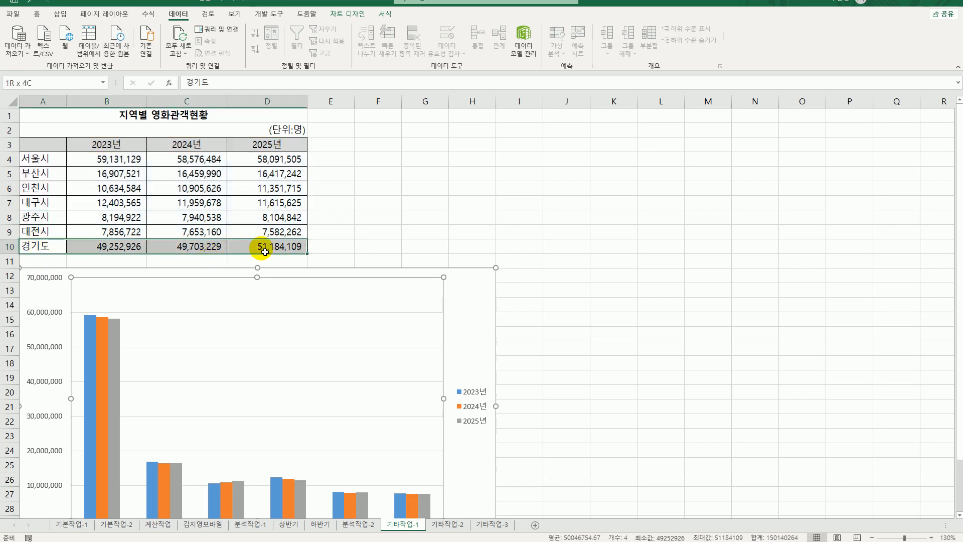
key("ctrl+c")
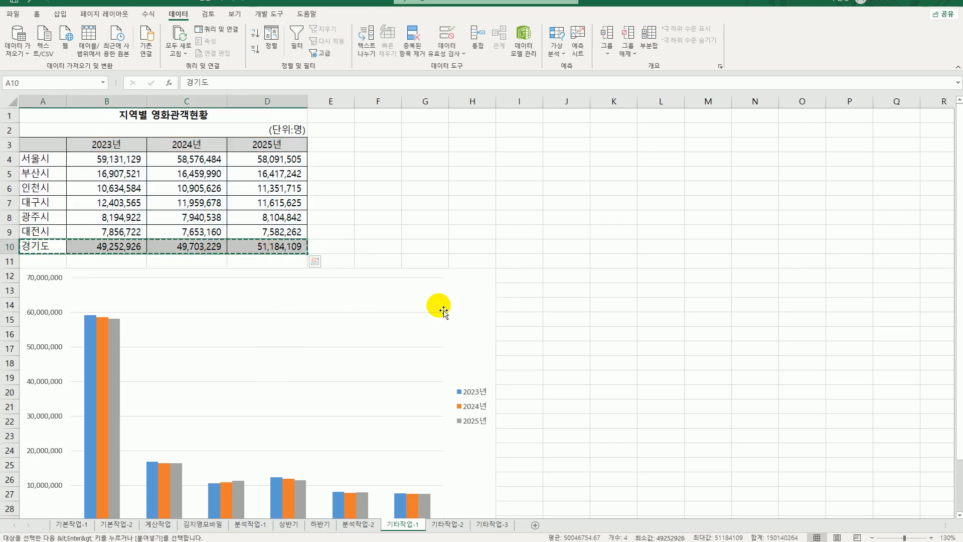
left_click(476, 303)
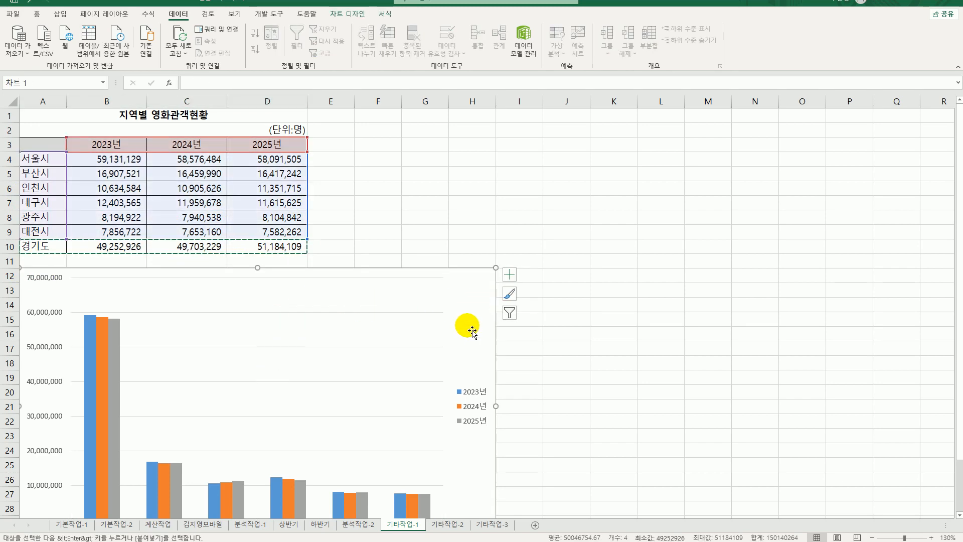
key("ctrl+v")
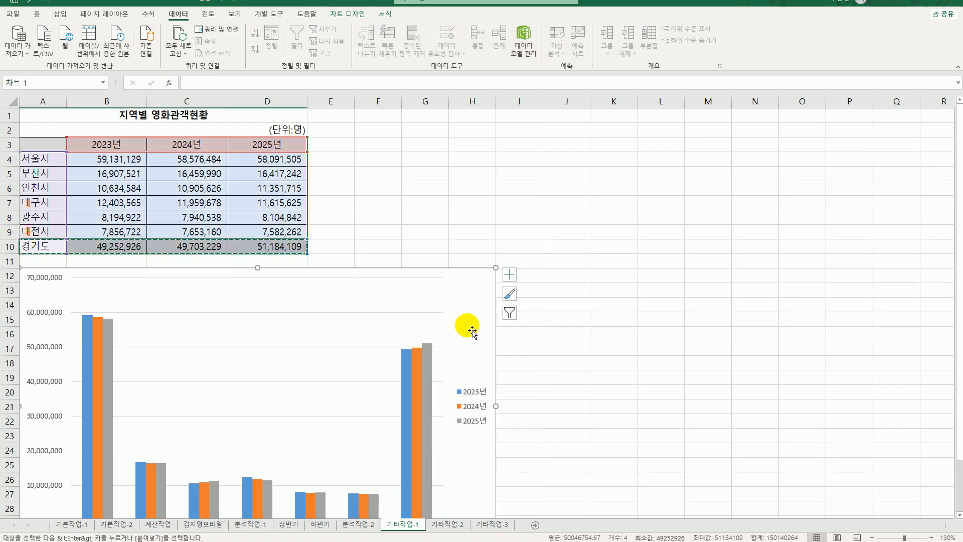
Step: Check the data range, series and category labels in the chart's data source settings without changing them
right_click(485, 284)
left_click(527, 405)
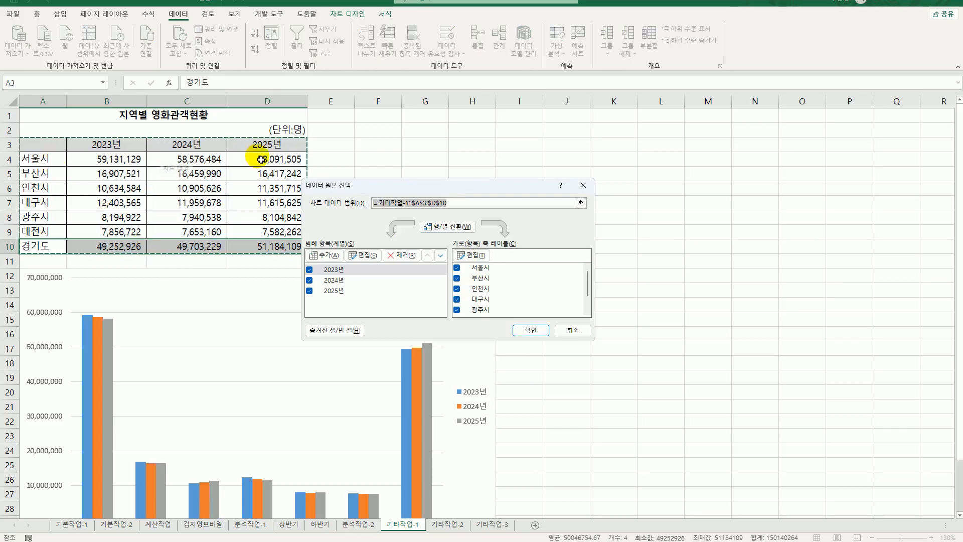
left_click(571, 330)
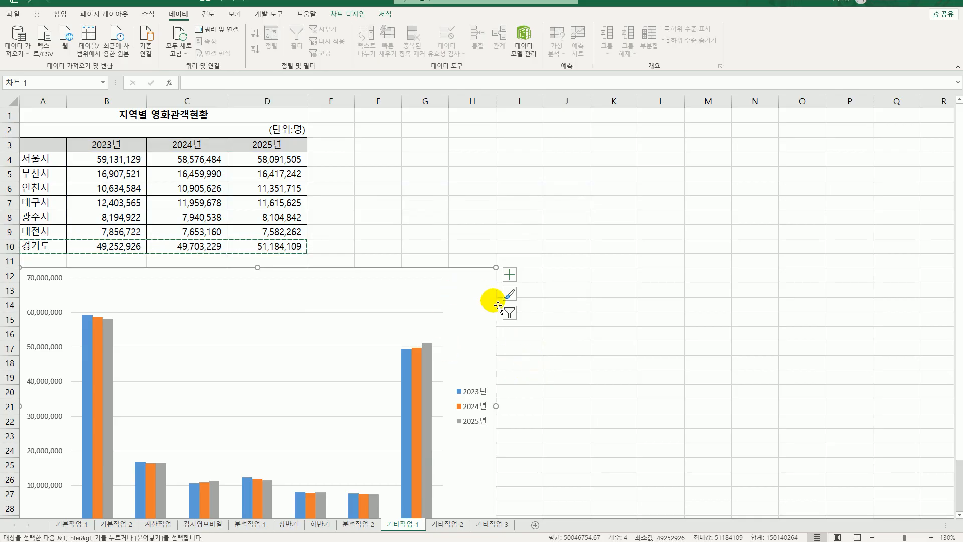
Step: Add a chart title above the chart reading 지역별 영화관객현황
left_click(509, 275)
left_click(559, 307)
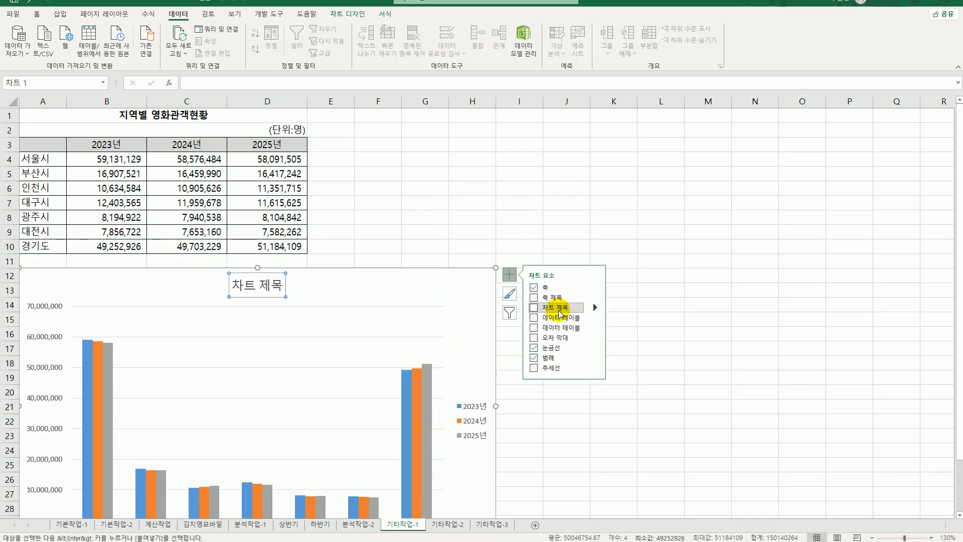
left_click(251, 285)
left_click_drag(251, 285, 294, 291)
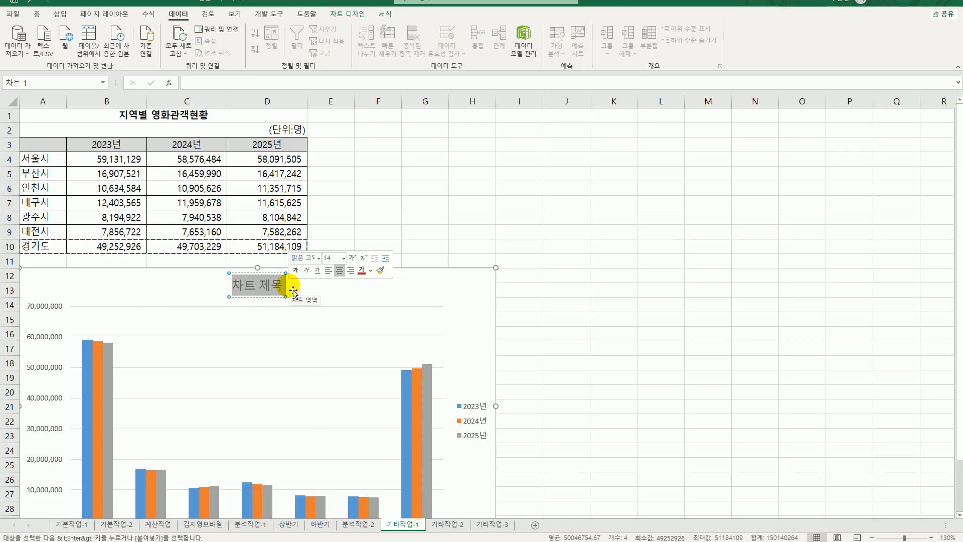
type("ㅈ")
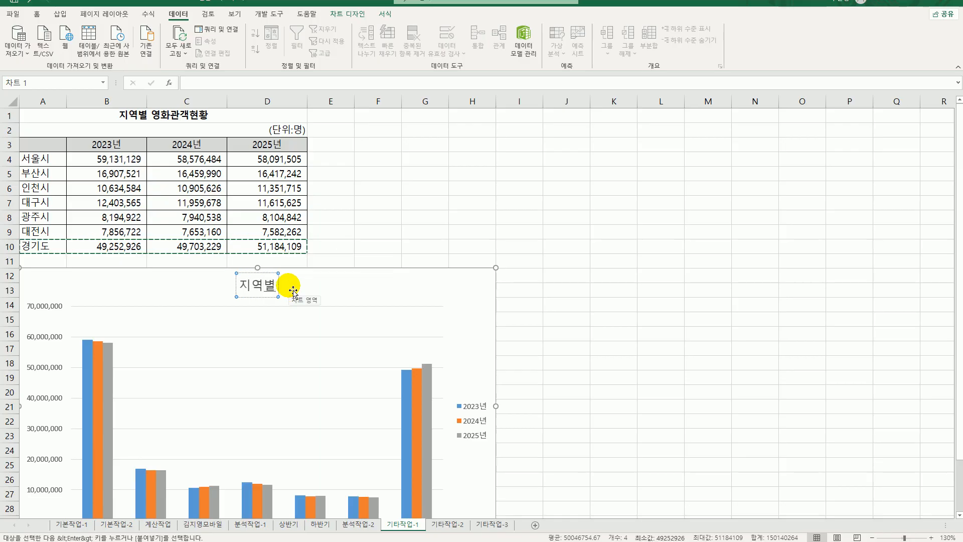
type("역별 영화과")
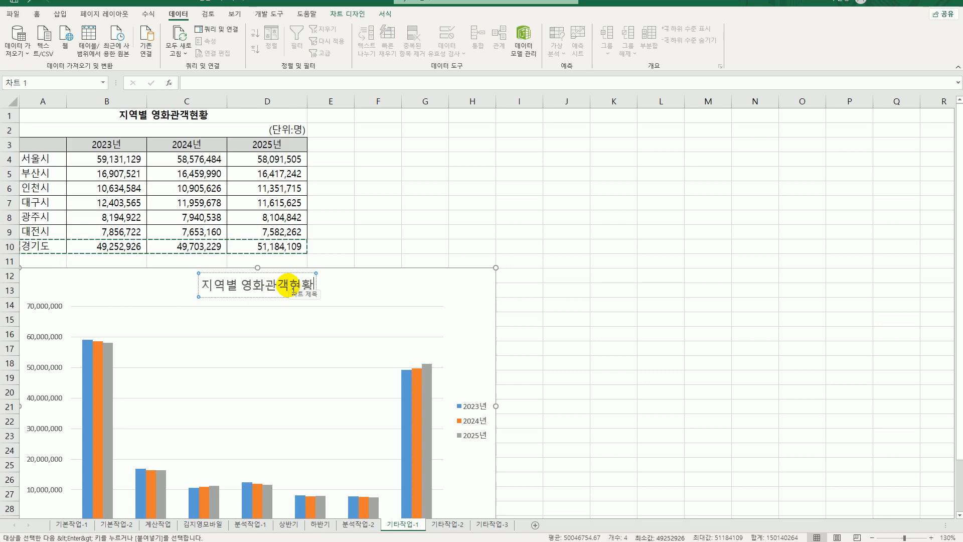
left_click(490, 284)
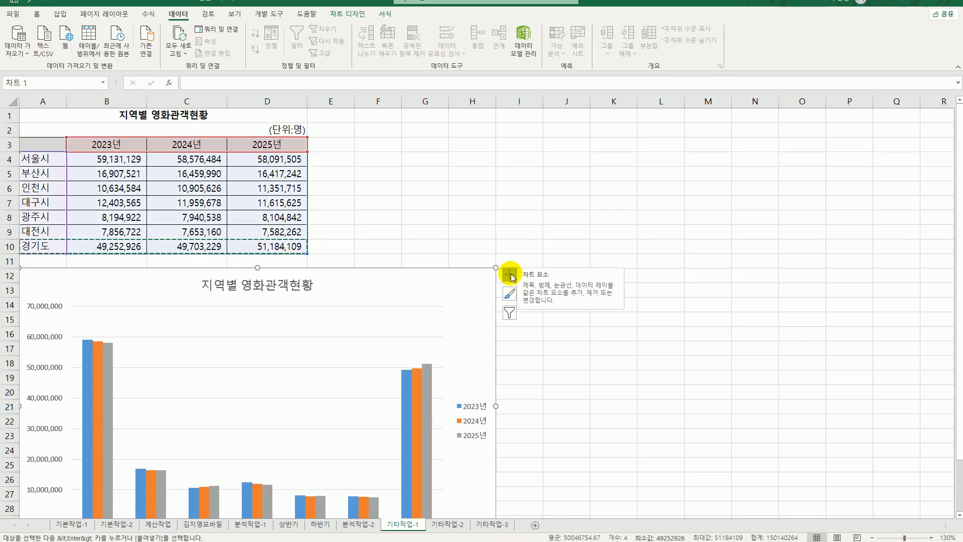
Step: Add a primary vertical axis title to the chart reading 년간관객수
left_click(509, 275)
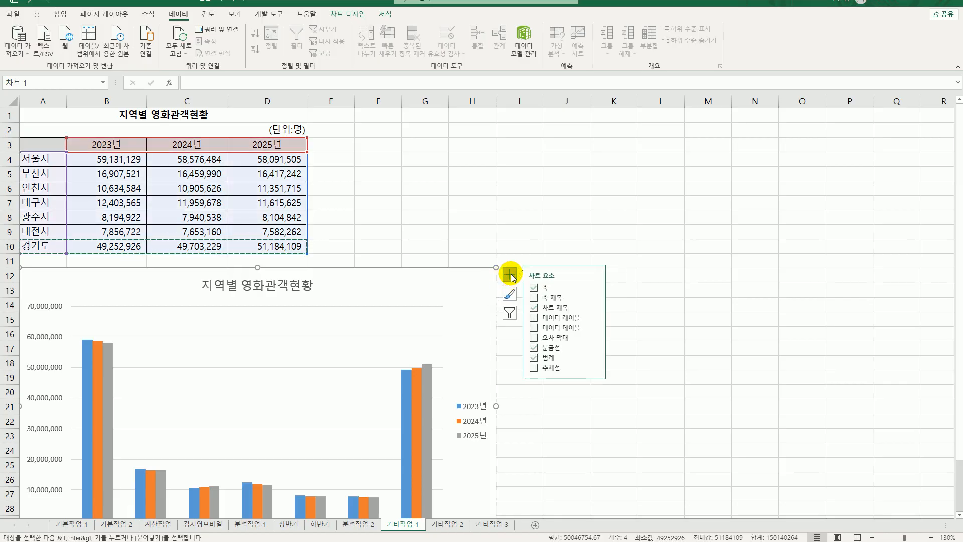
left_click(595, 298)
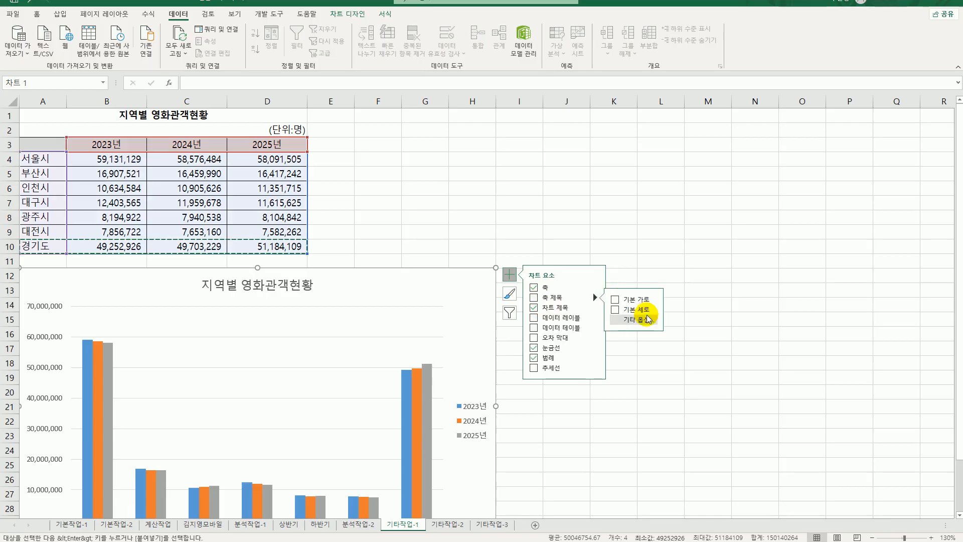
left_click(649, 309)
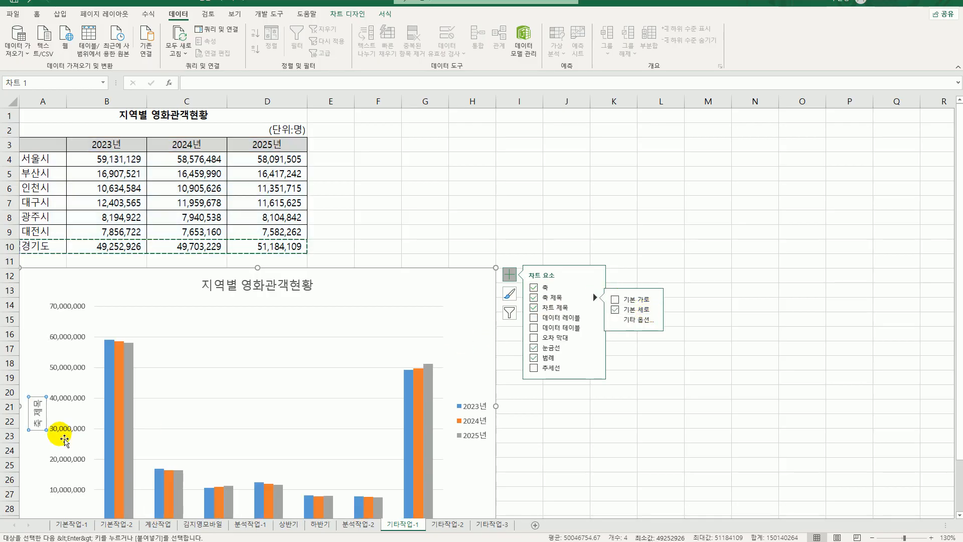
left_click(38, 424)
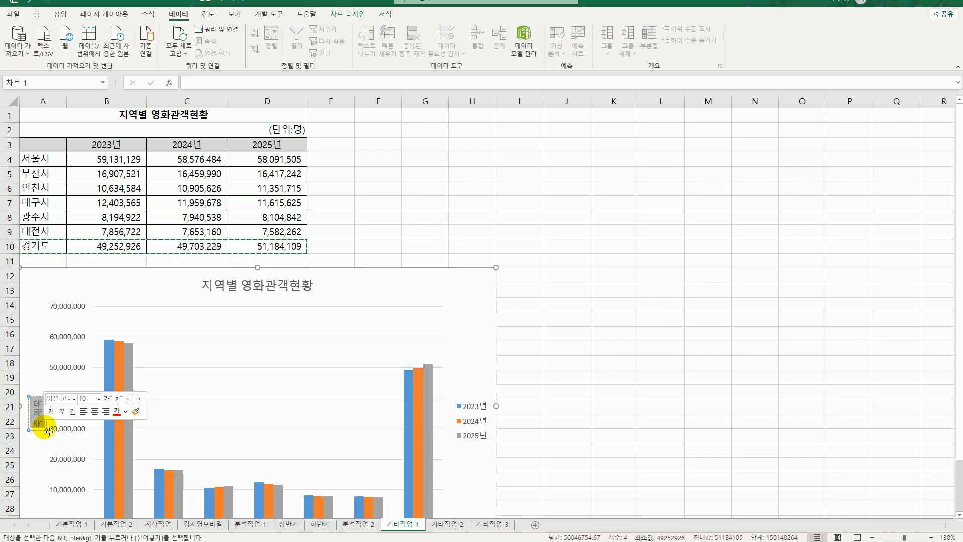
type("관객")
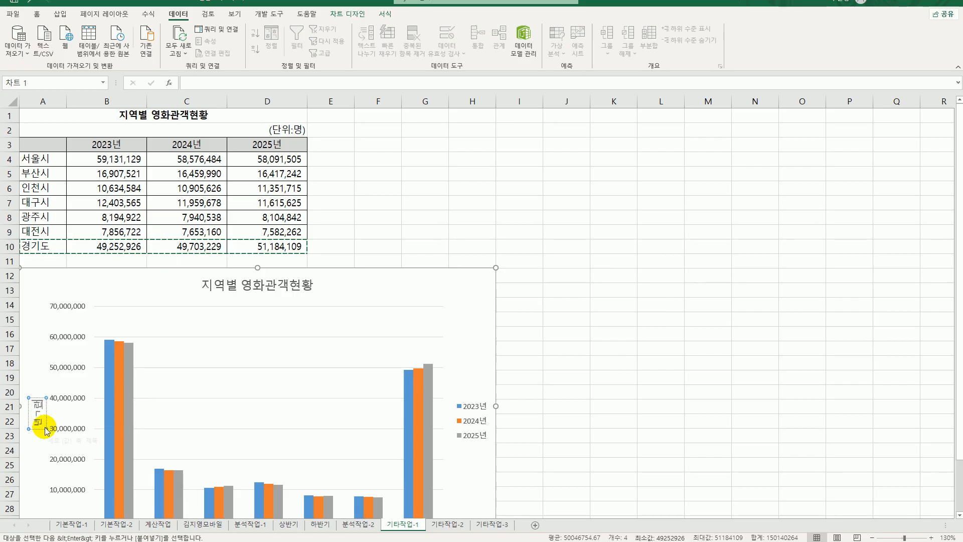
key("BackSpace")
key("BackSpace")
key("BackSpace")
key("BackSpace")
type("간관객수")
left_click(50, 432)
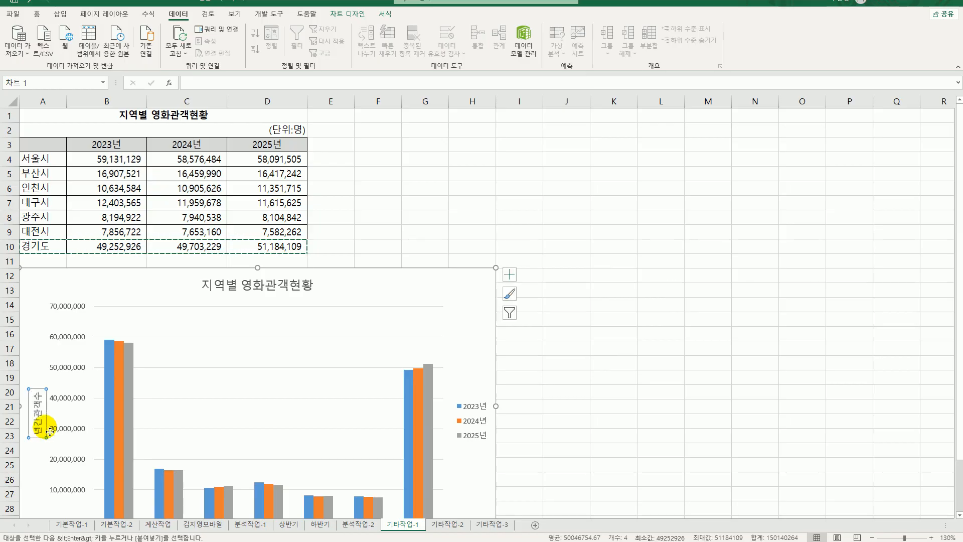
Step: Set the text direction of the vertical axis title to 세로
right_click(50, 431)
left_click(80, 533)
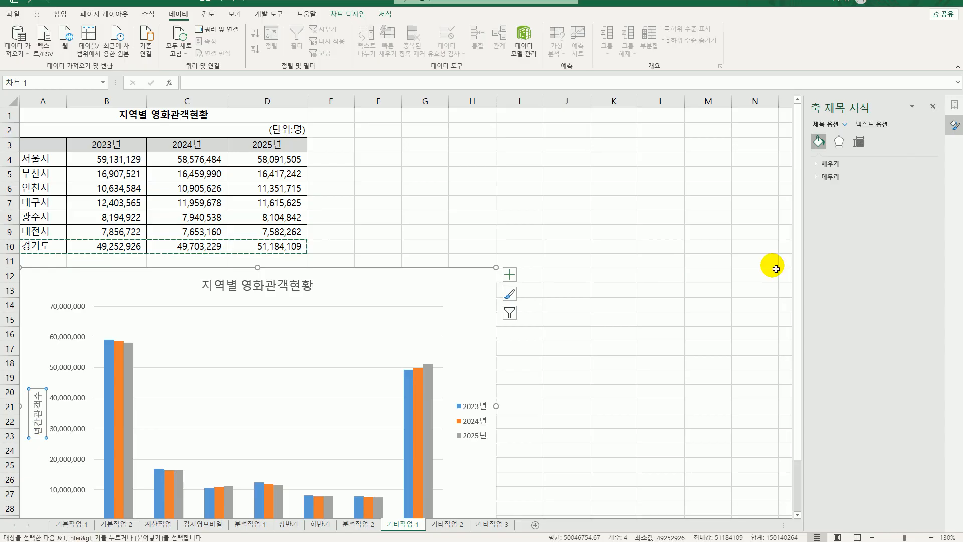
left_click(860, 142)
left_click(923, 191)
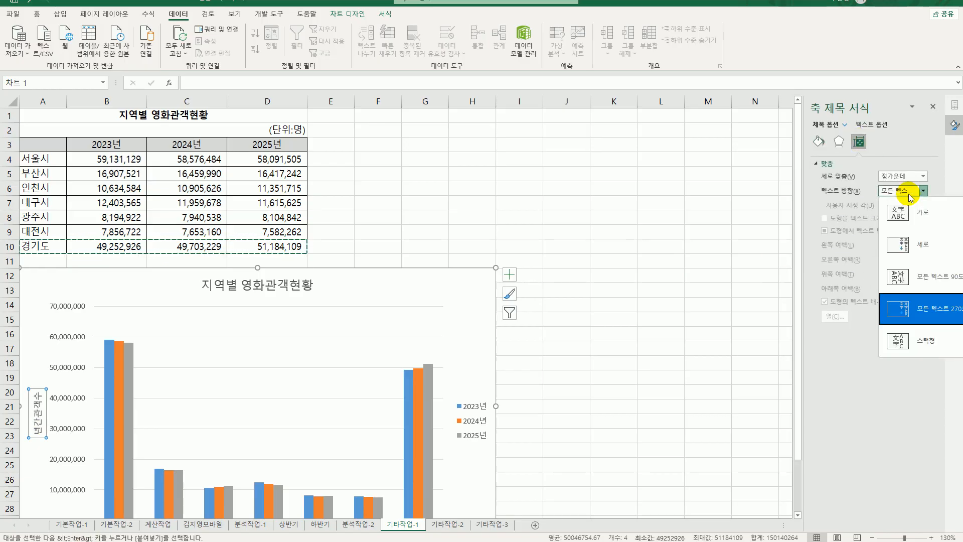
left_click(932, 248)
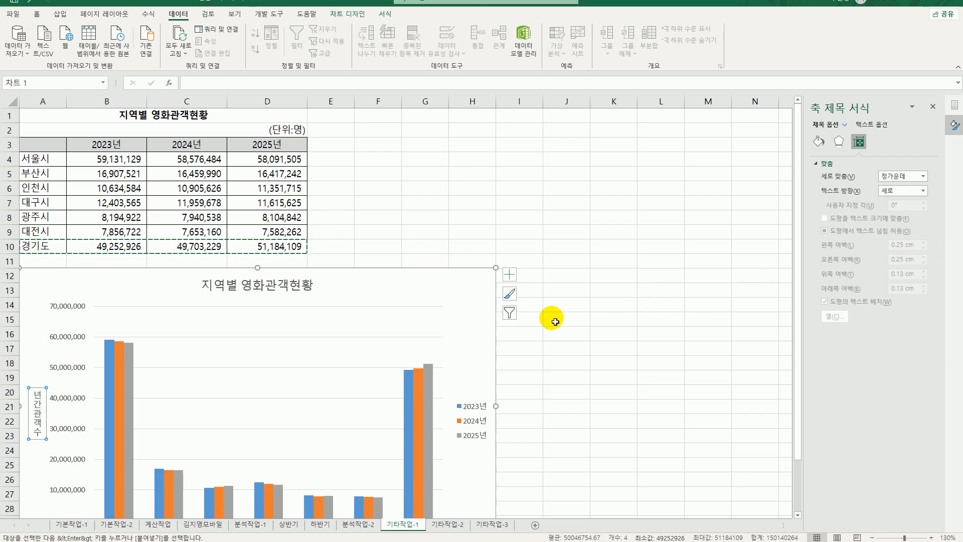
Step: Apply the blue gradient theme shape style from the fifth row of 테마 스타일 to the chart title
left_click(308, 291)
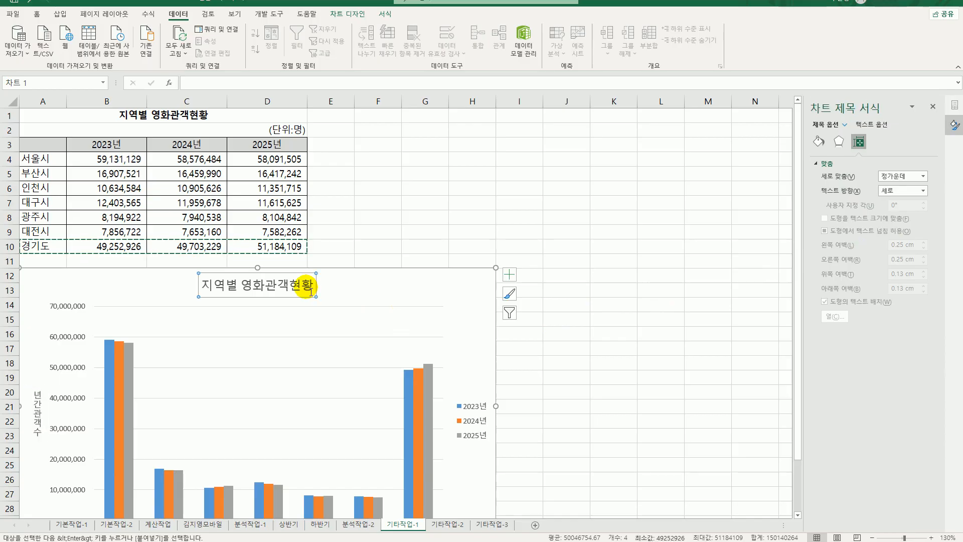
left_click(386, 13)
left_click(372, 49)
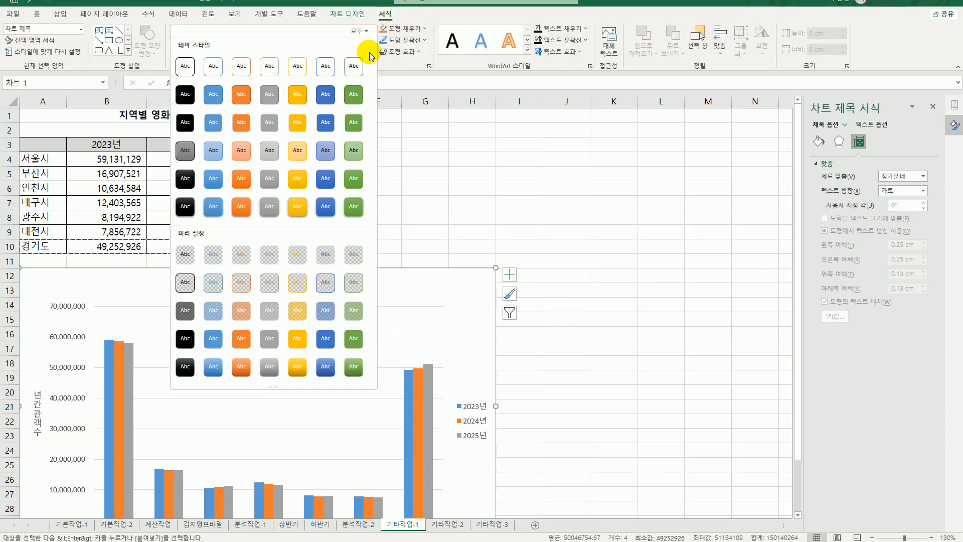
left_click(212, 181)
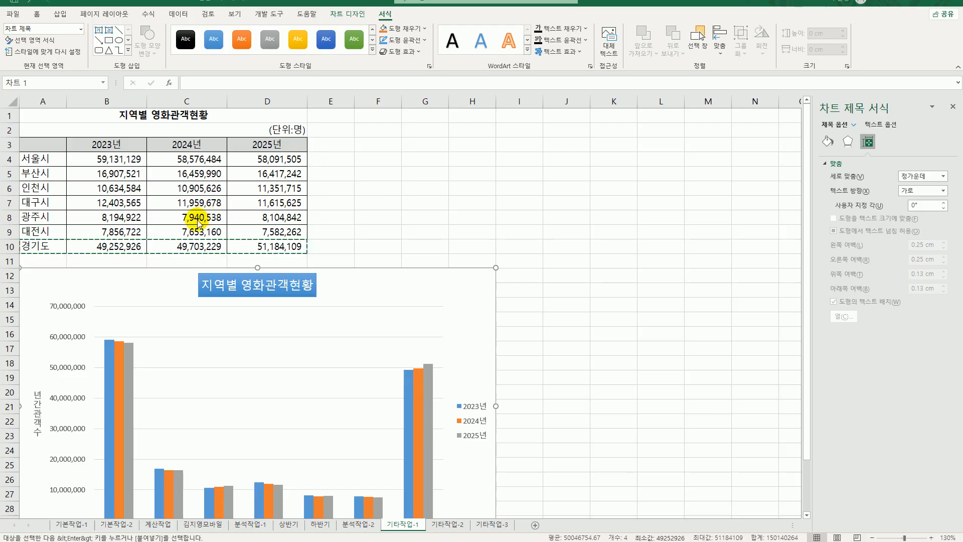
Step: Set the display unit of the chart's vertical value axis to 10000, with the unit label shown on the chart
left_click(76, 343)
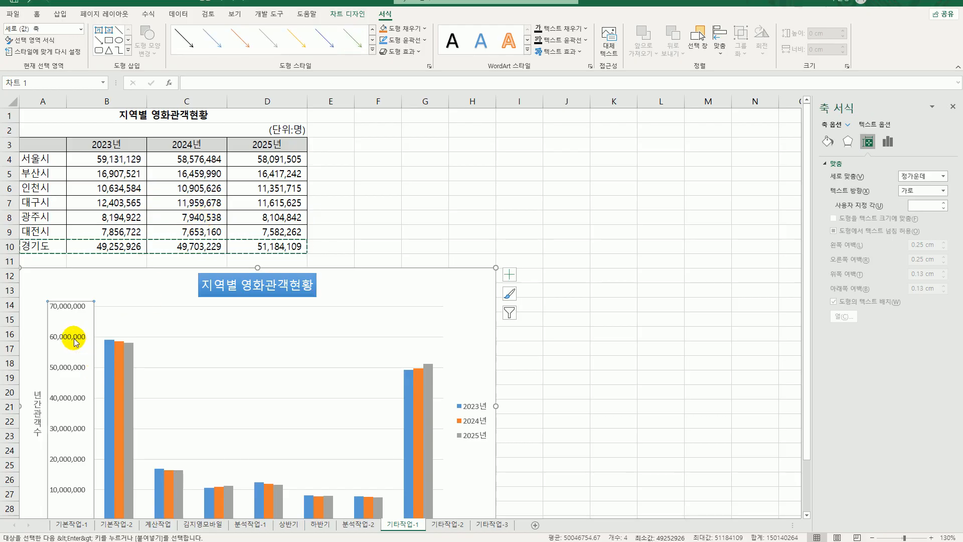
left_click(887, 143)
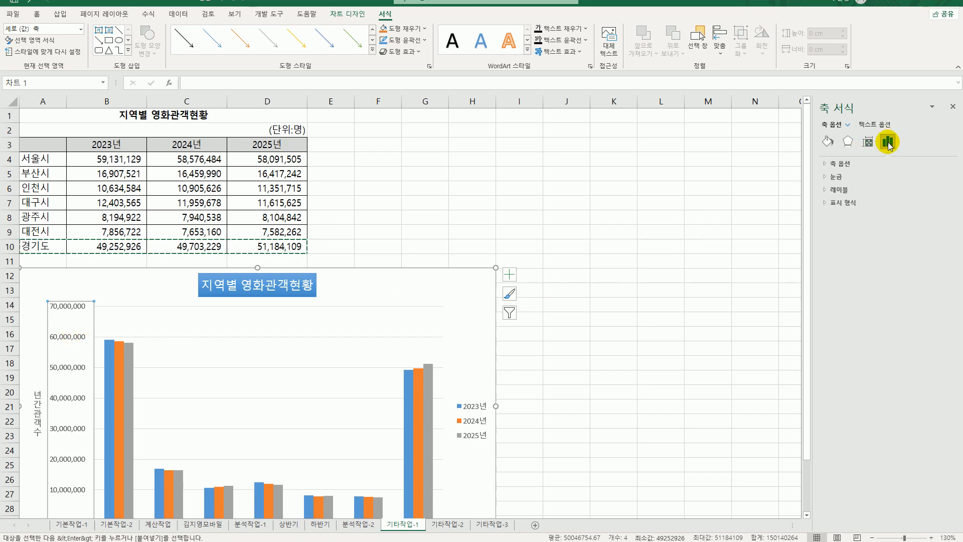
left_click(838, 163)
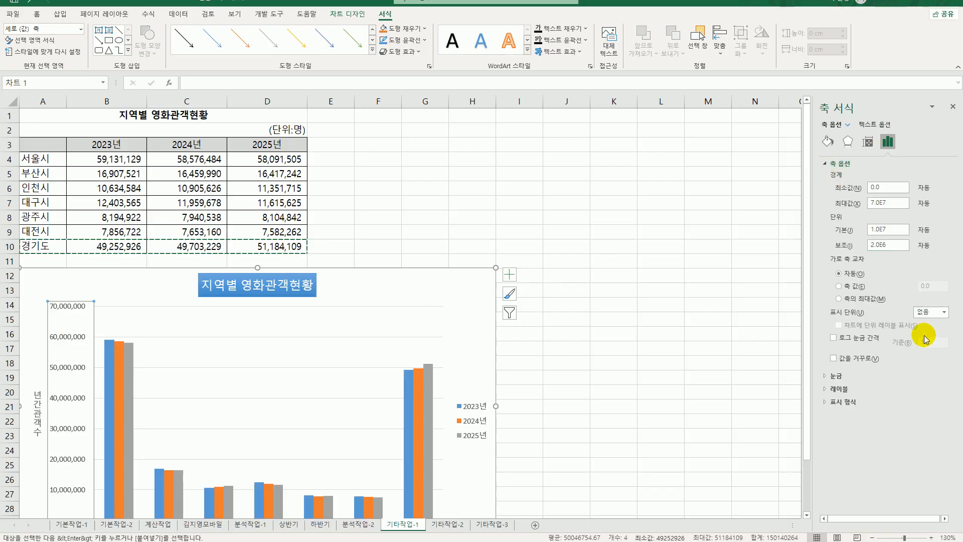
left_click(945, 313)
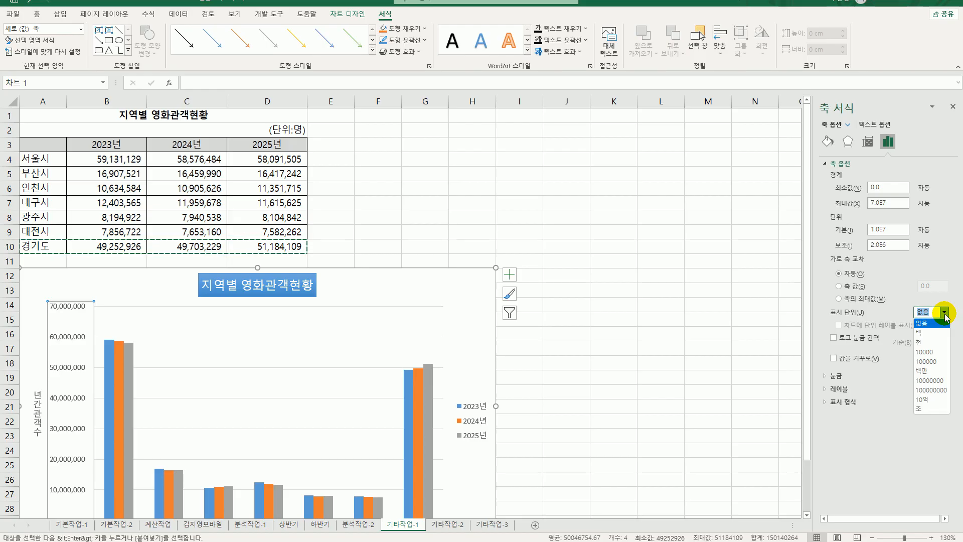
left_click(943, 352)
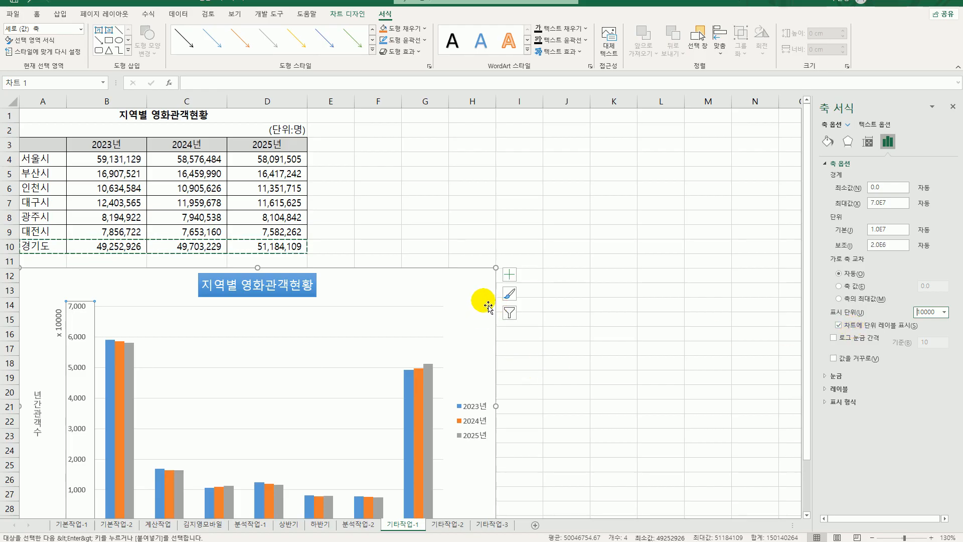
Step: Remove the chart's legend and add a data table that includes legend keys (범례 표지 포함)
scroll(489, 301, "down", 3)
left_click(495, 146)
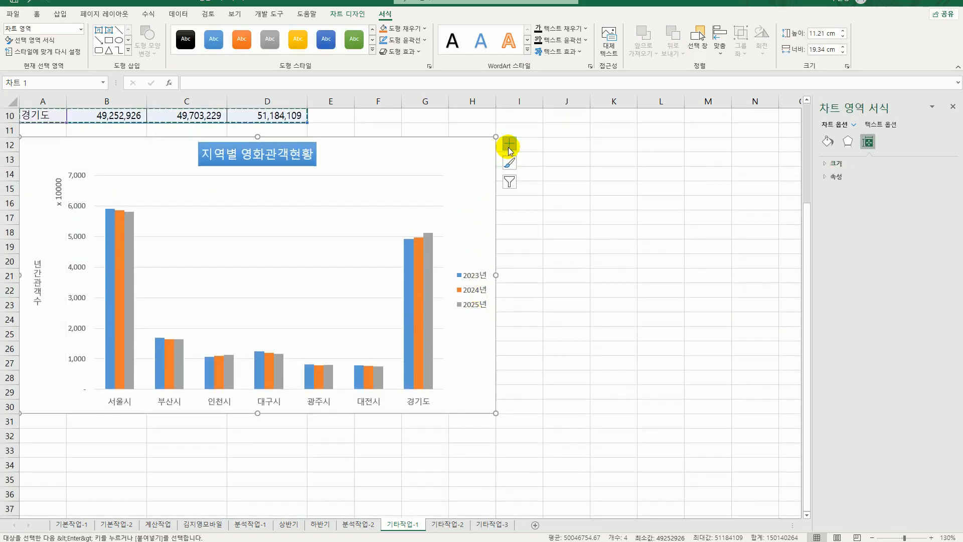
left_click(509, 145)
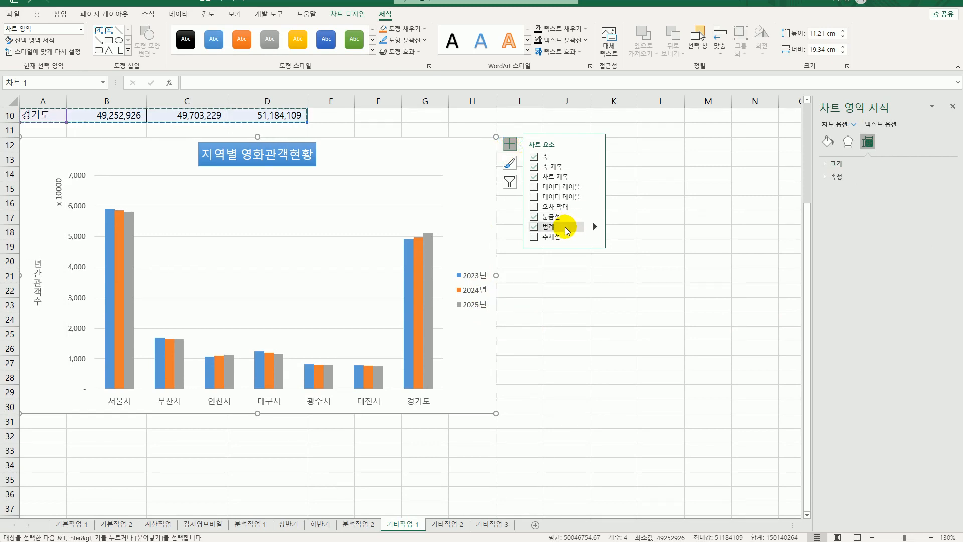
left_click(534, 228)
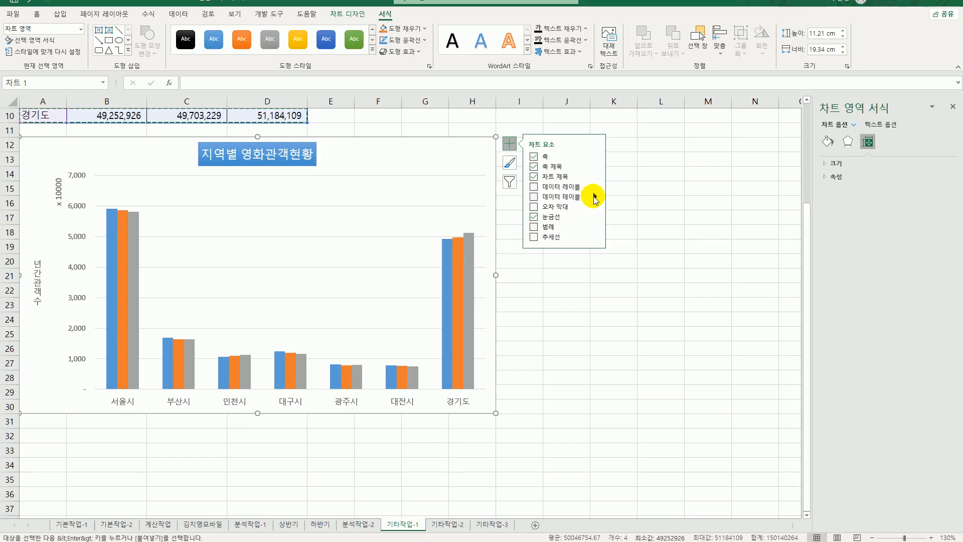
mouse_move(596, 199)
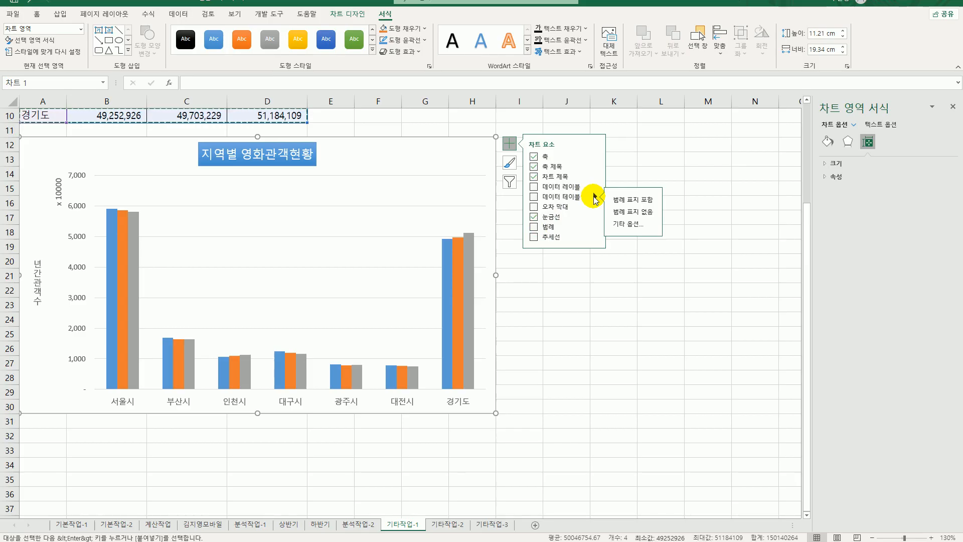
left_click(638, 212)
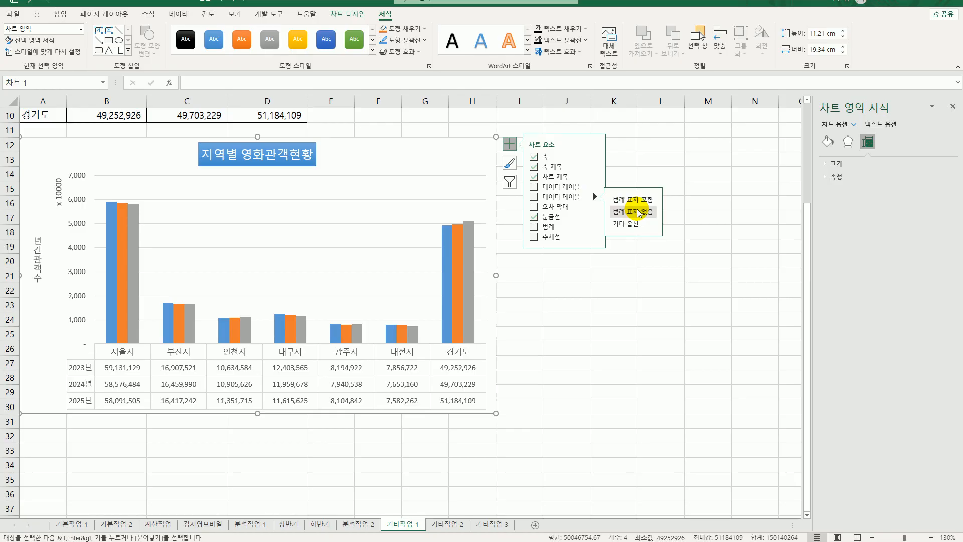
left_click(639, 201)
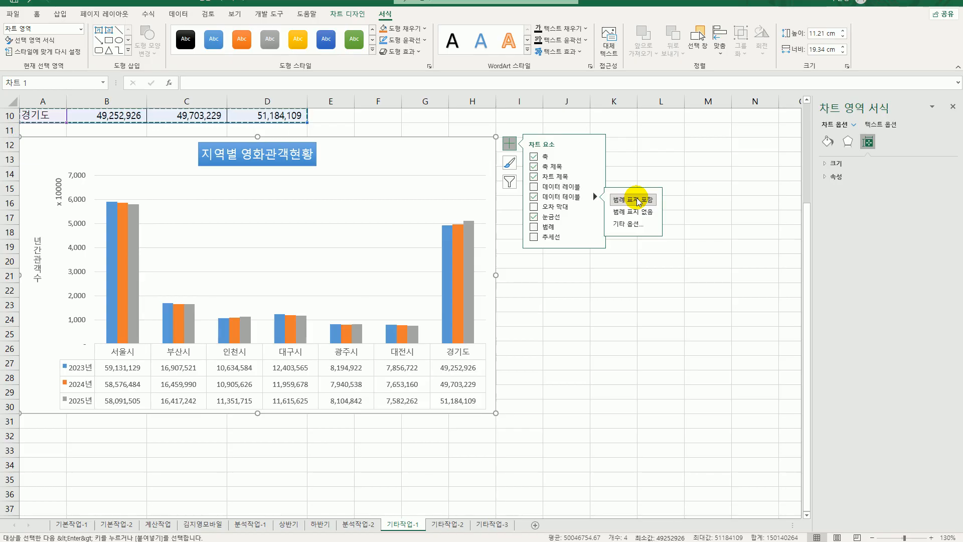
Step: Turn off the 가로, 세로 and 윤곽선 borders of the chart's data table
left_click(356, 384)
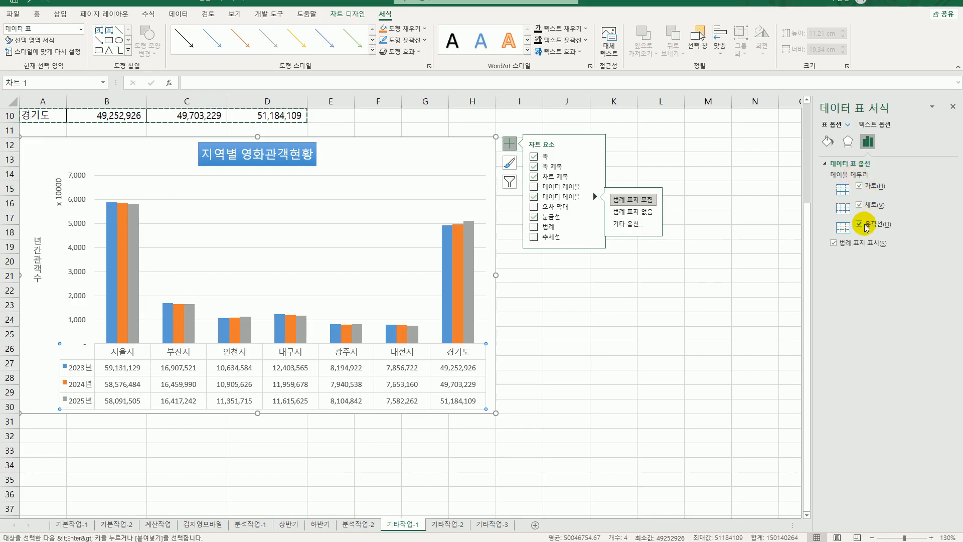
left_click(859, 186)
left_click(859, 206)
left_click(861, 225)
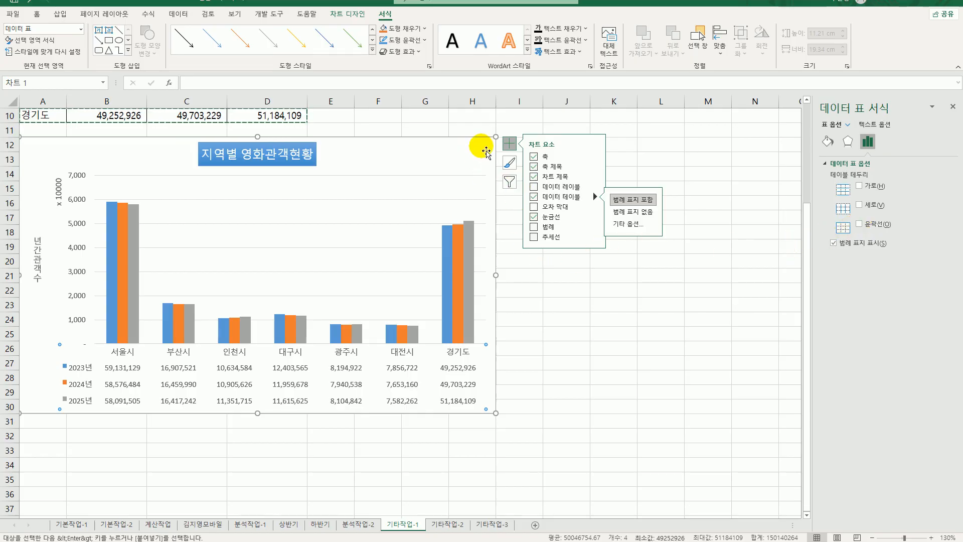
Step: Give the chart area's border rounded corners (둥근 모서리)
left_click(487, 151)
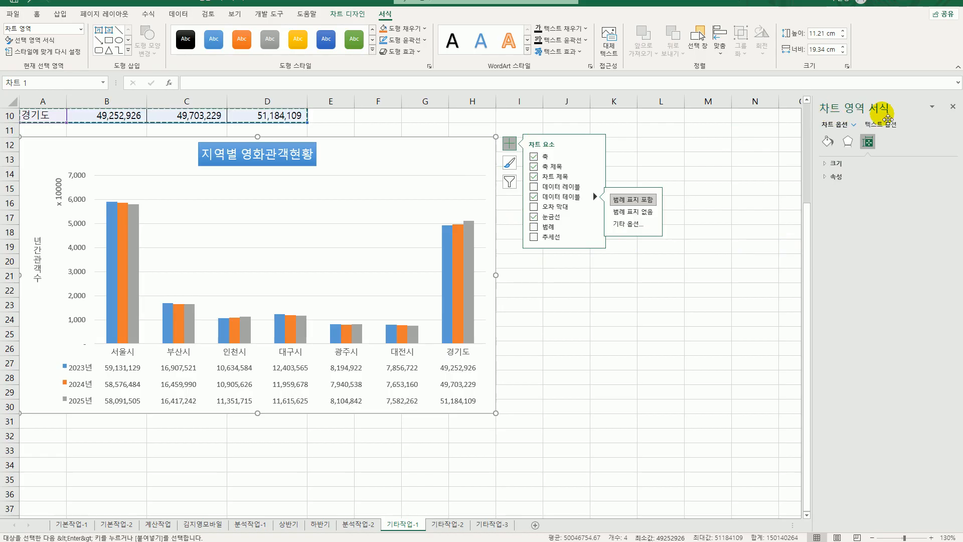
left_click(829, 142)
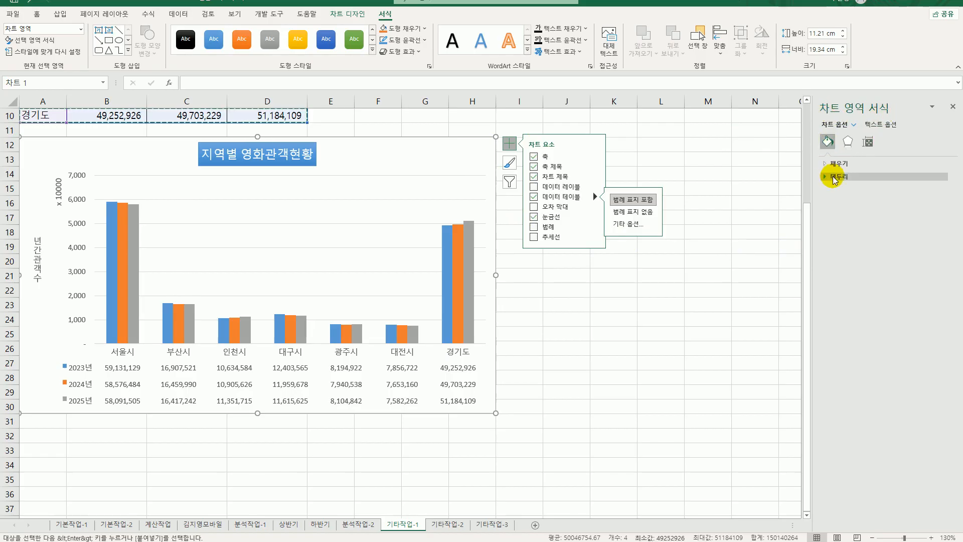
left_click(835, 178)
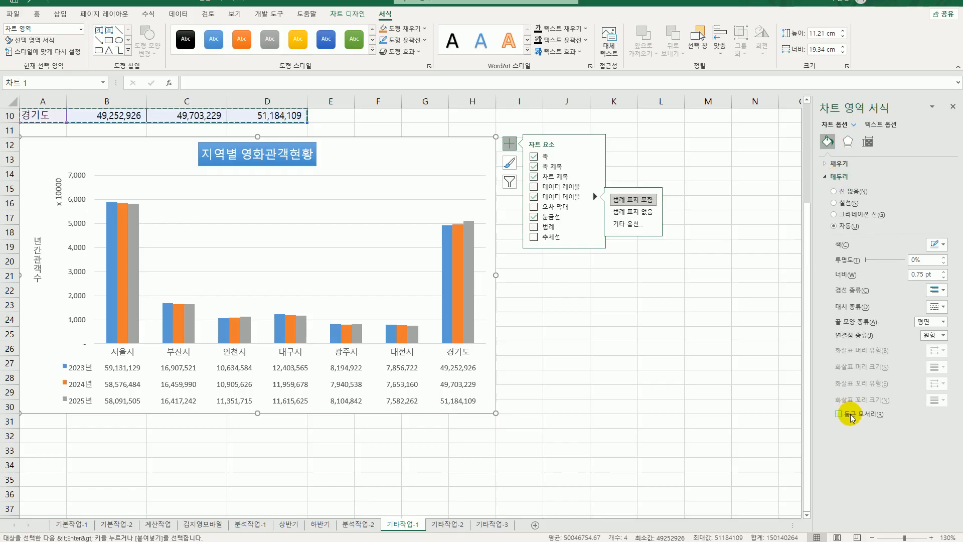
left_click(852, 417)
Step: Apply the centred inner (안쪽) shadow preset to the chart area and deselect the chart
left_click(848, 142)
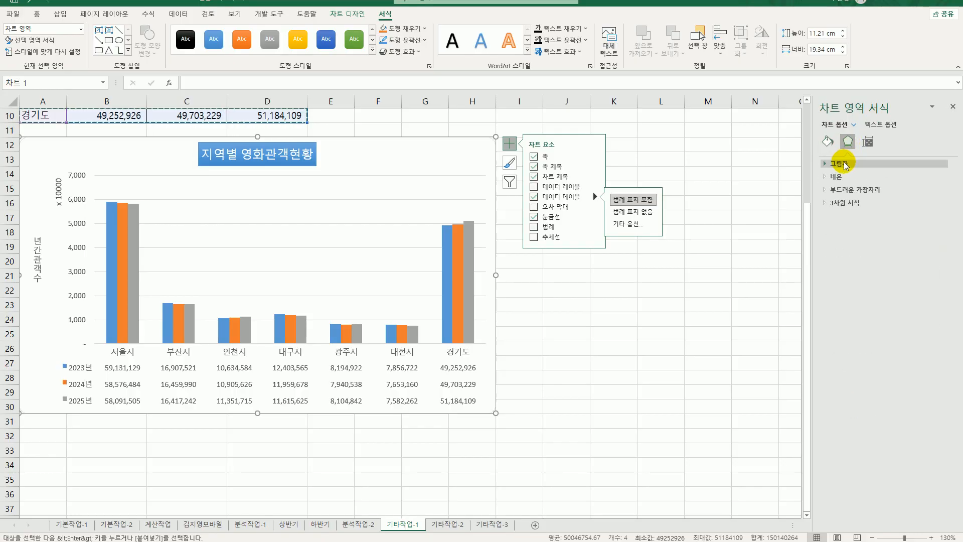
left_click(839, 163)
left_click(937, 177)
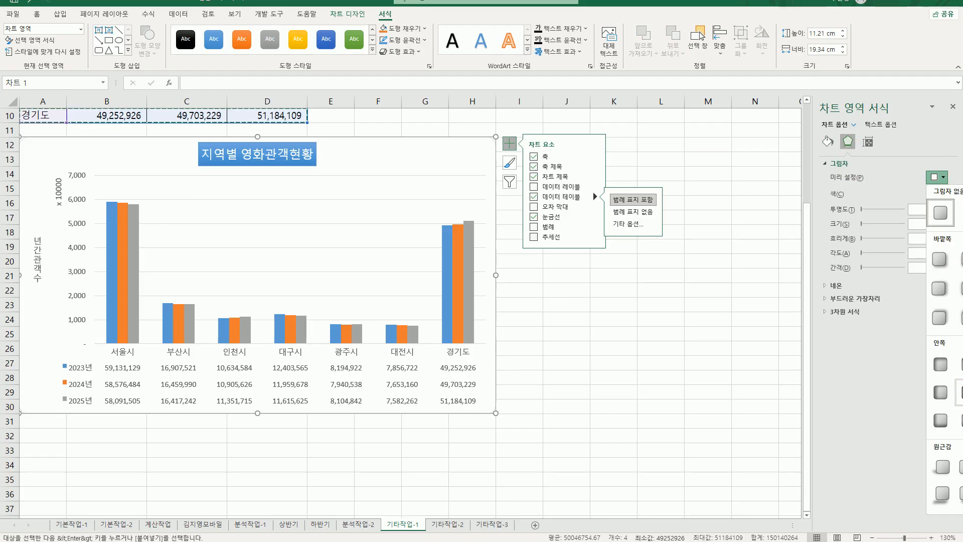
left_click(960, 393)
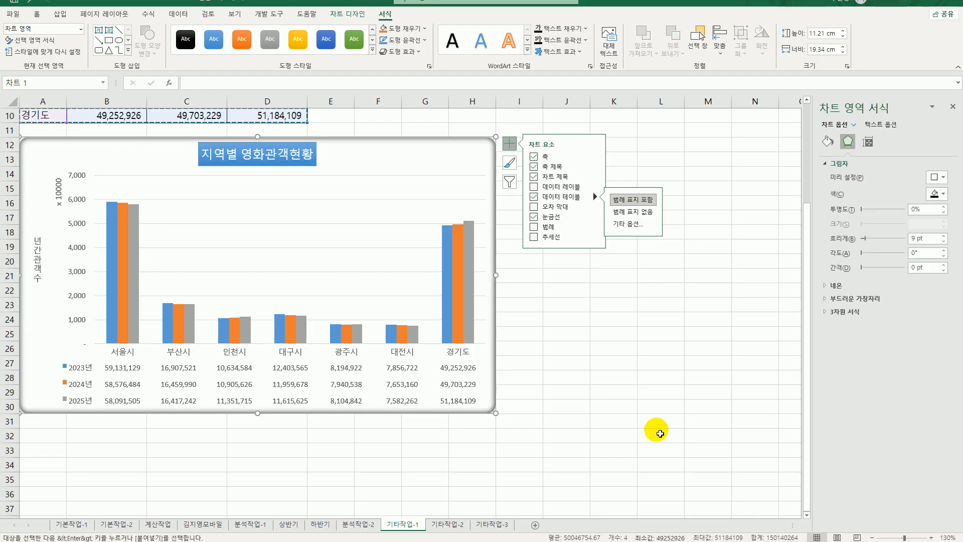
left_click(629, 436)
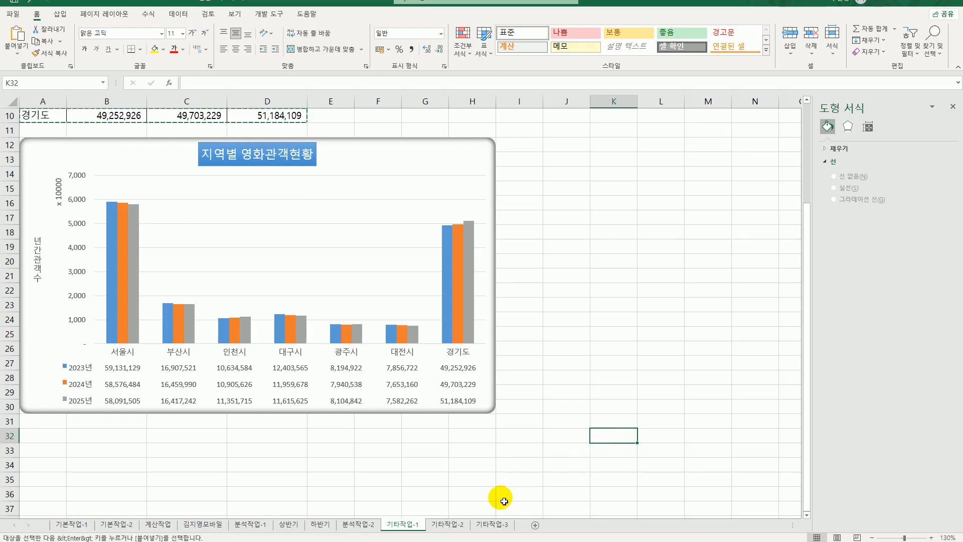
Step: On the 기타작업-2 sheet, draw a form-control button covering cells F2:G3
left_click(447, 525)
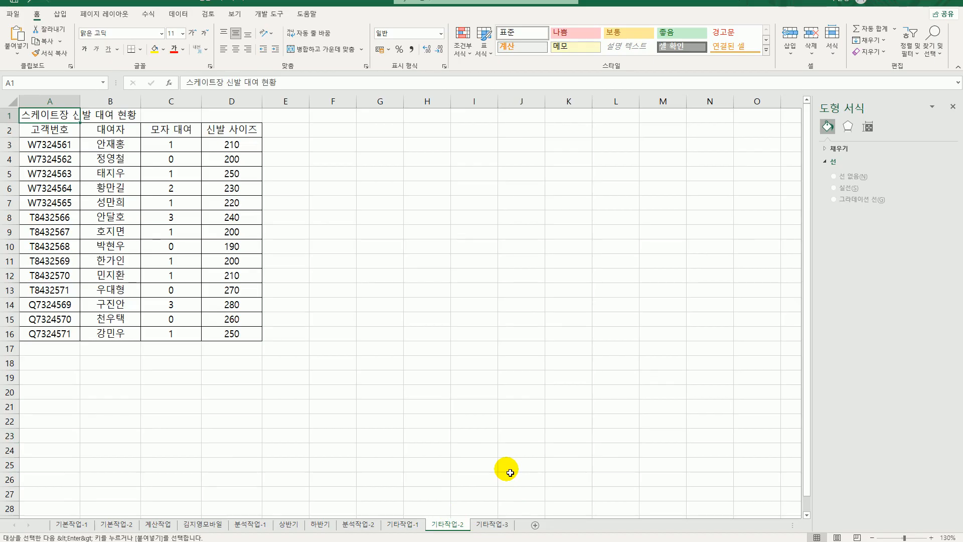
left_click(260, 16)
left_click(209, 41)
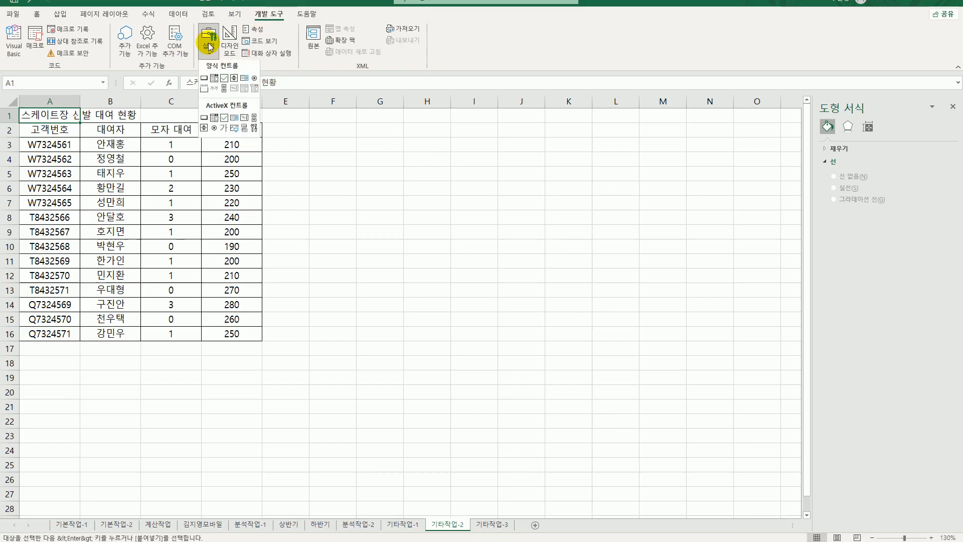
left_click(204, 80)
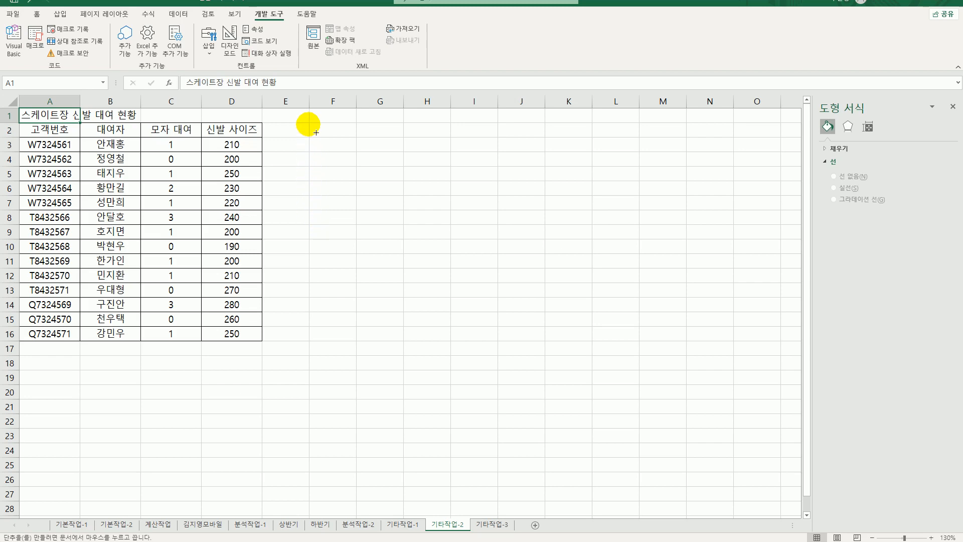
key("alt")
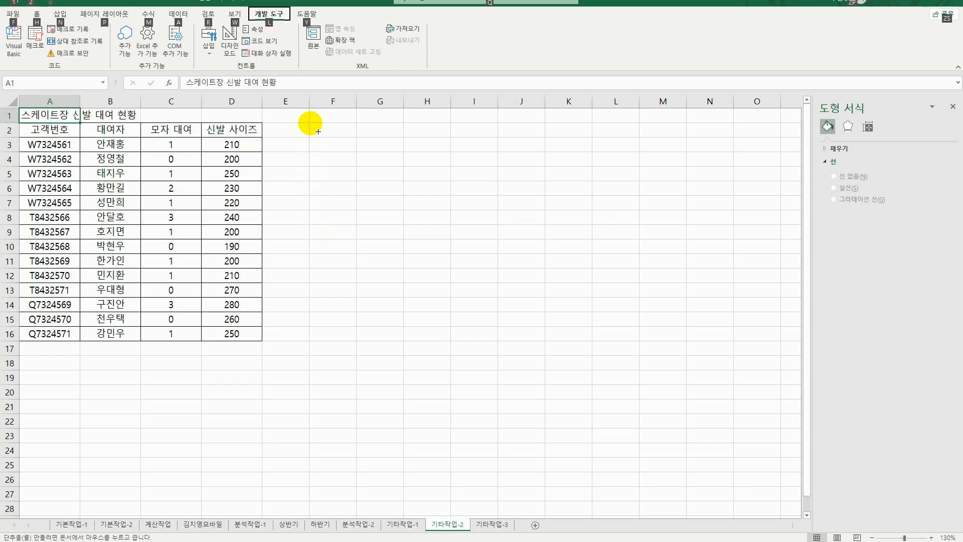
left_click_drag(317, 132, 399, 160)
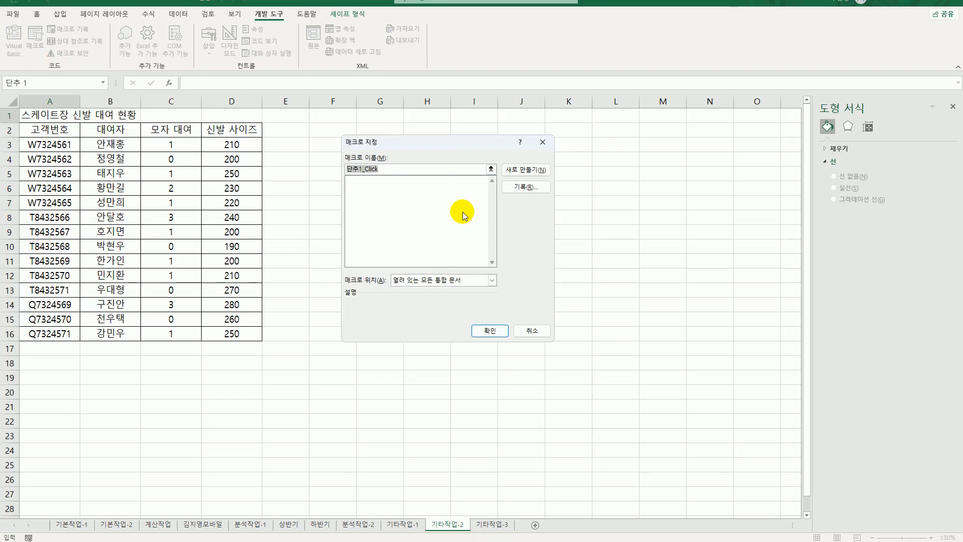
Step: Name the new button's macro 신발사이즈 and start recording it in the current workbook
key("BackSpace")
type("신발사이즈")
left_click(539, 189)
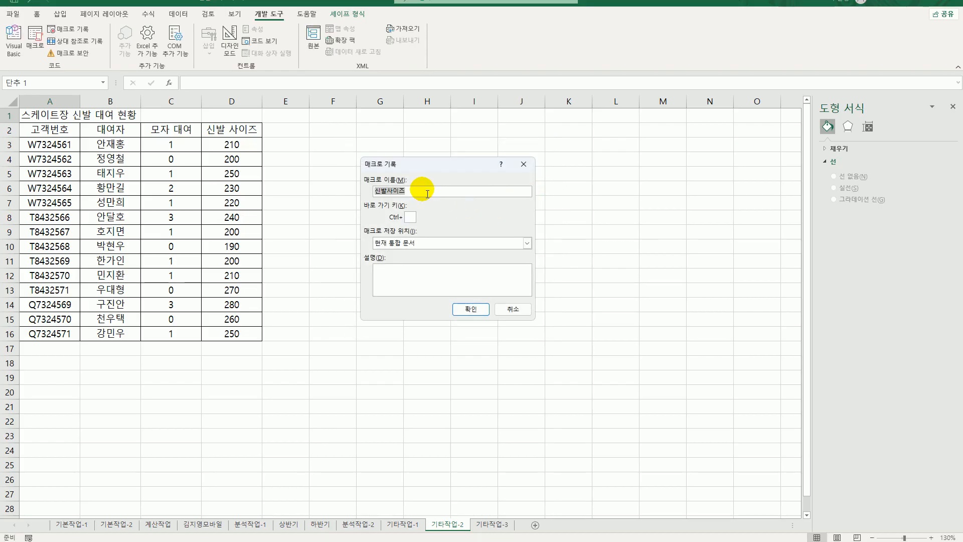
left_click(470, 309)
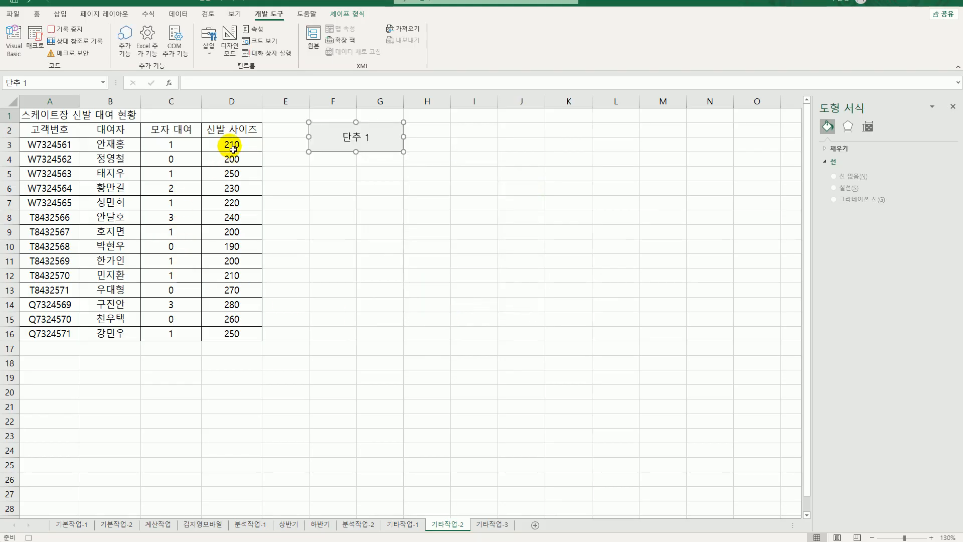
Step: Open the custom (사용자 지정) number format for the 신발 사이즈 values in D3:D16 and clear the existing format code
left_click_drag(230, 144, 230, 335)
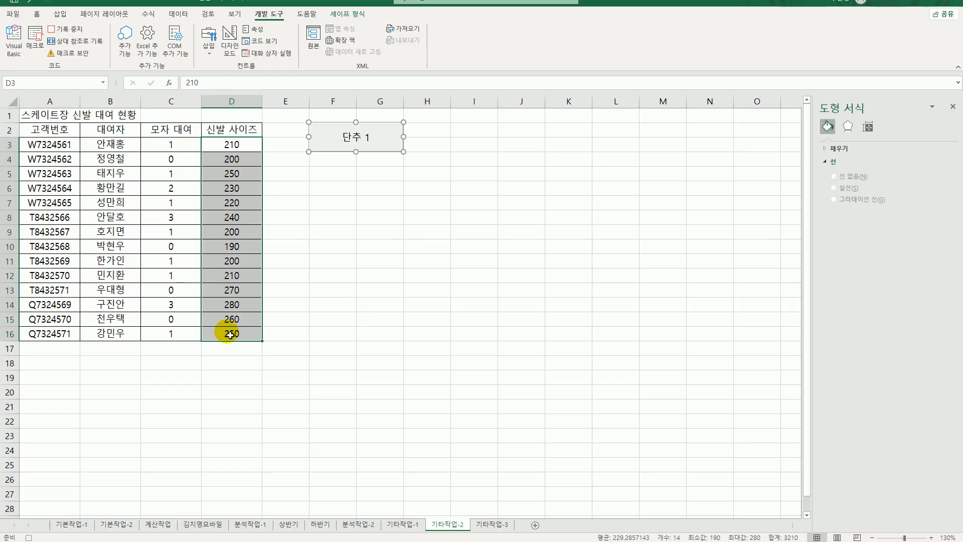
right_click(236, 148)
left_click(294, 366)
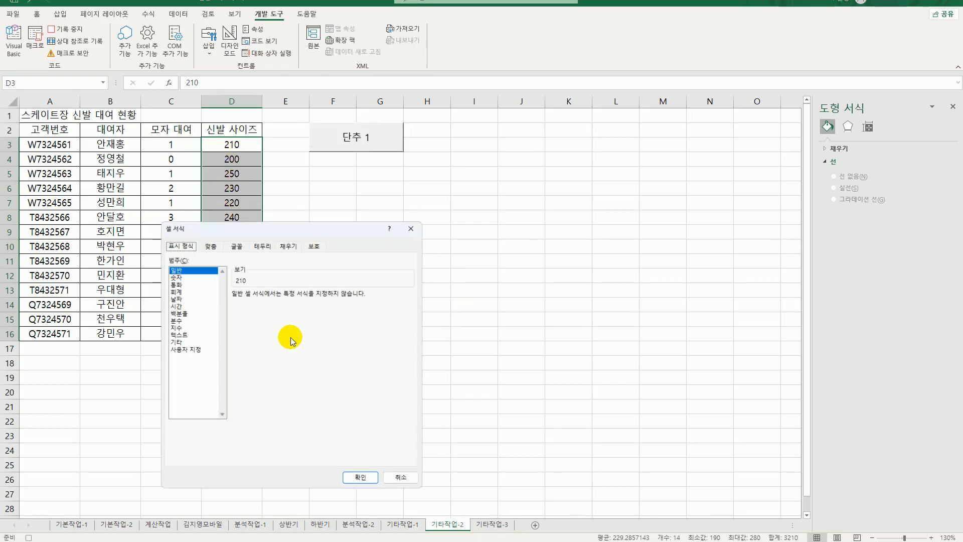
left_click_drag(320, 202, 439, 181)
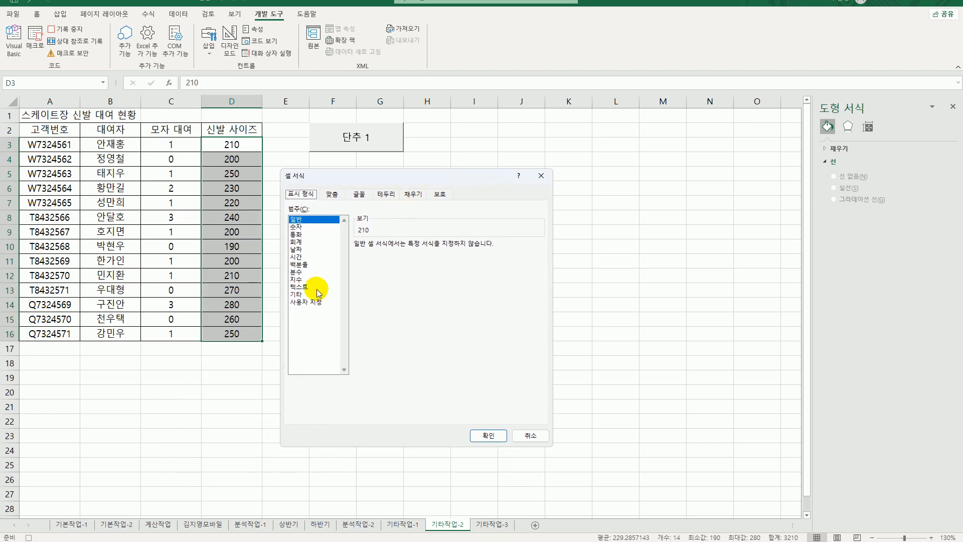
left_click(312, 303)
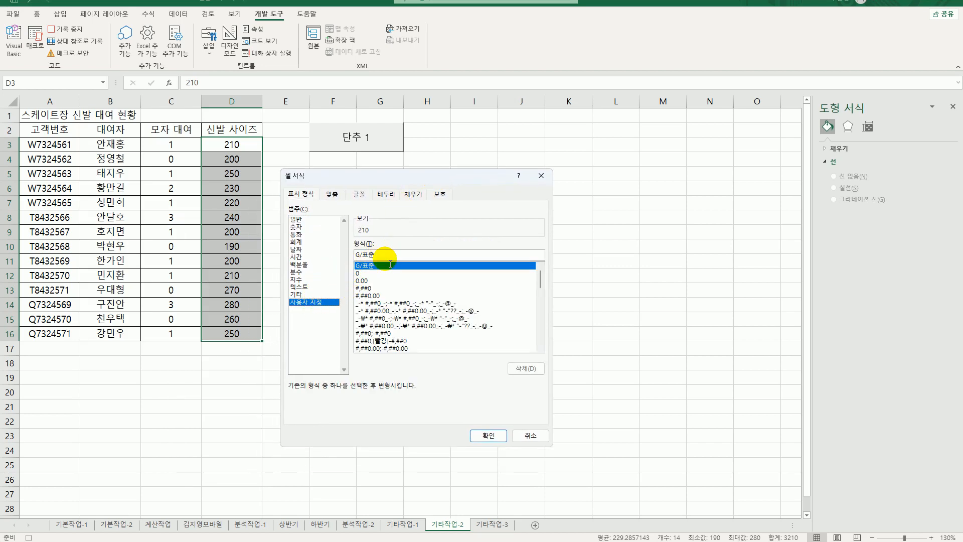
left_click_drag(390, 260, 334, 254)
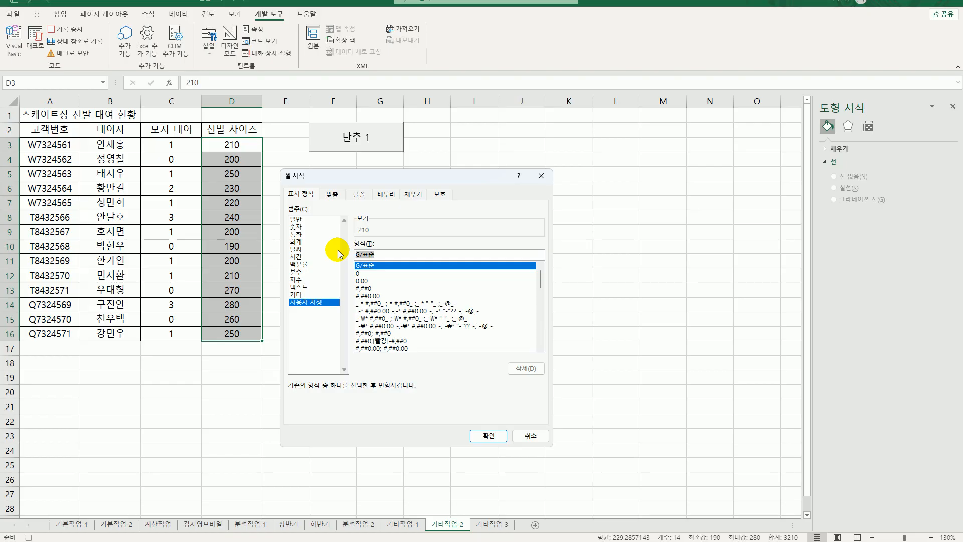
key("Delete")
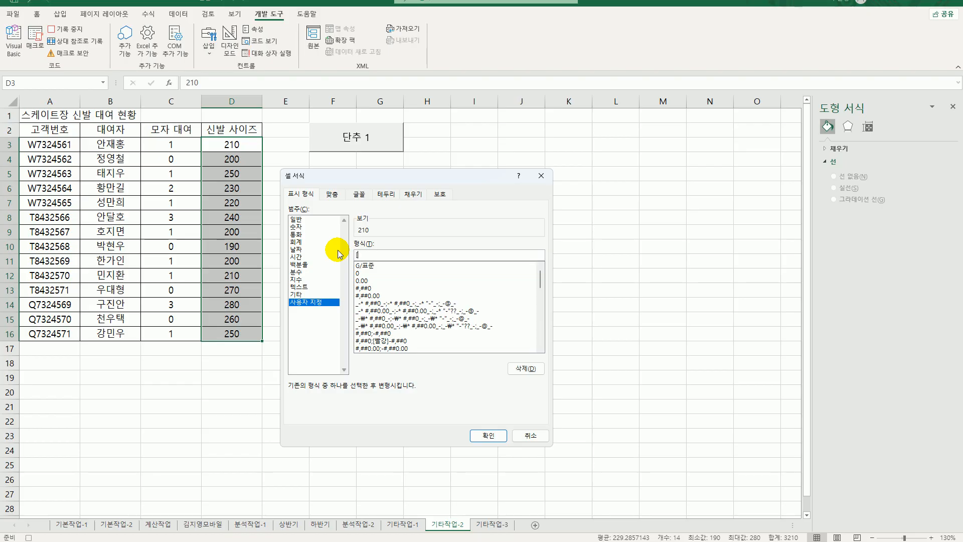
Step: Enter the first format section [빨강][>=250]"BIG"* 0; for the shoe sizes
type("[빨강][>=250")
type("]")
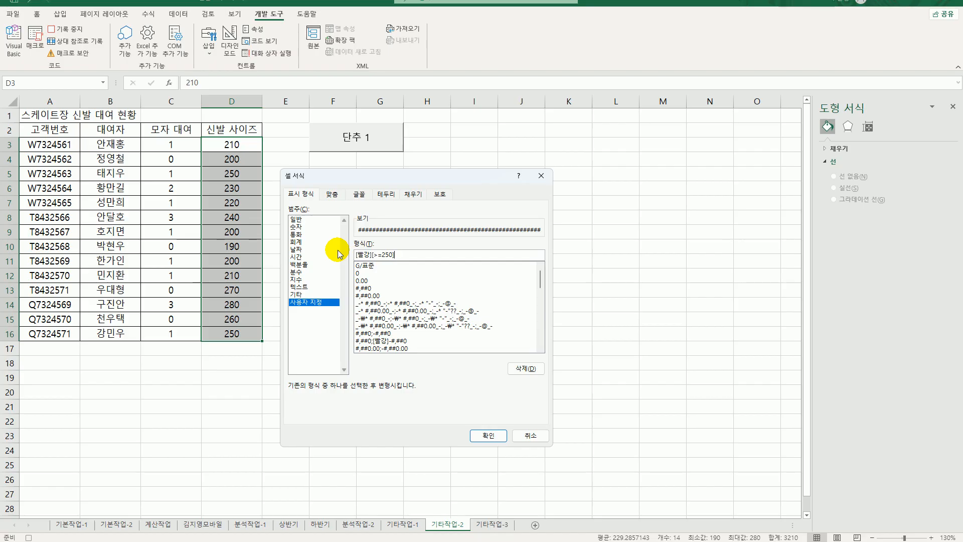
type("\"BIG\"")
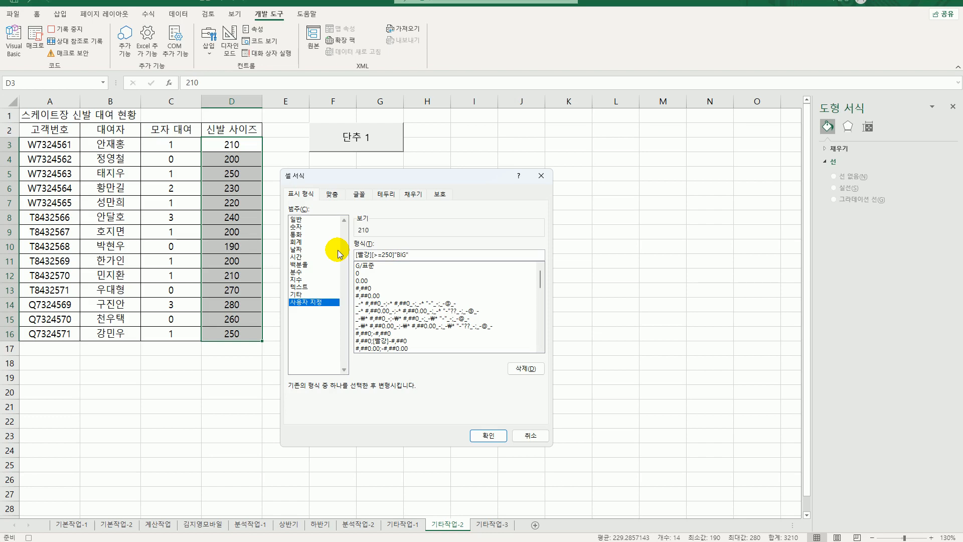
type("*")
type(" 0;")
Step: Add the second section [파랑][<=200]"SMALL"* 0; to the shoe-size format code
type("[vl")
key("BackSpace")
key("BackSpace")
type("파랑][")
type("<=200]")
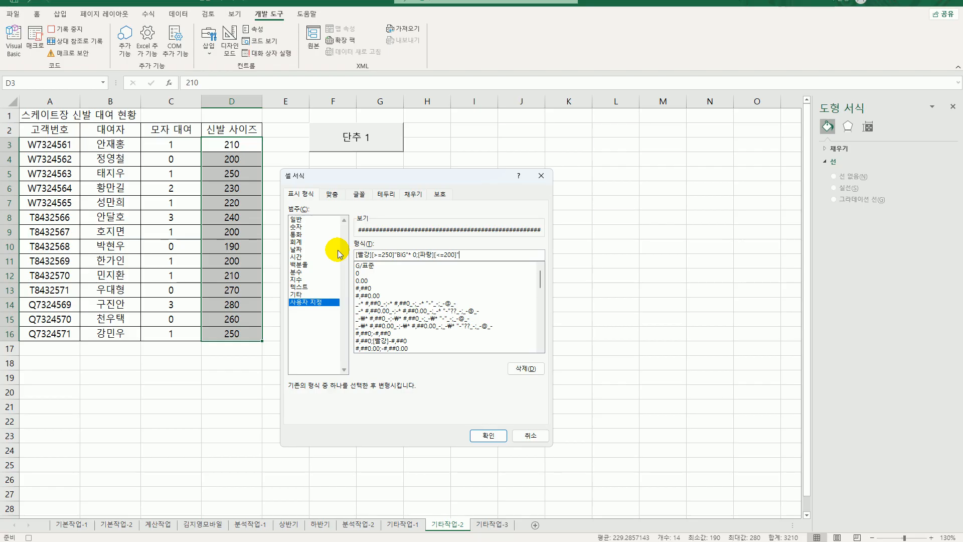
type("\"SMALL")
type("* 0;")
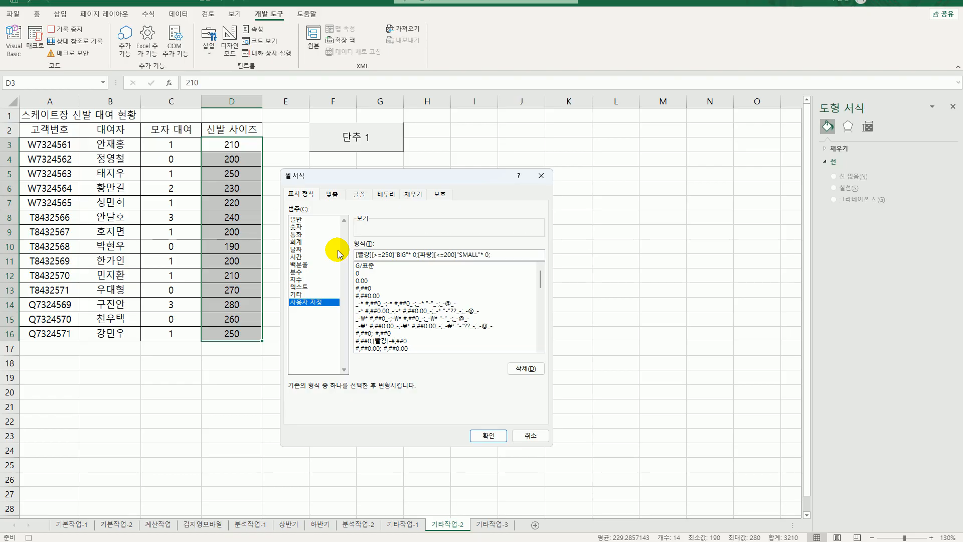
Step: Complete the format code with a final * 0 section, apply it to D3:D16, and stop recording the macro
type("* 0")
left_click(485, 437)
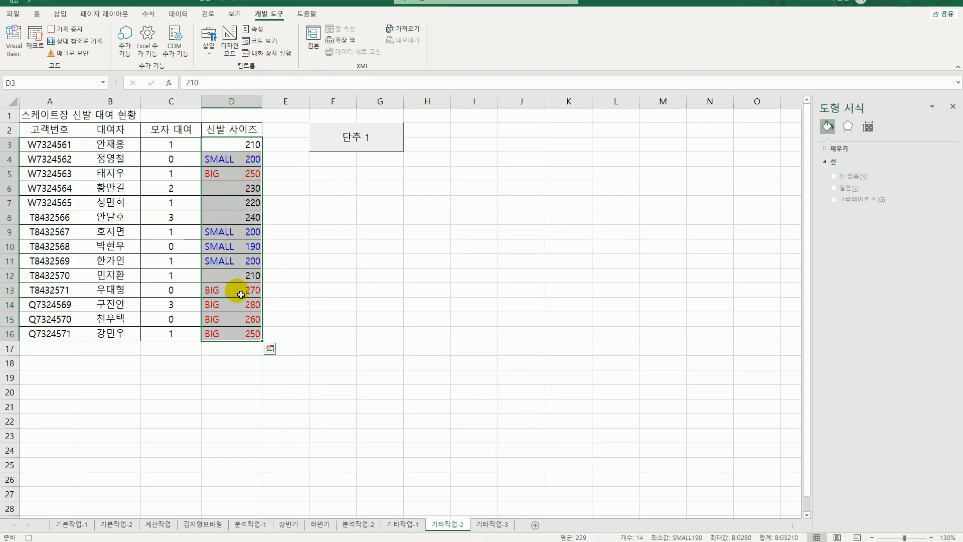
left_click(248, 335)
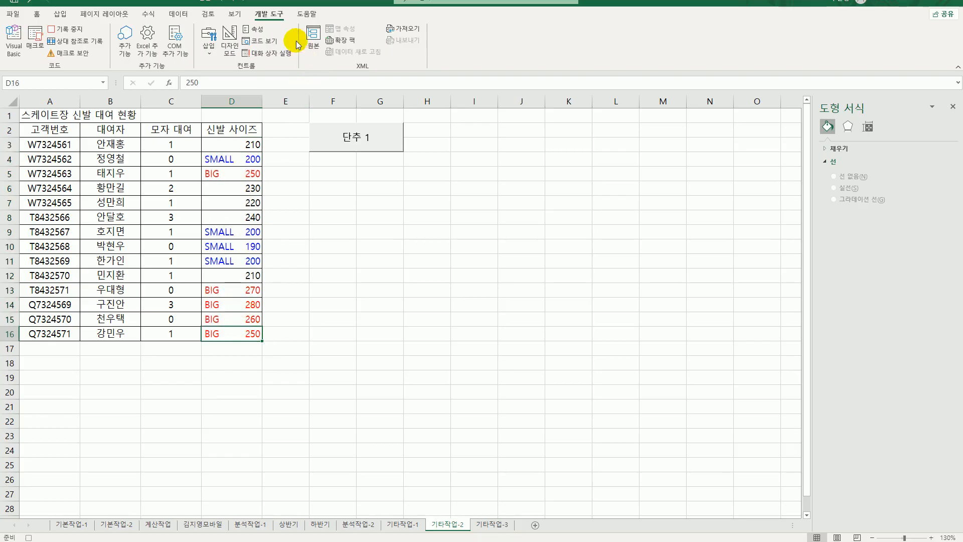
left_click(79, 30)
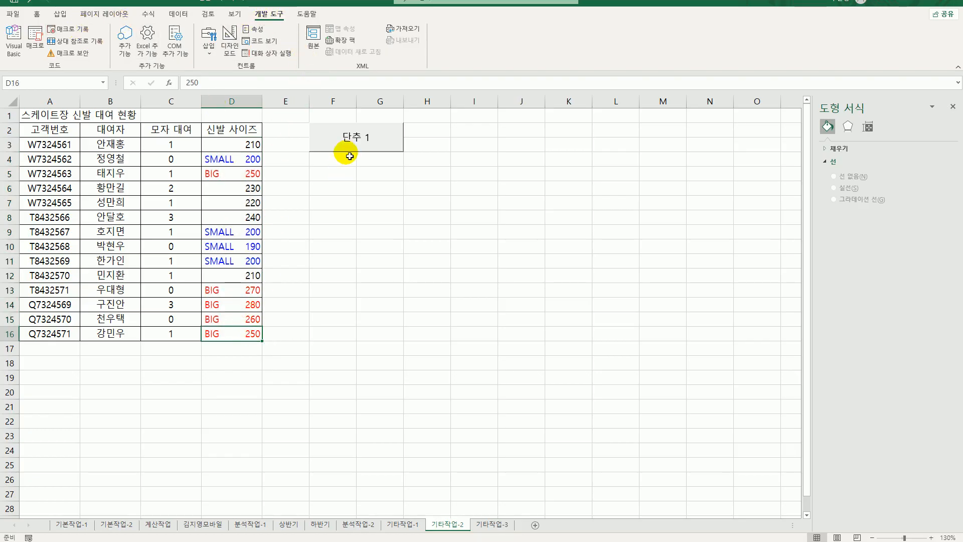
Step: Change the first button's label to 신발사이즈 and deselect the button
right_click(374, 147)
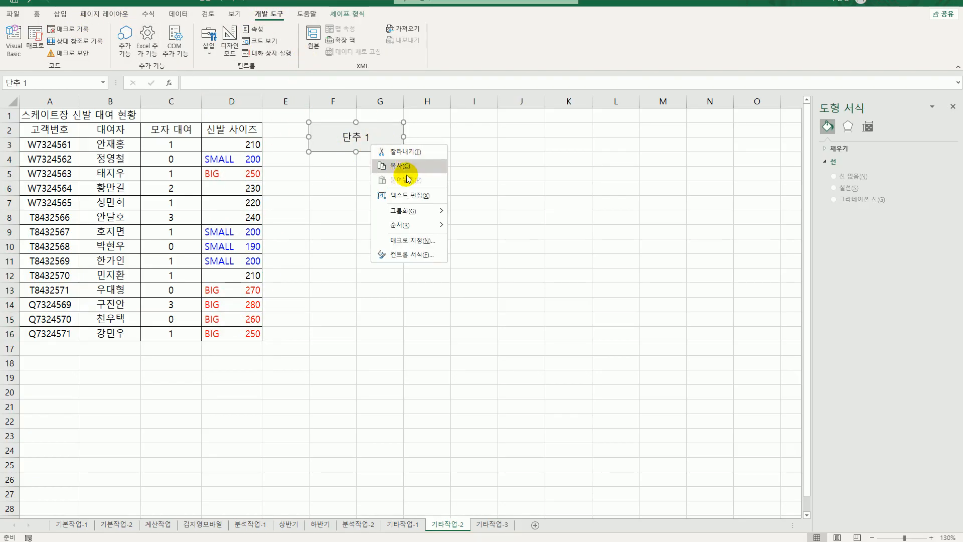
left_click(404, 186)
key("ctrl+a")
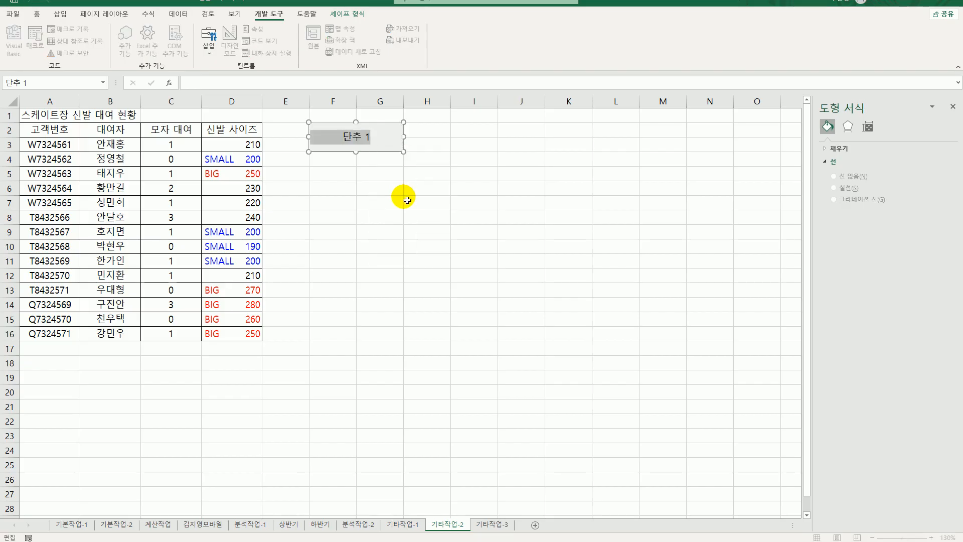
type("신")
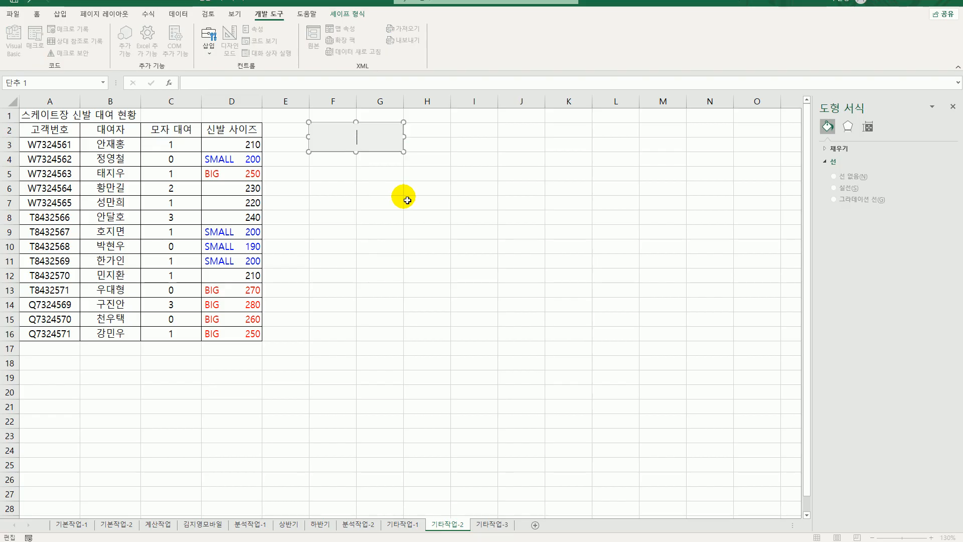
type("발사이즈")
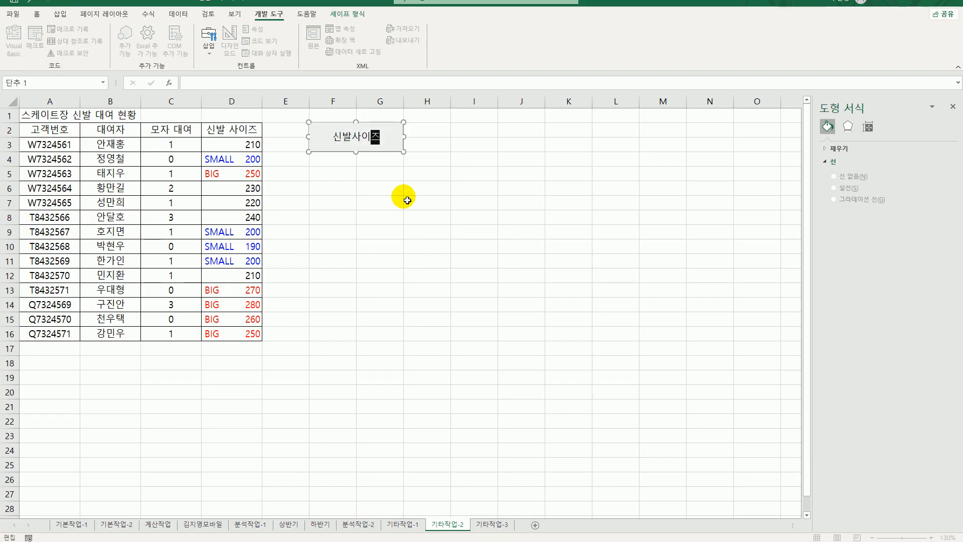
left_click(460, 210)
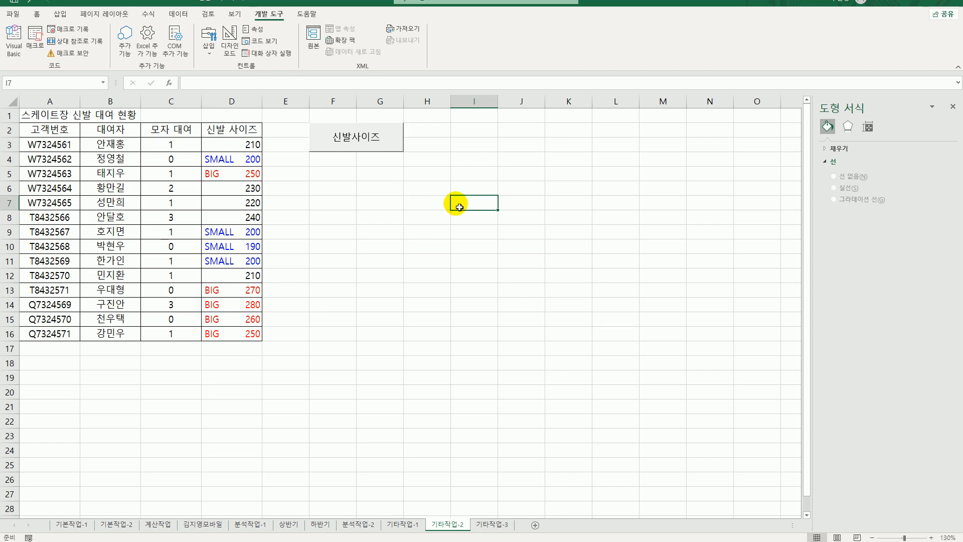
Step: Draw a second form-control button over F5:G6 and start recording its macro under the name 모자대여
left_click(210, 50)
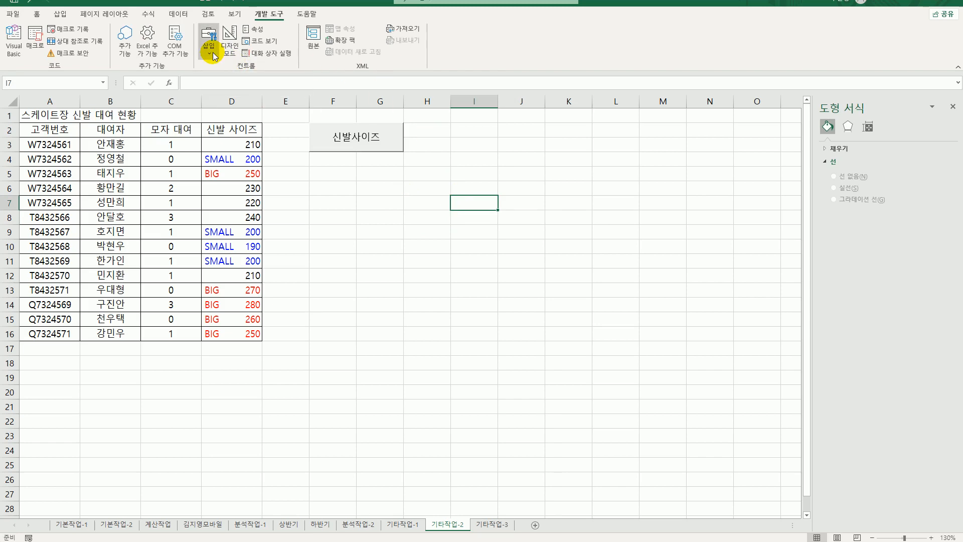
left_click(202, 76)
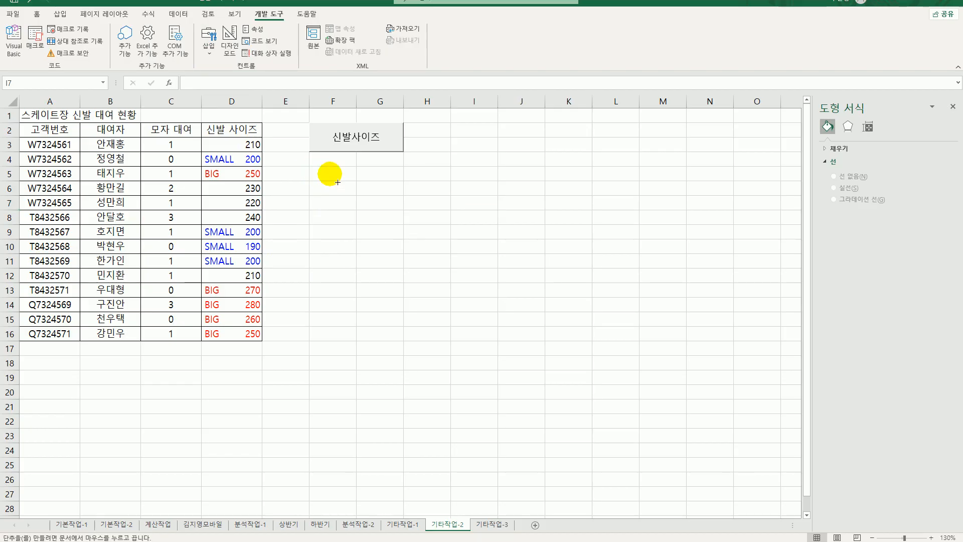
left_click_drag(310, 162, 401, 201)
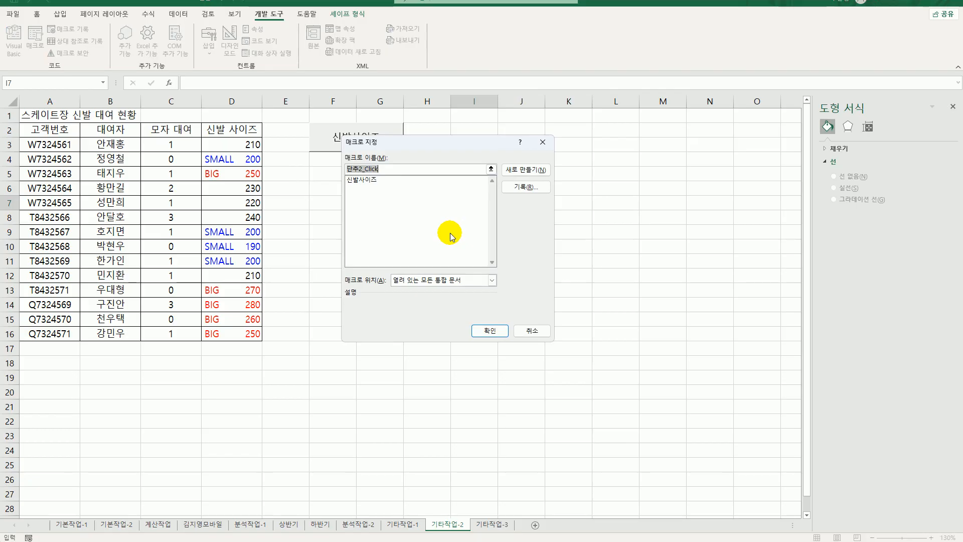
type("모자대여")
left_click(523, 190)
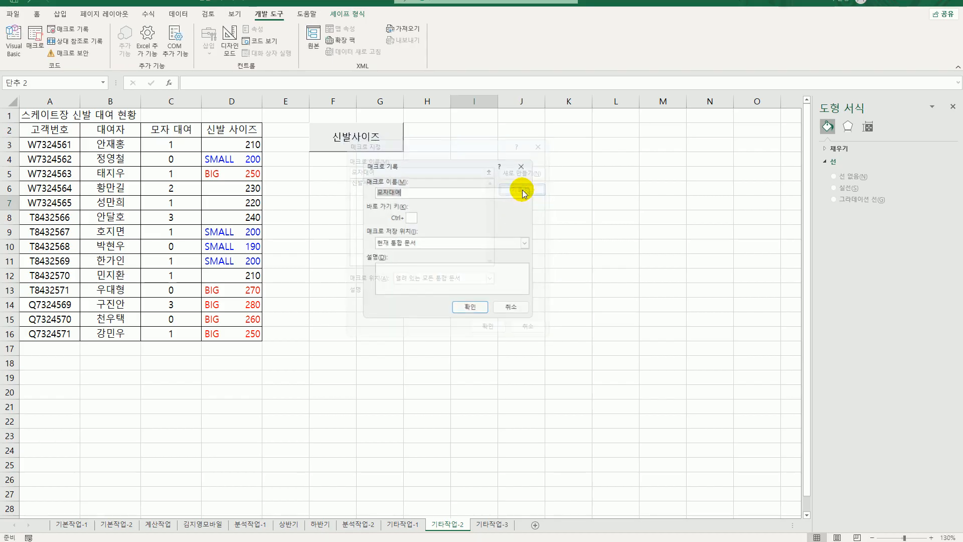
left_click(475, 307)
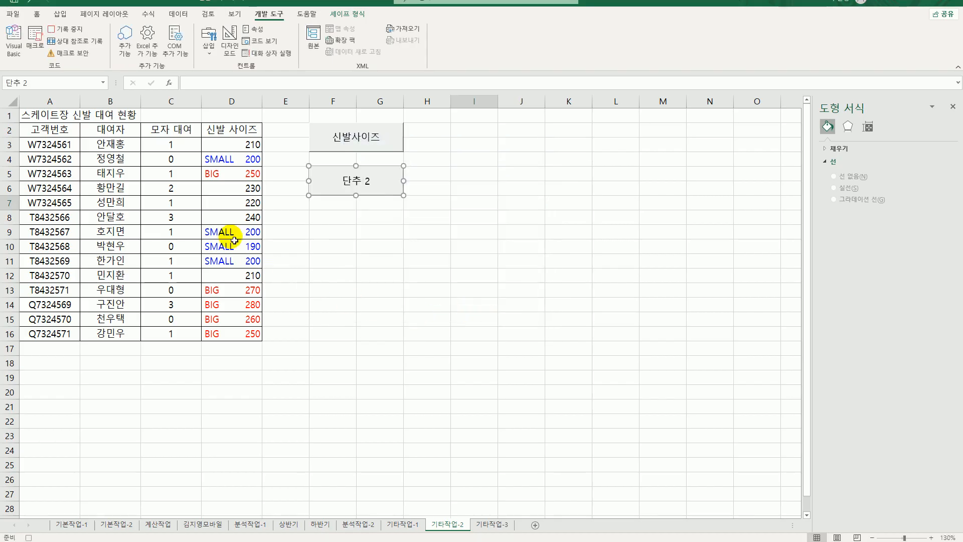
Step: Open the cell formatting for C3:C16 and choose the custom (사용자 지정) number format category
left_click(189, 148)
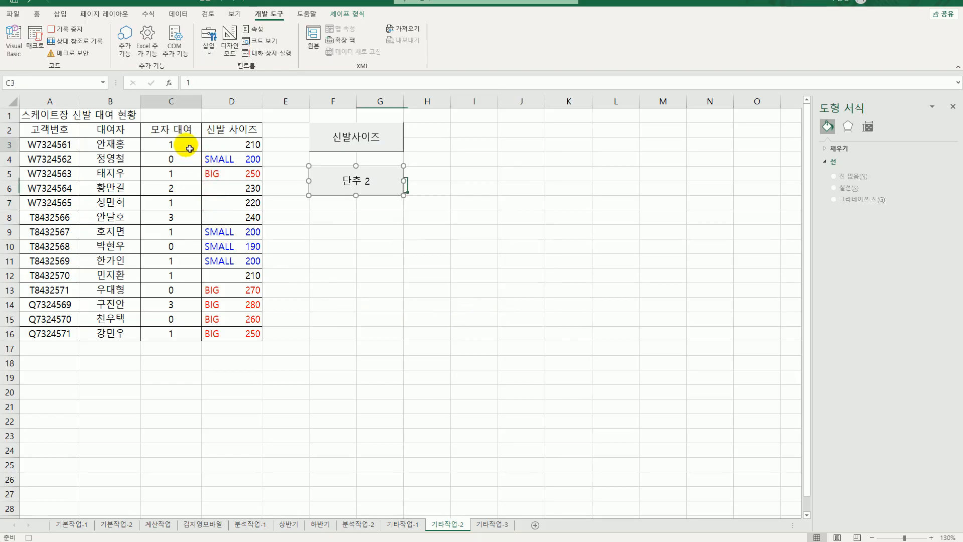
left_click_drag(190, 149, 186, 334)
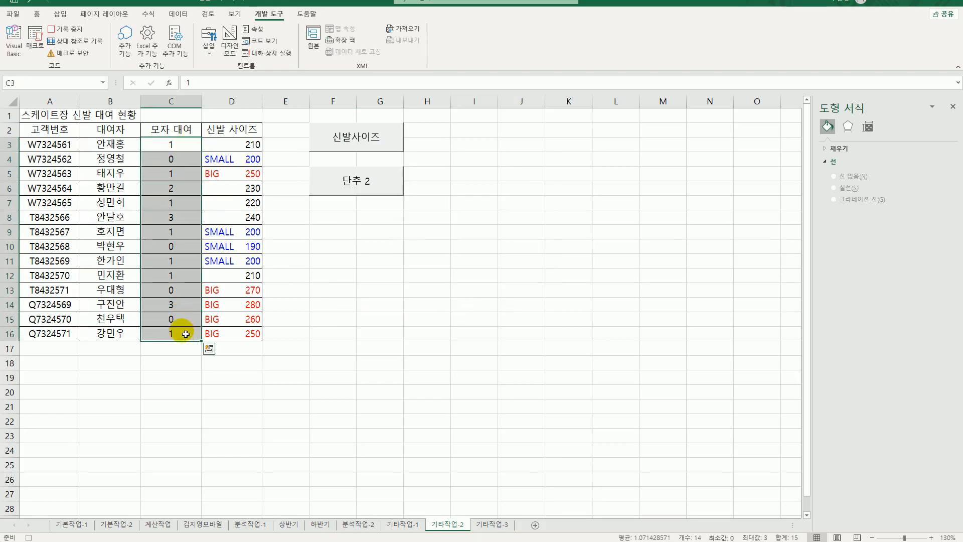
right_click(182, 150)
left_click(236, 365)
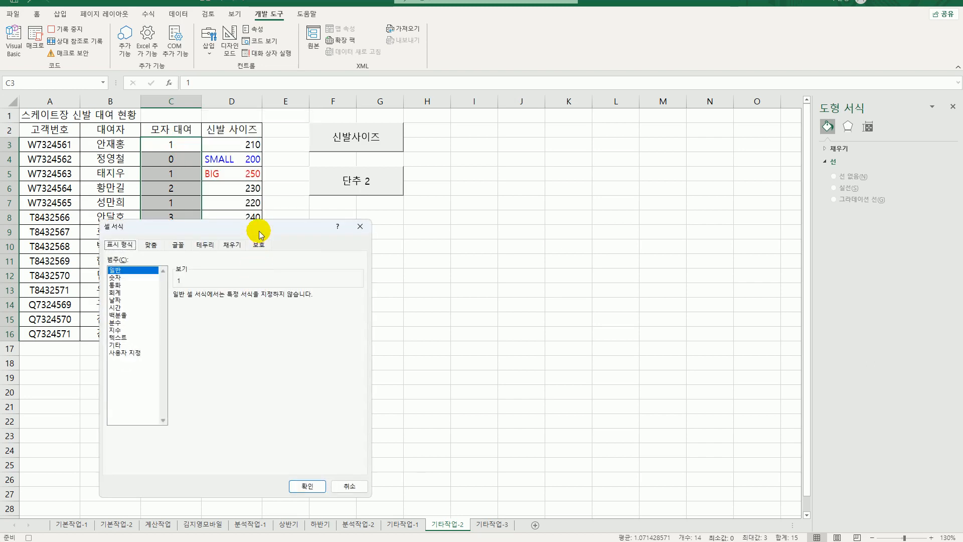
left_click_drag(259, 231, 486, 209)
left_click(359, 330)
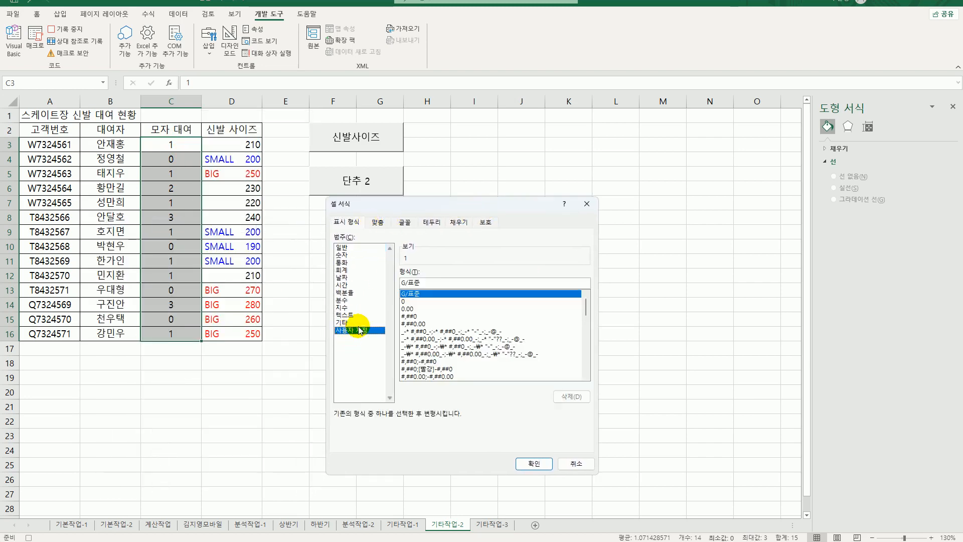
Step: Replace the default format code with a first section [=1]"대여"
left_click_drag(437, 281, 354, 270)
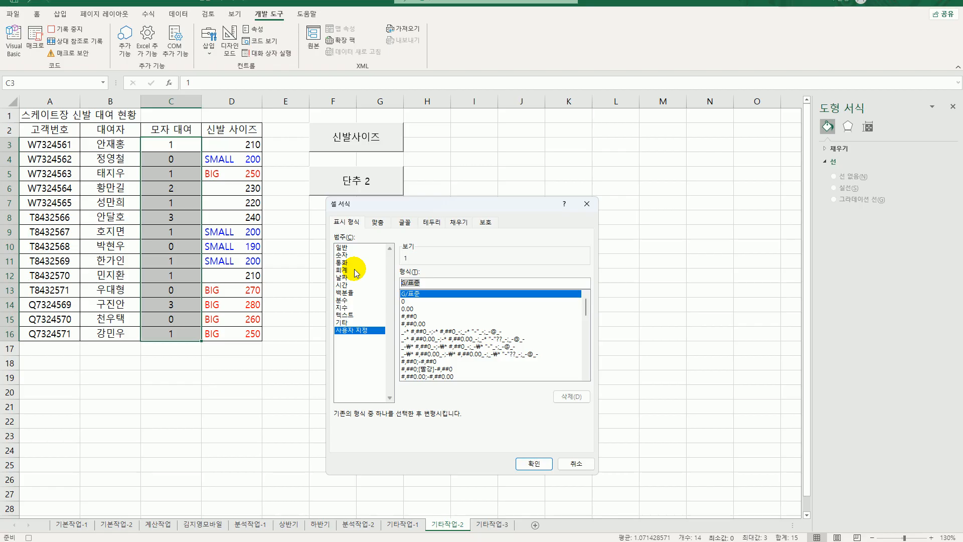
type("[")
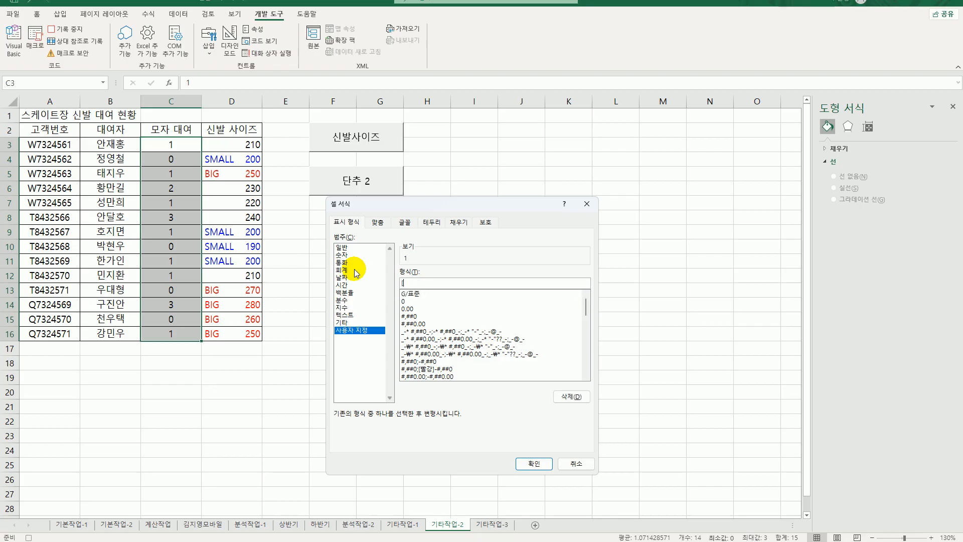
type("=1]")
type("\"")
type("ㄷㅐ여\"")
Step: Complete the format code with ;[빨강][=0]"본인모자"; for C3:C16, apply it, and stop recording the macro
type(";[")
type("ㅃ")
type("빨강]")
type("[=0")
type("]")
type("\"qh")
key("BackSpace")
key("BackSpace")
type("ㅂ")
type("본인모자\";")
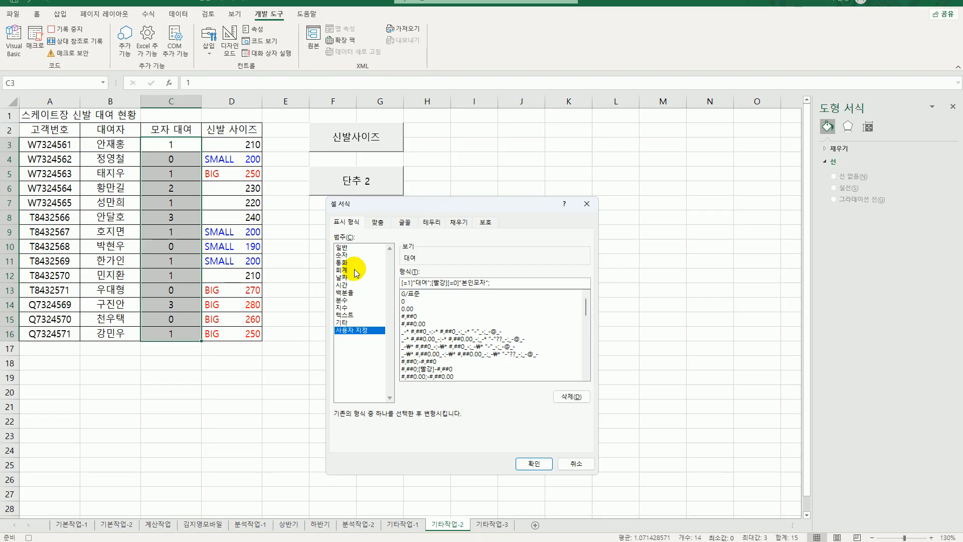
left_click(535, 464)
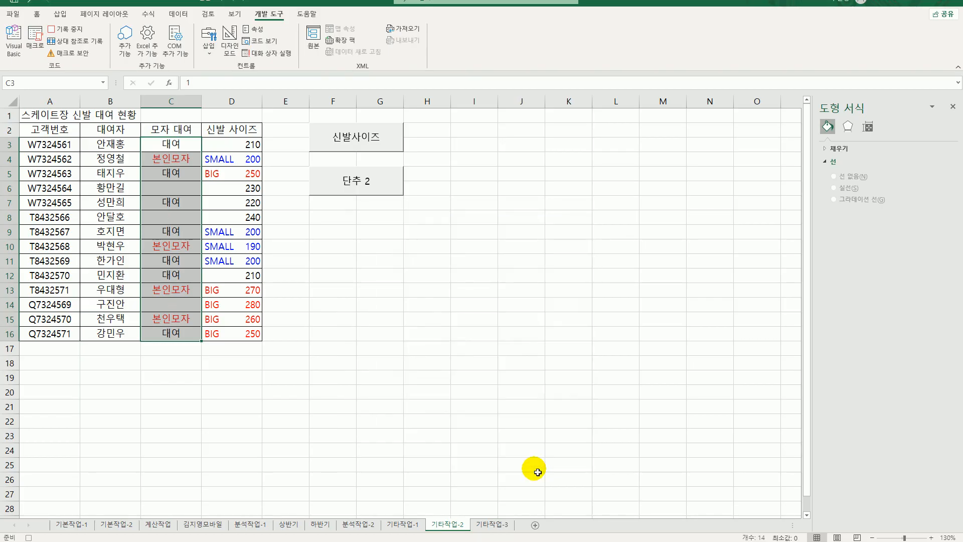
left_click(160, 339)
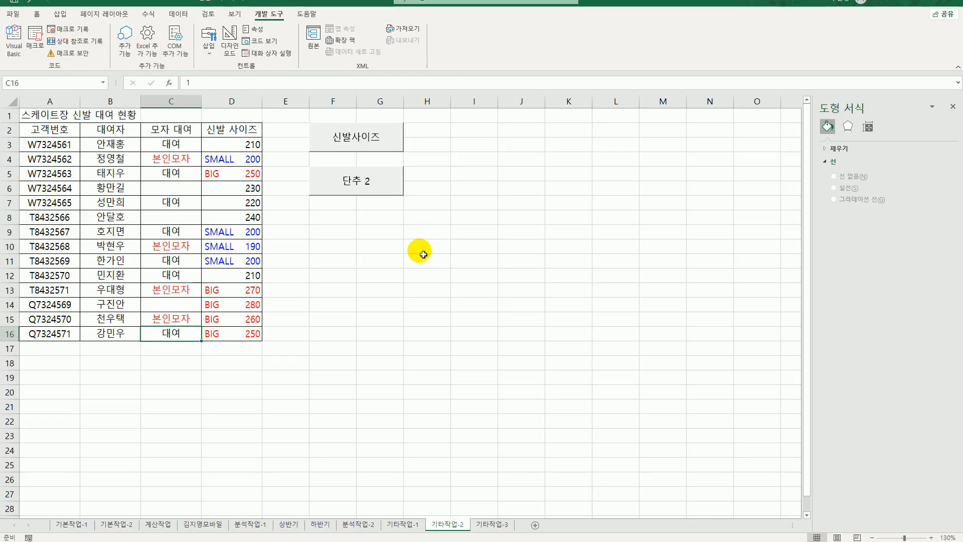
Step: Change the second button's label to 모자대여 and deselect the button
right_click(357, 194)
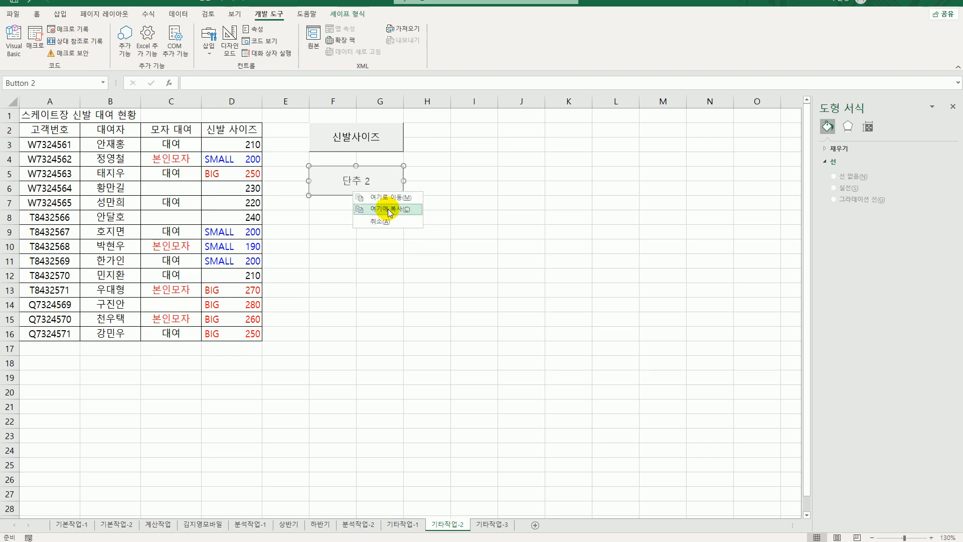
left_click(490, 216)
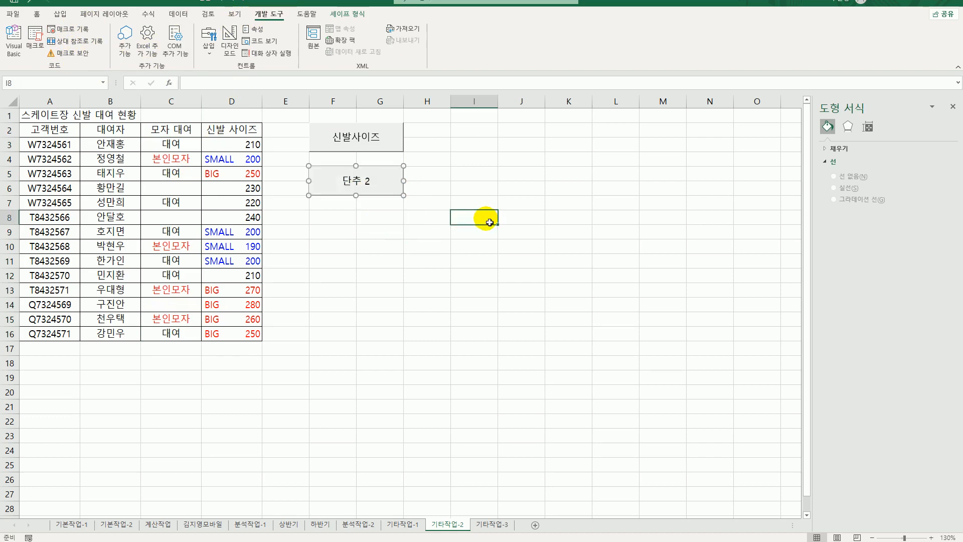
right_click(379, 195)
left_click(426, 245)
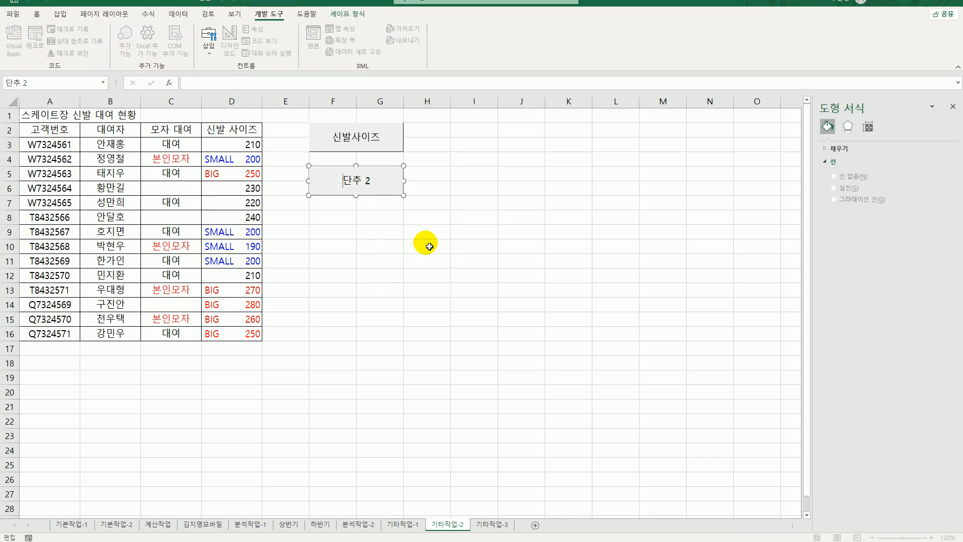
key("ctrl+a")
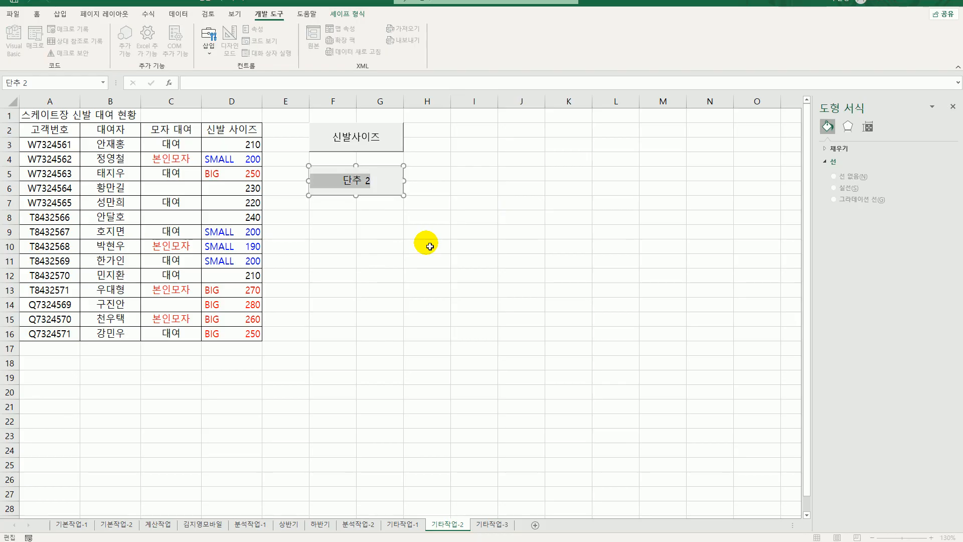
type("모자대여")
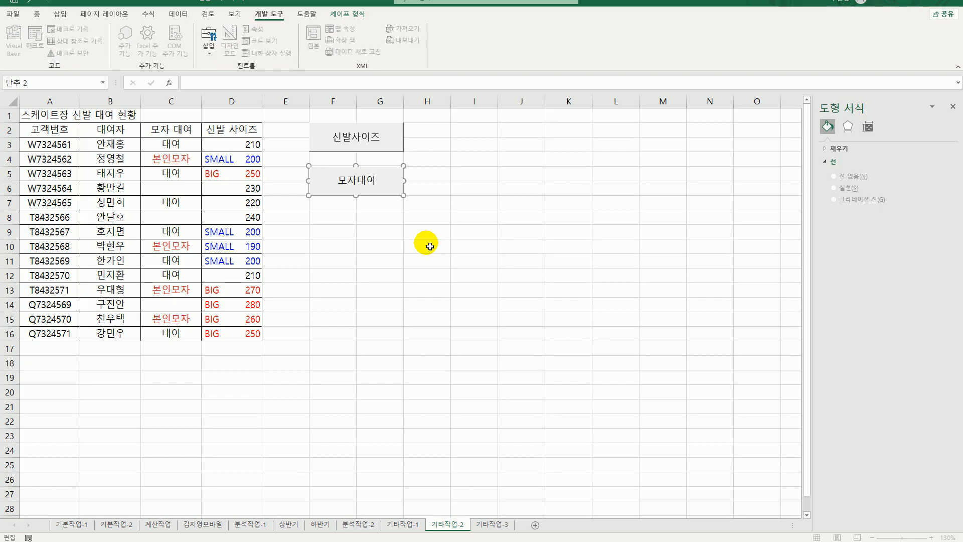
left_click(429, 234)
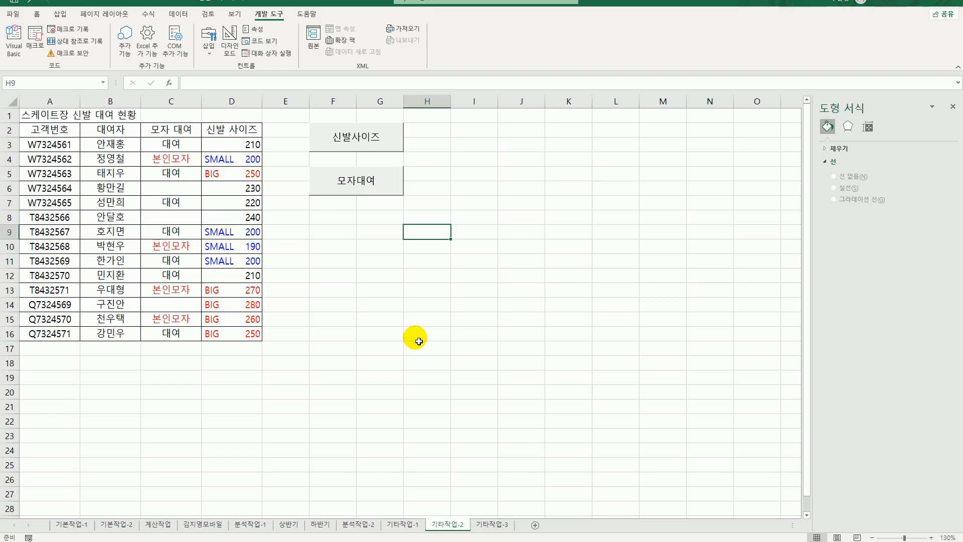
Step: On the 기타작업-3 sheet, turn on design mode and add 포인트지급.Show to the 포인트지급 button's click procedure
left_click(497, 525)
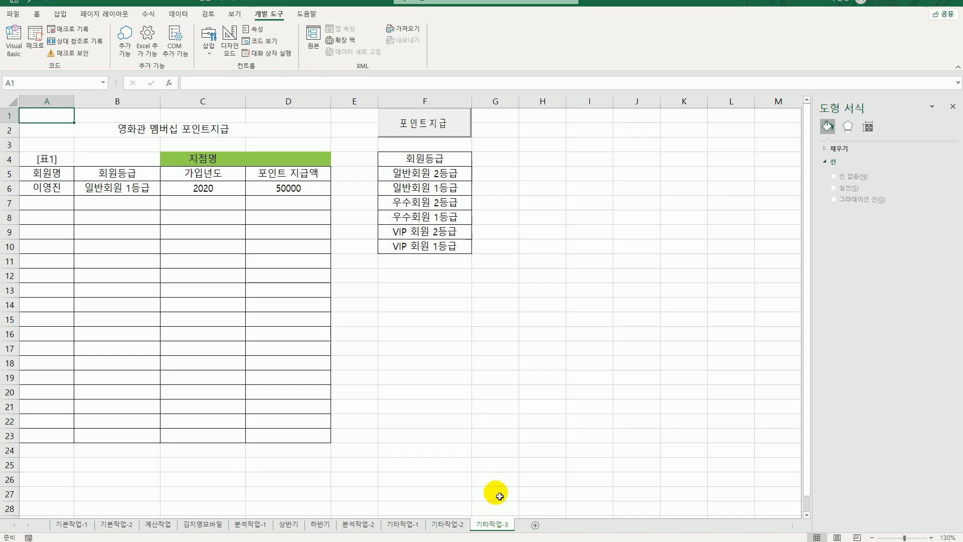
left_click(231, 48)
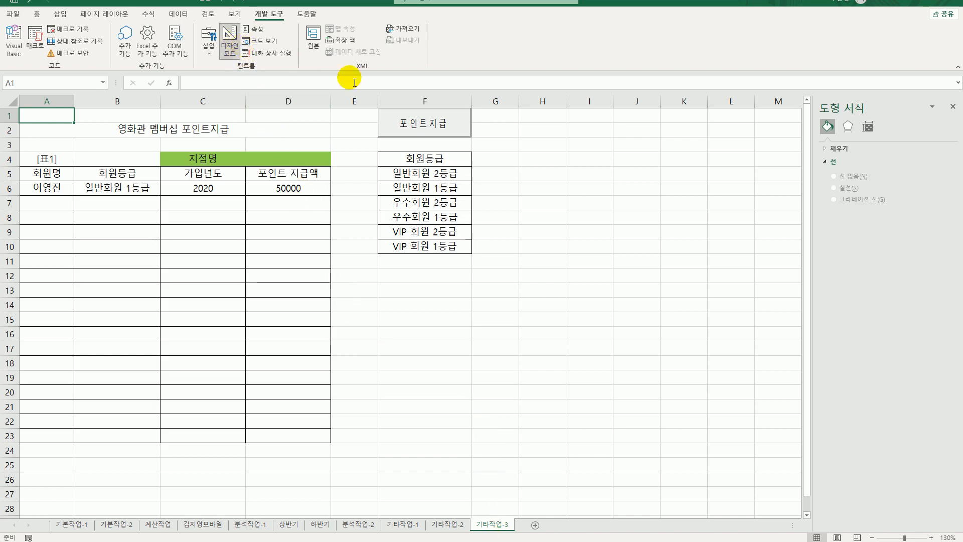
left_click(454, 132)
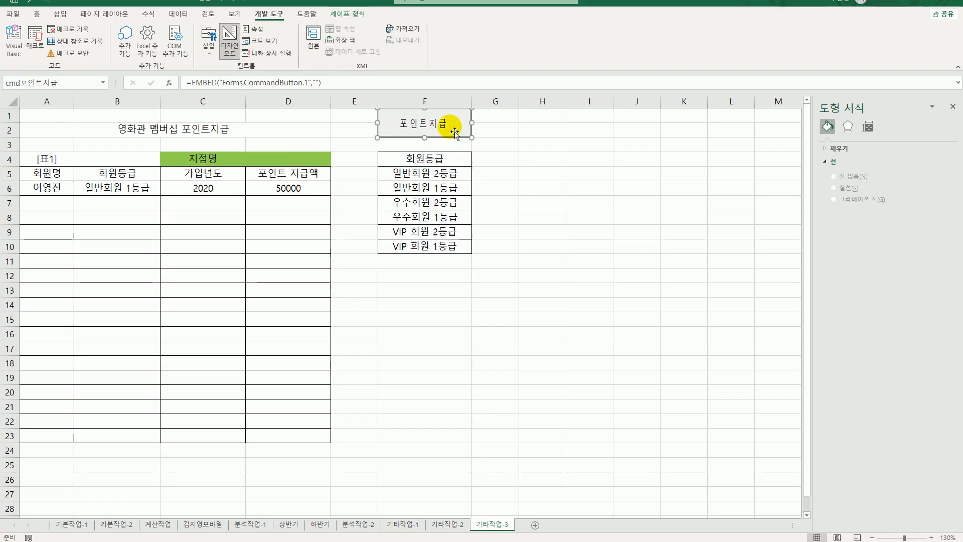
double_click(454, 131)
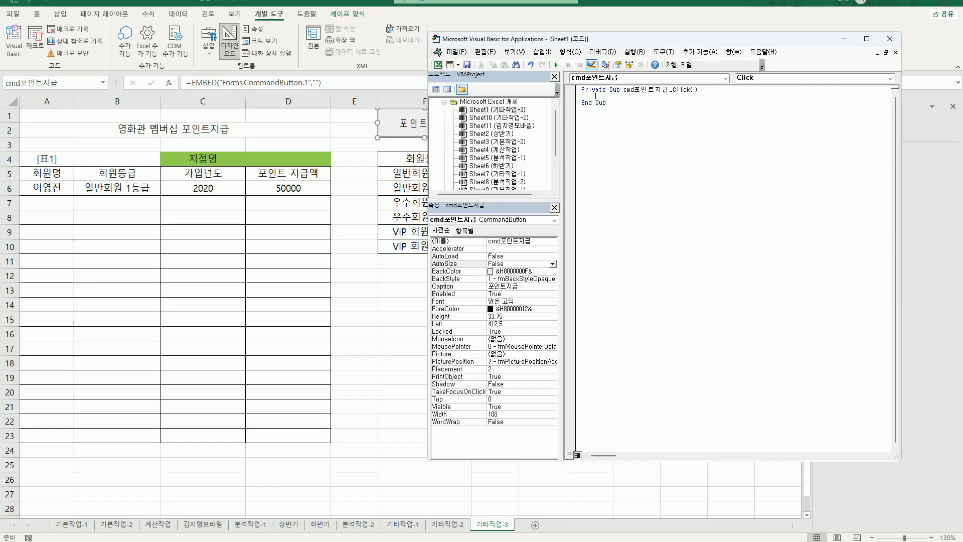
type("포인트지급.Show")
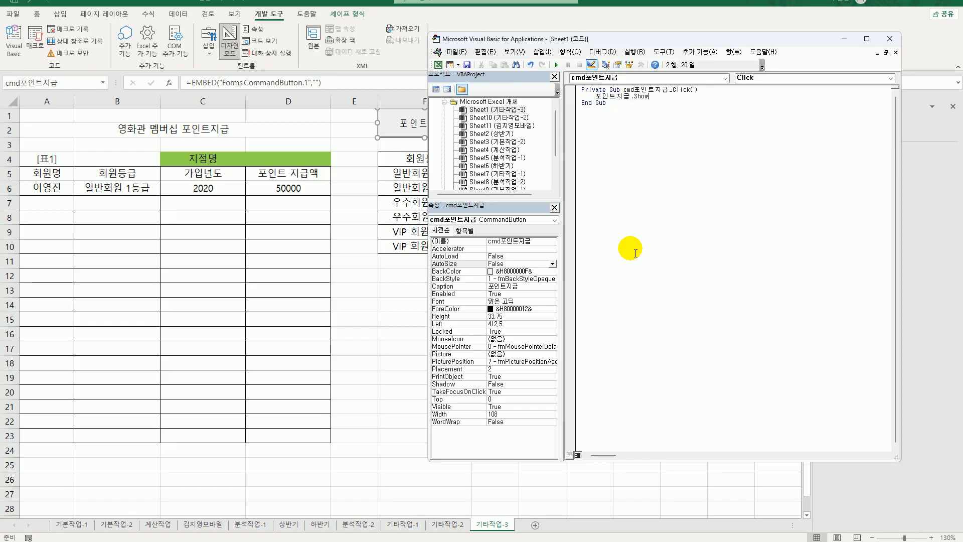
left_click(607, 234)
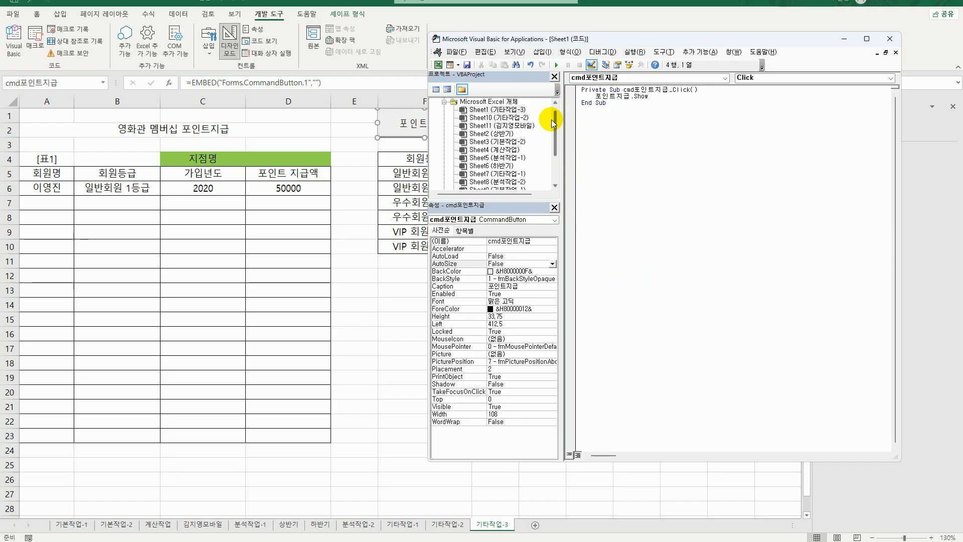
Step: Open the code of the 포인트지급 form and create its UserForm_Initialize procedure
left_click_drag(554, 121, 553, 146)
double_click(463, 159)
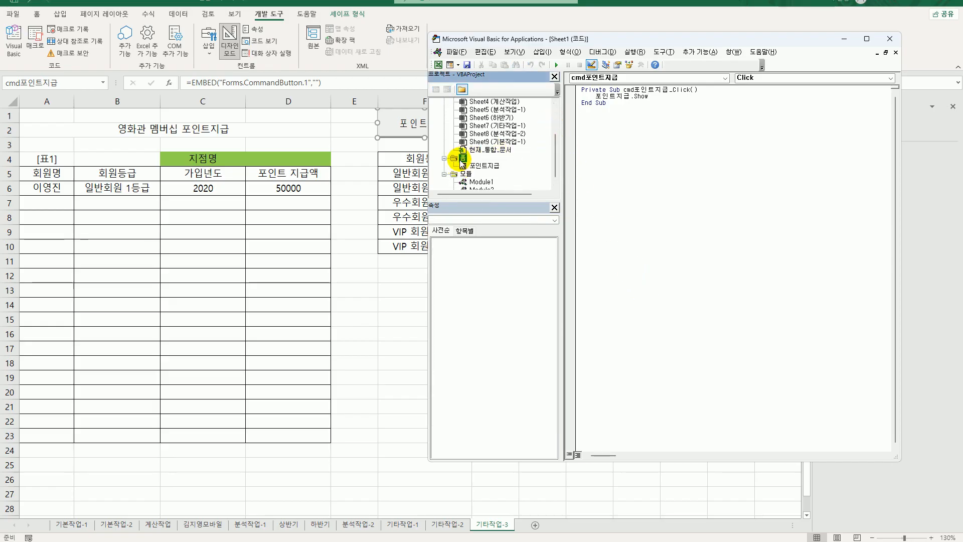
left_click(476, 167)
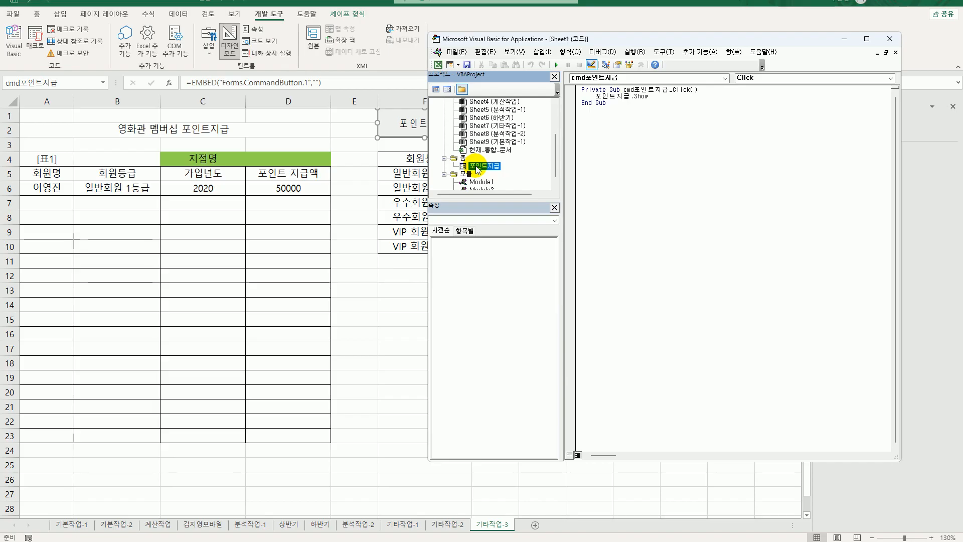
left_click(435, 90)
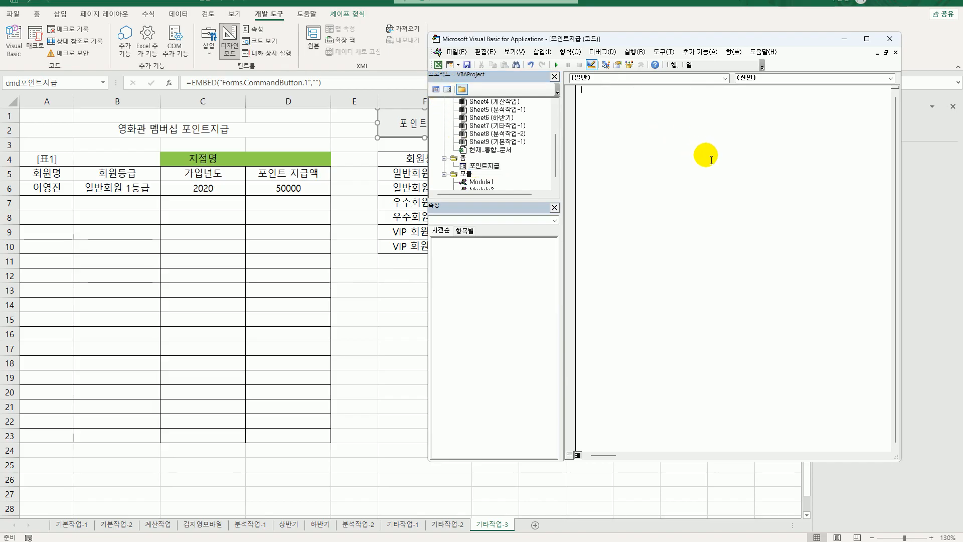
left_click(679, 78)
left_click(637, 141)
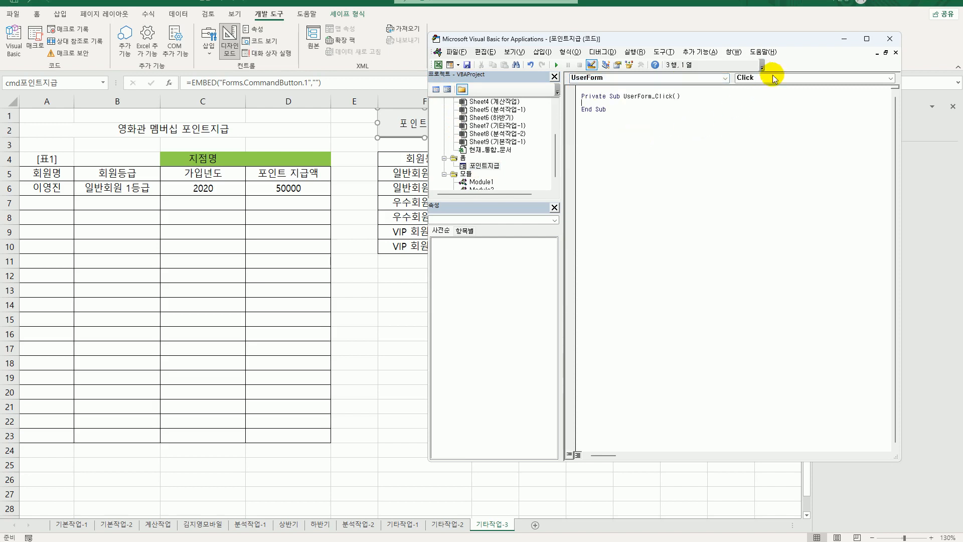
left_click(775, 80)
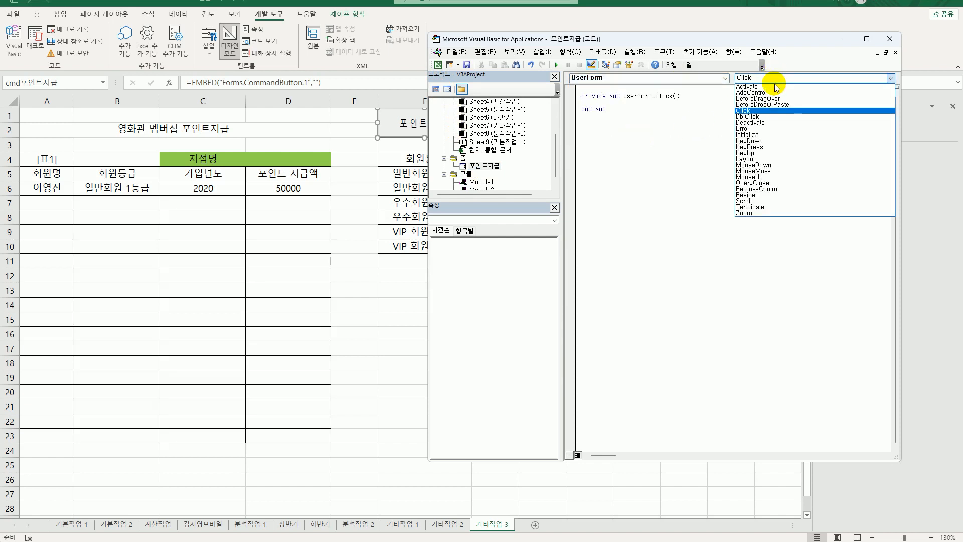
left_click(781, 135)
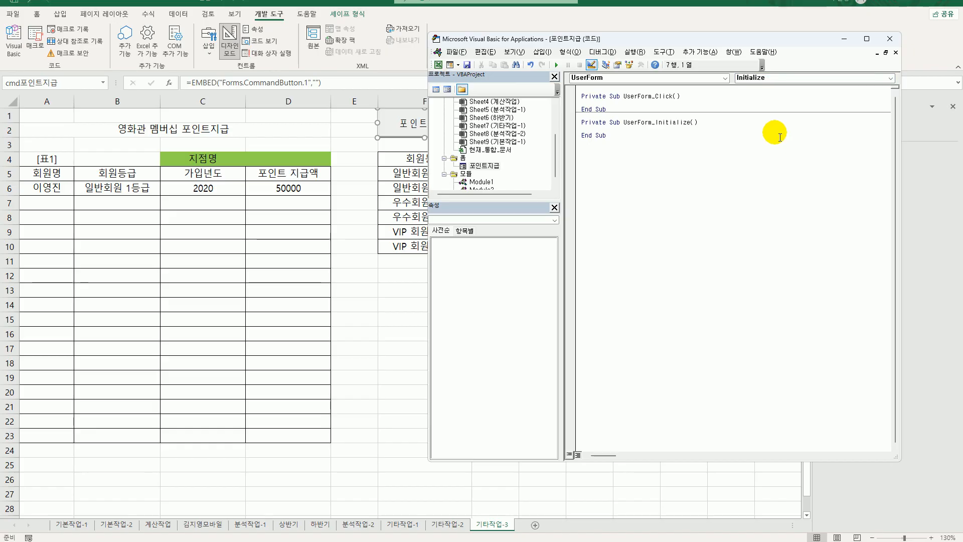
Step: Fill the member-grade combo box in UserForm_Initialize with the line cmb회원등급.RowSource = "F5:F10"
key("Tab")
type("cmb회원등ㄱ")
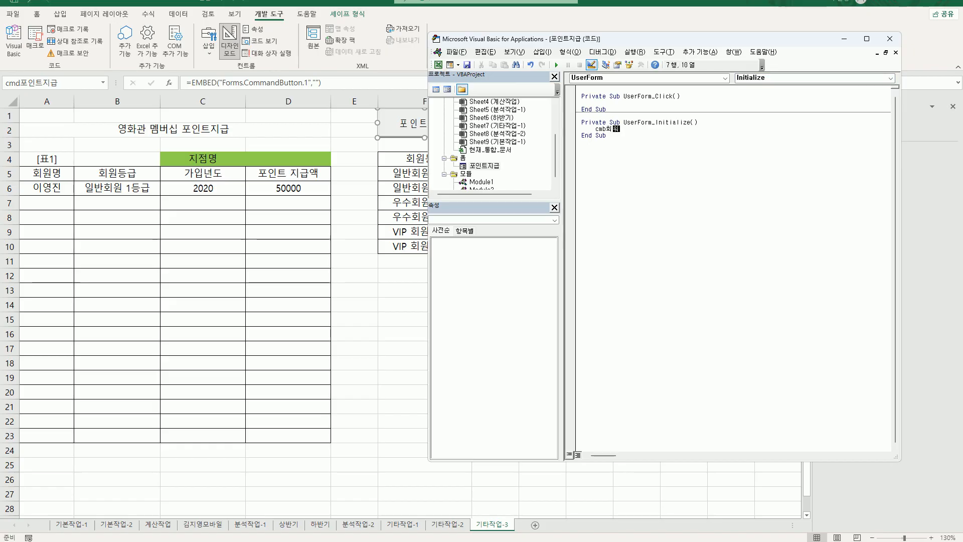
type("급.개")
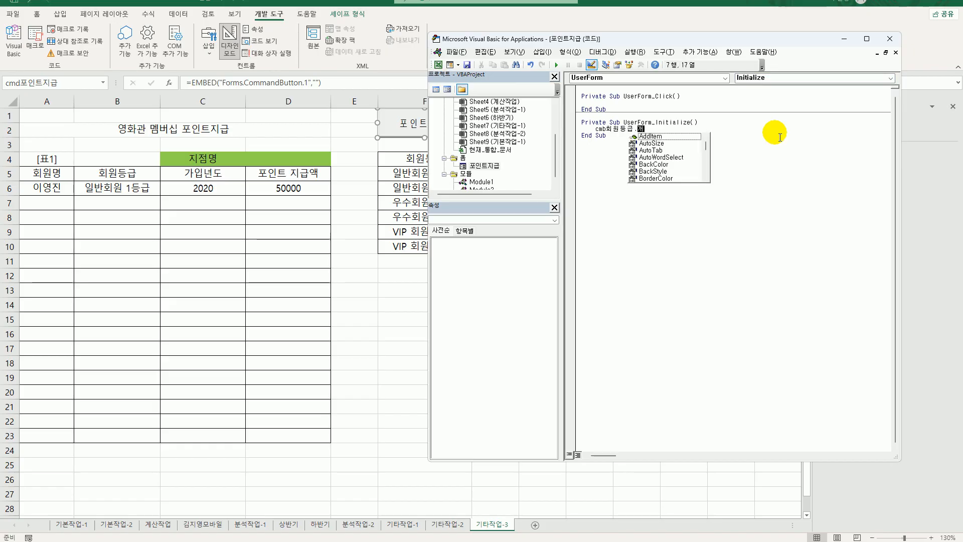
key("BackSpace")
type("RowSource ")
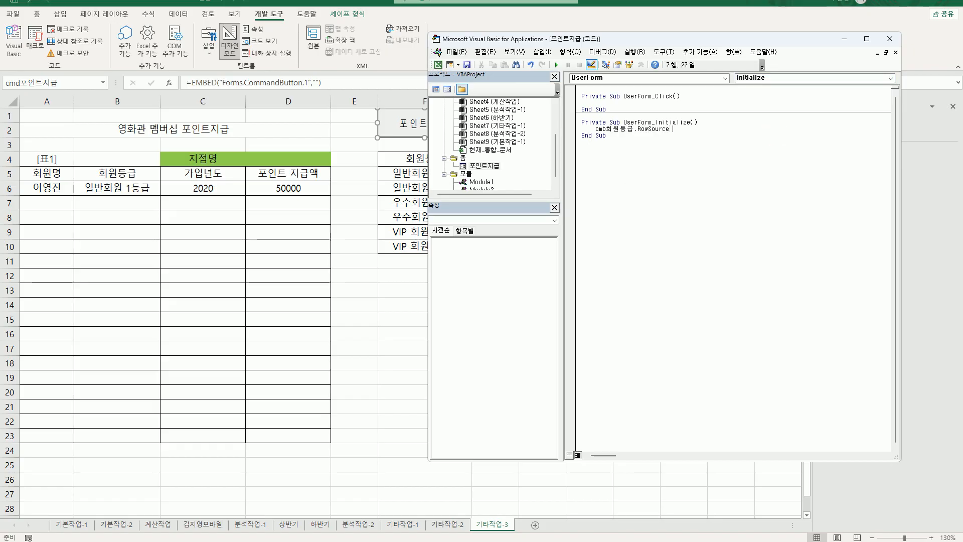
type("= \"F5:F10")
Step: Create the cmd닫기 click procedure and add Unload Me as its first line
left_click(659, 79)
left_click(655, 86)
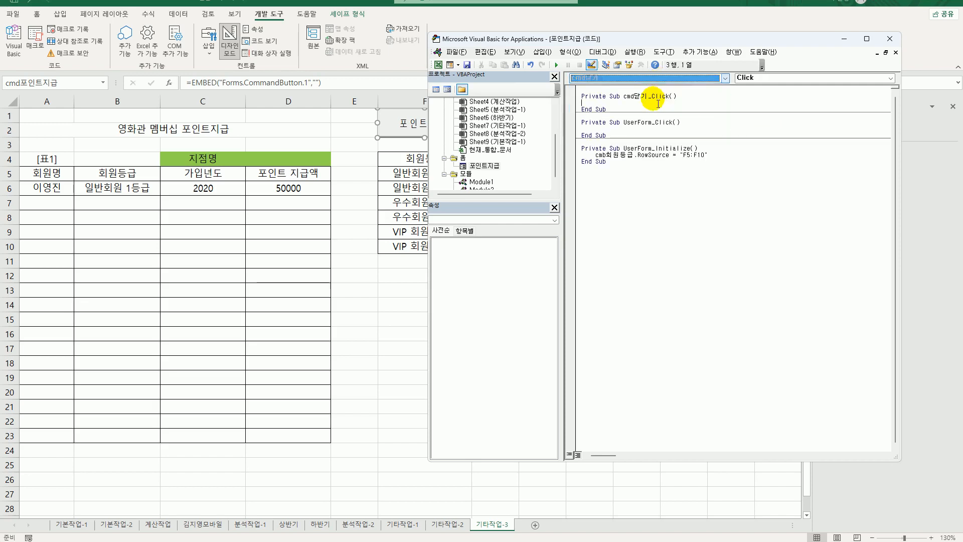
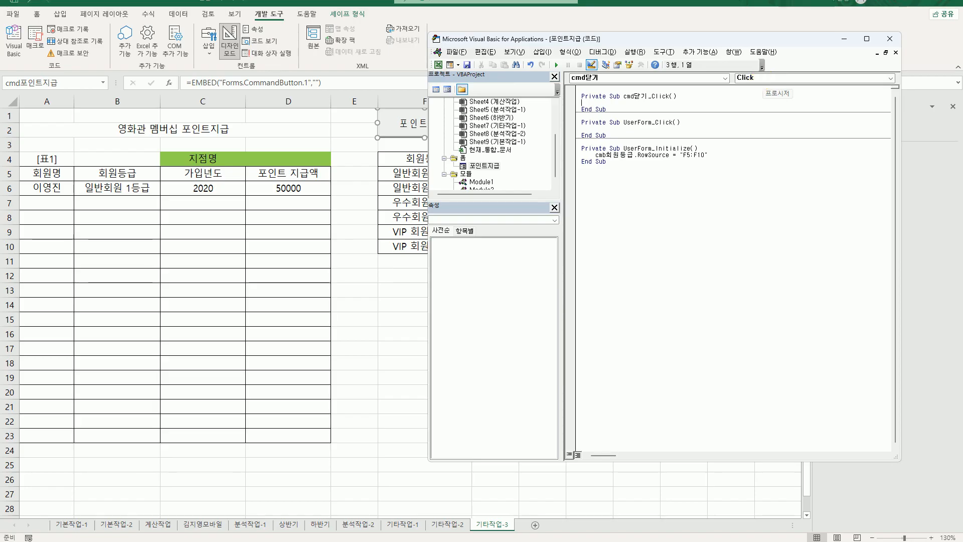
key("Tab")
type("unload Me")
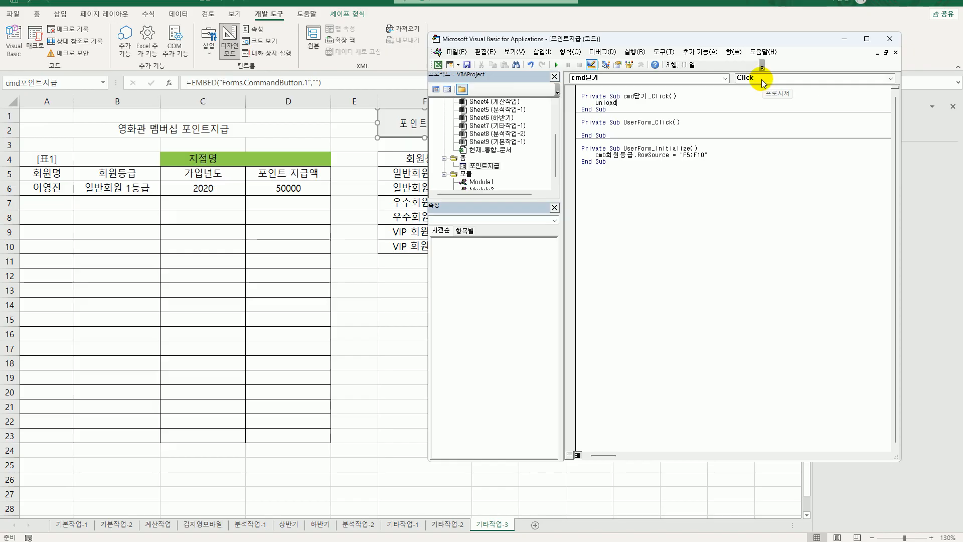
key("Return")
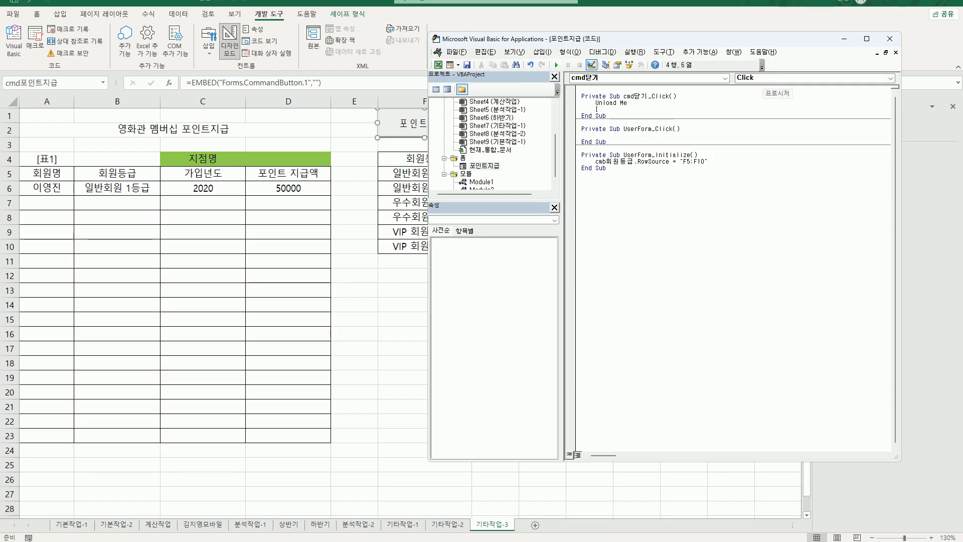
Step: Add the line [D4] = "코엑스점" below Unload Me in the cmd닫기 click procedure
type("[D")
type("4] ")
type("=\"")
type("ㅋㅗ엑스점\"")
key("Return")
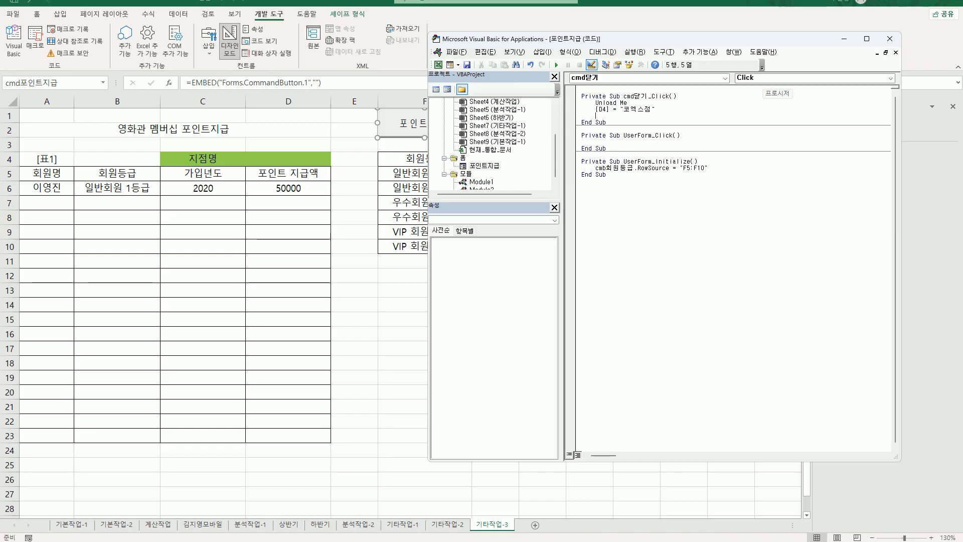
Step: Add the line [D4].Font.Name = "굴림체" at the end of the cmd닫기 click procedure
type("D")
type("4].")
type("래ㅜ")
key("BackSpace")
key("BackSpace")
key("BackSpace")
type(".")
type("font.name =")
type("\"ㄱ")
type("굴림체\"")
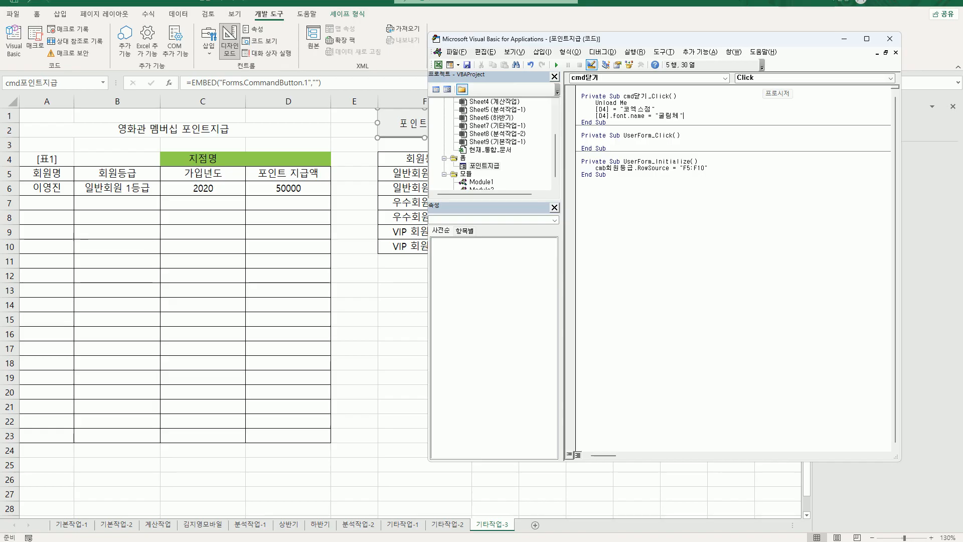
key("Down")
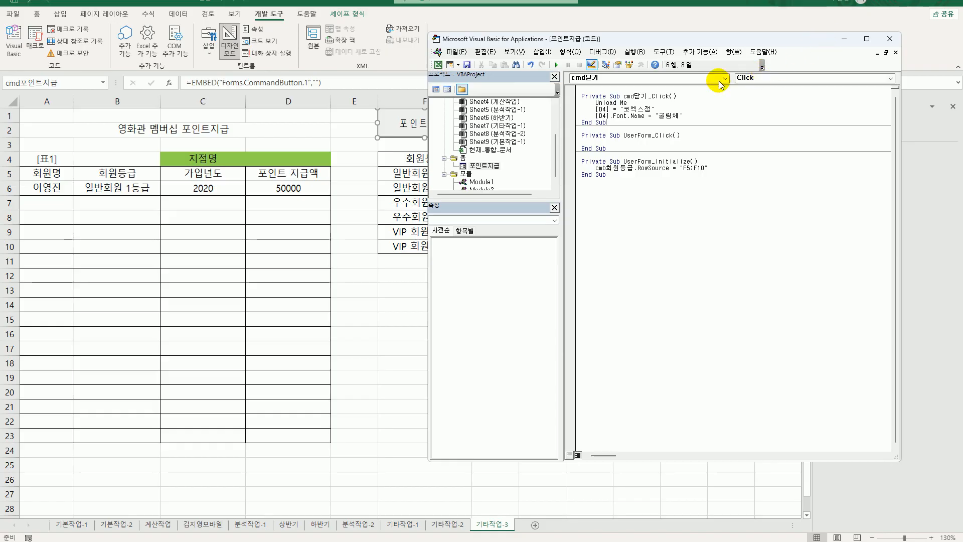
Step: Create an empty click procedure for the cmd입력 button of the form
left_click(676, 80)
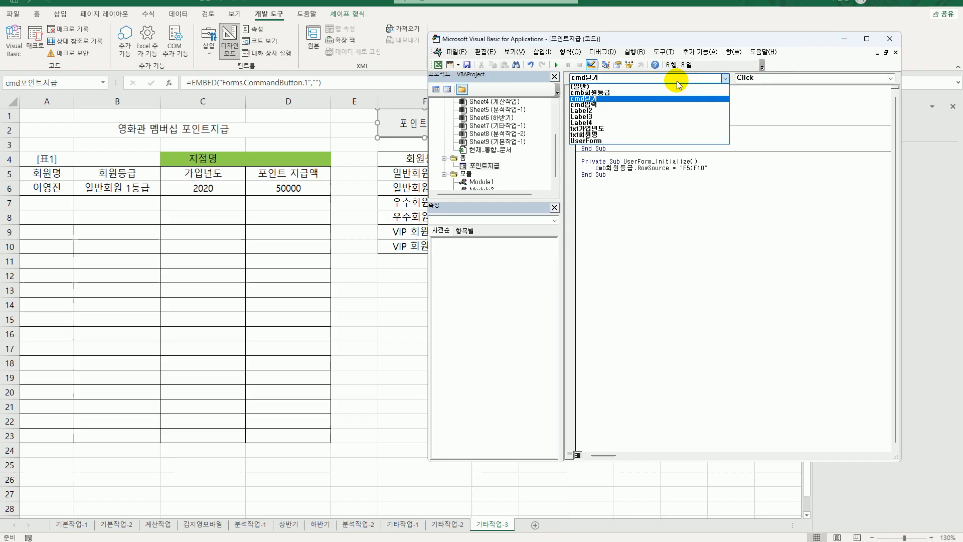
left_click(666, 106)
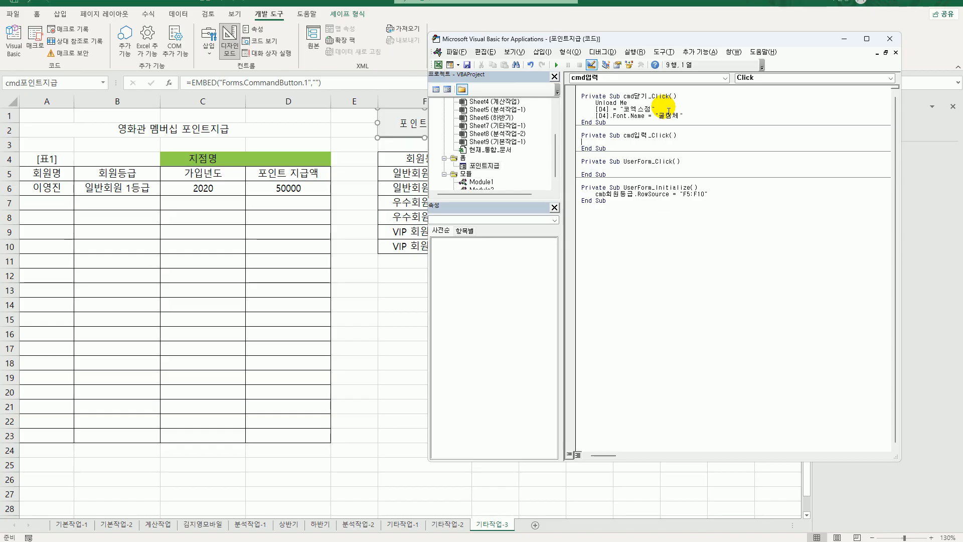
Step: Examine the contiguous table range A4:D6 and the first empty row on the sheet, and return to the form code
left_click(58, 180)
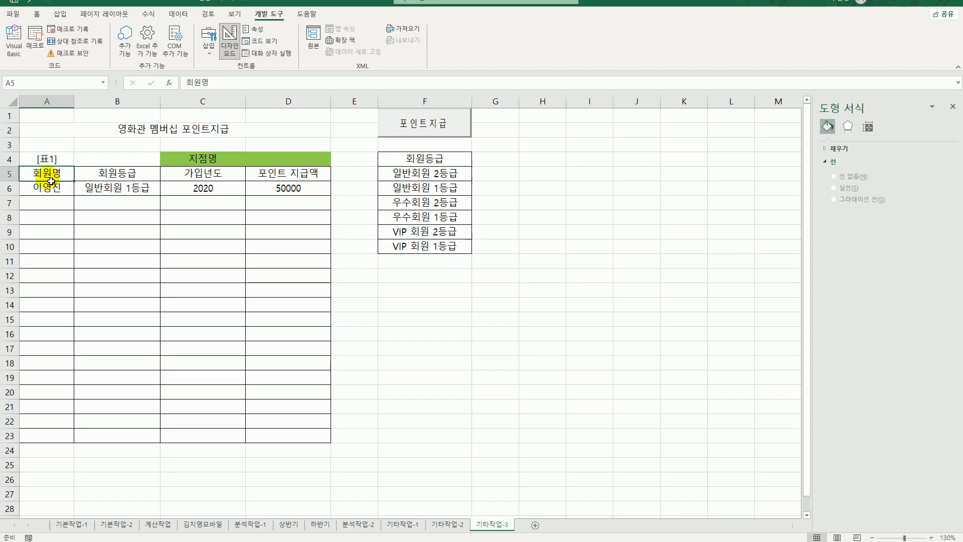
left_click_drag(64, 175, 279, 187)
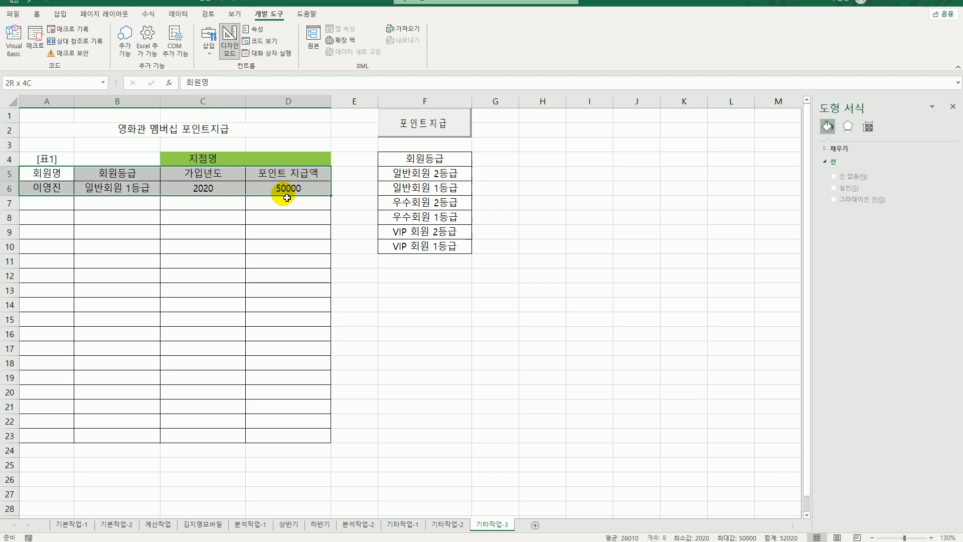
left_click_drag(58, 165, 276, 190)
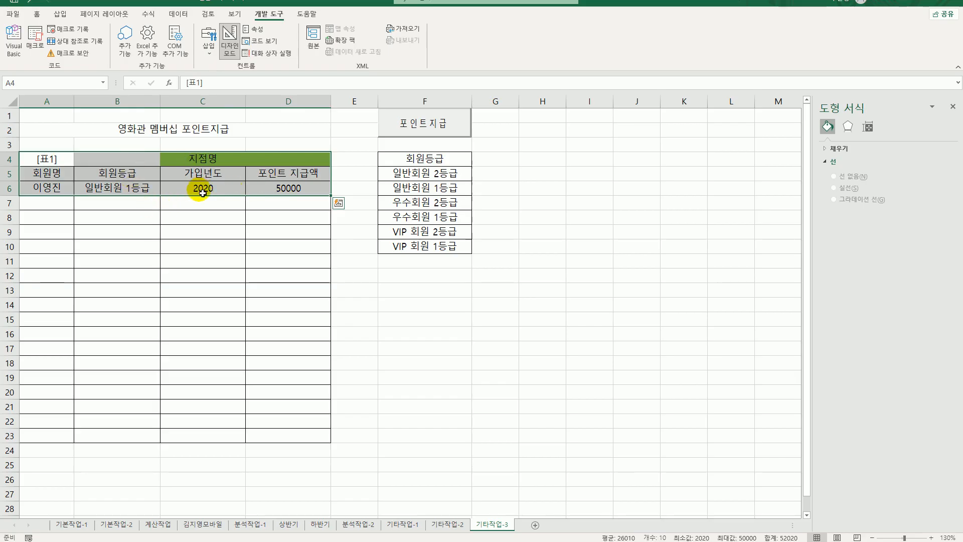
left_click(63, 209)
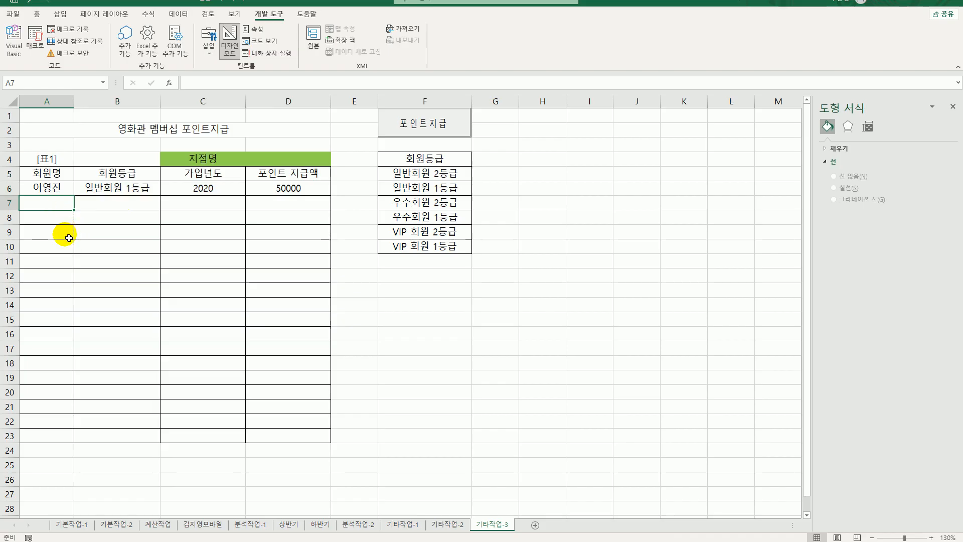
left_click_drag(53, 159, 272, 191)
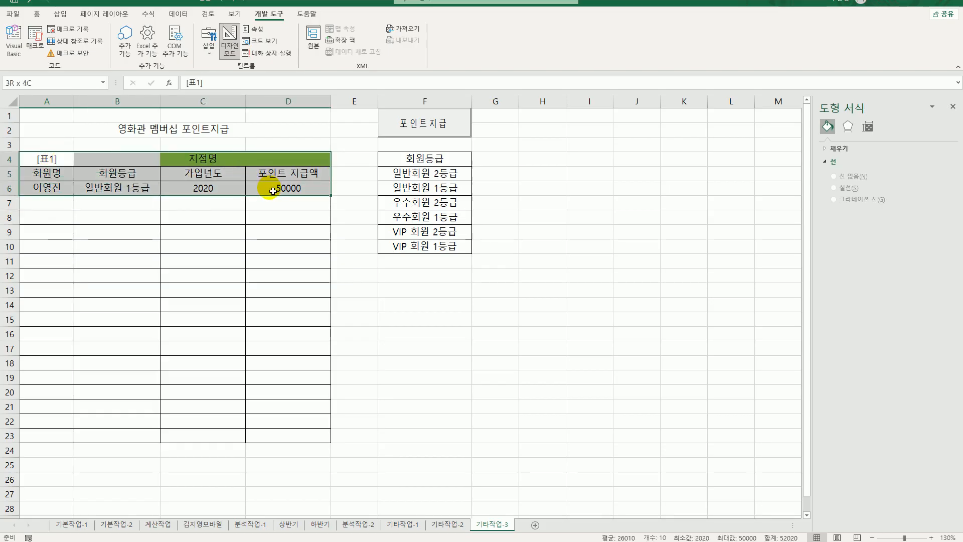
left_click(60, 204)
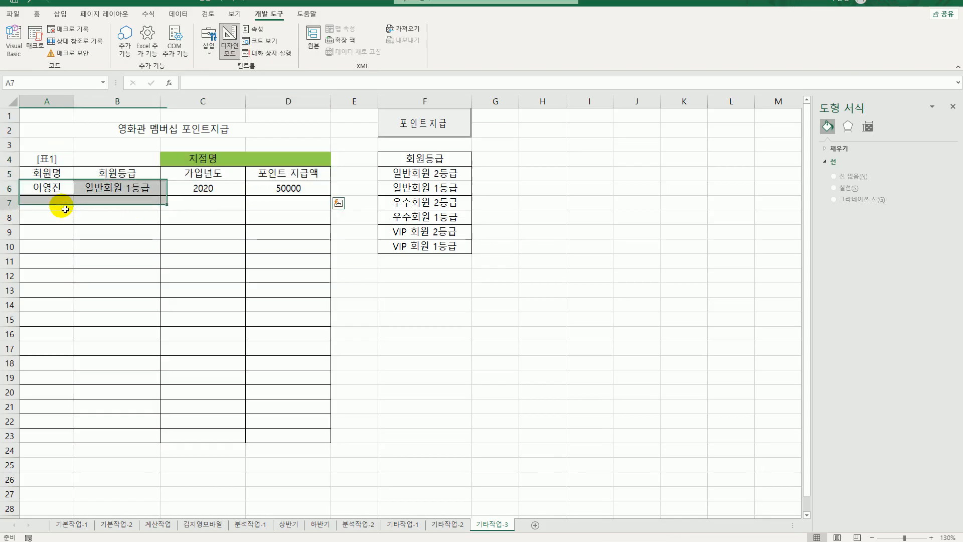
left_click(17, 48)
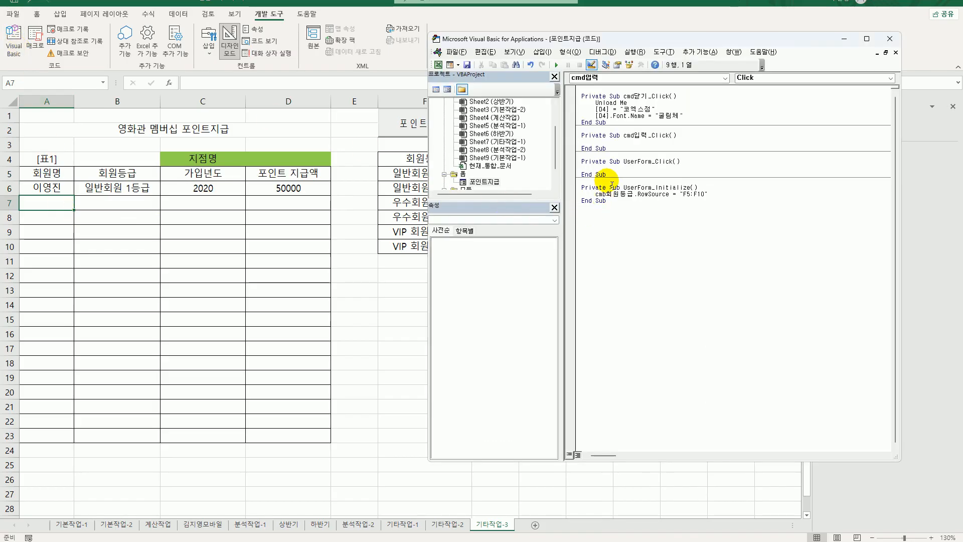
Step: Add the line i = Range("A5").CurrentRegion.Rows.Count + 4 to the cmd입력 click procedure
key("Return")
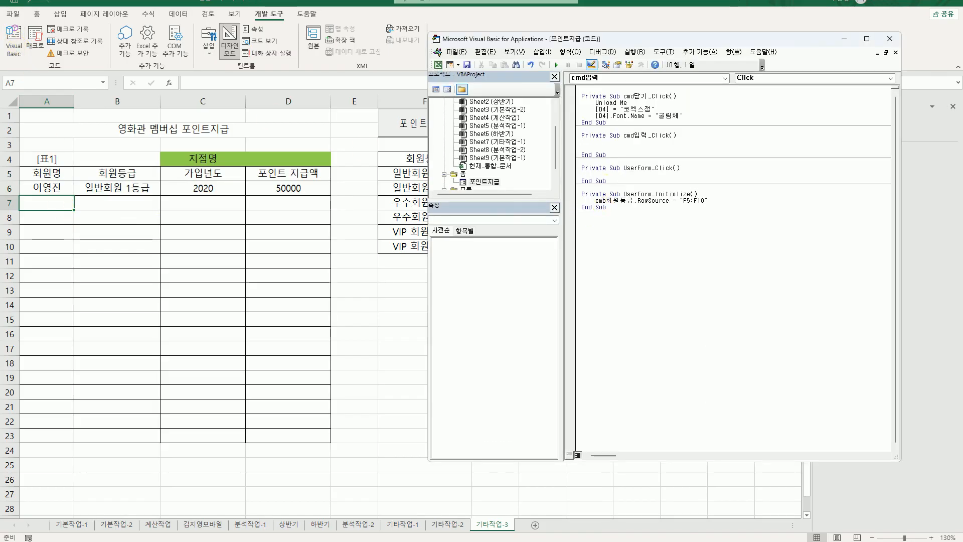
type("i = range(")
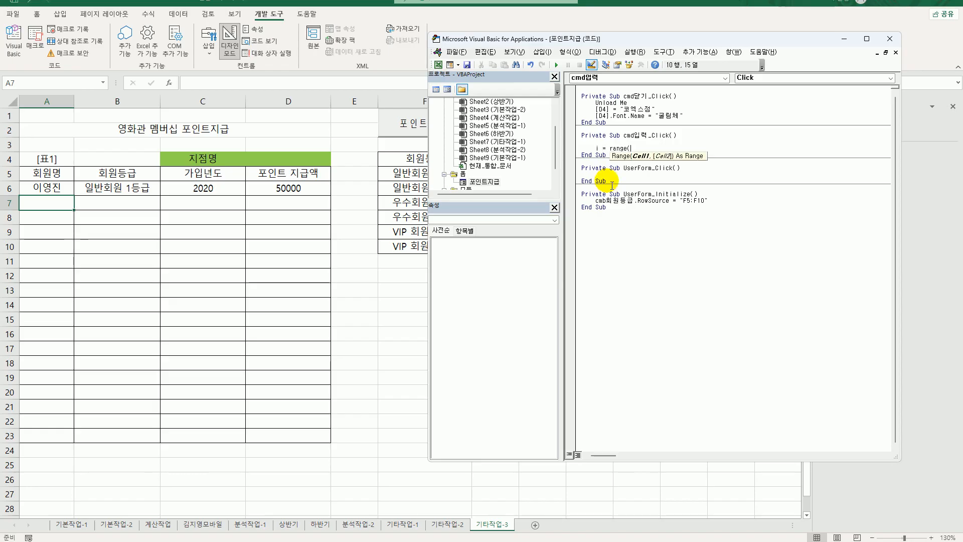
type("\"ㅅ")
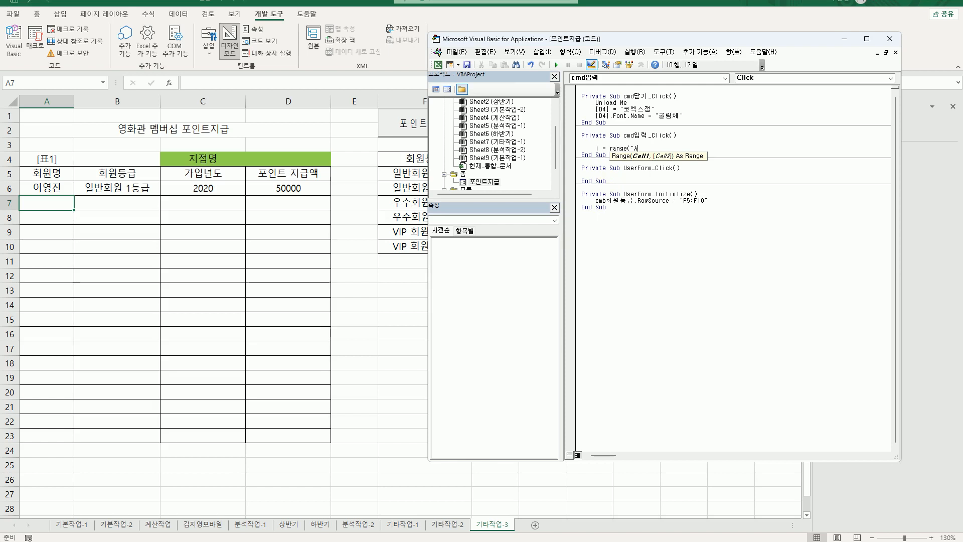
type("5\").CurrentRegion")
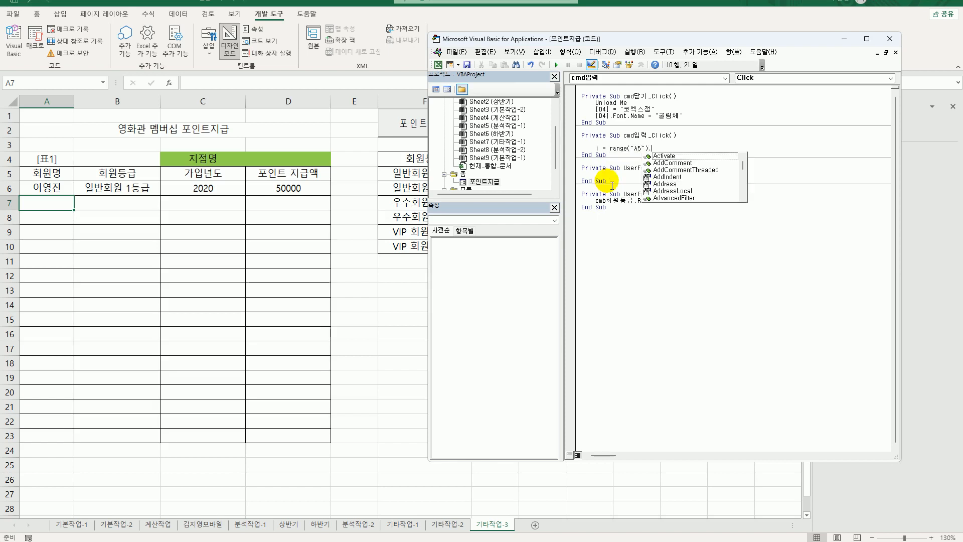
key("Tab")
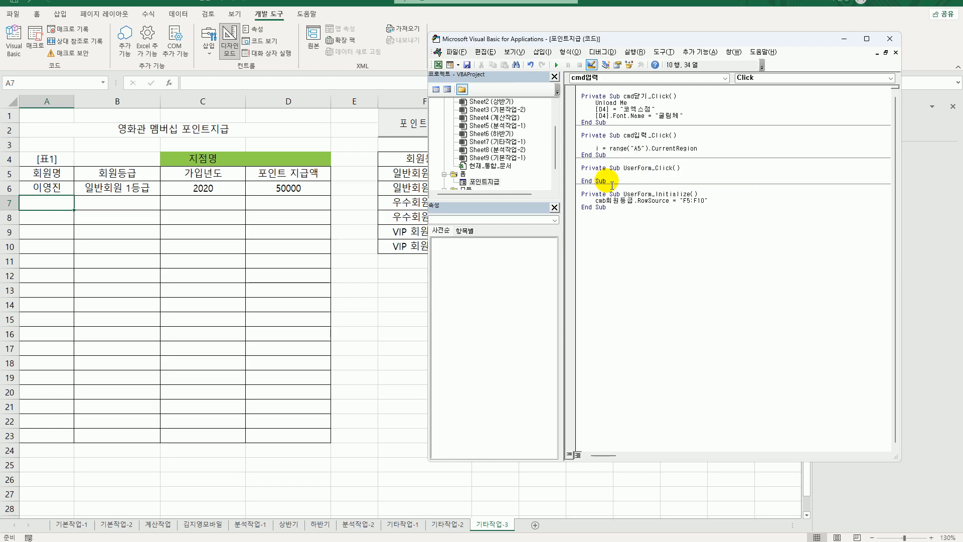
type(".Rows.c")
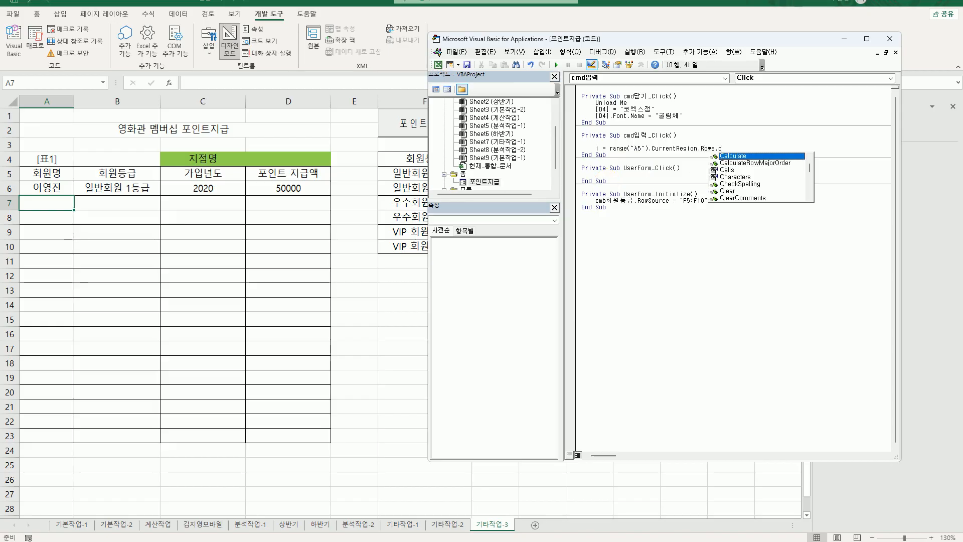
type("ount + 4")
key("Return")
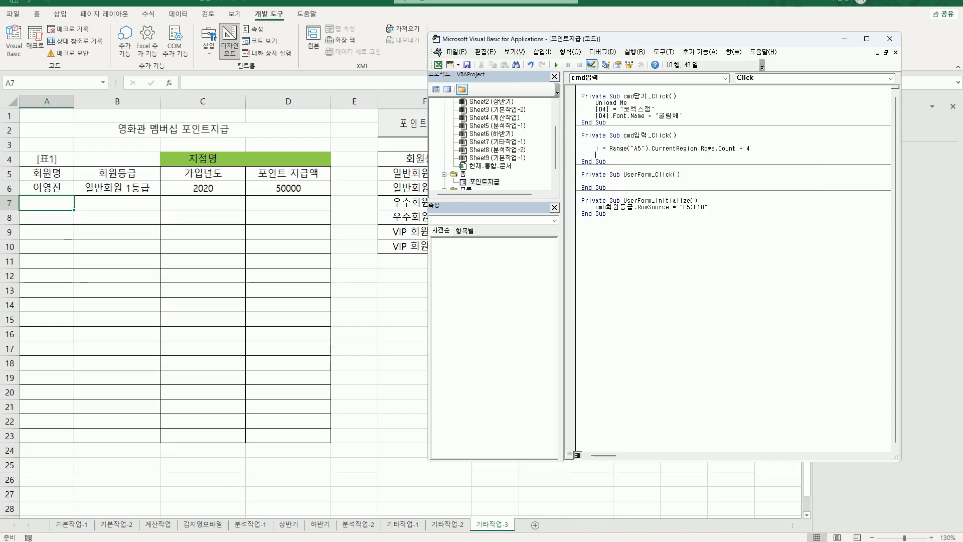
Step: Add the line Cells(i, 1) = txt회원명 below the row-number assignment, separated by a blank line
key("Return")
type("cells(")
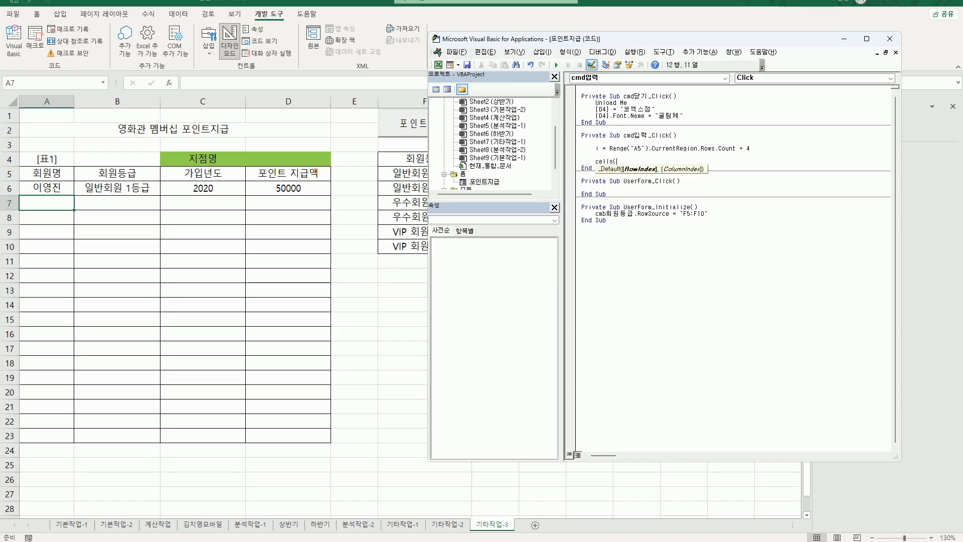
type("i,1) =")
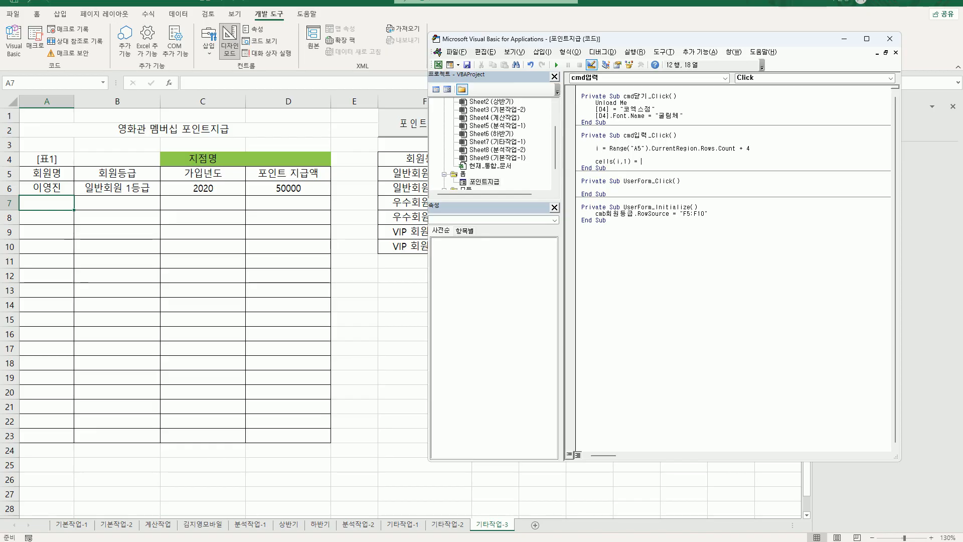
type("txt회원명")
key("Return")
Step: Duplicate the Cells(i, 1) = txt회원명 line three times directly below it
key("shift+End")
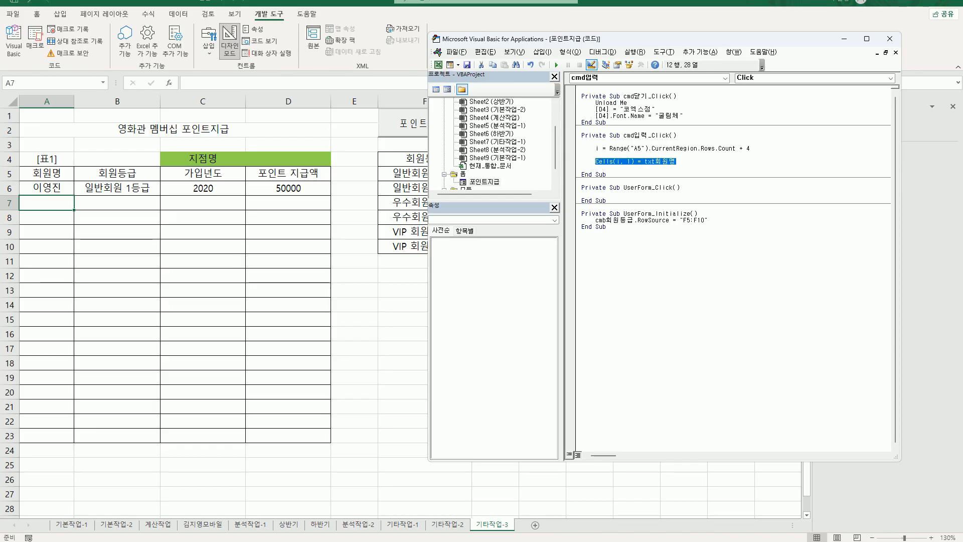
key("ctrl+c")
key("Down")
key("ctrl+v")
key("Return")
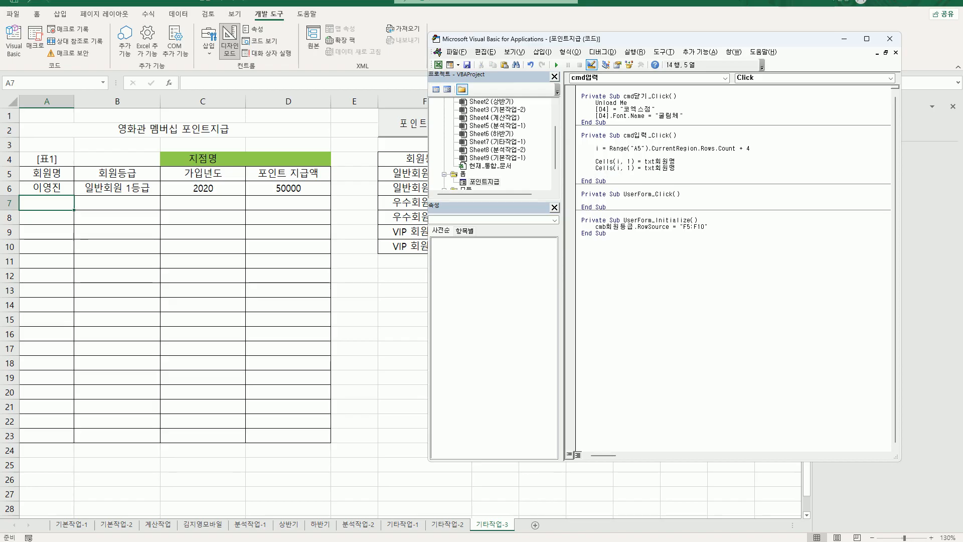
key("ctrl+v")
key("Return")
key("ctrl+v")
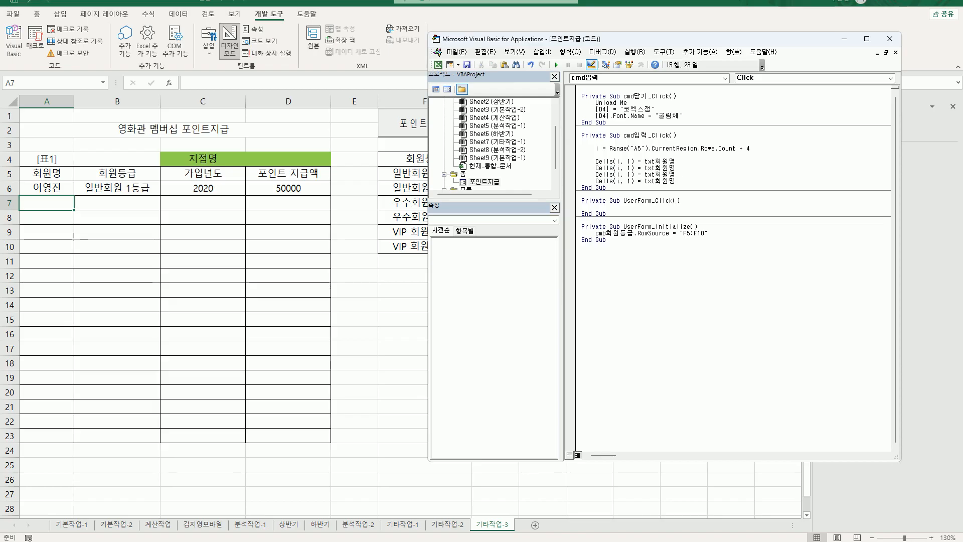
Step: Set the column indexes of the three duplicated Cells lines to 2, 3 and 4
key("Left")
key("Left")
key("Left")
key("Left")
key("Left")
key("Left")
key("Left")
key("Left")
key("Left")
key("shift+Left")
type("2")
key("shift+Left")
type("3")
key("shift+Left")
type("4")
Step: Assign cmb회원등급 to Cells(i, 2) and txt가입년도 to Cells(i, 3)
key("Up")
key("Right")
key("Right")
key("Right")
key("shift+End")
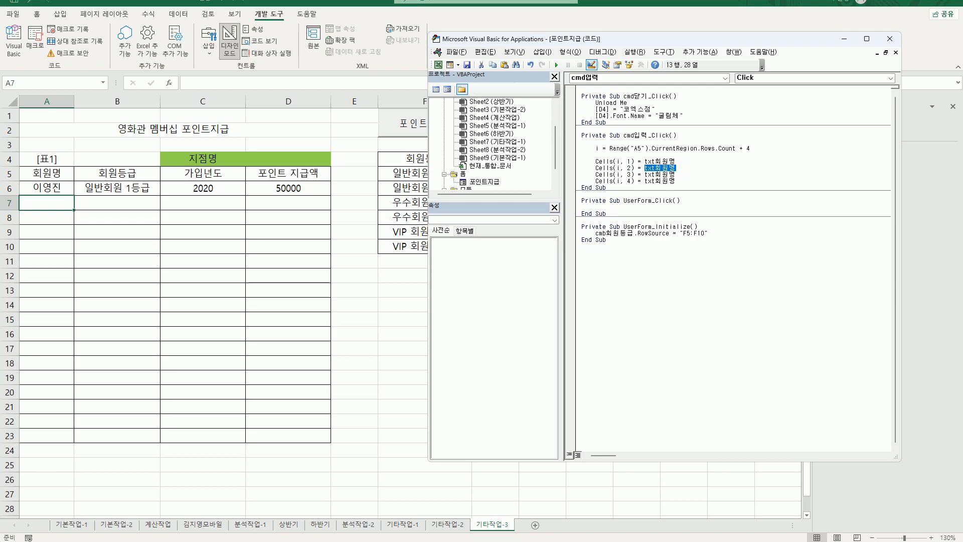
type("cmb회원등")
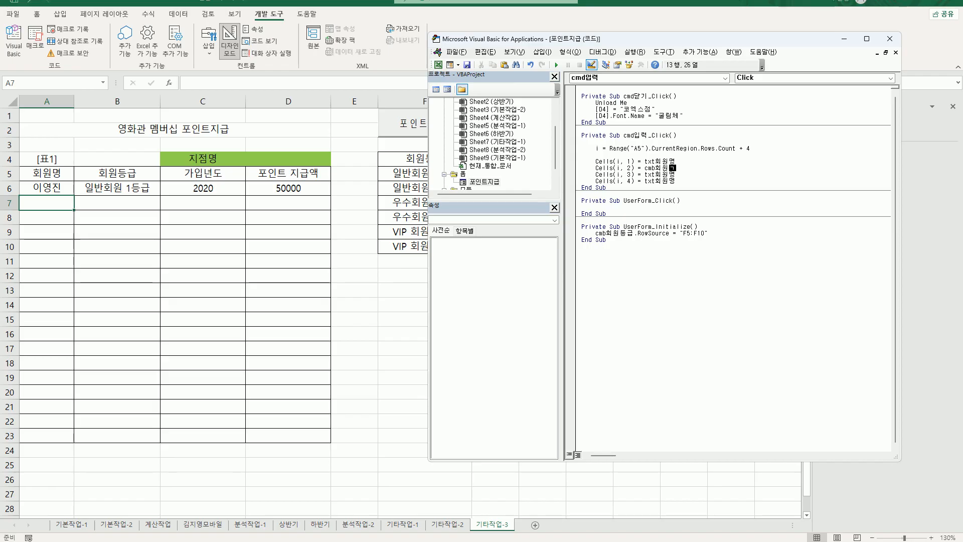
type("급")
key("shift+Left")
key("shift+Left")
key("shift+Left")
type("강")
type("입년도")
Step: Insert the condition If Right(Cells(i, 2), 3) = "1등급" Then above the Cells(i, 4) line, after a blank line
key("Return")
key("Return")
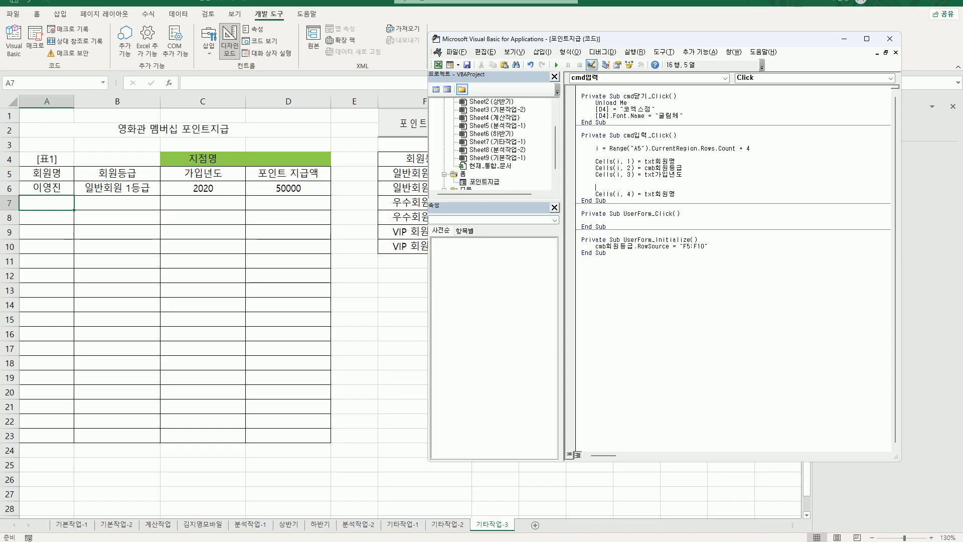
key("BackSpace")
type("if right(")
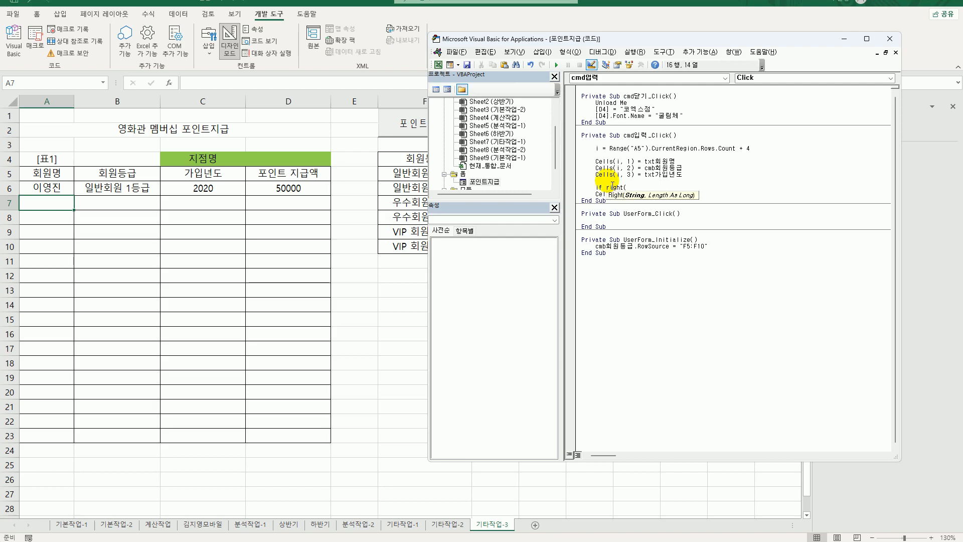
type("cells(")
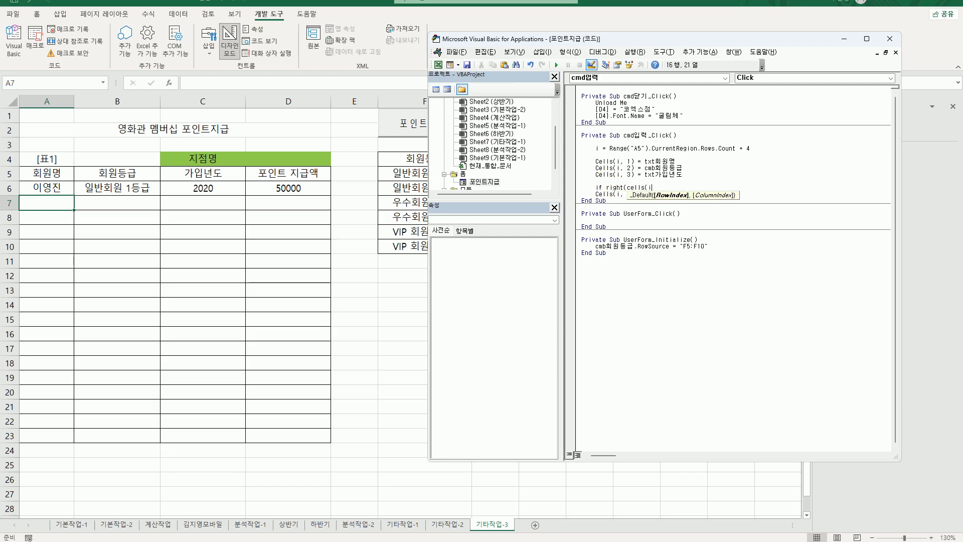
type("i,2)")
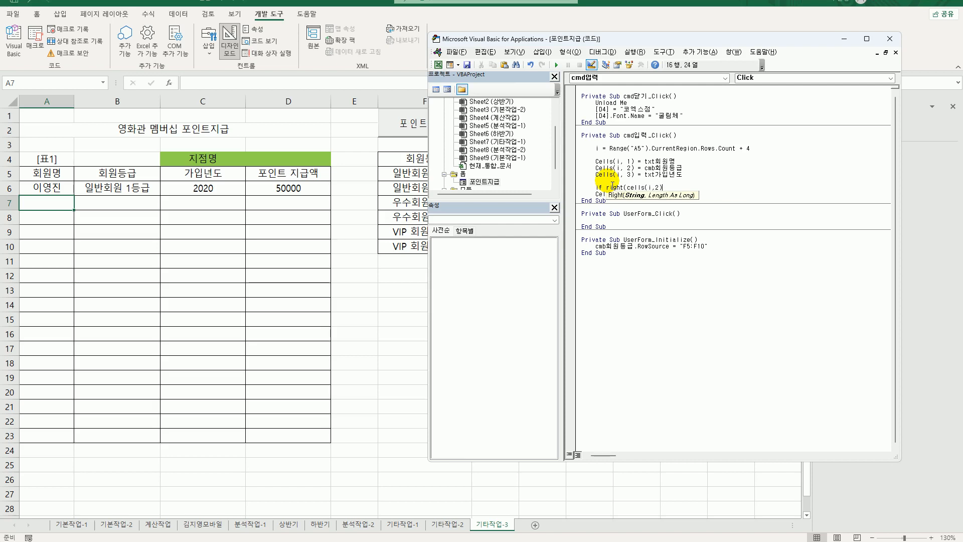
type(",3)")
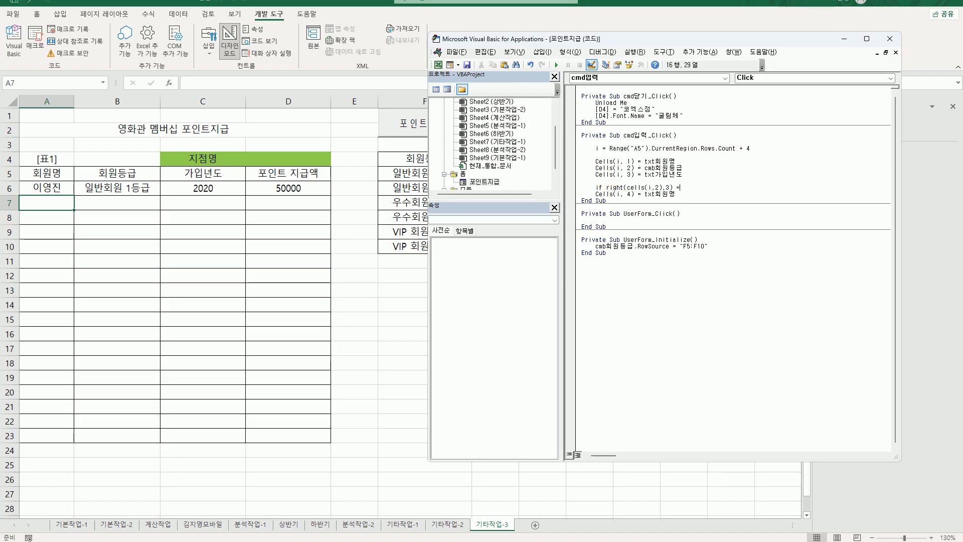
type(" = \"1등급\" then")
key("Return")
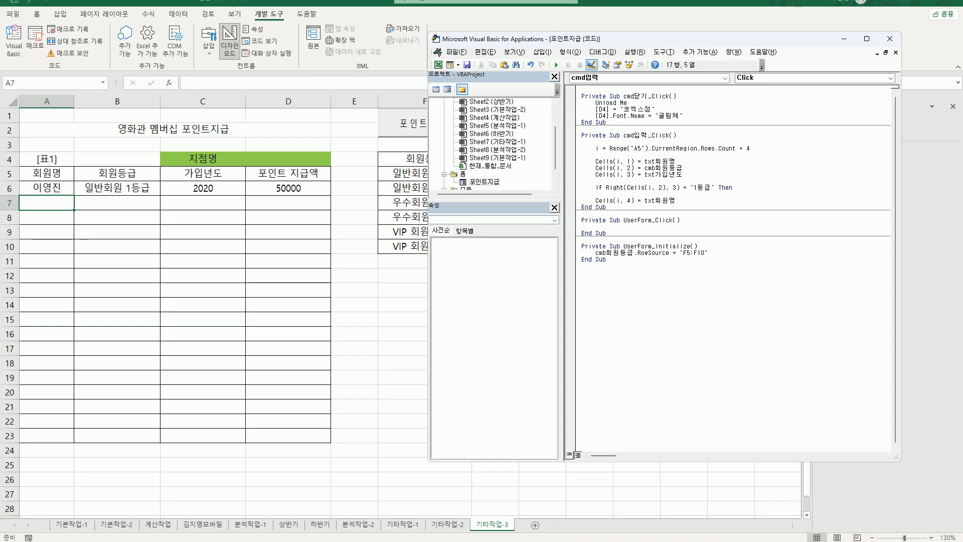
Step: Indent the Cells(i, 4) line under the If condition and set its assigned value to 50000
key("Delete")
key("Tab")
key("Delete")
key("Delete")
key("Delete")
key("Delete")
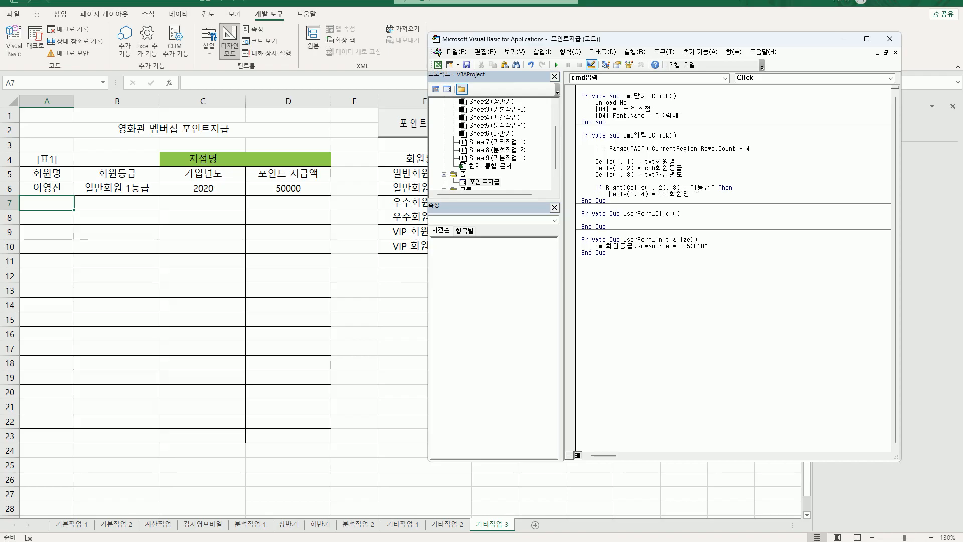
key("End")
key("shift+Left")
key("shift+Left")
key("shift+Left")
key("shift+Left")
key("shift+Left")
key("shift+Left")
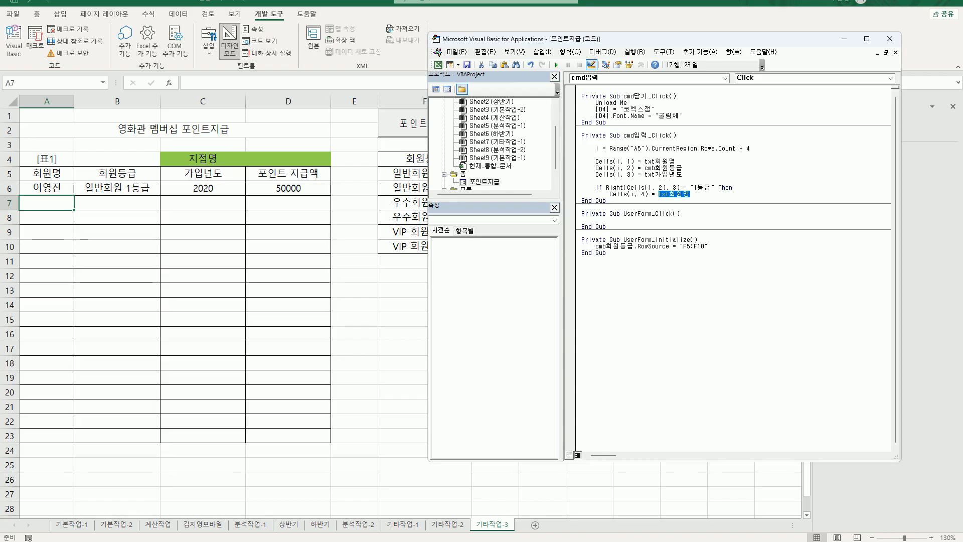
type("50000")
key("Return")
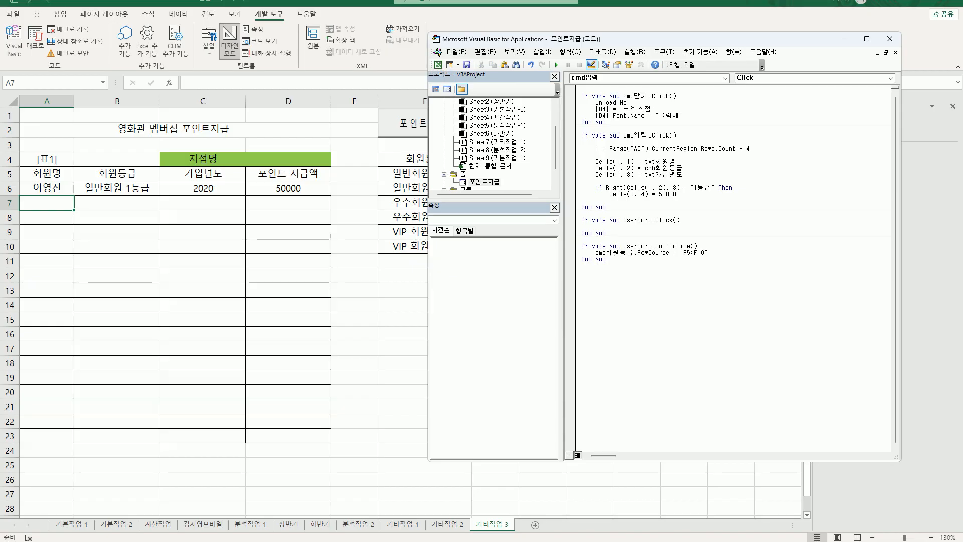
Step: Add an Else branch containing a copy of the Cells(i, 4) = 50000 line
type("else")
key("shift+End")
key("Down")
key("Return")
key("ctrl+v")
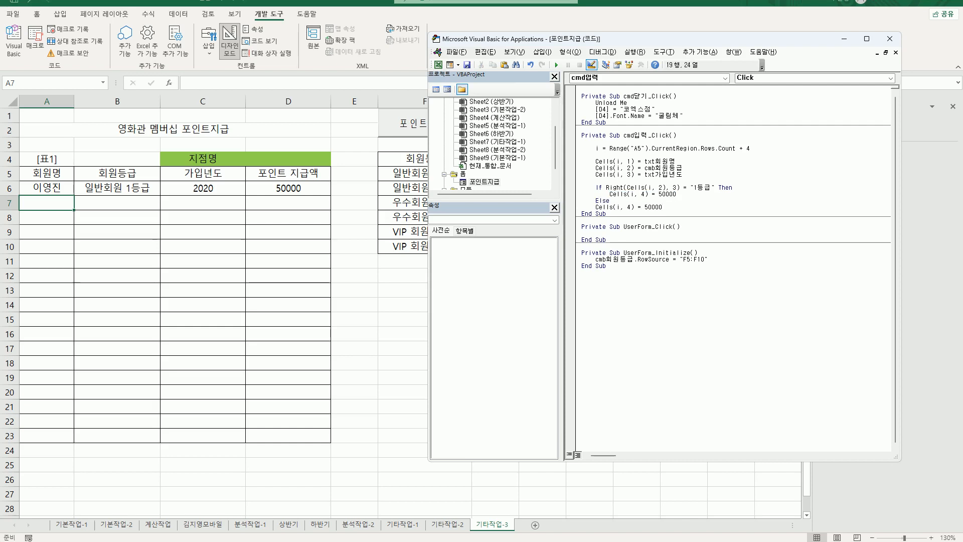
Step: Indent the Else branch's Cells(i, 4) line, set its assigned value to 20000, and close the condition with End If
key("Home")
key("Tab")
key("End")
key("shift+Right")
type("2")
key("Return")
type("e")
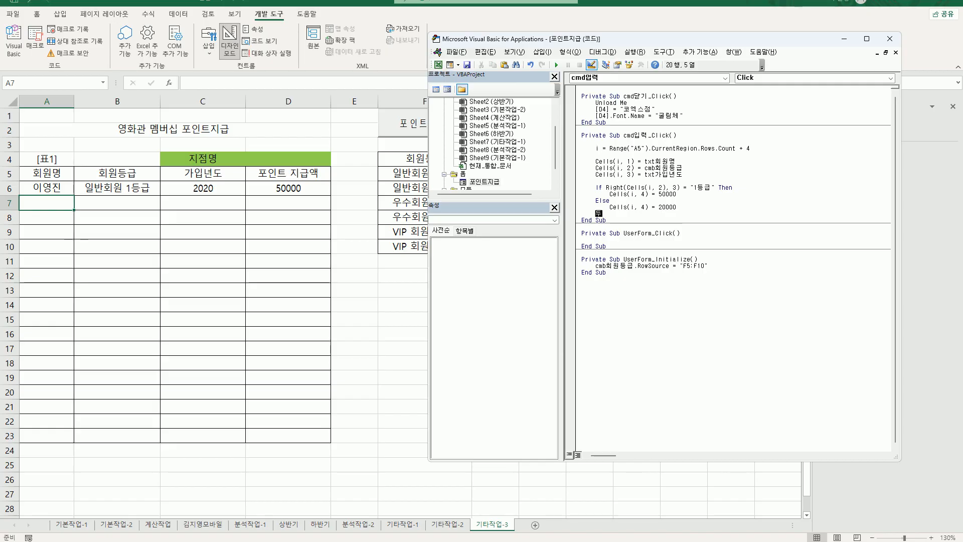
type("nd if")
key("Return")
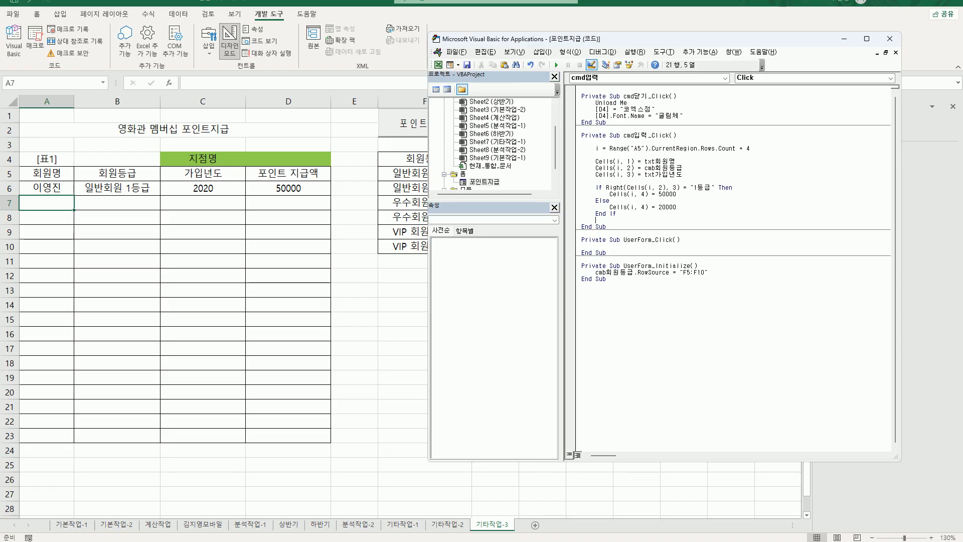
Step: Close the code editor, turn off design mode, and open the 포인트지급 form from the worksheet
left_click(889, 38)
left_click(232, 49)
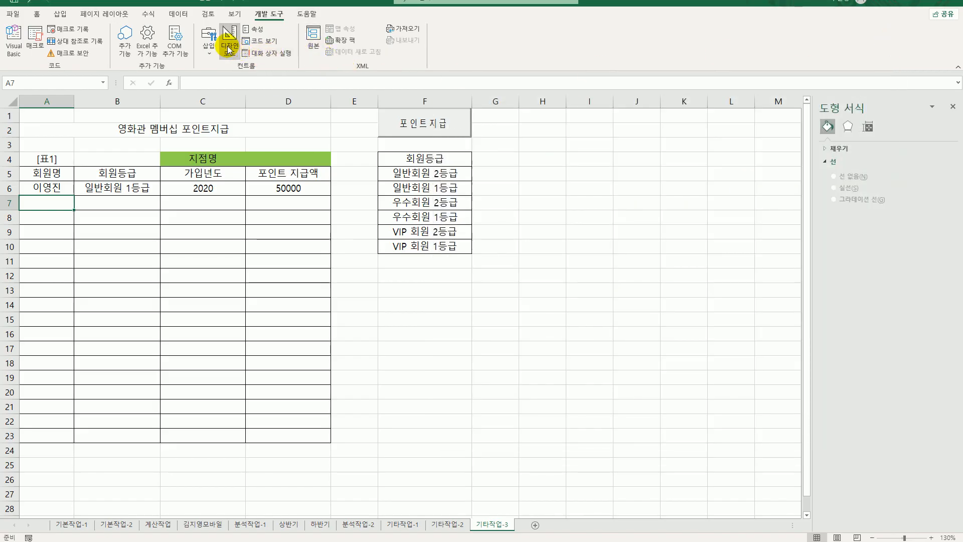
left_click(538, 304)
left_click(430, 125)
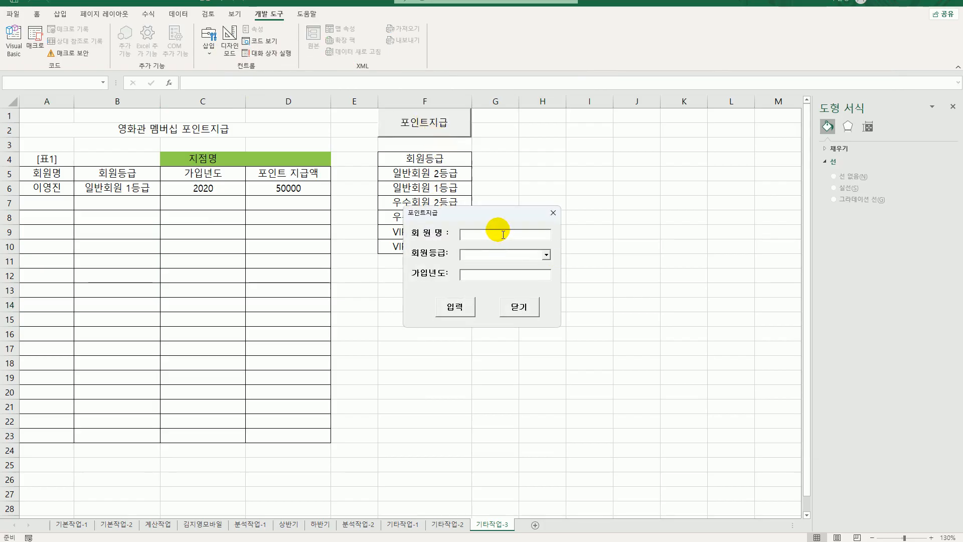
Step: Enter the test member's full name in Korean as the form's 회원명
type("ah")
key("BackSpace")
key("BackSpace")
key("Hangul")
type("홍")
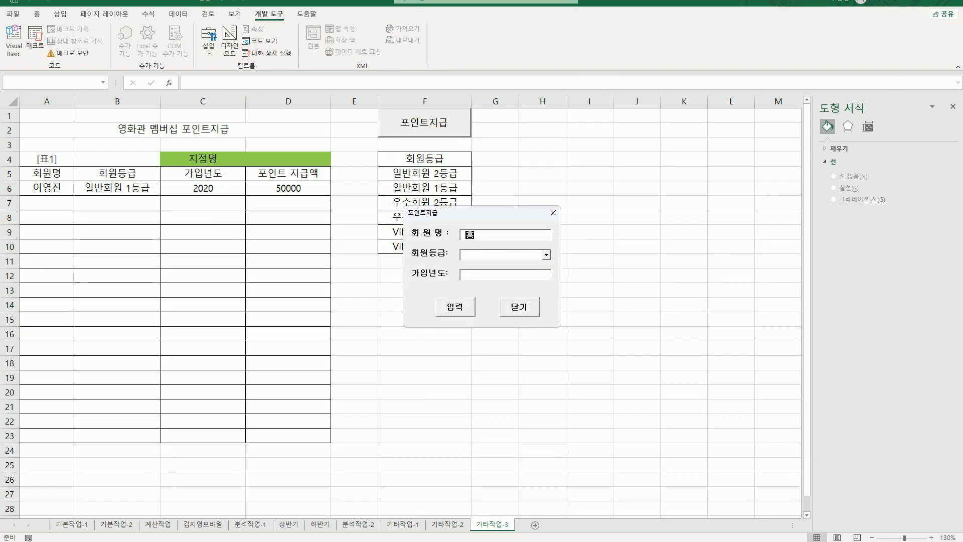
type("길도ㅇ")
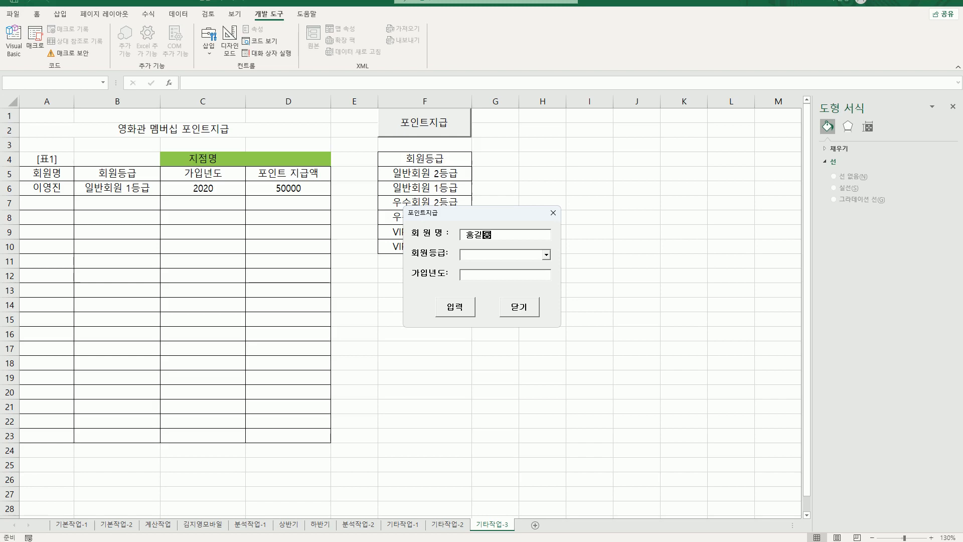
Step: Choose 일반회원 1등급 as the 회원등급, enter 2021 as the 가입년도, and submit the record to the table
left_click(545, 254)
left_click(538, 274)
left_click(497, 273)
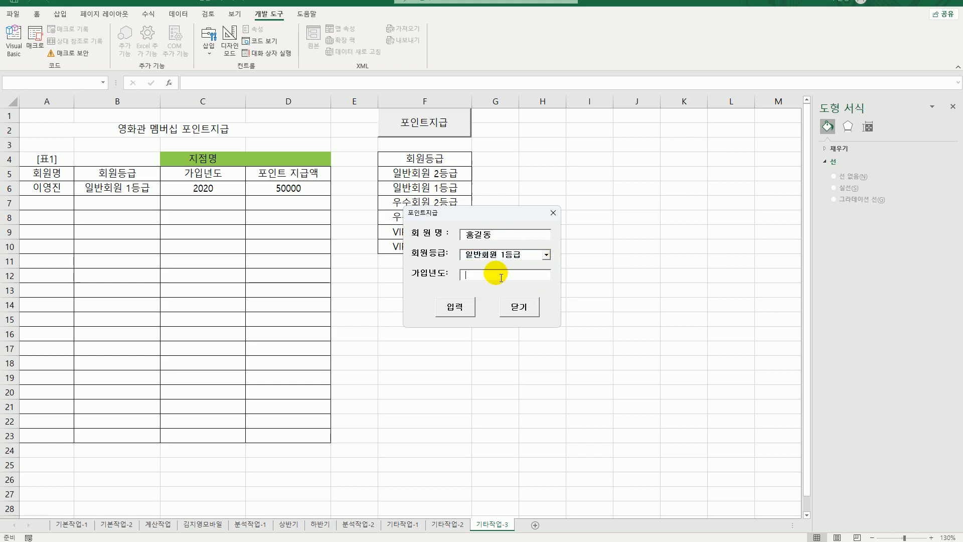
type("2021")
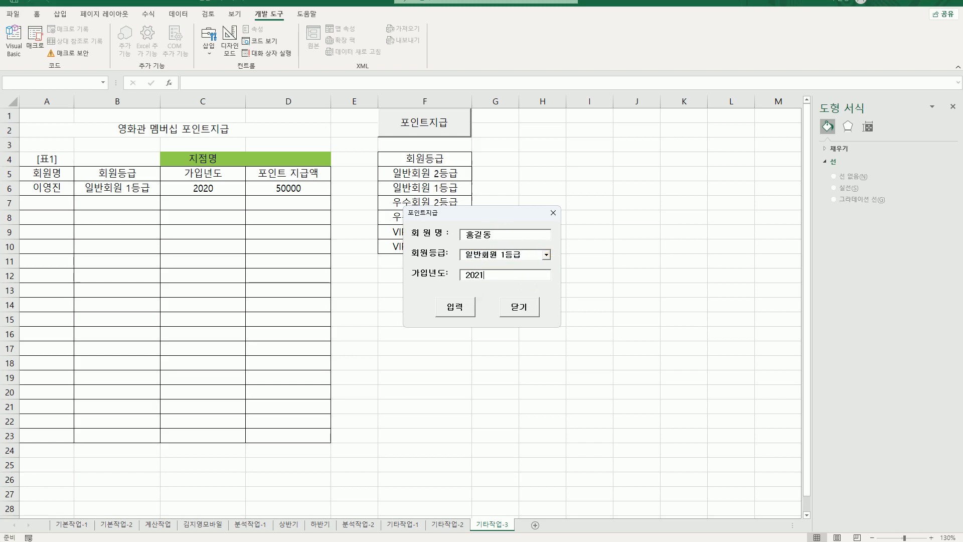
left_click(453, 307)
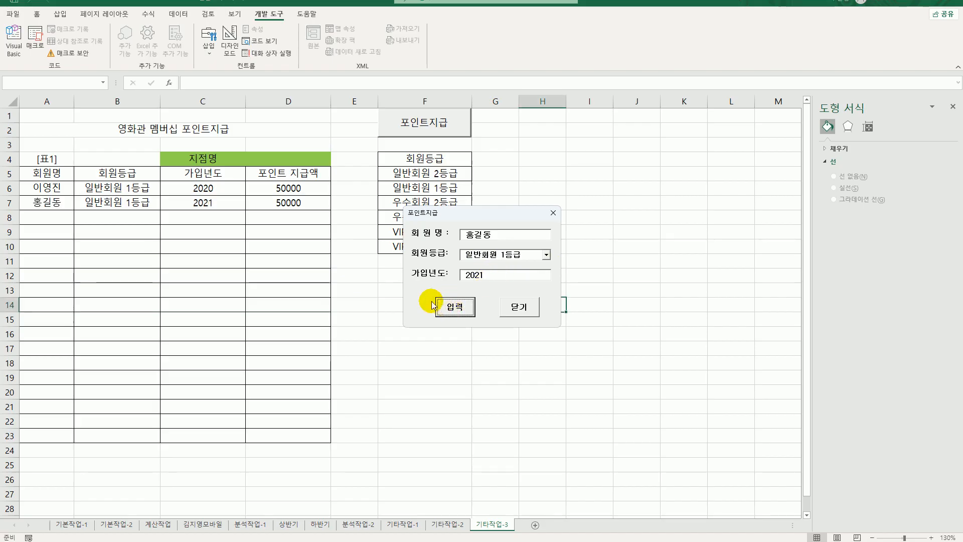
Step: Move the 포인트지급 form below the table's new record and close it with its 닫기 command to test that procedure
left_click_drag(450, 219, 221, 267)
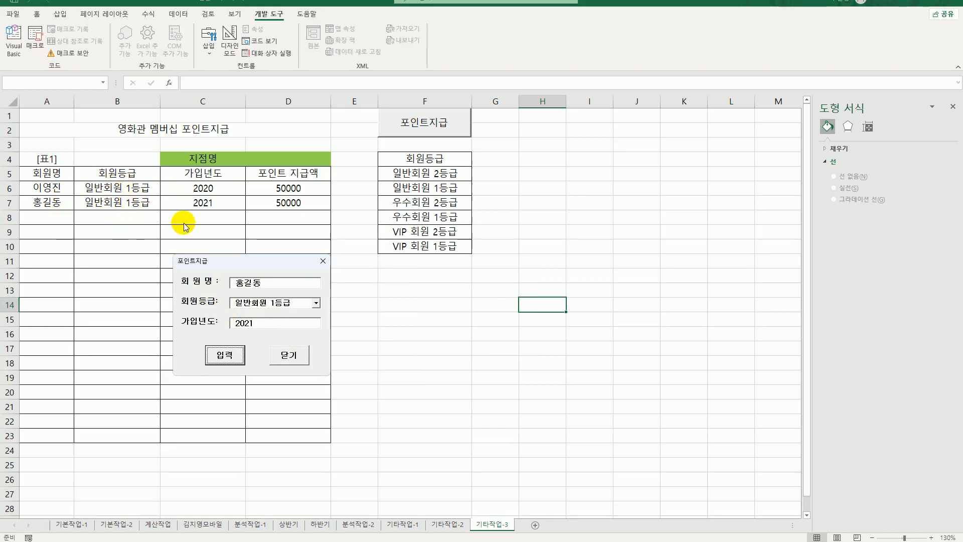
left_click(289, 356)
left_click(430, 362)
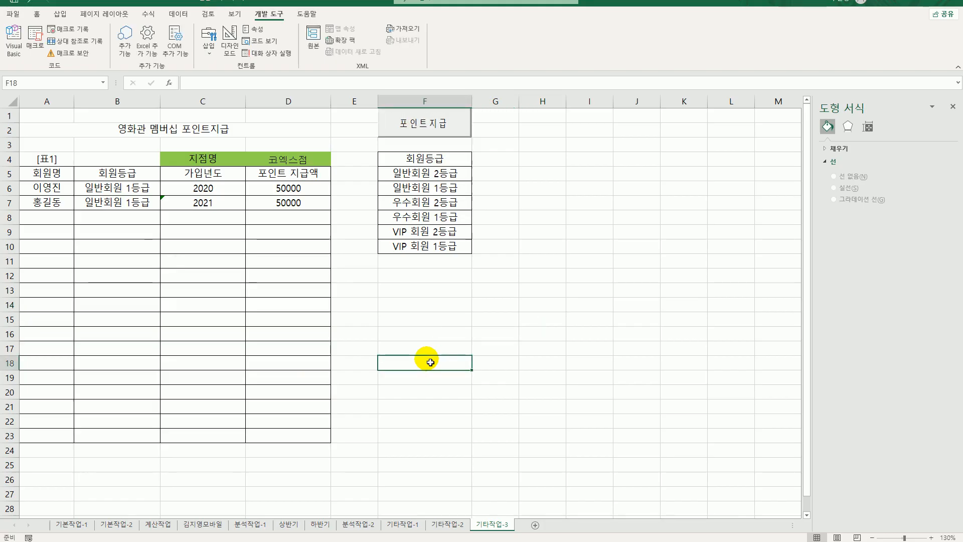